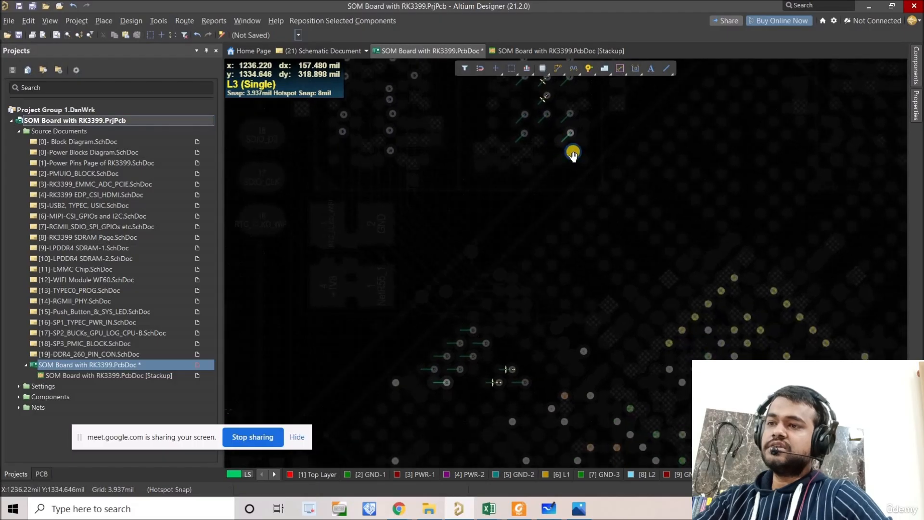
Highlight the DDR0_D12 and DDR0_D10 nets on layer L3 and examine where their memory and processor vias sit.
{"action": "key", "text": "shift+h"}
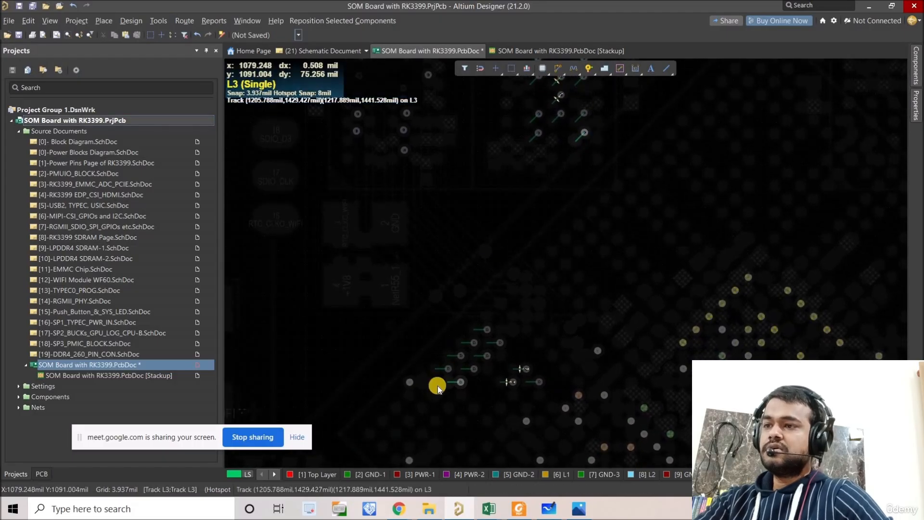
{"action": "scroll", "coordinate": [457, 381], "scroll_direction": "up", "scroll_amount": 5, "text": "ctrl"}
{"action": "scroll", "coordinate": [456, 380], "scroll_direction": "down", "scroll_amount": 6, "text": "ctrl"}
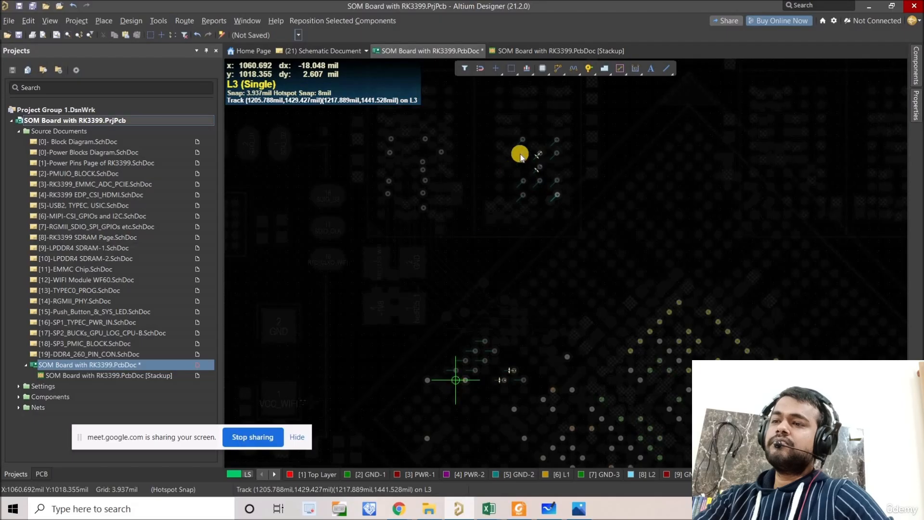
{"action": "left_click", "coordinate": [523, 138], "text": "ctrl"}
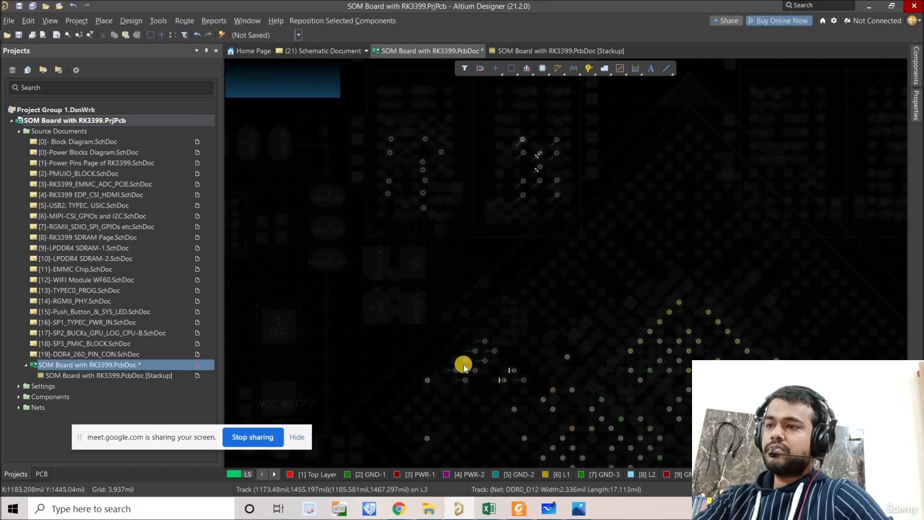
{"action": "scroll", "coordinate": [455, 380], "scroll_direction": "up", "scroll_amount": 3, "text": "ctrl"}
{"action": "left_click", "coordinate": [450, 380], "text": "ctrl"}
{"action": "scroll", "coordinate": [449, 381], "scroll_direction": "down", "scroll_amount": 3, "text": "ctrl"}
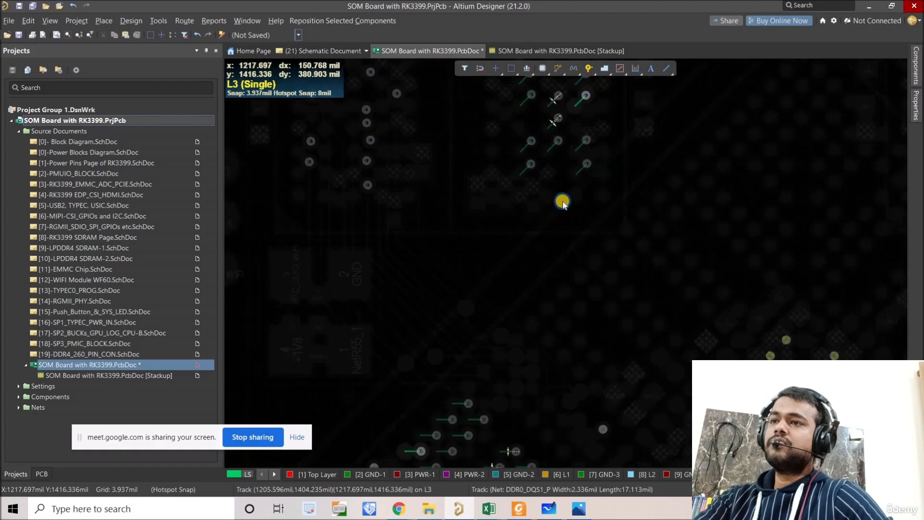
{"action": "scroll", "coordinate": [562, 200], "scroll_direction": "up", "scroll_amount": 3, "text": "ctrl"}
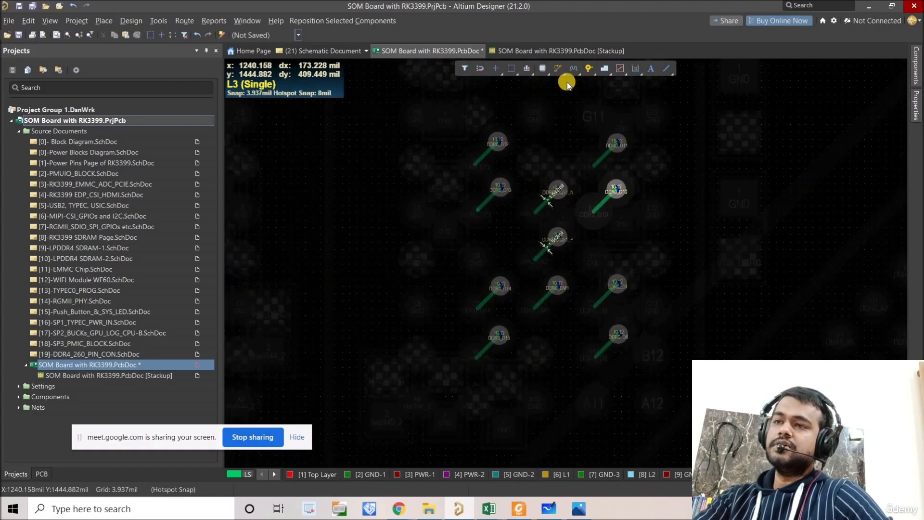
Route net DDR0_D10 on layer L3 from its memory via, over the DDR0_D12 via, and down to its processor-side stub.
{"action": "left_click", "coordinate": [558, 69]}
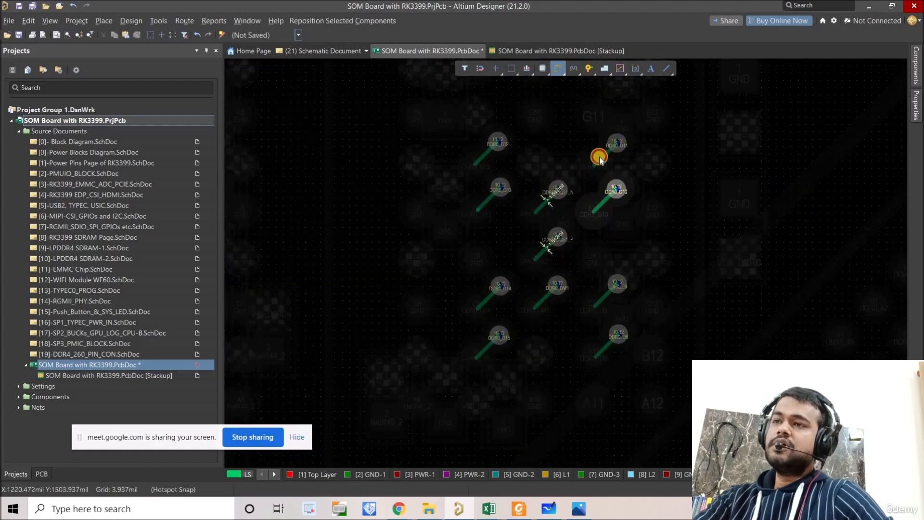
{"action": "left_click", "coordinate": [616, 190]}
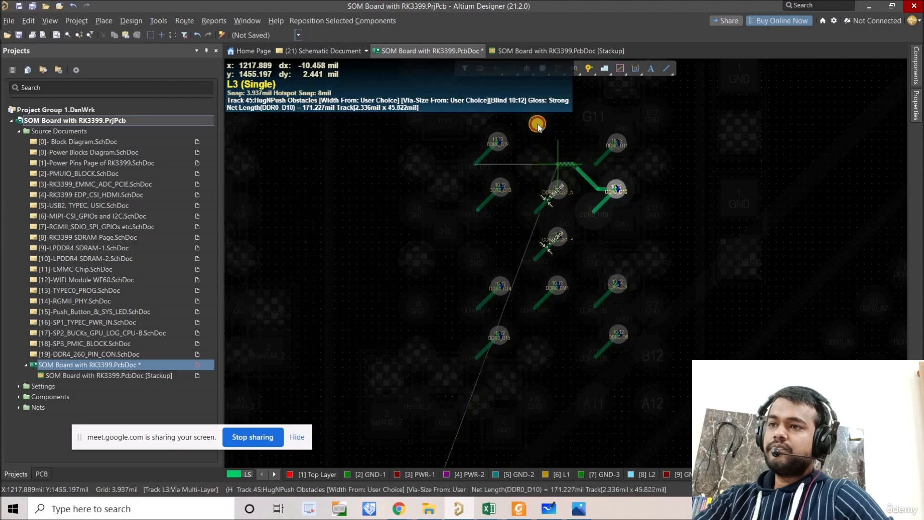
{"action": "left_click", "coordinate": [465, 116]}
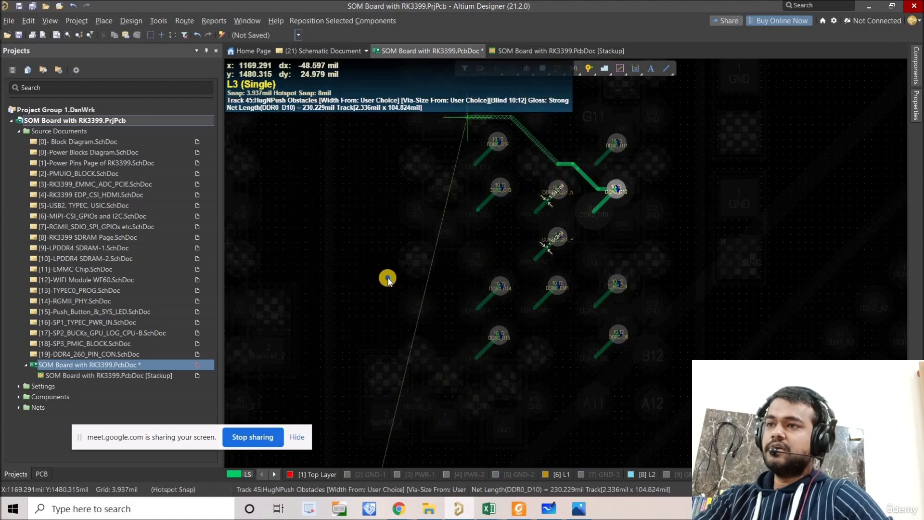
{"action": "right_click_drag", "start_coordinate": [388, 279], "coordinate": [489, 92]}
{"action": "scroll", "coordinate": [455, 241], "scroll_direction": "down", "scroll_amount": 5, "text": "ctrl"}
{"action": "right_click_drag", "start_coordinate": [408, 363], "coordinate": [469, 145]}
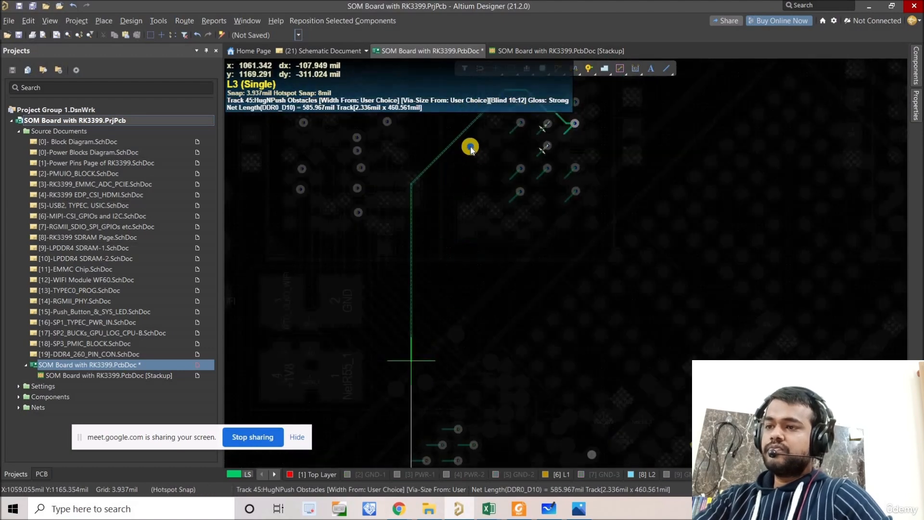
{"action": "scroll", "coordinate": [437, 249], "scroll_direction": "up", "scroll_amount": 2, "text": "ctrl"}
{"action": "left_click", "coordinate": [455, 278]}
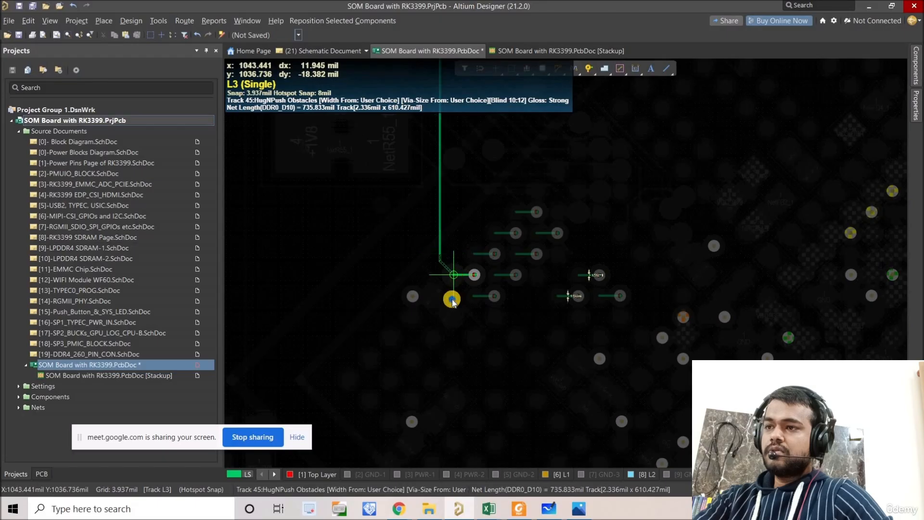
{"action": "left_click", "coordinate": [453, 275]}
{"action": "right_click_drag", "start_coordinate": [452, 310], "coordinate": [446, 390]}
Highlight net DDR0_D8 and delete the leftover DDR0_D10 fanout stub at the memory via.
{"action": "left_click", "coordinate": [468, 334]}
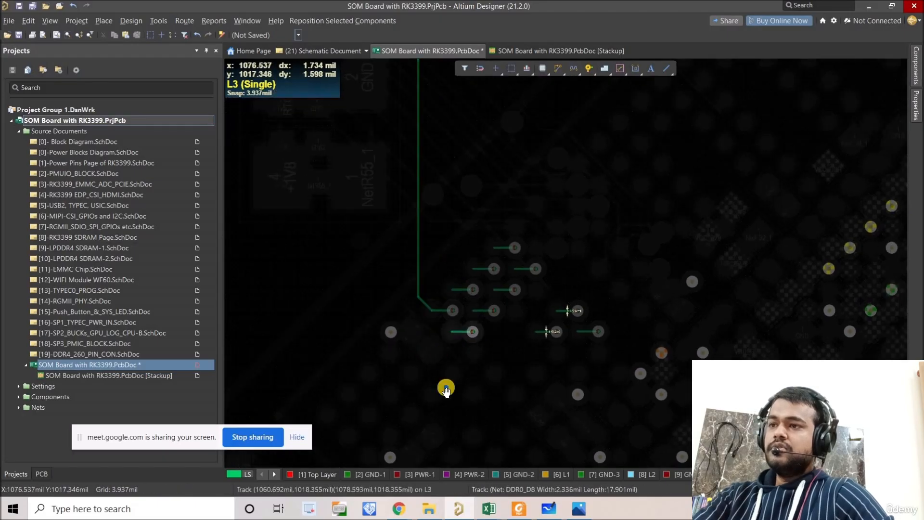
{"action": "scroll", "coordinate": [524, 275], "scroll_direction": "down", "scroll_amount": 4, "text": "ctrl"}
{"action": "scroll", "coordinate": [539, 200], "scroll_direction": "up", "scroll_amount": 4, "text": "ctrl"}
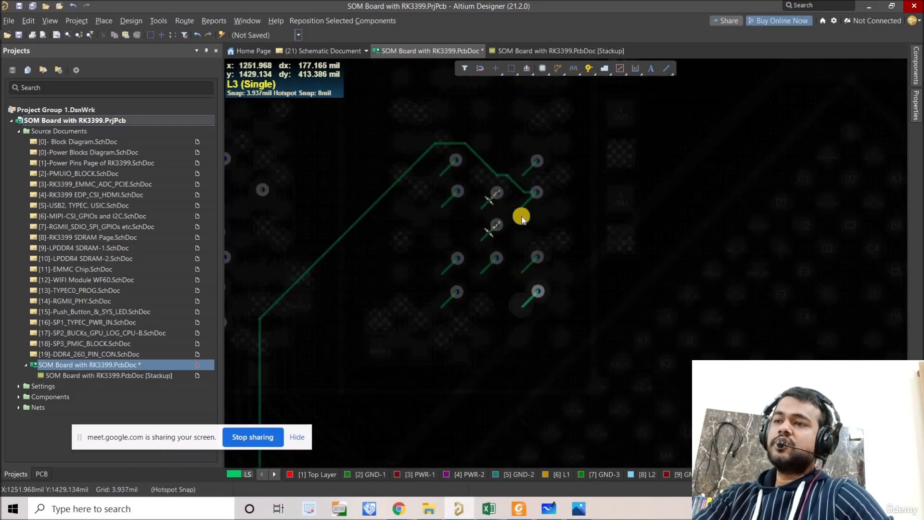
{"action": "scroll", "coordinate": [521, 217], "scroll_direction": "up", "scroll_amount": 2, "text": "ctrl"}
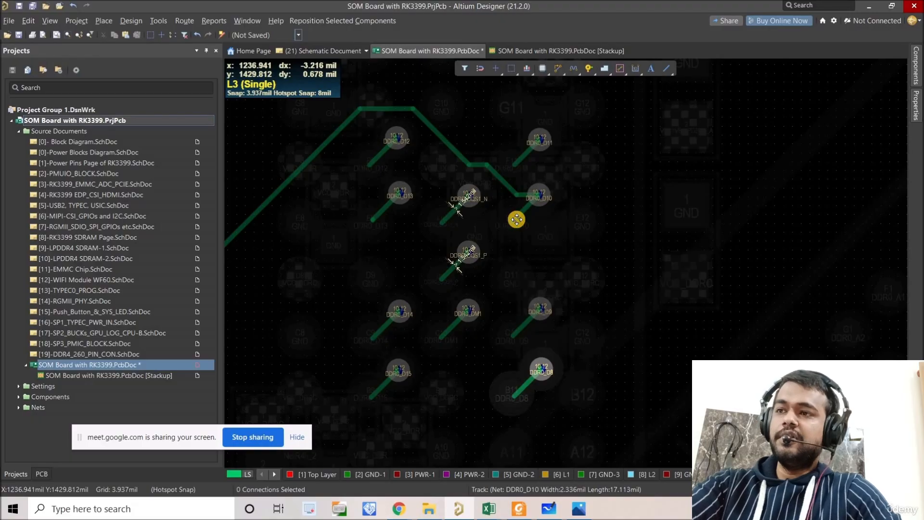
{"action": "key", "text": "Delete"}
Reshape the DDR0_D10 track beside its memory via into one straight diagonal without the intermediate jog.
{"action": "right_click_drag", "start_coordinate": [514, 183], "coordinate": [508, 165]}
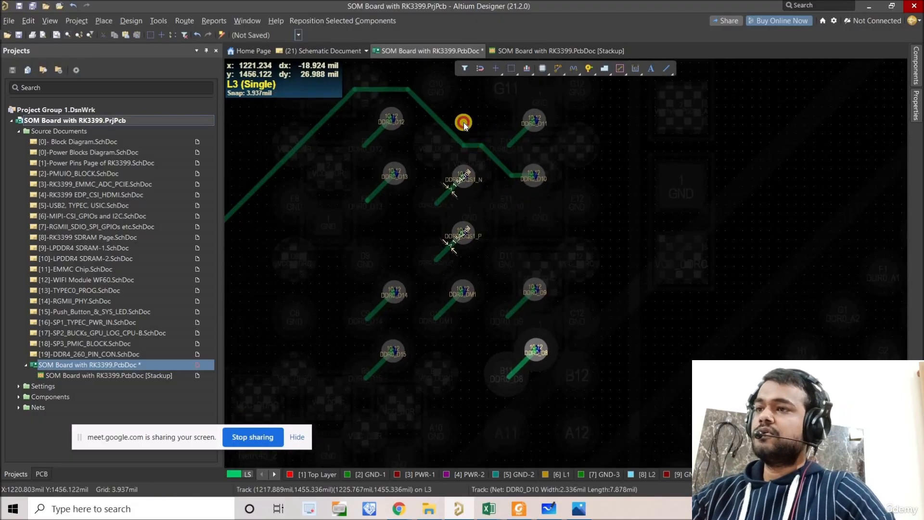
{"action": "mouse_move", "coordinate": [463, 123]}
{"action": "left_mouse_down"}
{"action": "mouse_move", "coordinate": [451, 92]}
{"action": "mouse_move", "coordinate": [420, 91]}
{"action": "left_mouse_up"}
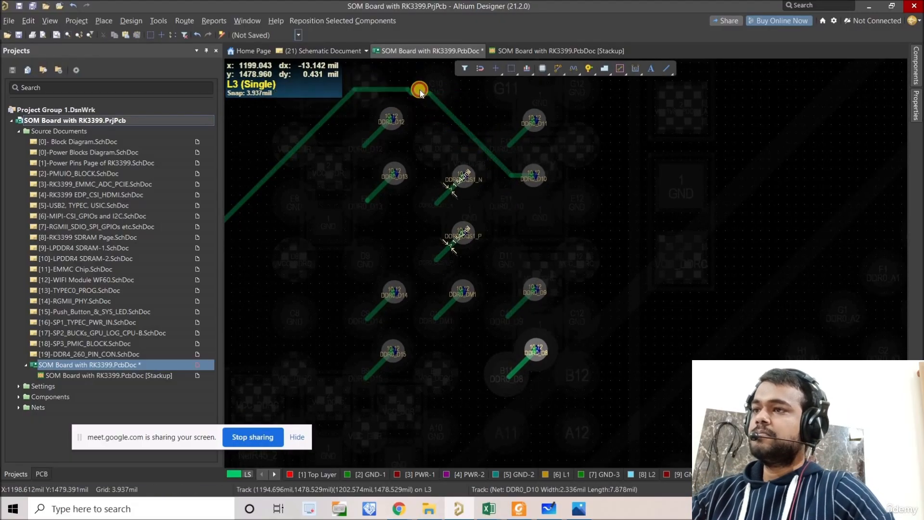
{"action": "left_click", "coordinate": [421, 91]}
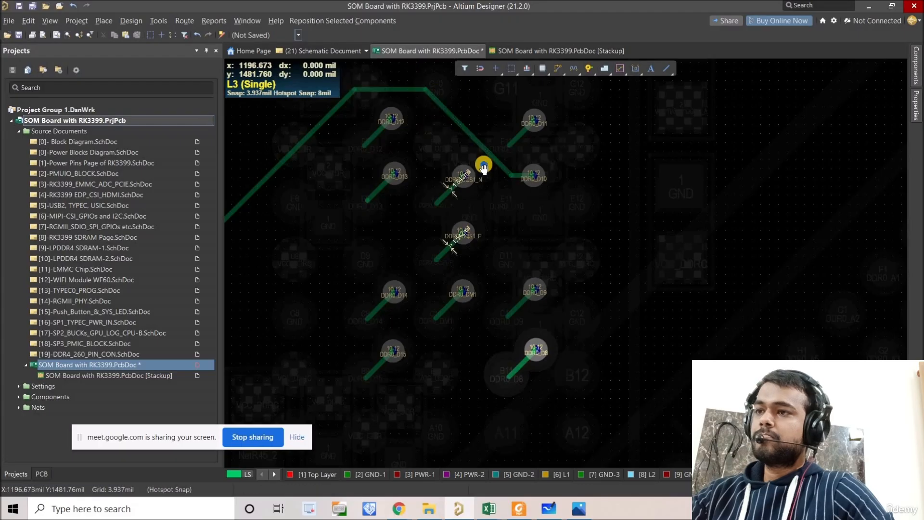
{"action": "scroll", "coordinate": [484, 167], "scroll_direction": "down", "scroll_amount": 6, "text": "ctrl"}
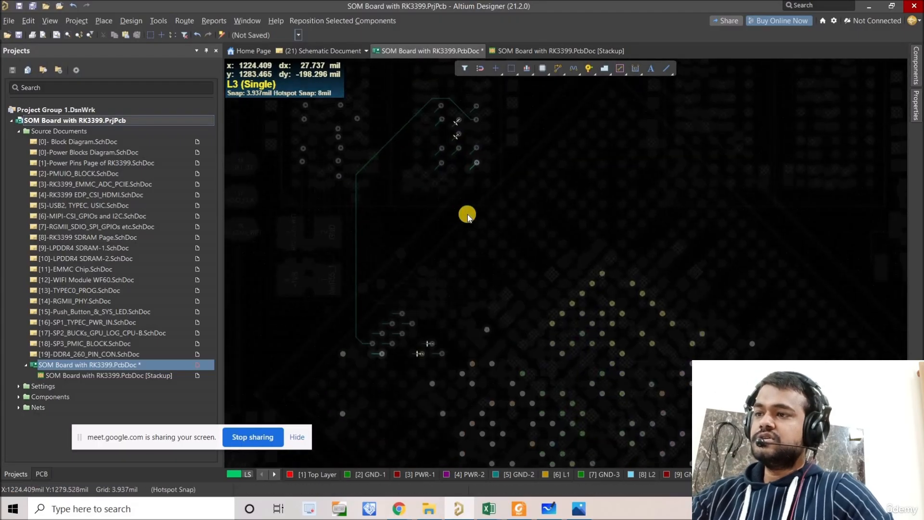
Begin routing net DDR0_D8 on layer L3 from its memory via, passing outside the DDR0_D9 to DDR0_D11 vias and above the DDR0_D10 track.
{"action": "scroll", "coordinate": [470, 163], "scroll_direction": "up", "scroll_amount": 2, "text": "ctrl"}
{"action": "right_click_drag", "start_coordinate": [504, 202], "coordinate": [559, 218]}
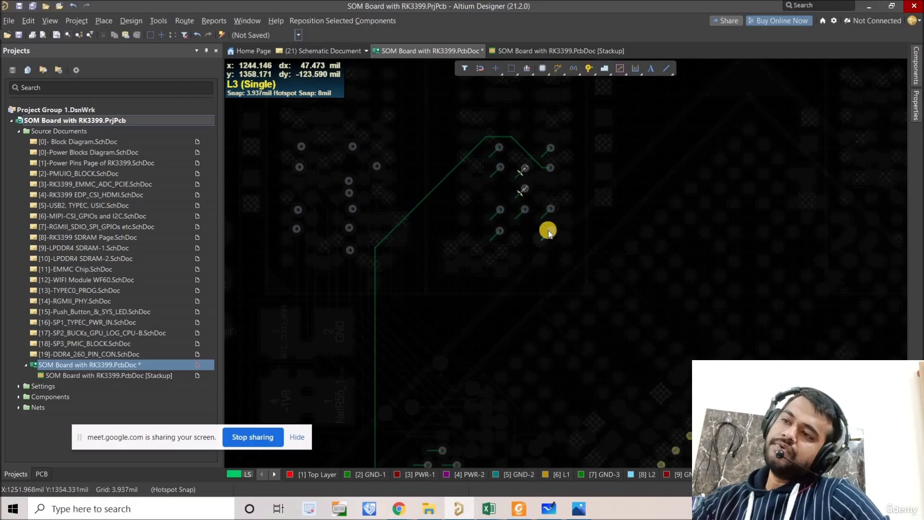
{"action": "scroll", "coordinate": [548, 230], "scroll_direction": "down", "scroll_amount": 2, "text": "ctrl"}
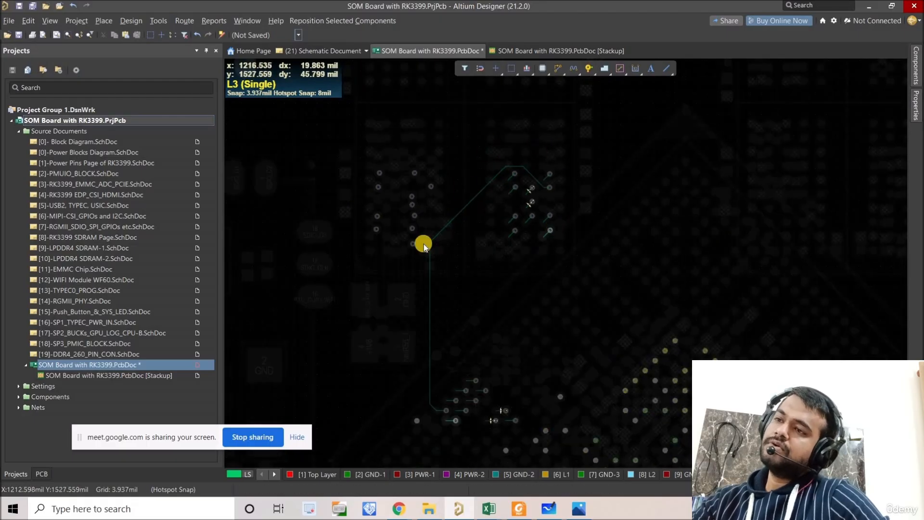
{"action": "left_click", "coordinate": [555, 69]}
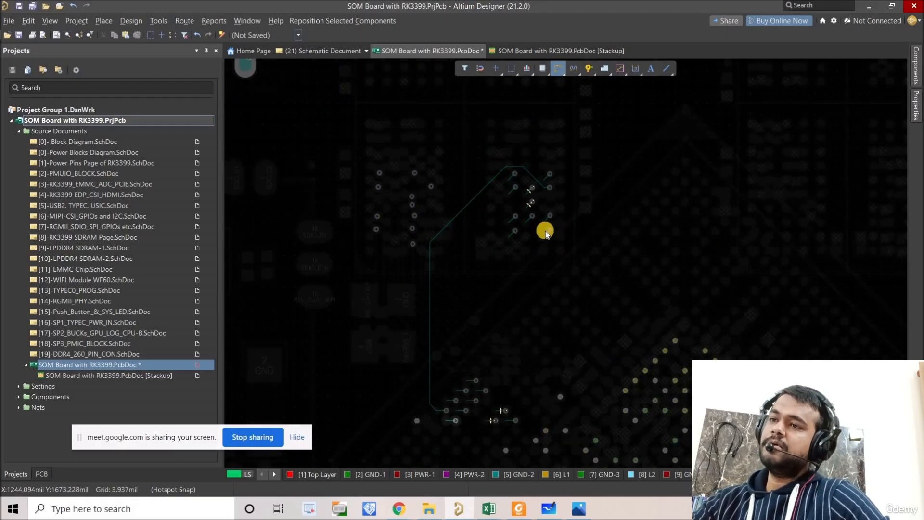
{"action": "scroll", "coordinate": [548, 235], "scroll_direction": "up", "scroll_amount": 2, "text": "ctrl"}
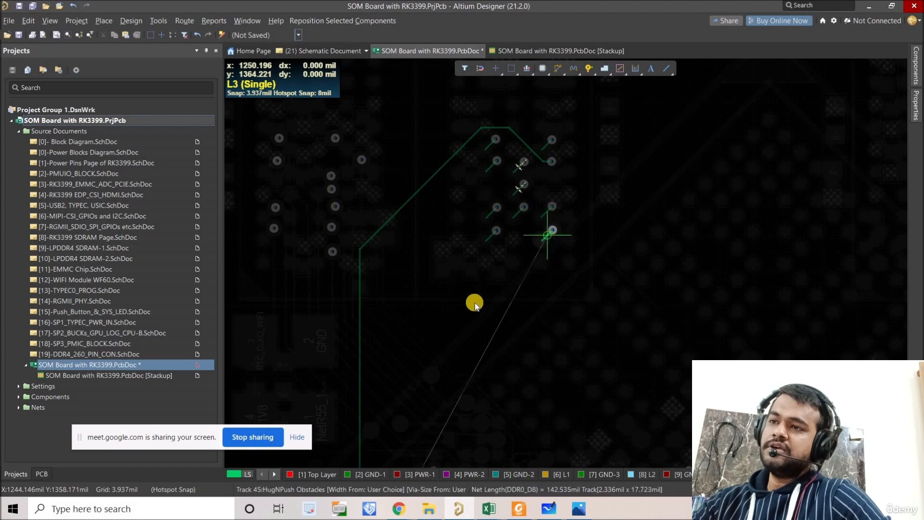
{"action": "scroll", "coordinate": [414, 202], "scroll_direction": "down", "scroll_amount": 4}
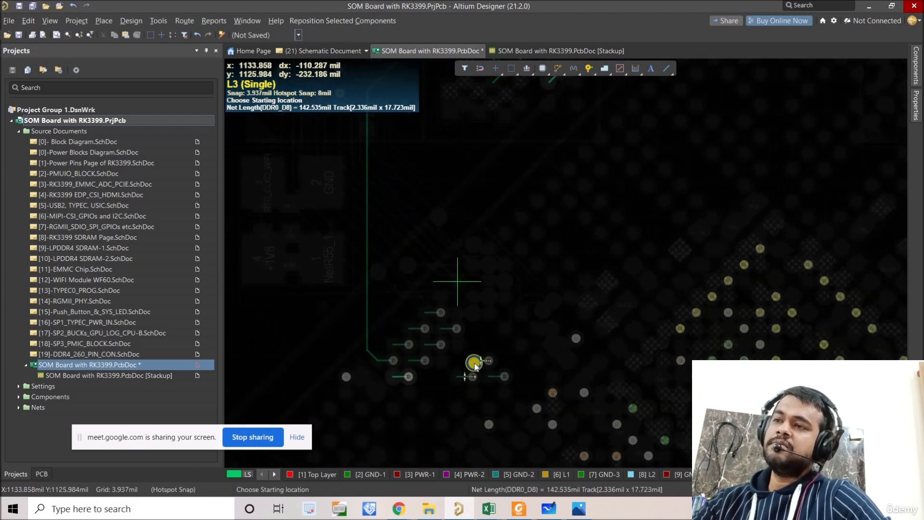
{"action": "scroll", "coordinate": [481, 208], "scroll_direction": "up", "scroll_amount": 3}
{"action": "scroll", "coordinate": [531, 210], "scroll_direction": "down", "scroll_amount": 1, "text": "ctrl"}
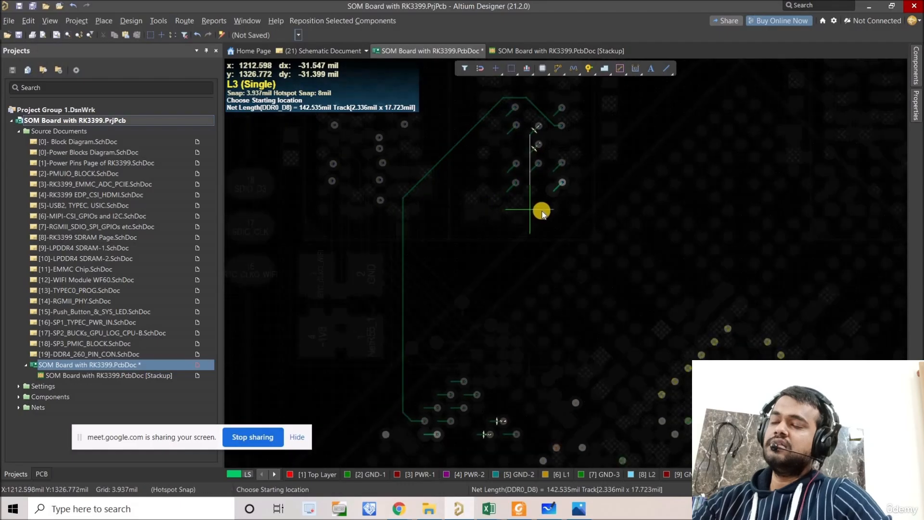
{"action": "left_click", "coordinate": [567, 184]}
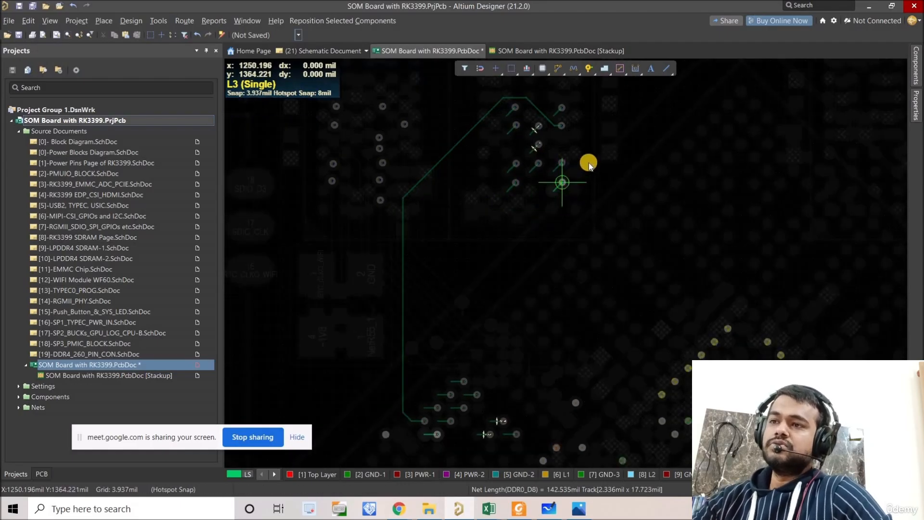
{"action": "left_click", "coordinate": [575, 115]}
{"action": "right_click_drag", "start_coordinate": [567, 89], "coordinate": [596, 133]}
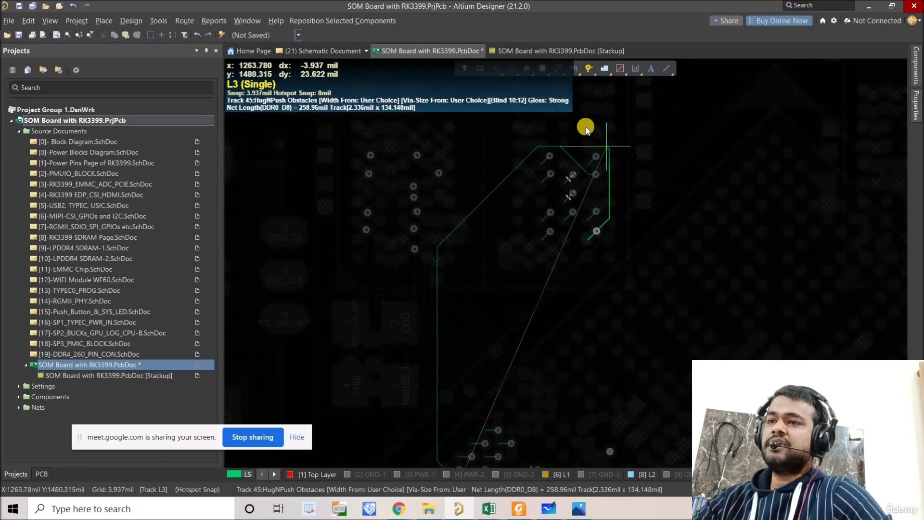
{"action": "left_click", "coordinate": [583, 127]}
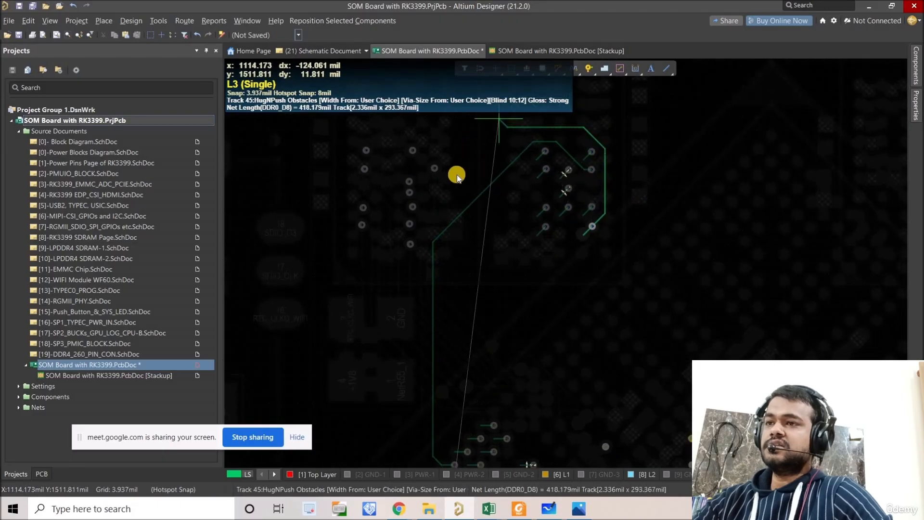
Run the DDR0_D8 track along the outside of the DDR0_D10 track and connect it at its processor via.
{"action": "left_click", "coordinate": [425, 235]}
{"action": "right_click_drag", "start_coordinate": [413, 330], "coordinate": [409, 144]}
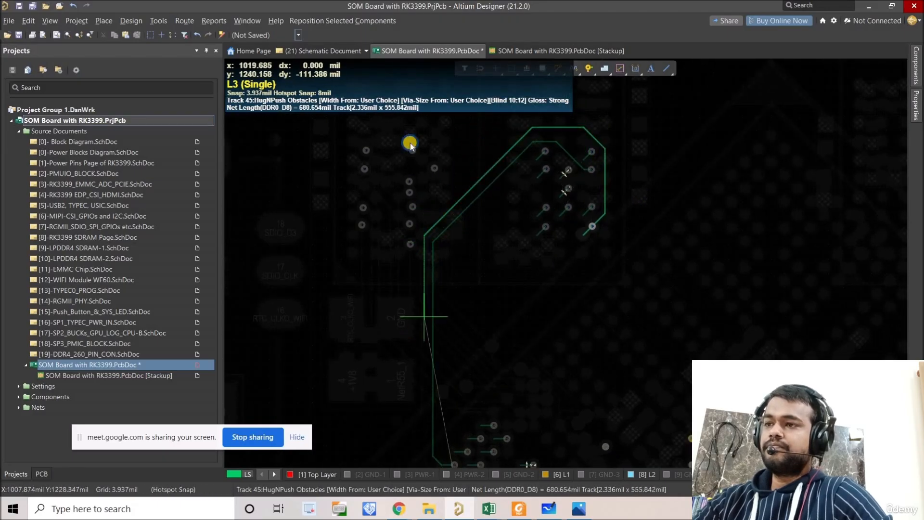
{"action": "scroll", "coordinate": [432, 305], "scroll_direction": "up", "scroll_amount": 3, "text": "ctrl"}
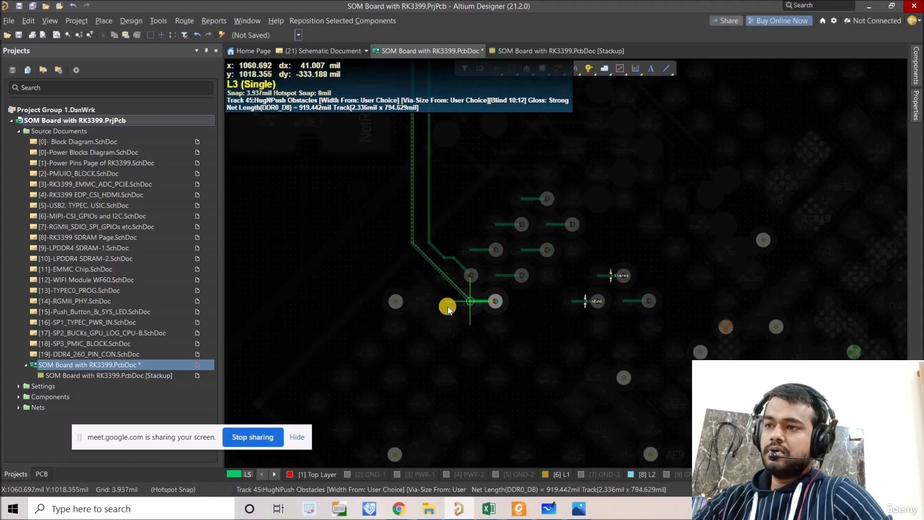
{"action": "left_click", "coordinate": [447, 303]}
{"action": "left_click", "coordinate": [470, 304]}
{"action": "right_click", "coordinate": [425, 359]}
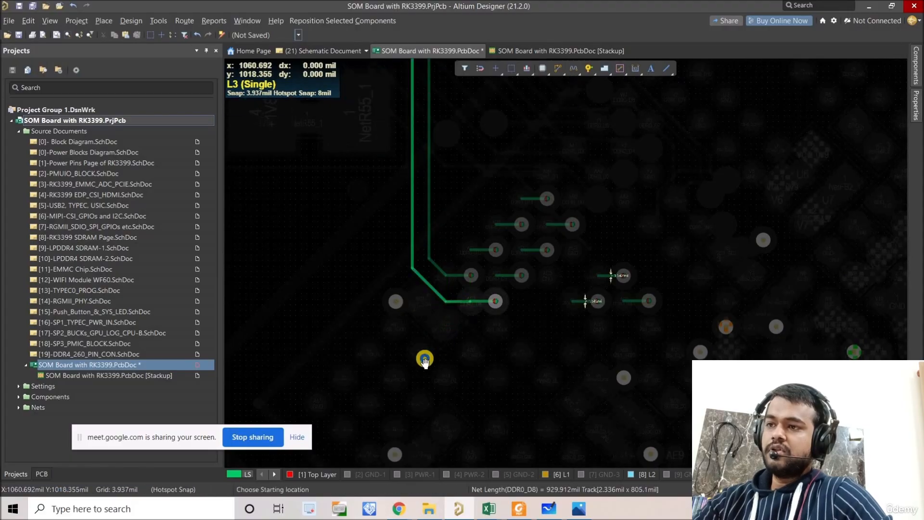
Highlight net DDR0_D9 and delete the leftover DDR0_D8 fanout stub at the memory via.
{"action": "right_click_drag", "start_coordinate": [494, 272], "coordinate": [462, 306]}
{"action": "scroll", "coordinate": [455, 356], "scroll_direction": "down", "scroll_amount": 4, "text": "ctrl"}
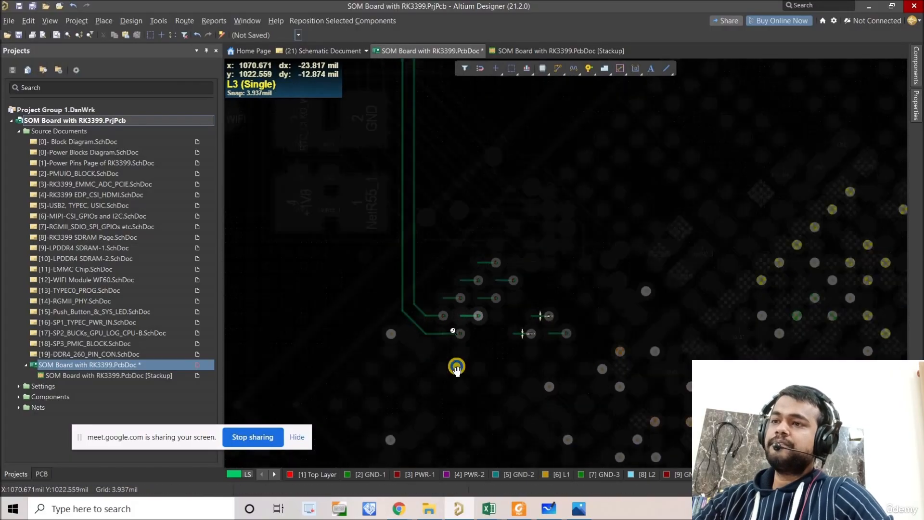
{"action": "scroll", "coordinate": [556, 169], "scroll_direction": "up", "scroll_amount": 2, "text": "ctrl"}
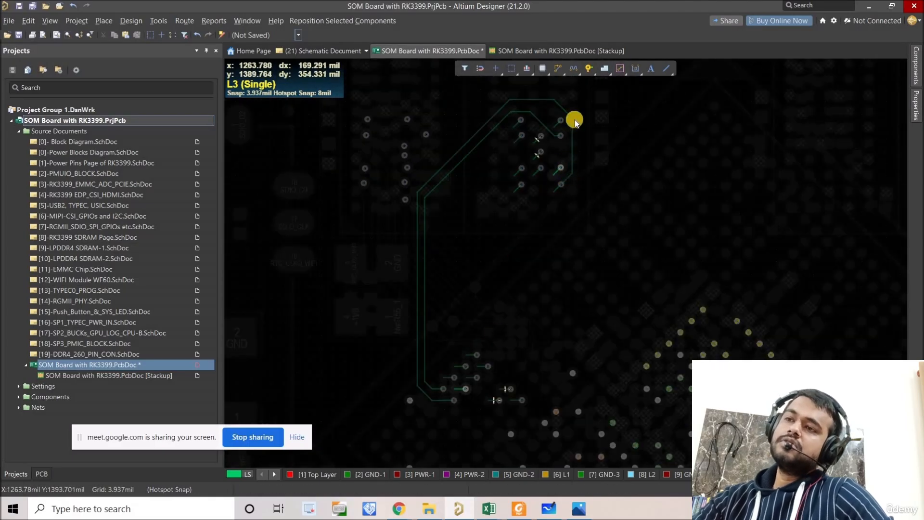
{"action": "right_click_drag", "start_coordinate": [556, 196], "coordinate": [527, 168]}
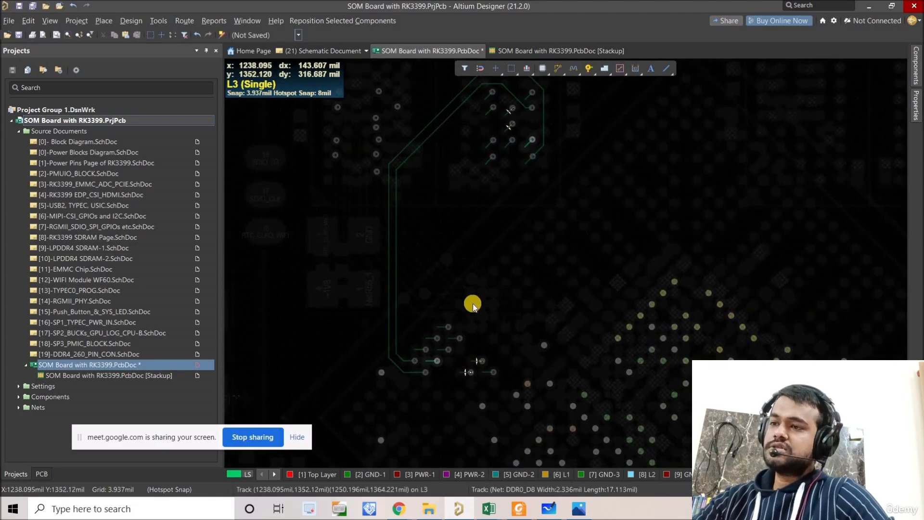
{"action": "scroll", "coordinate": [474, 307], "scroll_direction": "up", "scroll_amount": 1, "text": "ctrl"}
{"action": "scroll", "coordinate": [432, 380], "scroll_direction": "up", "scroll_amount": 2, "text": "ctrl"}
{"action": "scroll", "coordinate": [433, 380], "scroll_direction": "down", "scroll_amount": 2, "text": "ctrl"}
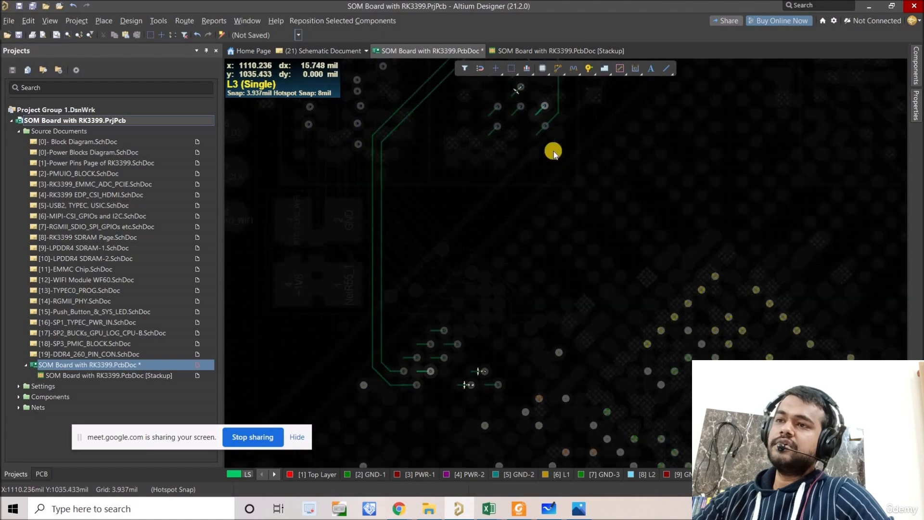
{"action": "scroll", "coordinate": [543, 136], "scroll_direction": "up", "scroll_amount": 1, "text": "ctrl"}
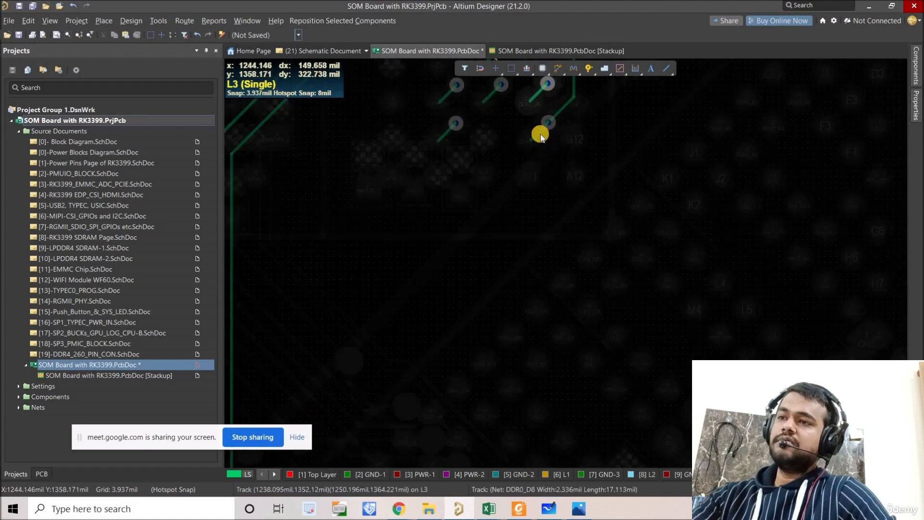
{"action": "scroll", "coordinate": [537, 174], "scroll_direction": "down", "scroll_amount": 1, "text": "ctrl"}
{"action": "scroll", "coordinate": [548, 126], "scroll_direction": "down", "scroll_amount": 1, "text": "ctrl"}
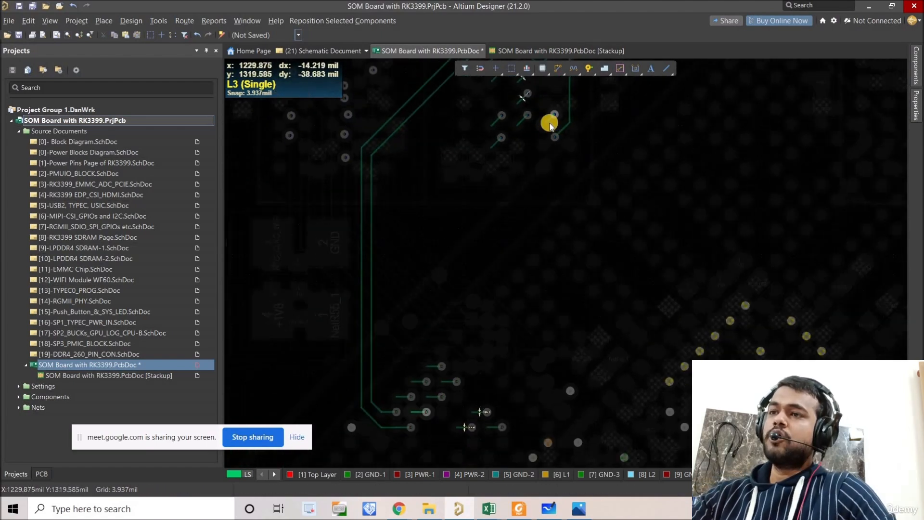
Begin routing net DDR0_D9 on layer L3 from its memory via, inside the DDR0_D8 track and over the DDR0_D10 and DDR0_D11 vias.
{"action": "scroll", "coordinate": [545, 131], "scroll_direction": "down", "scroll_amount": 1, "text": "ctrl"}
{"action": "scroll", "coordinate": [543, 203], "scroll_direction": "up", "scroll_amount": 2}
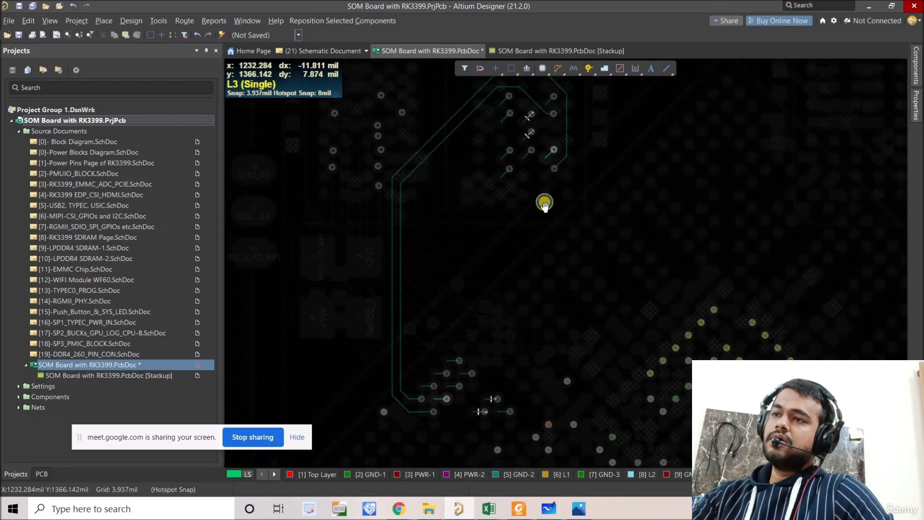
{"action": "scroll", "coordinate": [537, 165], "scroll_direction": "down", "scroll_amount": 1}
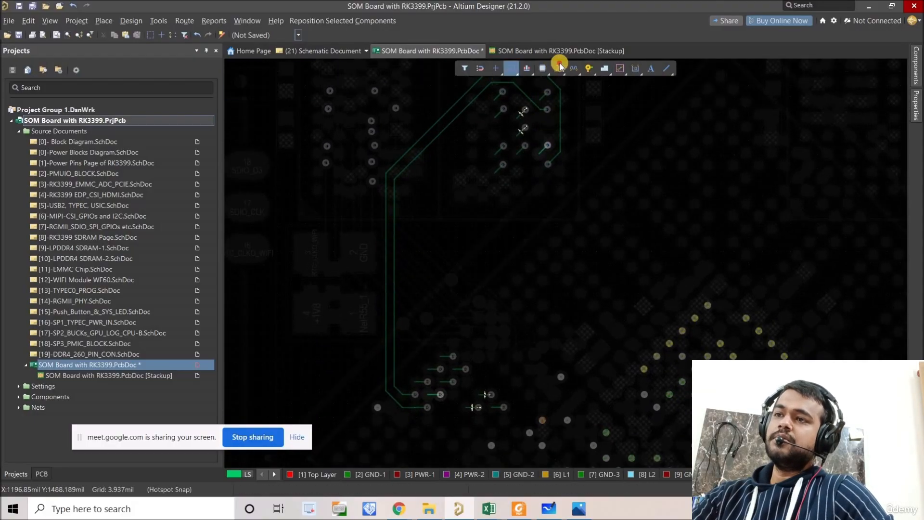
{"action": "scroll", "coordinate": [549, 156], "scroll_direction": "up", "scroll_amount": 3, "text": "ctrl"}
{"action": "scroll", "coordinate": [549, 156], "scroll_direction": "down", "scroll_amount": 4, "text": "ctrl"}
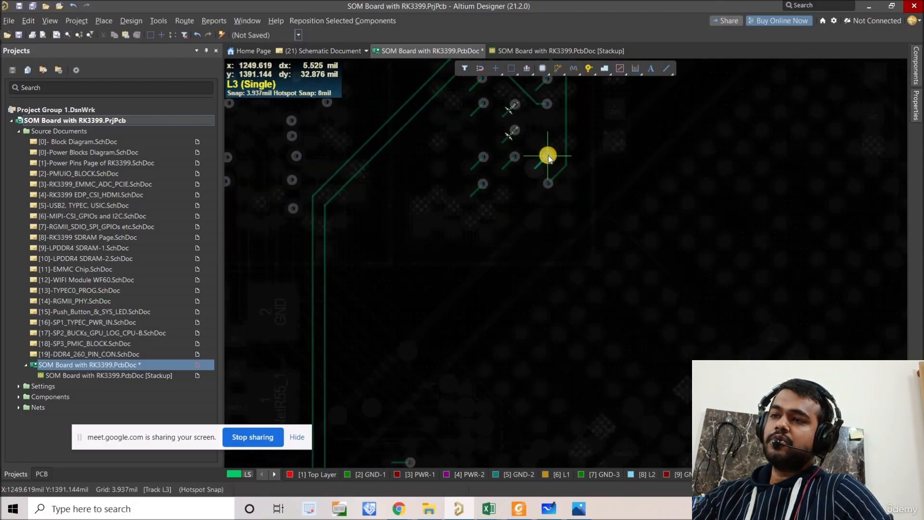
{"action": "left_click", "coordinate": [549, 156]}
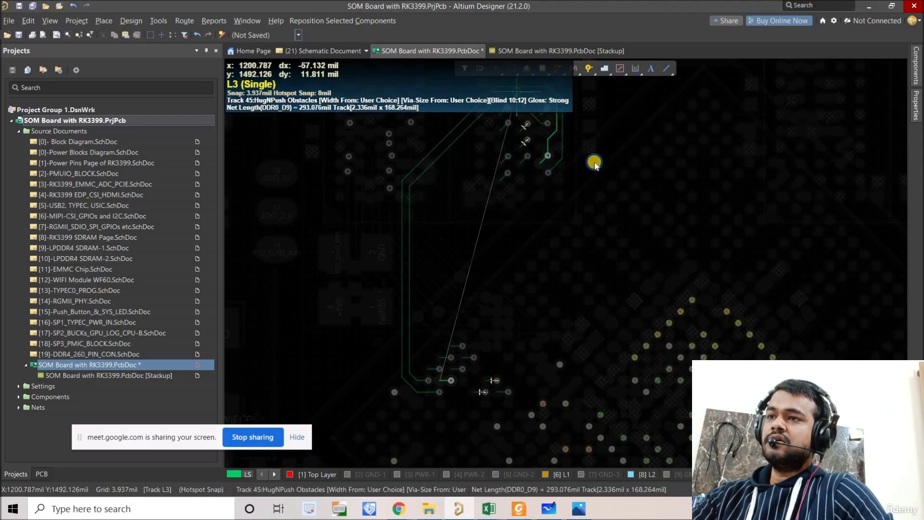
{"action": "right_click_drag", "start_coordinate": [523, 99], "coordinate": [595, 164]}
{"action": "left_click", "coordinate": [575, 154]}
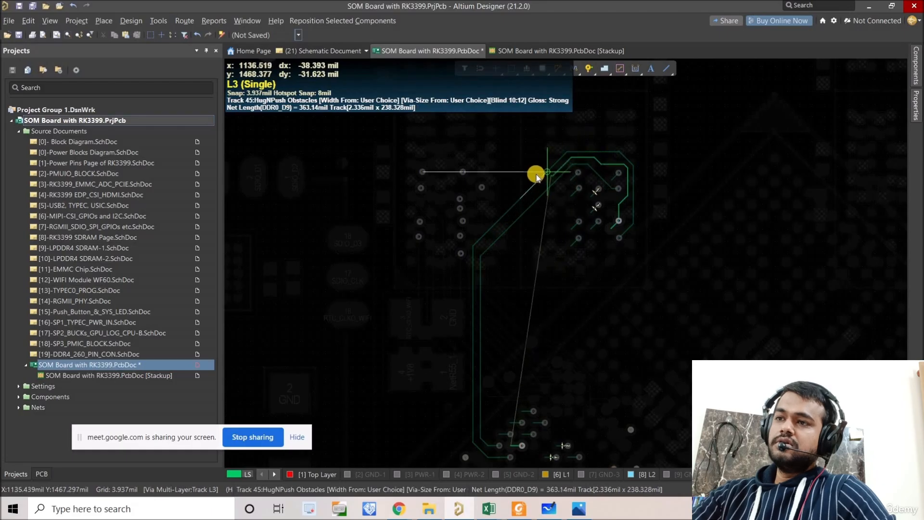
Run the DDR0_D9 track between the DDR0_D8 and DDR0_D10 tracks and connect it at its processor via.
{"action": "left_click", "coordinate": [520, 210]}
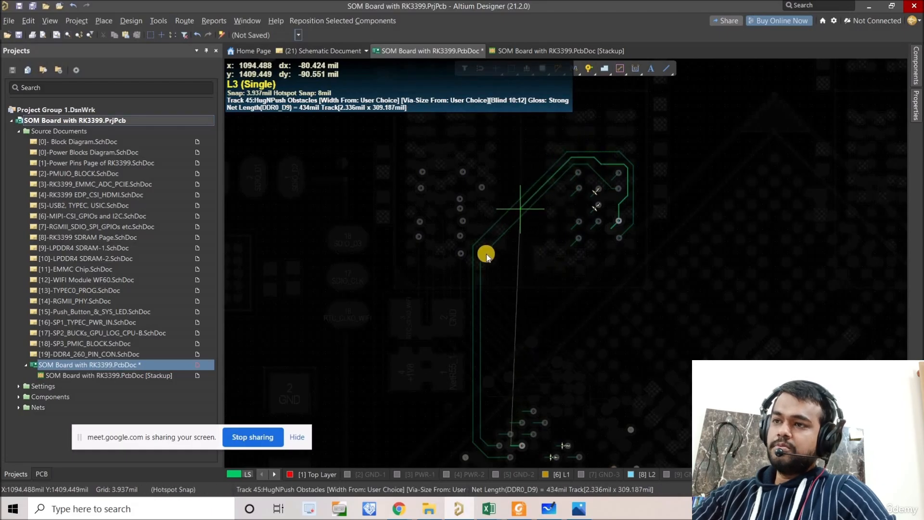
{"action": "left_click", "coordinate": [476, 288]}
{"action": "right_click_drag", "start_coordinate": [475, 328], "coordinate": [459, 260]}
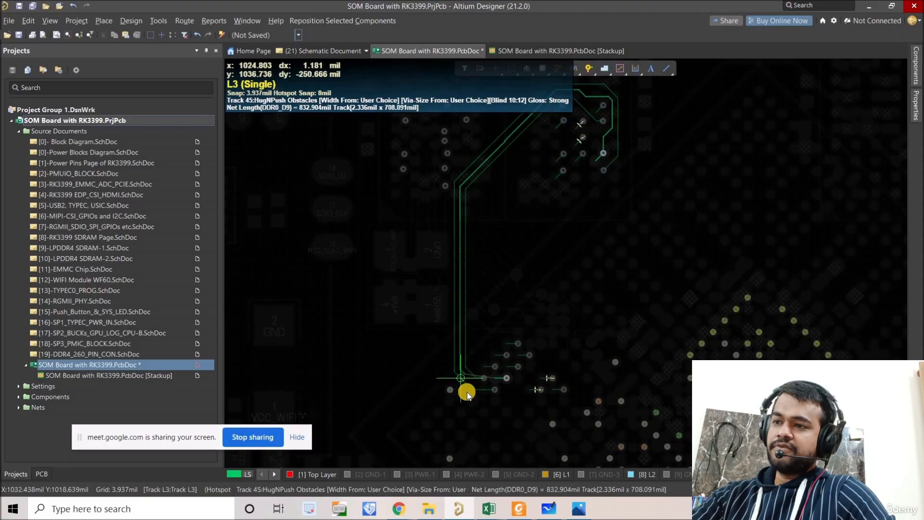
{"action": "scroll", "coordinate": [467, 392], "scroll_direction": "up", "scroll_amount": 3, "text": "ctrl"}
{"action": "left_click", "coordinate": [505, 383]}
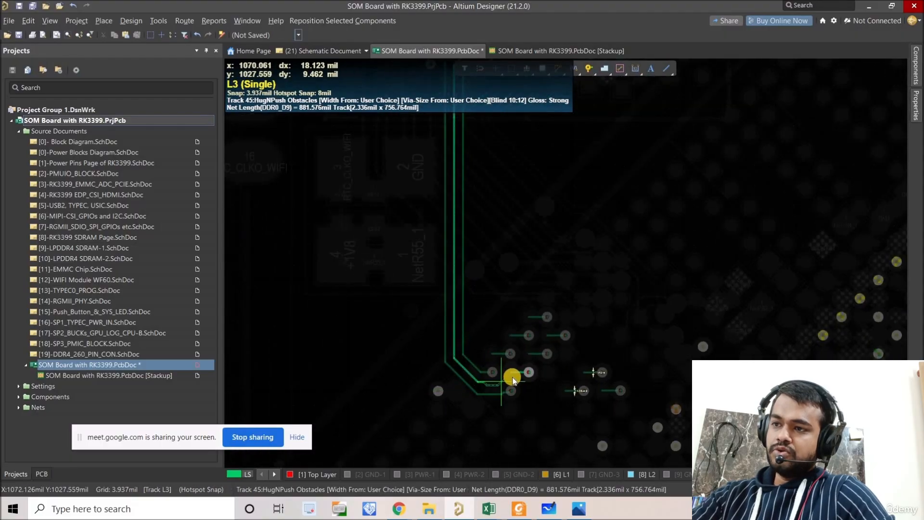
{"action": "left_click", "coordinate": [529, 390]}
{"action": "scroll", "coordinate": [480, 374], "scroll_direction": "up", "scroll_amount": 6, "text": "ctrl"}
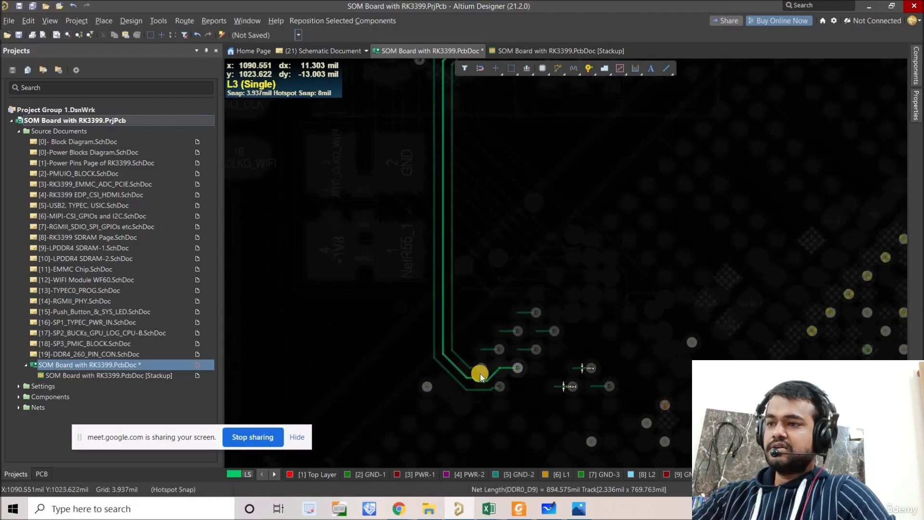
Adjust the lower diagonal bends of the DDR0_D9 and DDR0_D8 tracks near the processor vias so they run parallel.
{"action": "left_click", "coordinate": [445, 363]}
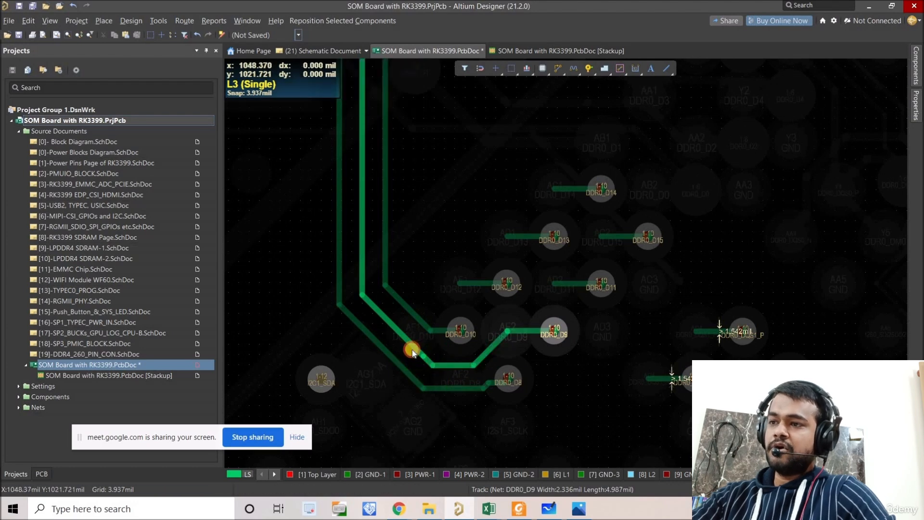
{"action": "left_click", "coordinate": [426, 366]}
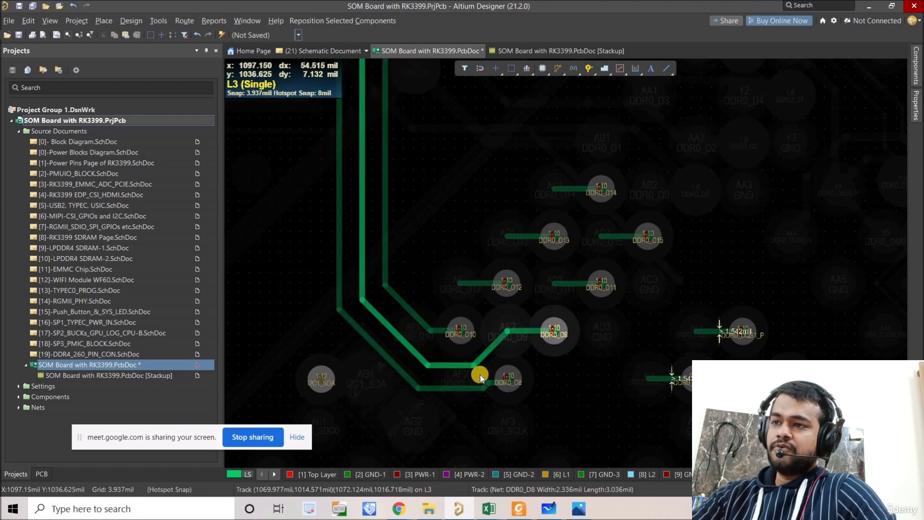
{"action": "scroll", "coordinate": [509, 276], "scroll_direction": "down", "scroll_amount": 3, "text": "ctrl"}
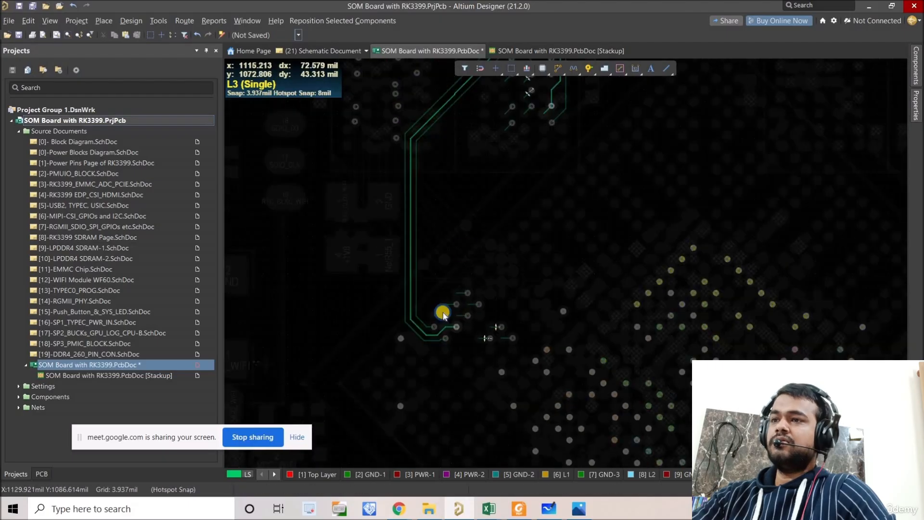
Delete the leftover DDR0_D9 stub at the memory via and reshape its track to enter the via with a short diagonal.
{"action": "scroll", "coordinate": [475, 222], "scroll_direction": "up", "scroll_amount": 3, "text": "ctrl"}
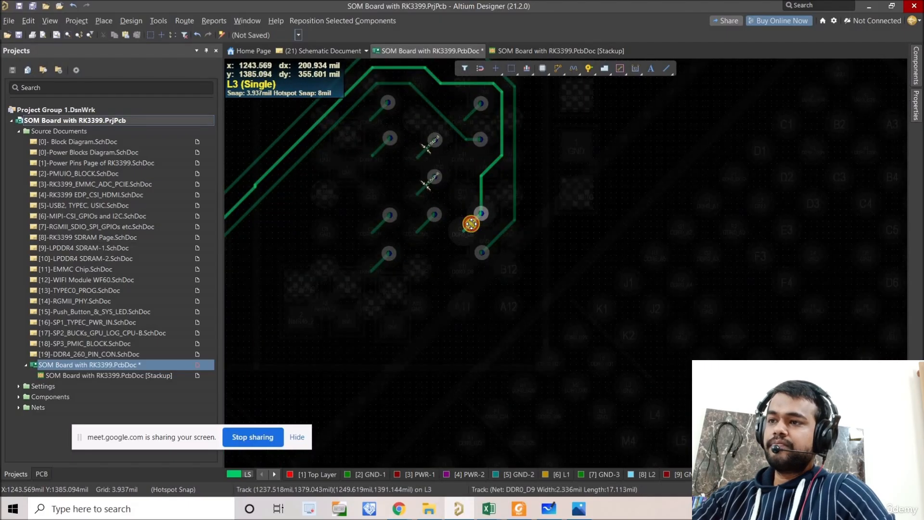
{"action": "scroll", "coordinate": [496, 183], "scroll_direction": "up", "scroll_amount": 2, "text": "ctrl"}
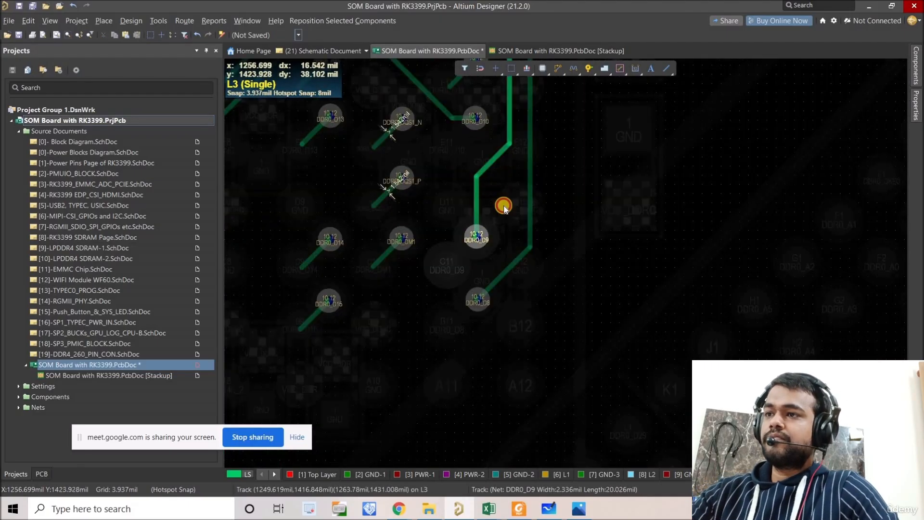
{"action": "scroll", "coordinate": [532, 209], "scroll_direction": "up", "scroll_amount": 2, "text": "ctrl"}
{"action": "scroll", "coordinate": [514, 136], "scroll_direction": "down", "scroll_amount": 5, "text": "ctrl"}
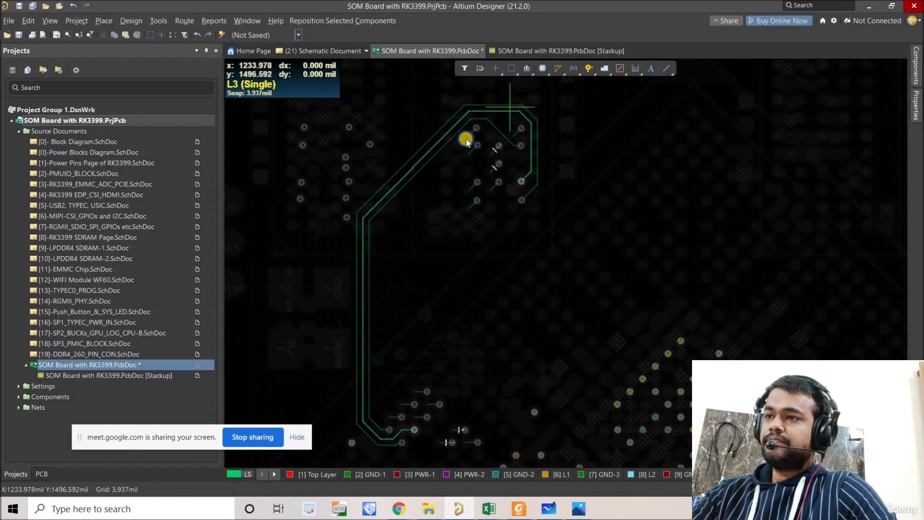
{"action": "scroll", "coordinate": [379, 330], "scroll_direction": "down", "scroll_amount": 3}
Highlight net DDR0_D12 and route it on layer L3 from its processor via, inside the DDR0_D10 track, to its memory via.
{"action": "left_click", "coordinate": [397, 334]}
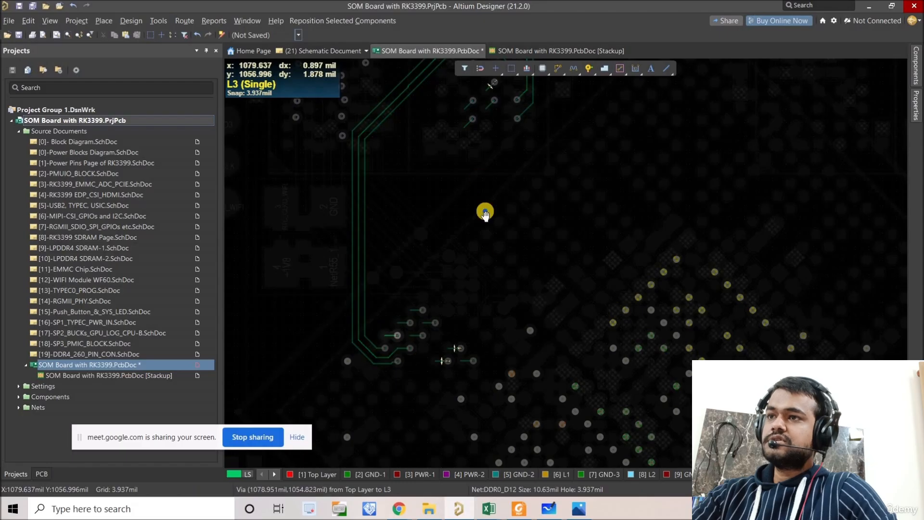
{"action": "right_click_drag", "start_coordinate": [482, 209], "coordinate": [475, 274]}
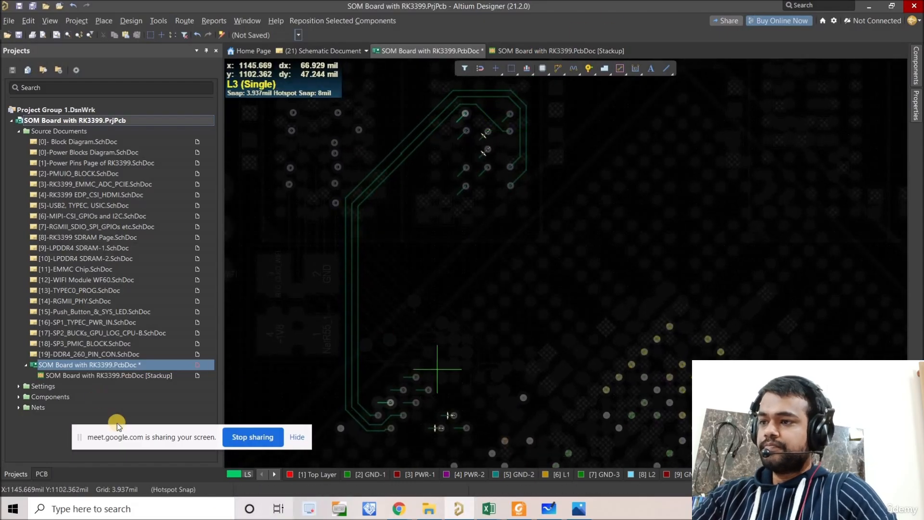
{"action": "left_click", "coordinate": [366, 373]}
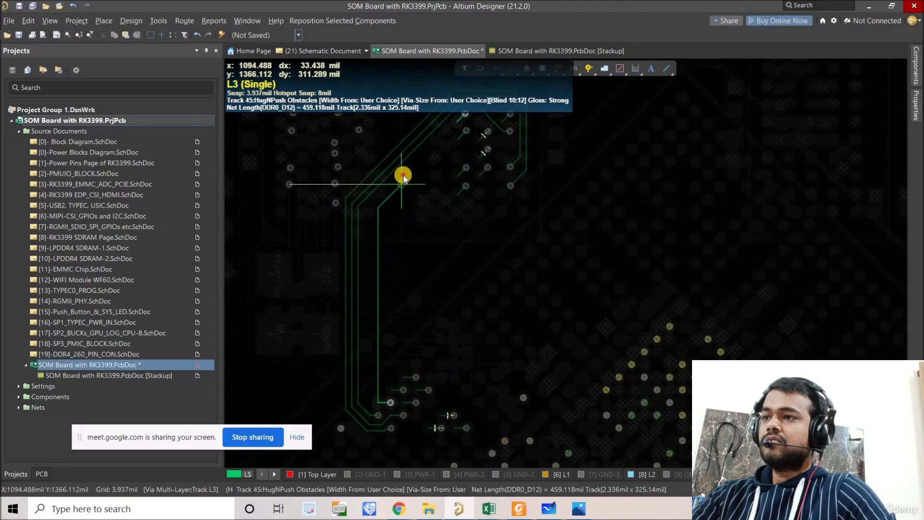
{"action": "left_click", "coordinate": [456, 117]}
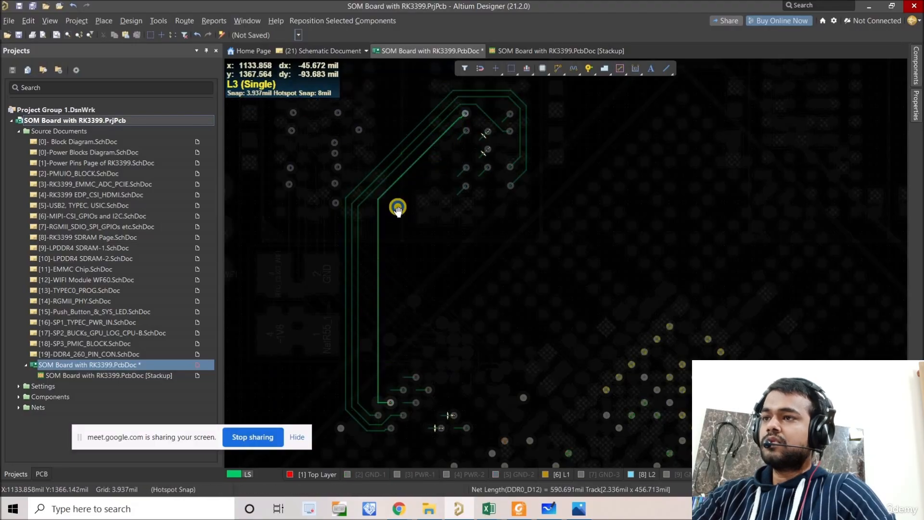
Move the vertical DDR0_D12 segment next to the DDR0_D10 track and bring it diagonally into the processor via.
{"action": "scroll", "coordinate": [392, 293], "scroll_direction": "up", "scroll_amount": 5, "text": "ctrl"}
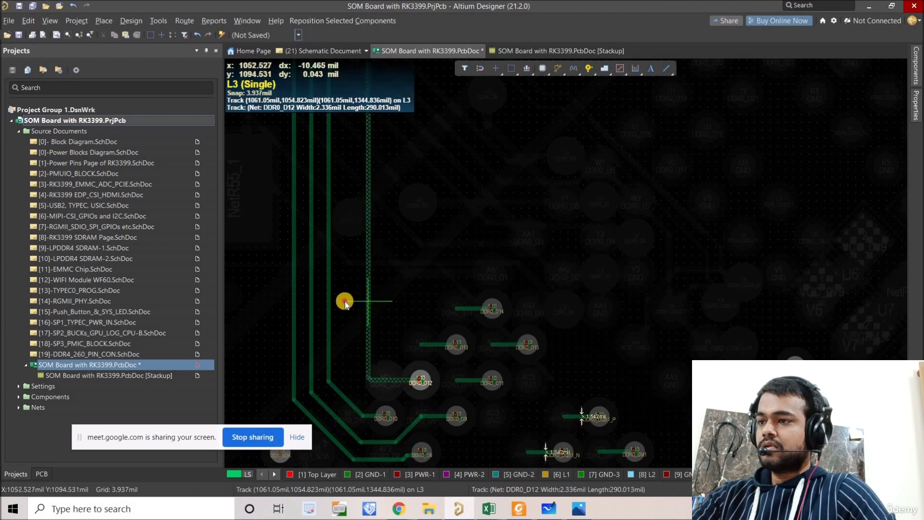
{"action": "left_click_drag", "start_coordinate": [345, 302], "coordinate": [347, 316]}
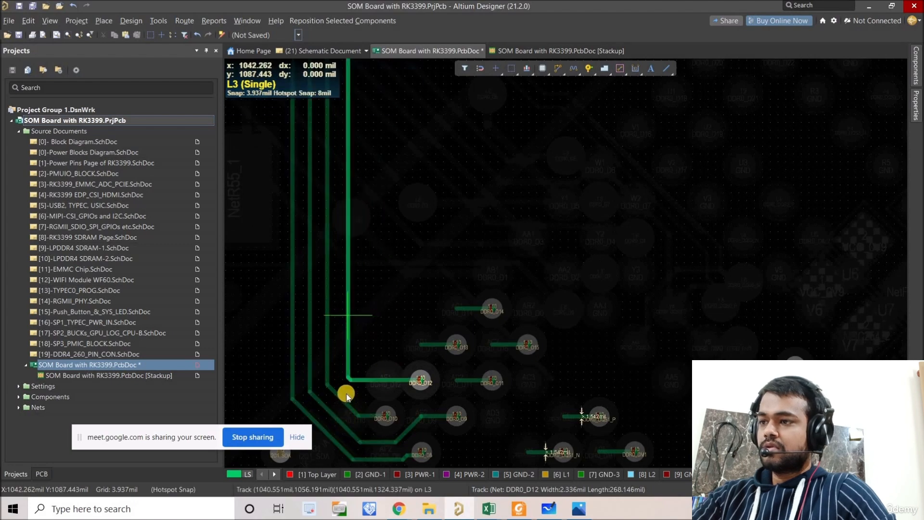
{"action": "scroll", "coordinate": [347, 395], "scroll_direction": "up", "scroll_amount": 6, "text": "ctrl"}
{"action": "mouse_move", "coordinate": [351, 314]}
{"action": "left_mouse_down"}
{"action": "mouse_move", "coordinate": [374, 299]}
{"action": "mouse_move", "coordinate": [356, 317]}
{"action": "left_mouse_up"}
{"action": "scroll", "coordinate": [436, 231], "scroll_direction": "down", "scroll_amount": 10, "text": "ctrl"}
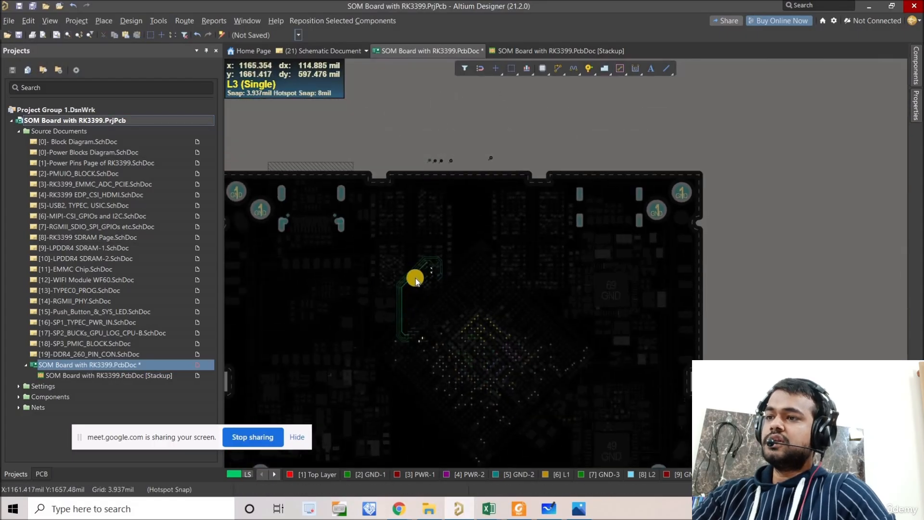
{"action": "scroll", "coordinate": [417, 299], "scroll_direction": "up", "scroll_amount": 5, "text": "ctrl"}
{"action": "scroll", "coordinate": [380, 293], "scroll_direction": "up", "scroll_amount": 2, "text": "ctrl"}
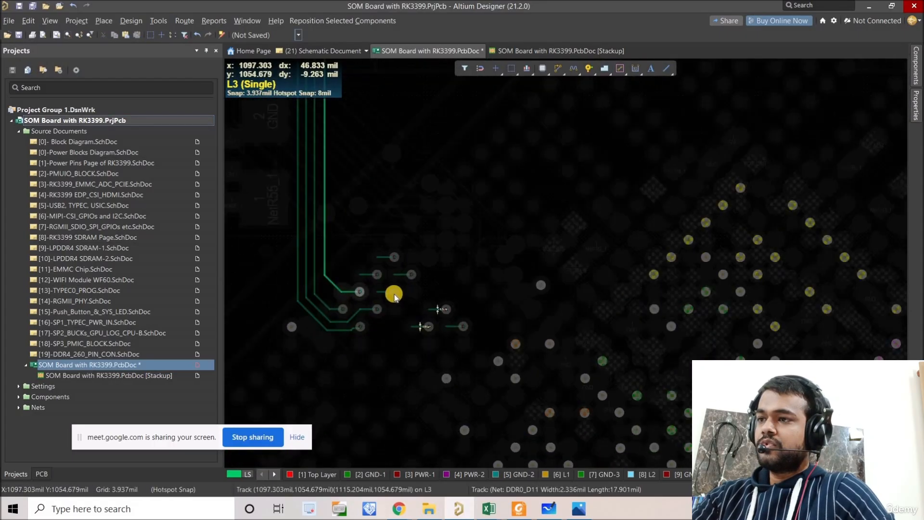
Highlight net DDR0_D11 and move the DDR0_D10 processor via outward, in line with the vertical part of its track.
{"action": "scroll", "coordinate": [478, 392], "scroll_direction": "down", "scroll_amount": 2, "text": "ctrl"}
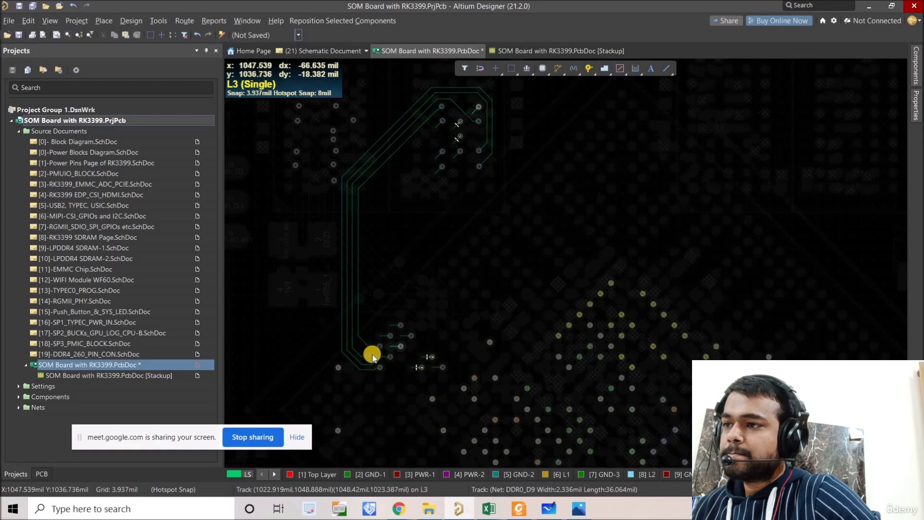
{"action": "scroll", "coordinate": [368, 359], "scroll_direction": "up", "scroll_amount": 3, "text": "ctrl"}
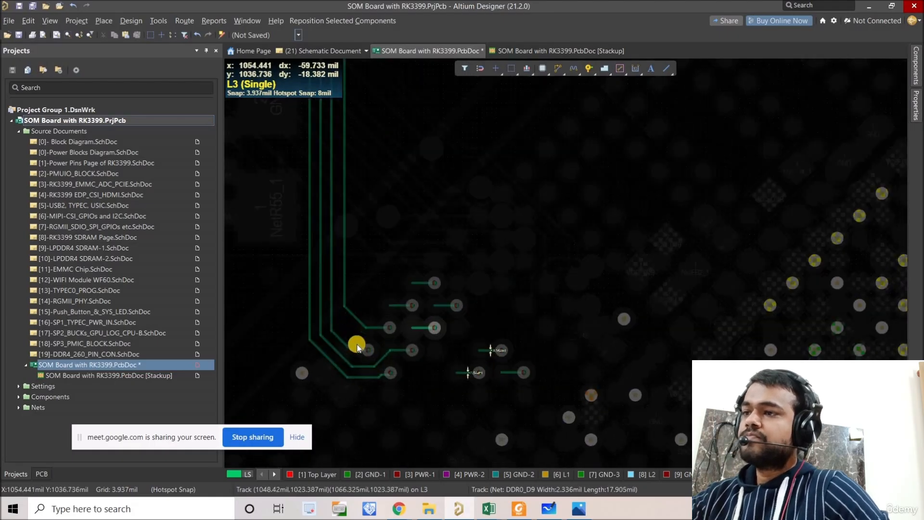
{"action": "scroll", "coordinate": [358, 347], "scroll_direction": "up", "scroll_amount": 2, "text": "ctrl"}
{"action": "mouse_move", "coordinate": [344, 336]}
{"action": "left_mouse_down"}
{"action": "mouse_move", "coordinate": [310, 285]}
{"action": "mouse_move", "coordinate": [303, 294]}
{"action": "mouse_move", "coordinate": [331, 227]}
{"action": "mouse_move", "coordinate": [338, 260]}
{"action": "mouse_move", "coordinate": [367, 216]}
{"action": "mouse_move", "coordinate": [299, 210]}
{"action": "mouse_move", "coordinate": [322, 217]}
{"action": "mouse_move", "coordinate": [314, 213]}
{"action": "left_mouse_up"}
{"action": "right_click_drag", "start_coordinate": [327, 270], "coordinate": [368, 277]}
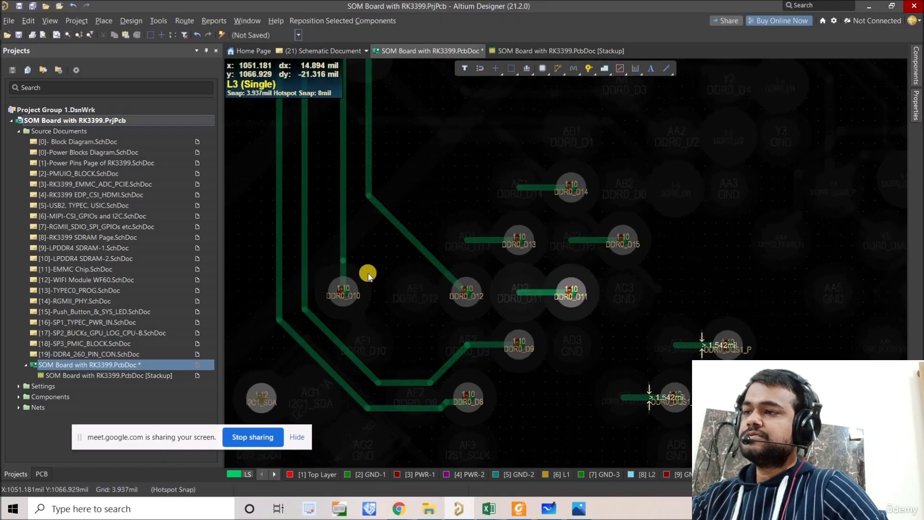
Shift the DDR0_D9 and DDR0_D8 tracks outward to widen the gap beside the relocated DDR0_D10 via.
{"action": "scroll", "coordinate": [368, 276], "scroll_direction": "down", "scroll_amount": 3, "text": "ctrl"}
{"action": "mouse_move", "coordinate": [345, 288]}
{"action": "left_mouse_down"}
{"action": "mouse_move", "coordinate": [332, 293]}
{"action": "mouse_move", "coordinate": [357, 274]}
{"action": "mouse_move", "coordinate": [357, 357]}
{"action": "left_mouse_up"}
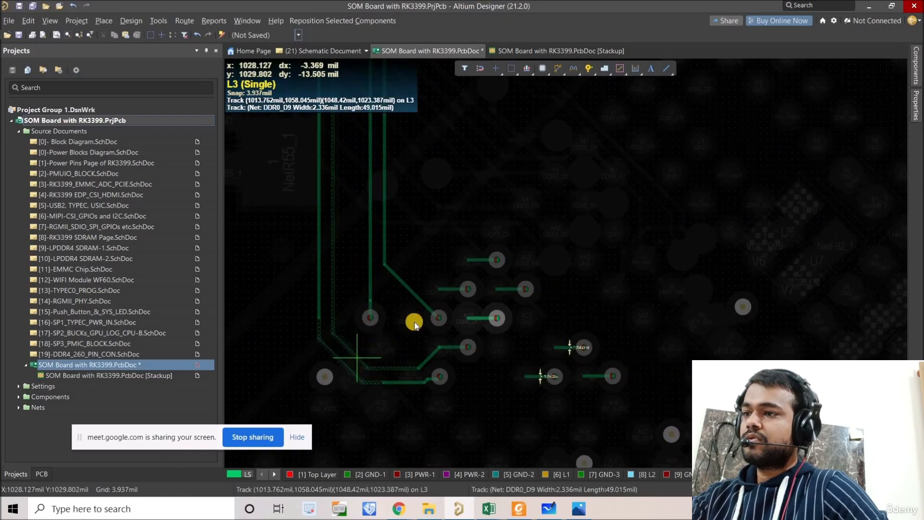
{"action": "scroll", "coordinate": [417, 361], "scroll_direction": "down", "scroll_amount": 4, "text": "ctrl"}
{"action": "right_click_drag", "start_coordinate": [355, 196], "coordinate": [376, 260]}
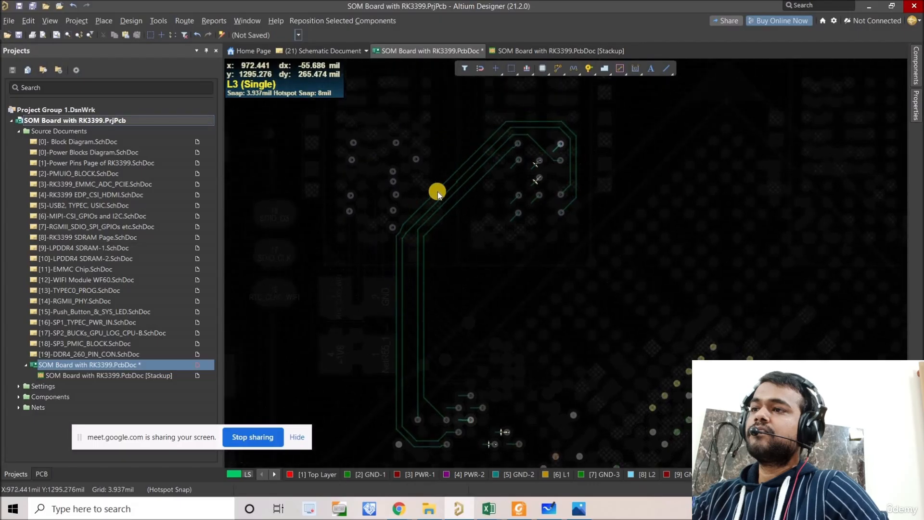
Shift the long diagonal segments of the DDR0_D10 and DDR0_D12 tracks away from the DDR0_D9 track.
{"action": "scroll", "coordinate": [438, 192], "scroll_direction": "up", "scroll_amount": 5, "text": "ctrl"}
{"action": "left_click", "coordinate": [466, 223]}
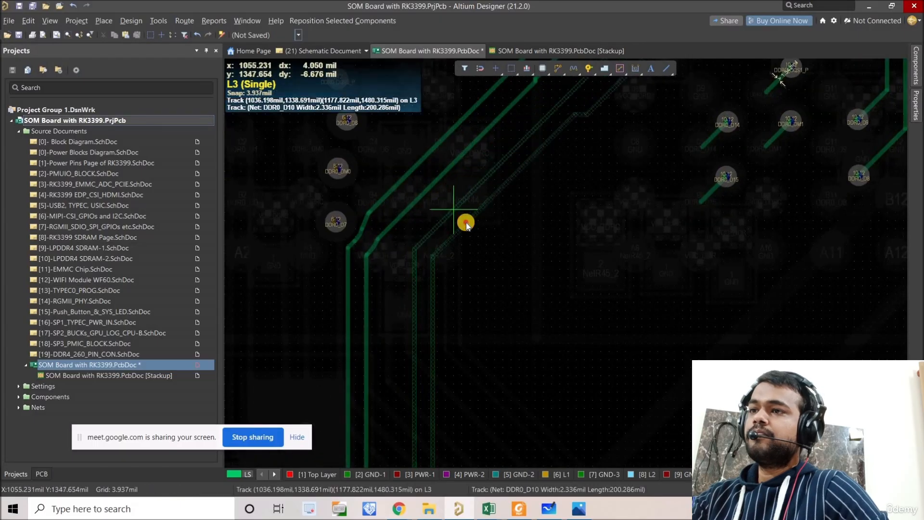
{"action": "left_click_drag", "start_coordinate": [467, 223], "coordinate": [463, 220]}
{"action": "left_click", "coordinate": [455, 224]}
{"action": "scroll", "coordinate": [458, 225], "scroll_direction": "down", "scroll_amount": 5, "text": "ctrl"}
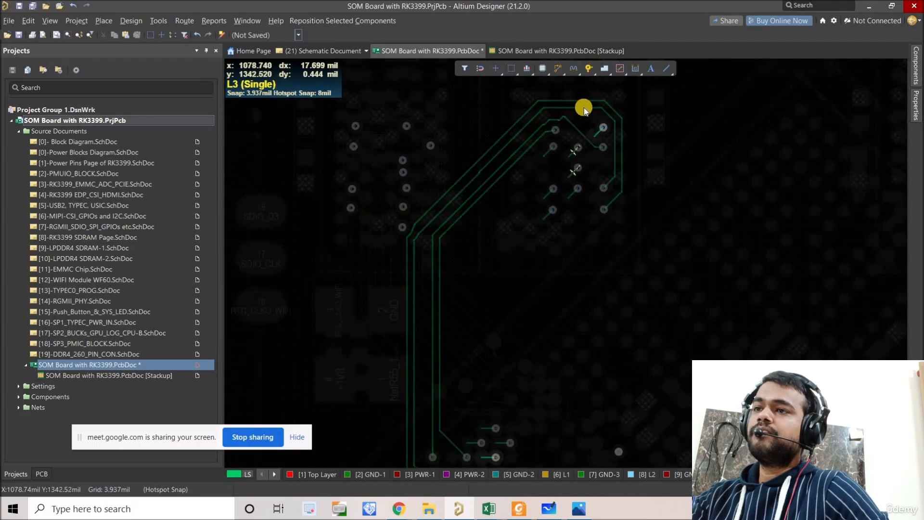
Remove the jogs from the DDR0_D10 track above the DDR0_D12 memory via, leaving one straight segment between the diagonals.
{"action": "scroll", "coordinate": [585, 108], "scroll_direction": "up", "scroll_amount": 5, "text": "ctrl"}
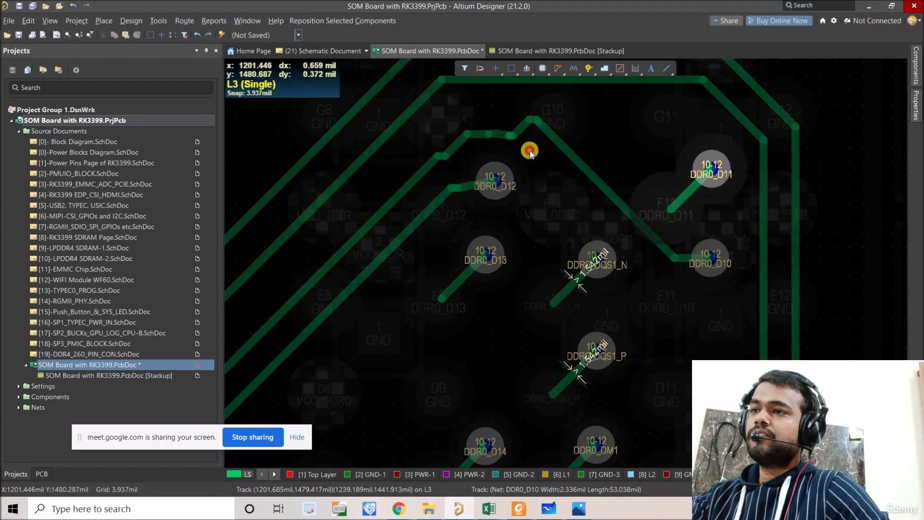
{"action": "mouse_move", "coordinate": [530, 151]}
{"action": "left_mouse_down"}
{"action": "mouse_move", "coordinate": [514, 128]}
{"action": "mouse_move", "coordinate": [453, 148]}
{"action": "mouse_move", "coordinate": [446, 142]}
{"action": "left_mouse_up"}
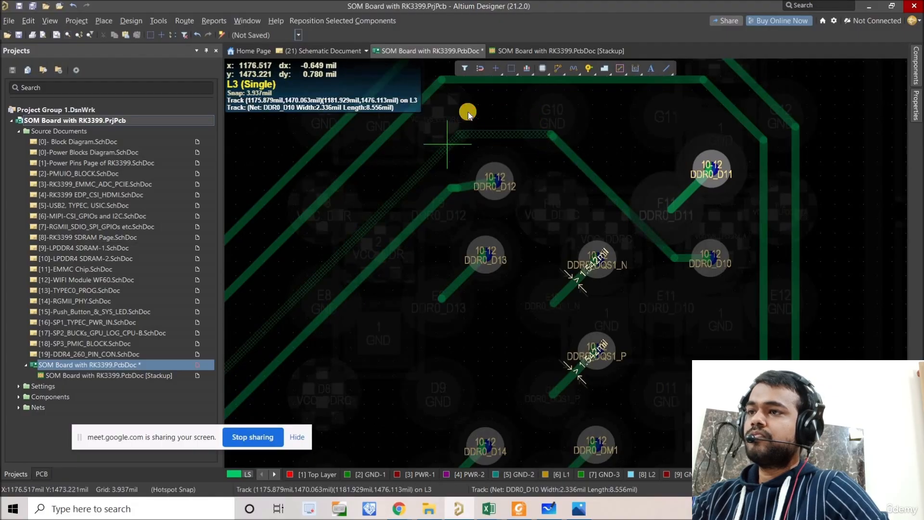
{"action": "scroll", "coordinate": [474, 112], "scroll_direction": "down", "scroll_amount": 6, "text": "ctrl"}
Clean up the kinked upper bends of the DDR0_D8 and DDR0_D9 tracks where the diagonals meet the vertical runs.
{"action": "scroll", "coordinate": [359, 214], "scroll_direction": "up", "scroll_amount": 6, "text": "ctrl"}
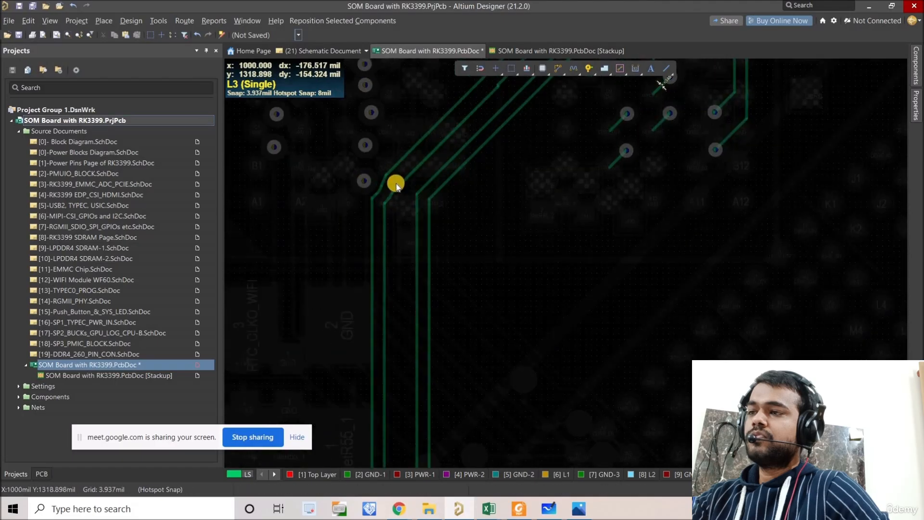
{"action": "mouse_move", "coordinate": [422, 136]}
{"action": "left_mouse_down"}
{"action": "mouse_move", "coordinate": [400, 128]}
{"action": "mouse_move", "coordinate": [422, 145]}
{"action": "left_mouse_up"}
{"action": "scroll", "coordinate": [470, 205], "scroll_direction": "down", "scroll_amount": 3, "text": "ctrl"}
Reshape the DDR0_D12 track into one straight diagonal entering its memory via without the jog.
{"action": "right_click_drag", "start_coordinate": [521, 186], "coordinate": [380, 390]}
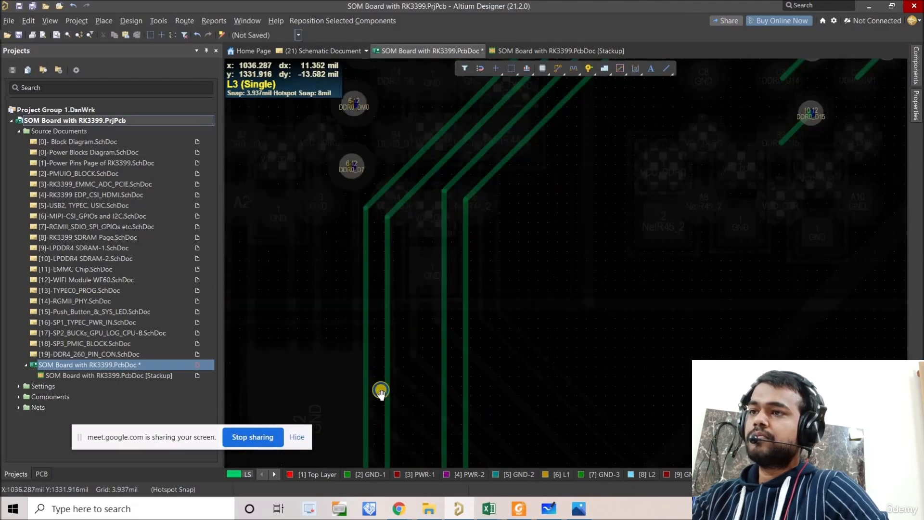
{"action": "right_click_drag", "start_coordinate": [408, 290], "coordinate": [366, 320]}
{"action": "right_click_drag", "start_coordinate": [521, 219], "coordinate": [494, 247]}
{"action": "left_click_drag", "start_coordinate": [517, 261], "coordinate": [500, 258]}
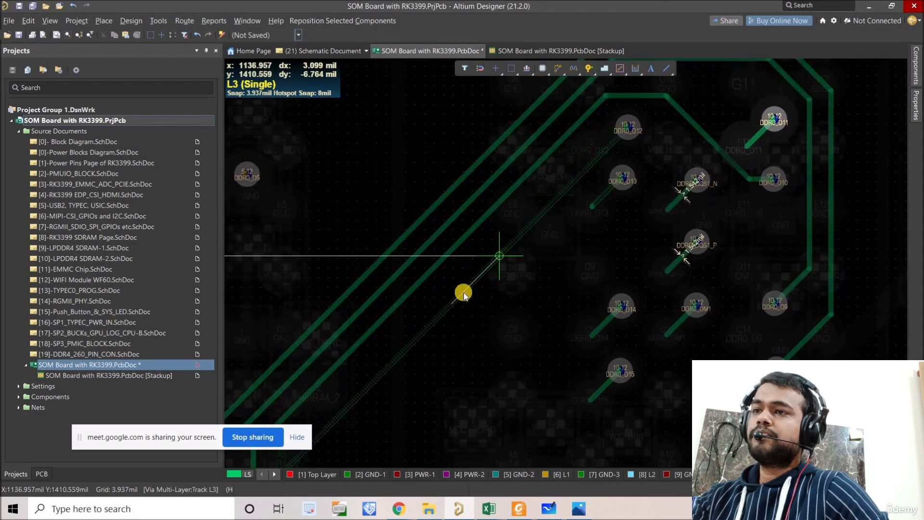
Shift the long diagonal segment of the DDR0_D12 track closer to the DDR0_D10 track, in line with its memory via.
{"action": "right_click_drag", "start_coordinate": [422, 271], "coordinate": [467, 242]}
{"action": "left_click_drag", "start_coordinate": [486, 253], "coordinate": [481, 233]}
{"action": "scroll", "coordinate": [580, 189], "scroll_direction": "down", "scroll_amount": 5, "text": "ctrl"}
{"action": "right_click_drag", "start_coordinate": [621, 175], "coordinate": [577, 191]}
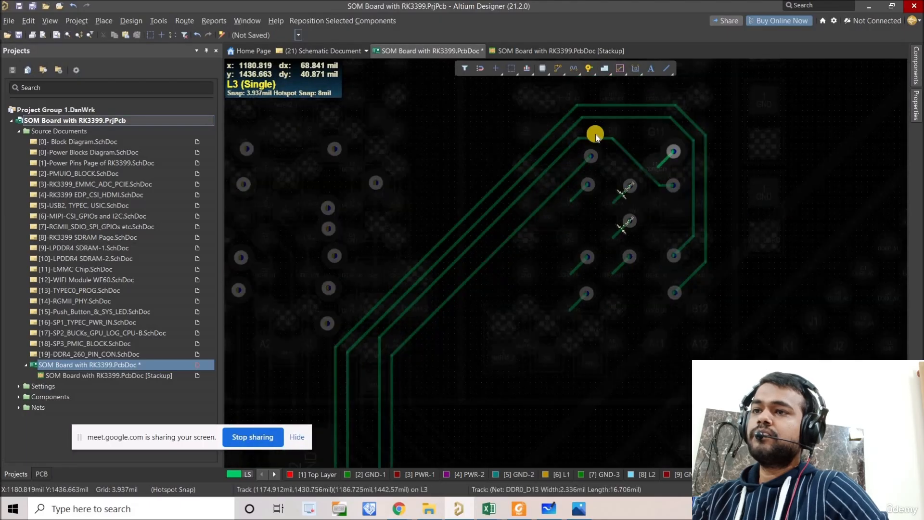
Route DDR0_D11 on L3 from its memory via between the DDR0_D9 and DDR0_D10 tracks to its RK3399 via.
{"action": "right_click_drag", "start_coordinate": [621, 139], "coordinate": [595, 126]}
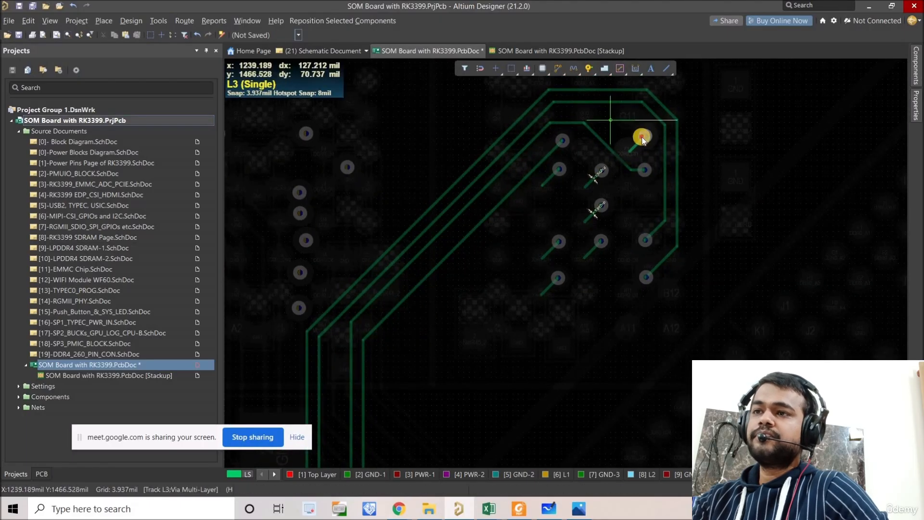
{"action": "left_click", "coordinate": [580, 114]}
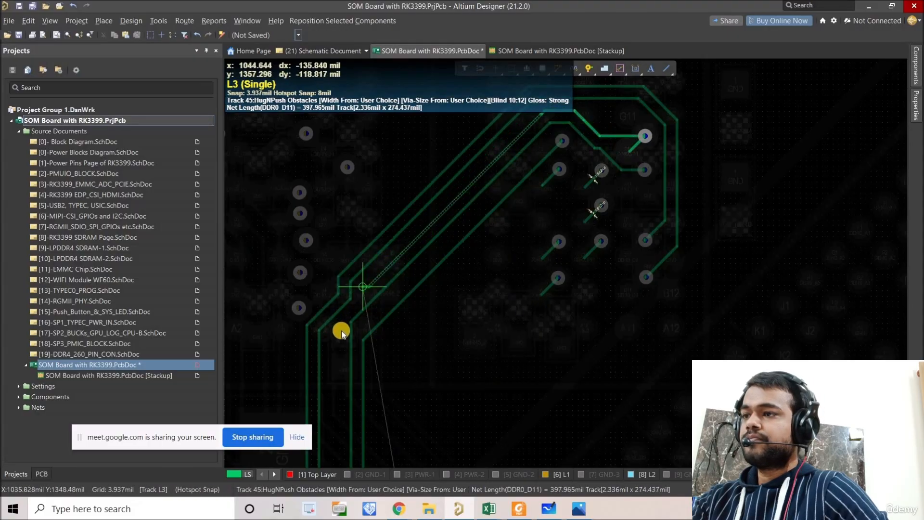
{"action": "left_click", "coordinate": [324, 378]}
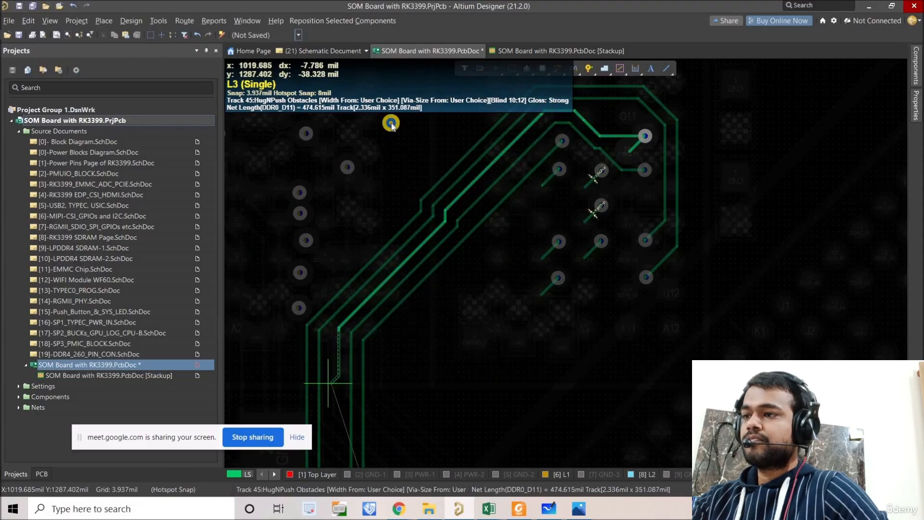
{"action": "right_click_drag", "start_coordinate": [391, 123], "coordinate": [393, 89]}
{"action": "right_click_drag", "start_coordinate": [385, 390], "coordinate": [425, 231]}
{"action": "left_click", "coordinate": [432, 266]}
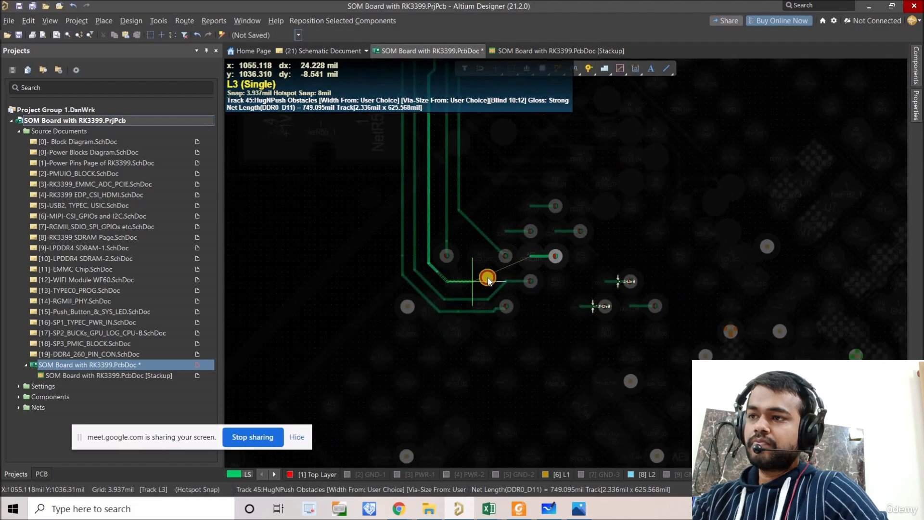
{"action": "left_click", "coordinate": [528, 261]}
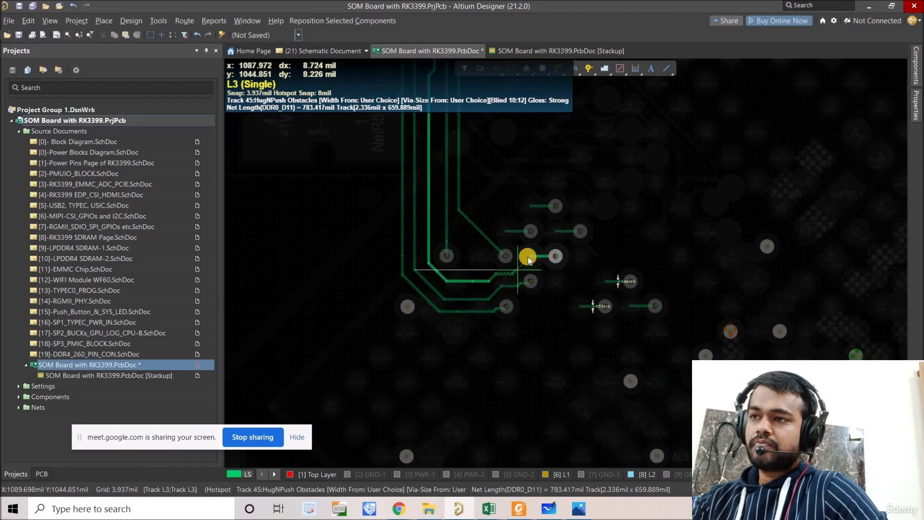
{"action": "left_click", "coordinate": [530, 265]}
{"action": "right_click", "coordinate": [530, 265]}
{"action": "right_click_drag", "start_coordinate": [518, 299], "coordinate": [509, 305]}
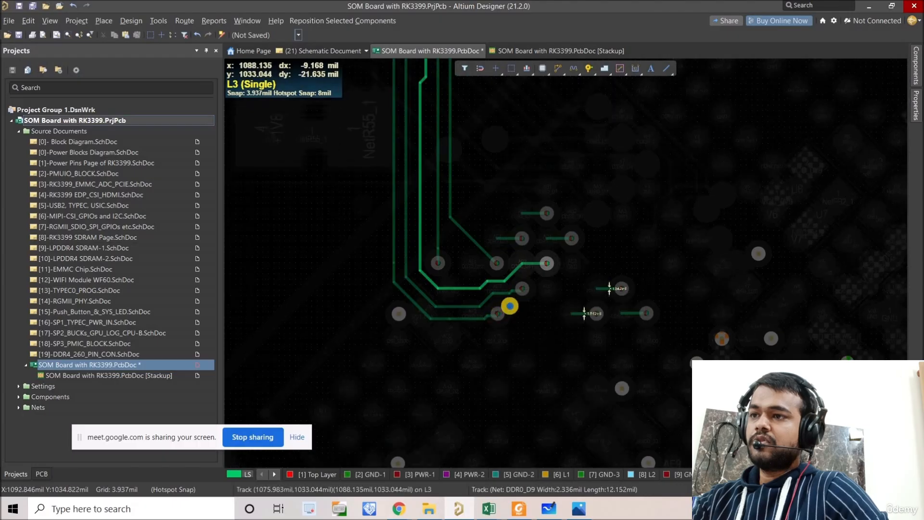
Shift the long vertical segment of the DDR0_D11 track toward the DDR0_D9 track to straighten out its jog.
{"action": "mouse_move", "coordinate": [510, 307]}
{"action": "middle_mouse_down"}
{"action": "mouse_move", "coordinate": [529, 273]}
{"action": "mouse_move", "coordinate": [525, 308]}
{"action": "mouse_move", "coordinate": [565, 391]}
{"action": "mouse_move", "coordinate": [557, 318]}
{"action": "middle_mouse_up"}
{"action": "mouse_move", "coordinate": [556, 355]}
{"action": "right_mouse_down"}
{"action": "mouse_move", "coordinate": [467, 396]}
{"action": "mouse_move", "coordinate": [472, 425]}
{"action": "right_mouse_up"}
{"action": "middle_click_drag", "start_coordinate": [467, 397], "coordinate": [430, 255]}
{"action": "mouse_move", "coordinate": [427, 255]}
{"action": "right_mouse_down"}
{"action": "mouse_move", "coordinate": [392, 314]}
{"action": "mouse_move", "coordinate": [356, 307]}
{"action": "right_mouse_up"}
{"action": "scroll", "coordinate": [372, 316], "scroll_direction": "up", "scroll_amount": 4, "text": "ctrl"}
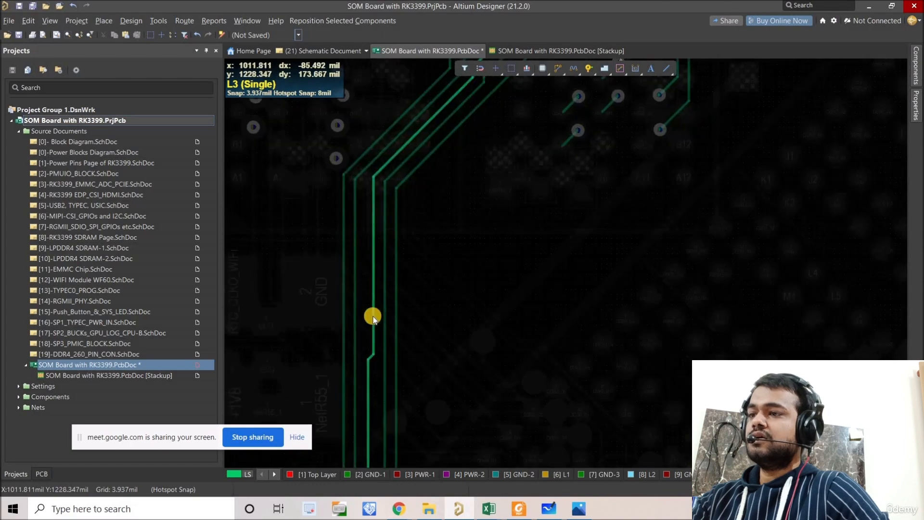
{"action": "left_click_drag", "start_coordinate": [372, 316], "coordinate": [365, 316]}
{"action": "right_click_drag", "start_coordinate": [406, 154], "coordinate": [324, 264]}
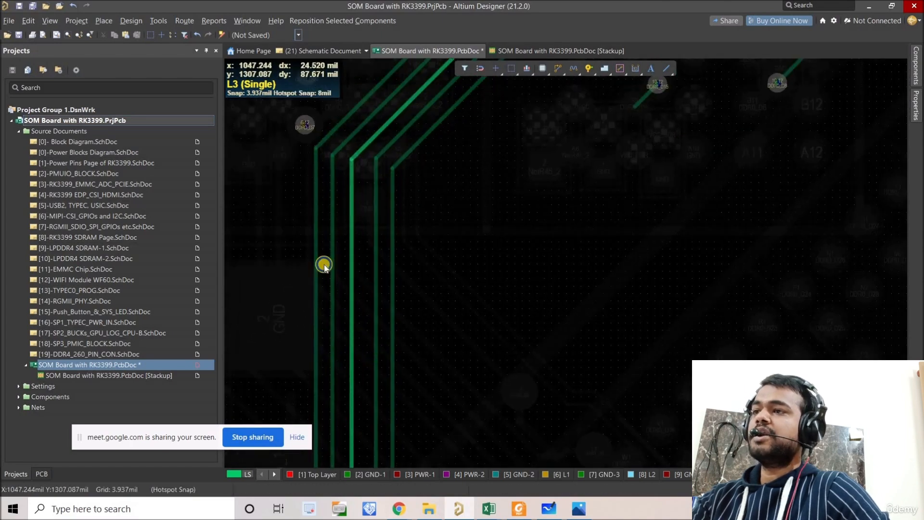
Route DDR0_D13 on L3 from its memory via along the inner side of the DDR0_D12 track to its RK3399 via.
{"action": "right_click_drag", "start_coordinate": [304, 184], "coordinate": [322, 246]}
{"action": "middle_click_drag", "start_coordinate": [435, 256], "coordinate": [419, 223]}
{"action": "right_click_drag", "start_coordinate": [419, 222], "coordinate": [409, 236]}
{"action": "middle_click_drag", "start_coordinate": [410, 233], "coordinate": [386, 208]}
{"action": "right_click_drag", "start_coordinate": [400, 358], "coordinate": [345, 215]}
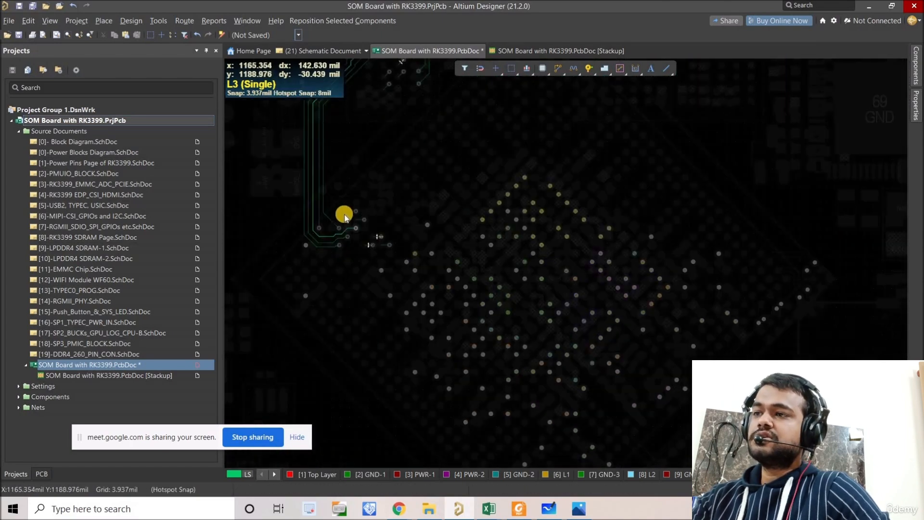
{"action": "scroll", "coordinate": [334, 222], "scroll_direction": "up", "scroll_amount": 2, "text": "ctrl"}
{"action": "scroll", "coordinate": [333, 219], "scroll_direction": "up", "scroll_amount": 2, "text": "ctrl"}
{"action": "right_click_drag", "start_coordinate": [387, 93], "coordinate": [464, 273]}
{"action": "scroll", "coordinate": [464, 274], "scroll_direction": "down", "scroll_amount": 2, "text": "ctrl"}
{"action": "left_click", "coordinate": [557, 68]}
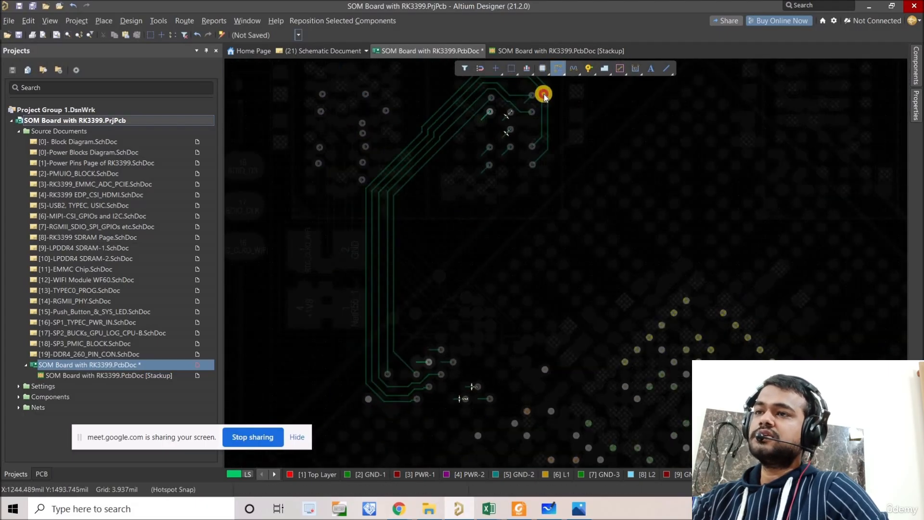
{"action": "left_click", "coordinate": [489, 128]}
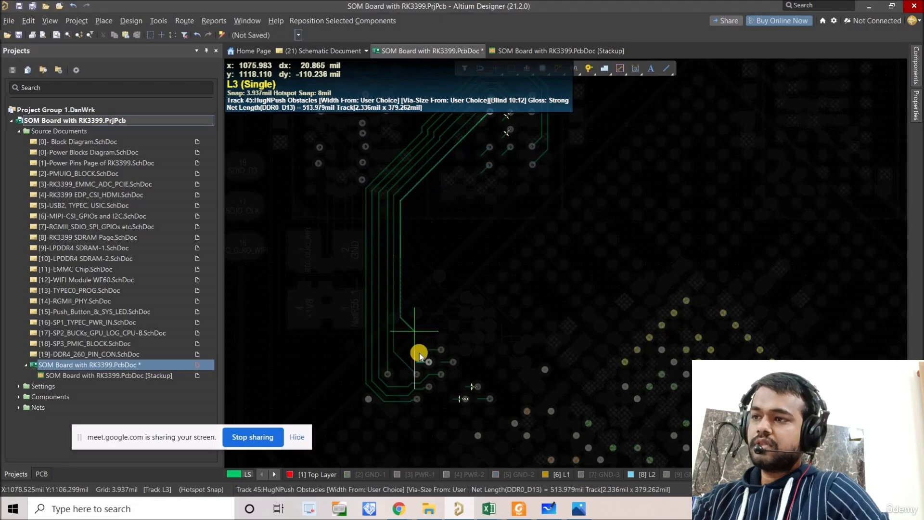
{"action": "right_click", "coordinate": [422, 320]}
{"action": "right_click_drag", "start_coordinate": [502, 122], "coordinate": [470, 141]}
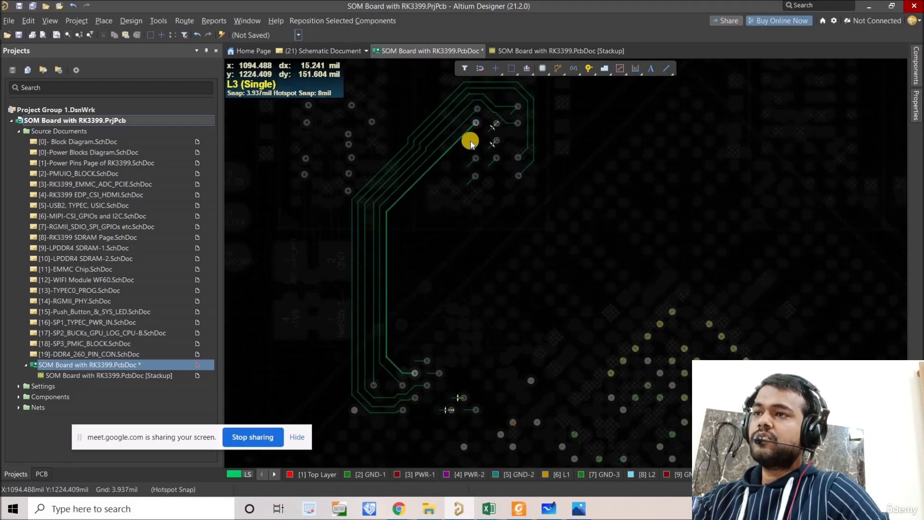
{"action": "scroll", "coordinate": [448, 133], "scroll_direction": "up", "scroll_amount": 2, "text": "ctrl"}
{"action": "scroll", "coordinate": [350, 173], "scroll_direction": "up", "scroll_amount": 2, "text": "ctrl"}
{"action": "right_click_drag", "start_coordinate": [538, 169], "coordinate": [477, 118]}
{"action": "right_click_drag", "start_coordinate": [451, 246], "coordinate": [436, 128]}
{"action": "scroll", "coordinate": [435, 128], "scroll_direction": "down", "scroll_amount": 5, "text": "ctrl"}
{"action": "scroll", "coordinate": [421, 299], "scroll_direction": "up", "scroll_amount": 3, "text": "ctrl"}
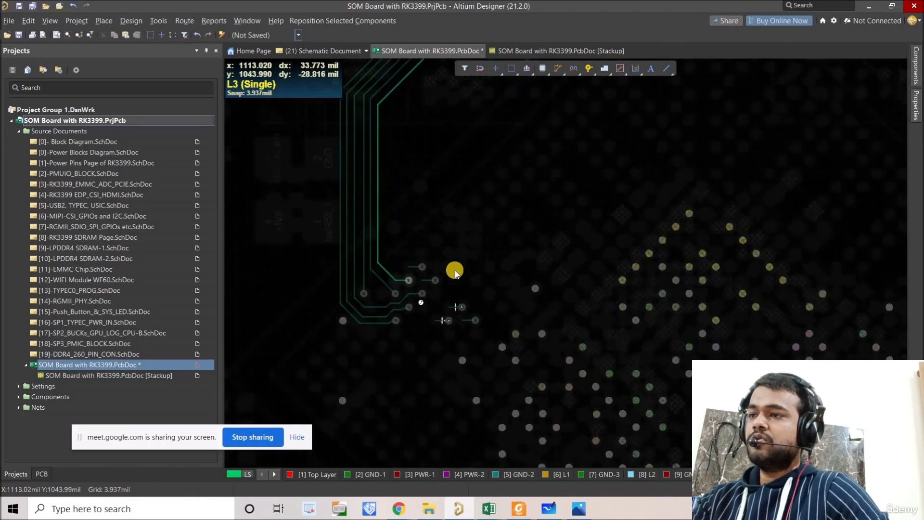
{"action": "scroll", "coordinate": [480, 227], "scroll_direction": "down", "scroll_amount": 2, "text": "ctrl"}
{"action": "right_click_drag", "start_coordinate": [483, 229], "coordinate": [432, 390]}
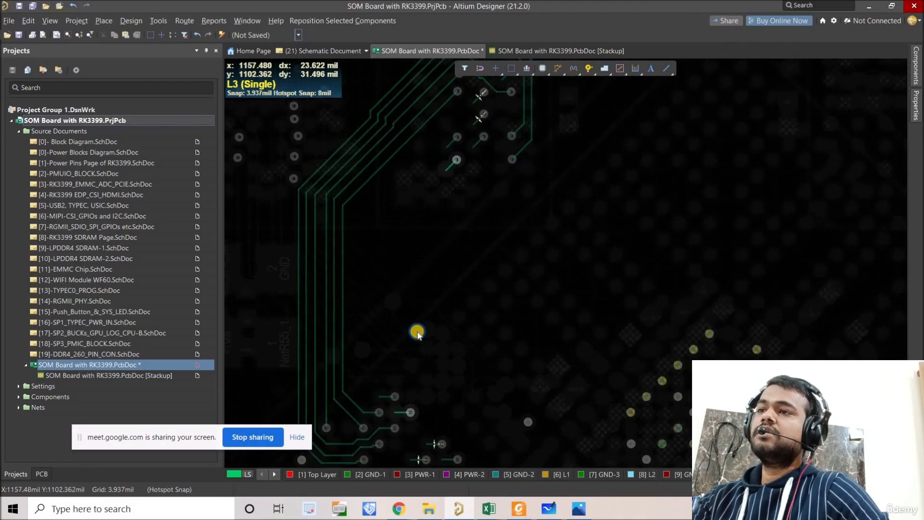
{"action": "left_click", "coordinate": [557, 67]}
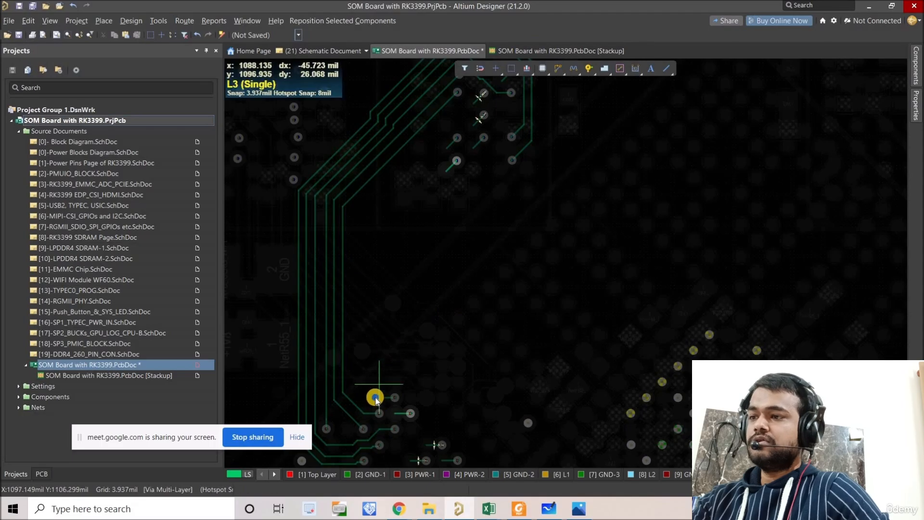
{"action": "right_click_drag", "start_coordinate": [377, 380], "coordinate": [458, 295]}
{"action": "right_click", "coordinate": [408, 342]}
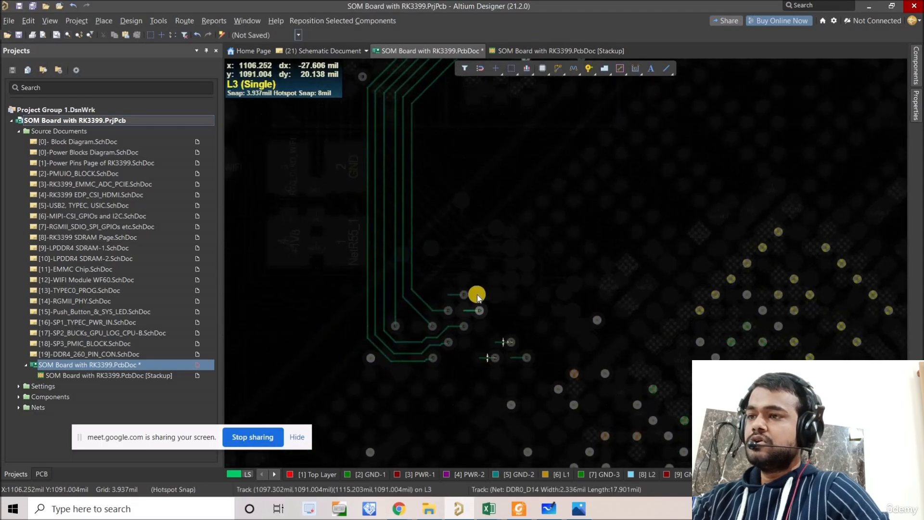
Show all layers, move the DDR0_D14 via to the upper-left side of pad AC1 and remove its leftover L3 stub.
{"action": "scroll", "coordinate": [475, 293], "scroll_direction": "up", "scroll_amount": 2, "text": "ctrl"}
{"action": "key", "text": "shift+s"}
{"action": "scroll", "coordinate": [459, 291], "scroll_direction": "up", "scroll_amount": 4, "text": "ctrl"}
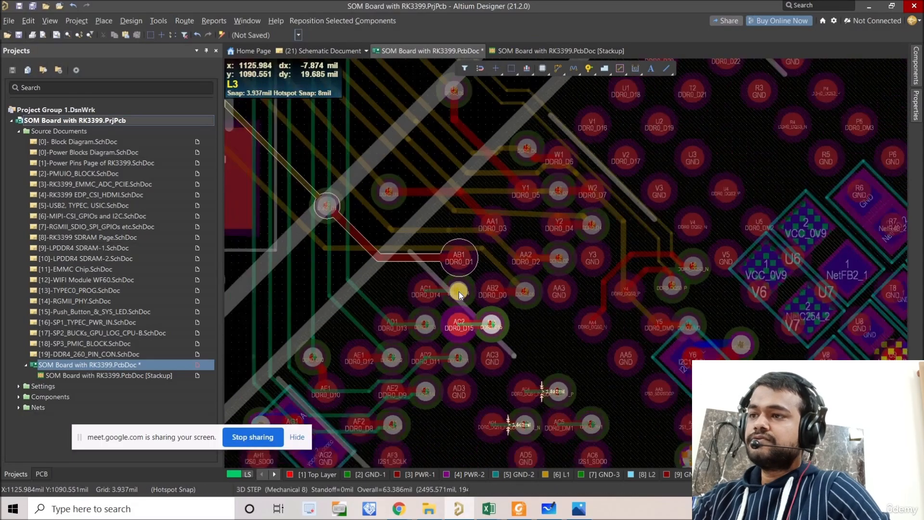
{"action": "scroll", "coordinate": [460, 294], "scroll_direction": "up", "scroll_amount": 1, "text": "ctrl"}
{"action": "left_click_drag", "start_coordinate": [460, 294], "coordinate": [328, 268]}
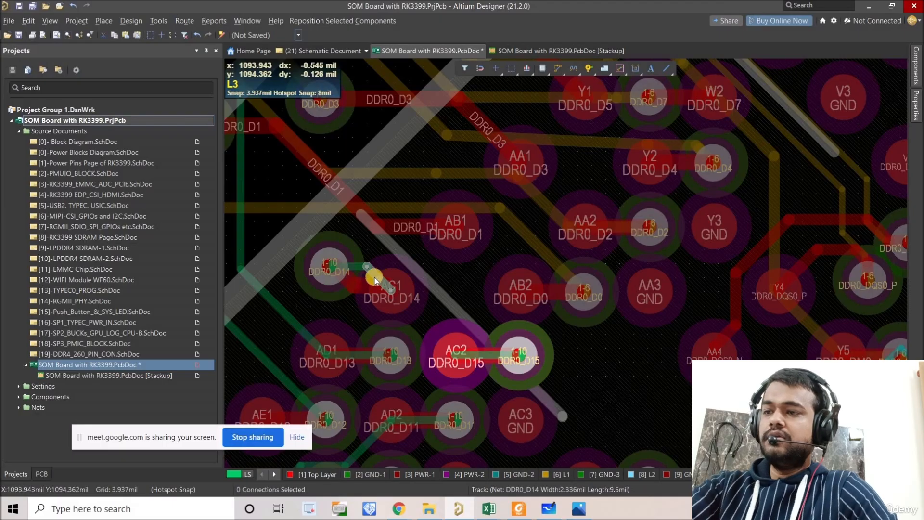
{"action": "scroll", "coordinate": [374, 273], "scroll_direction": "down", "scroll_amount": 2, "text": "ctrl"}
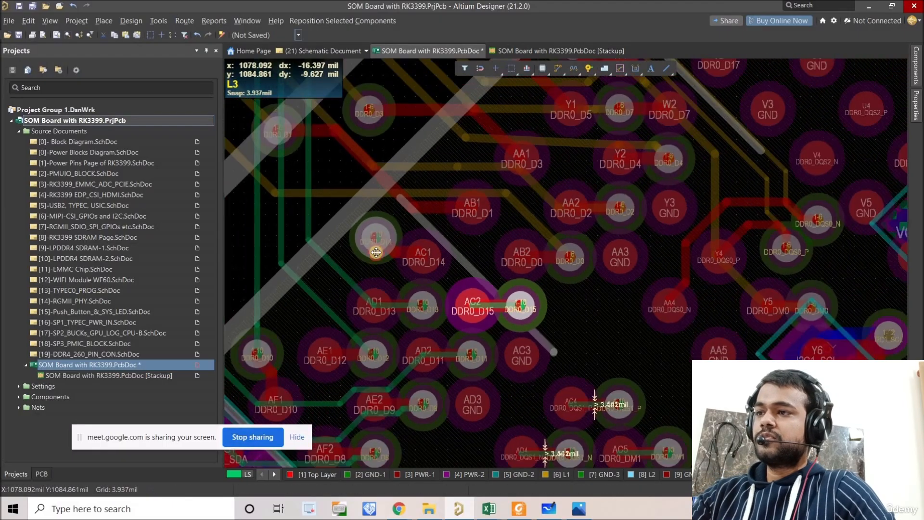
{"action": "scroll", "coordinate": [376, 253], "scroll_direction": "up", "scroll_amount": 2, "text": "ctrl"}
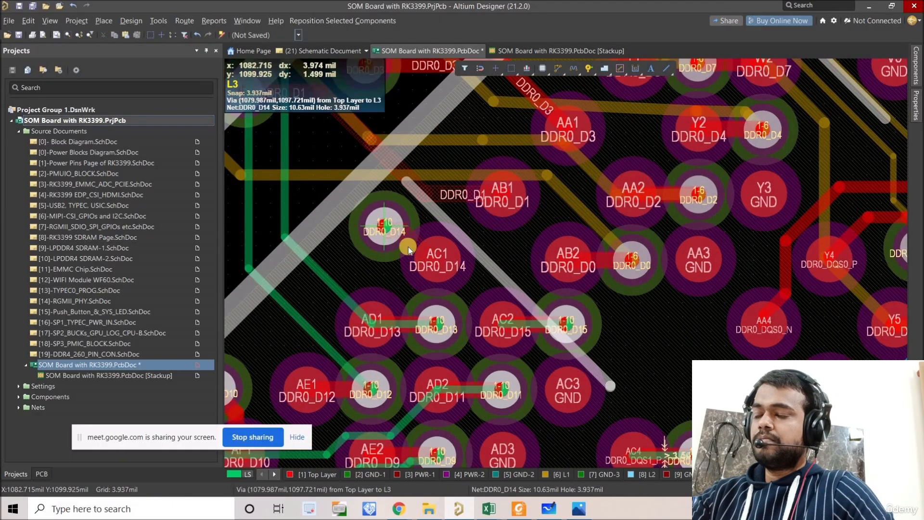
{"action": "left_click_drag", "start_coordinate": [408, 247], "coordinate": [406, 247]}
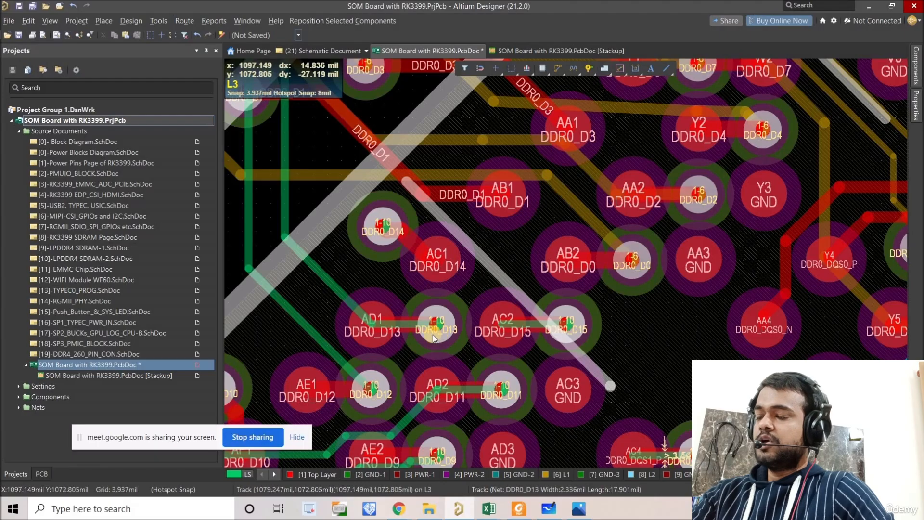
Move the DDR0_D13 via to the upper-left side of pad AD1, at the end of its L3 track.
{"action": "right_click_drag", "start_coordinate": [346, 331], "coordinate": [394, 299]}
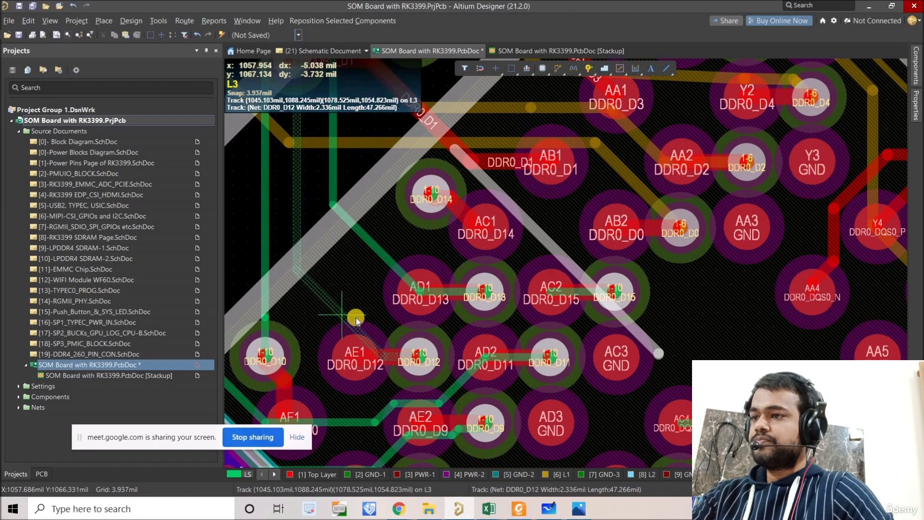
{"action": "left_click_drag", "start_coordinate": [483, 297], "coordinate": [360, 271]}
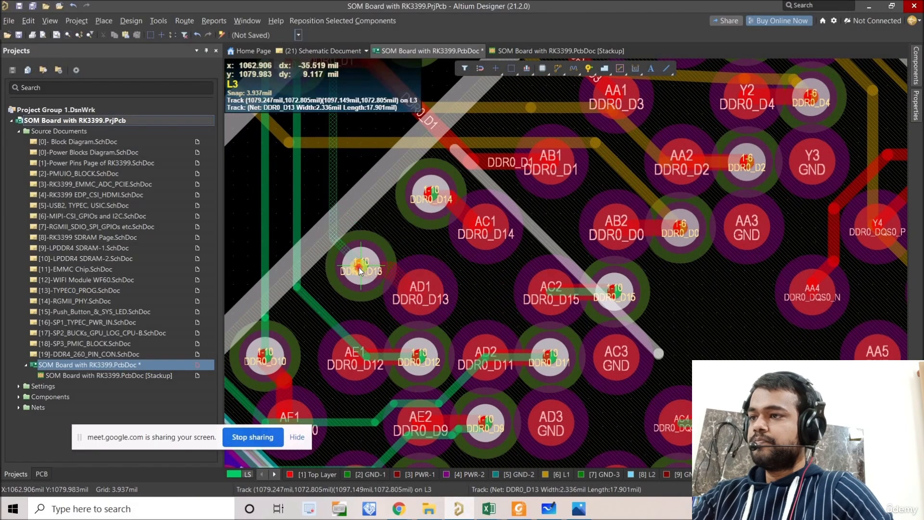
{"action": "scroll", "coordinate": [405, 264], "scroll_direction": "down", "scroll_amount": 2, "text": "ctrl"}
{"action": "right_click_drag", "start_coordinate": [409, 264], "coordinate": [417, 285]}
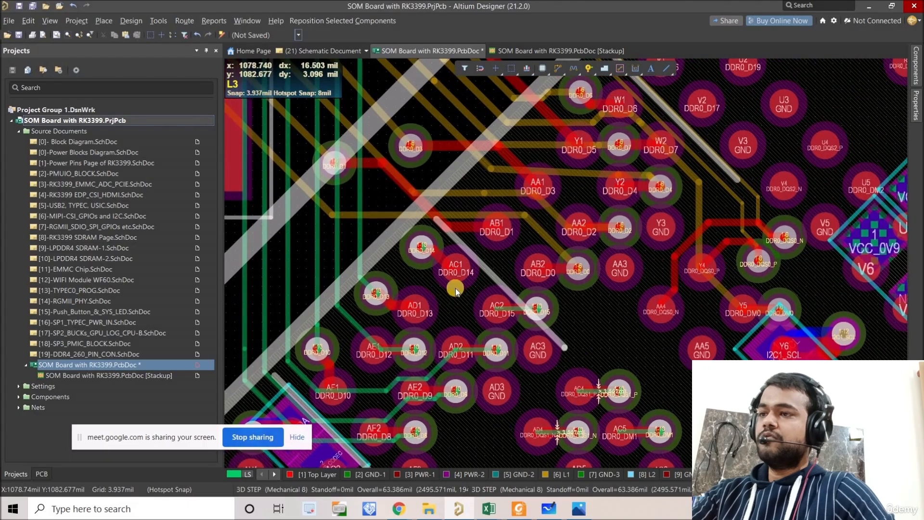
Return to the single-layer L3 view and route DDR0_D14 from its RK3399 via up to its memory via.
{"action": "key", "text": "shift+s"}
{"action": "scroll", "coordinate": [433, 287], "scroll_direction": "down", "scroll_amount": 1, "text": "ctrl"}
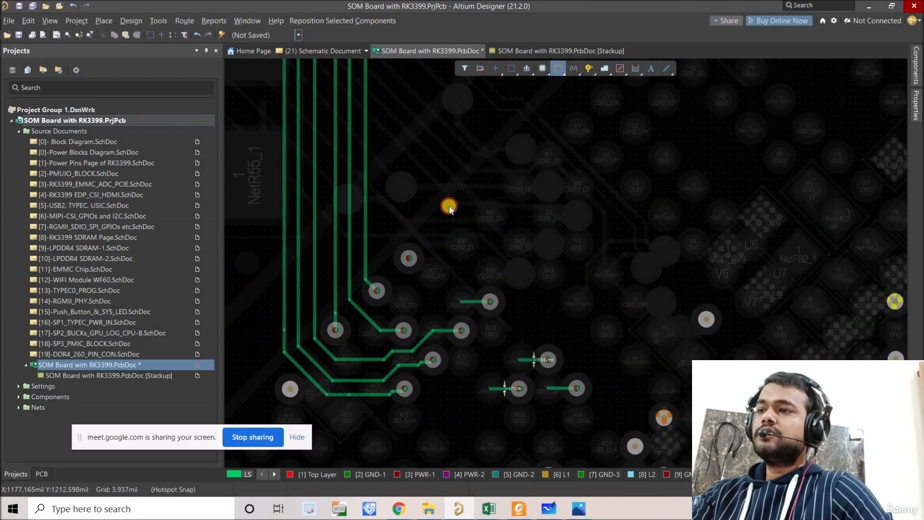
{"action": "scroll", "coordinate": [463, 255], "scroll_direction": "down", "scroll_amount": 3, "text": "ctrl"}
{"action": "left_click", "coordinate": [557, 68]}
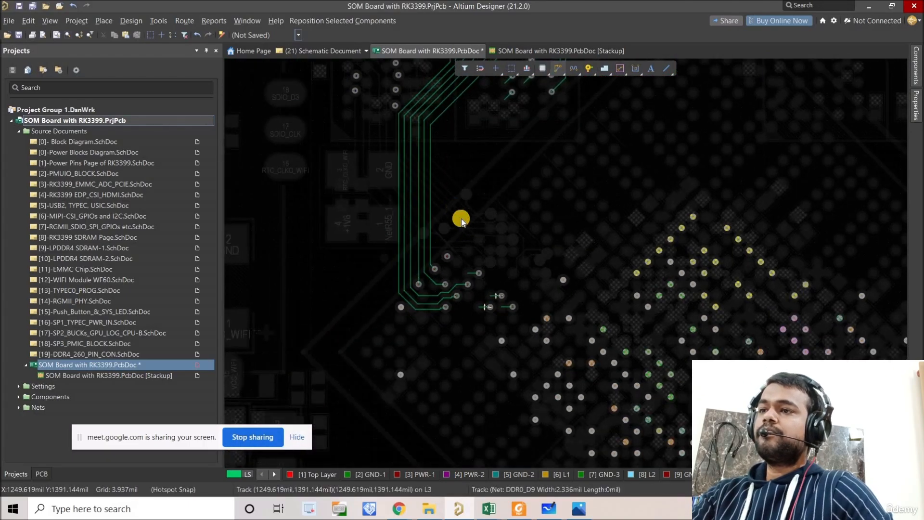
{"action": "key", "text": "Escape"}
{"action": "scroll", "coordinate": [467, 270], "scroll_direction": "up", "scroll_amount": 3}
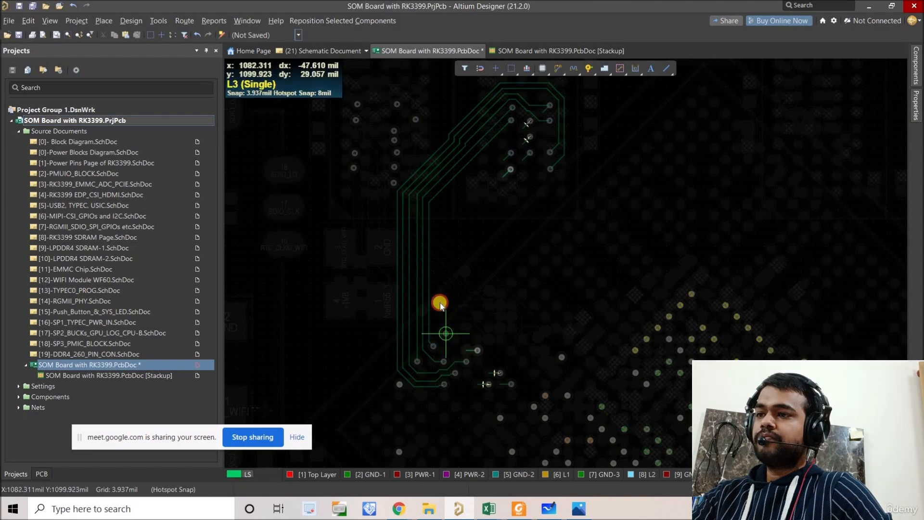
{"action": "left_click", "coordinate": [440, 304]}
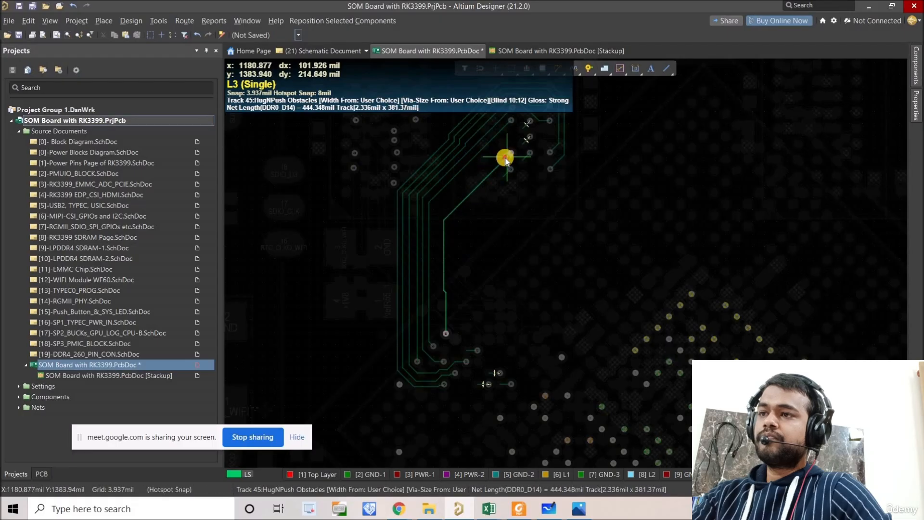
{"action": "left_click", "coordinate": [509, 171]}
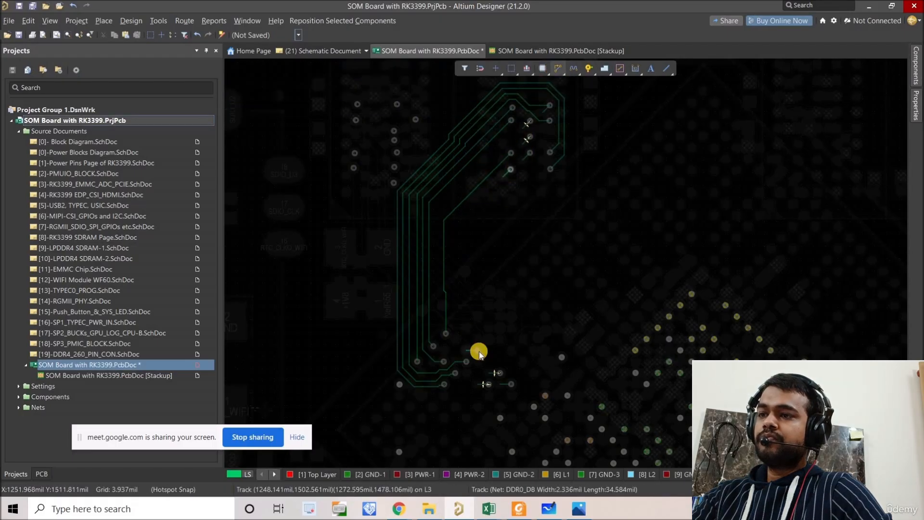
Route DDR0_D15 on L3 from its RK3399 via along the inner side of the DDR0_D14 track to its memory via.
{"action": "left_click", "coordinate": [459, 336]}
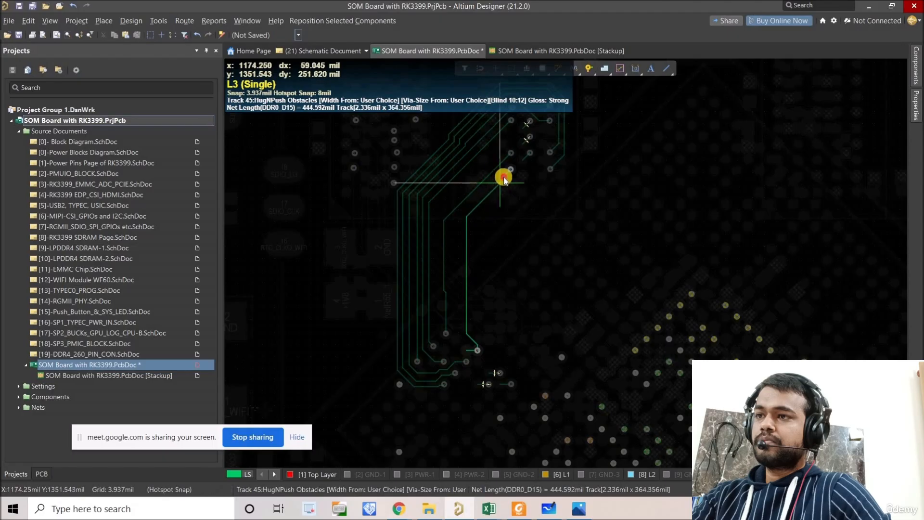
{"action": "left_click", "coordinate": [487, 196]}
{"action": "scroll", "coordinate": [467, 203], "scroll_direction": "right", "scroll_amount": 4, "text": "shift"}
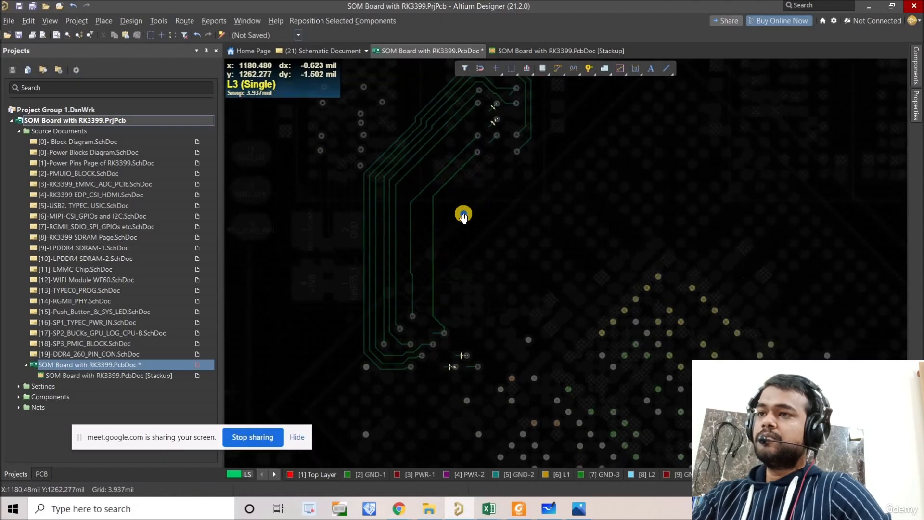
Delete the leftover DDR0_D11 stub at its memory via and straighten the jog in the DDR0_D14 vertical run.
{"action": "scroll", "coordinate": [469, 119], "scroll_direction": "up", "scroll_amount": 3, "text": "ctrl"}
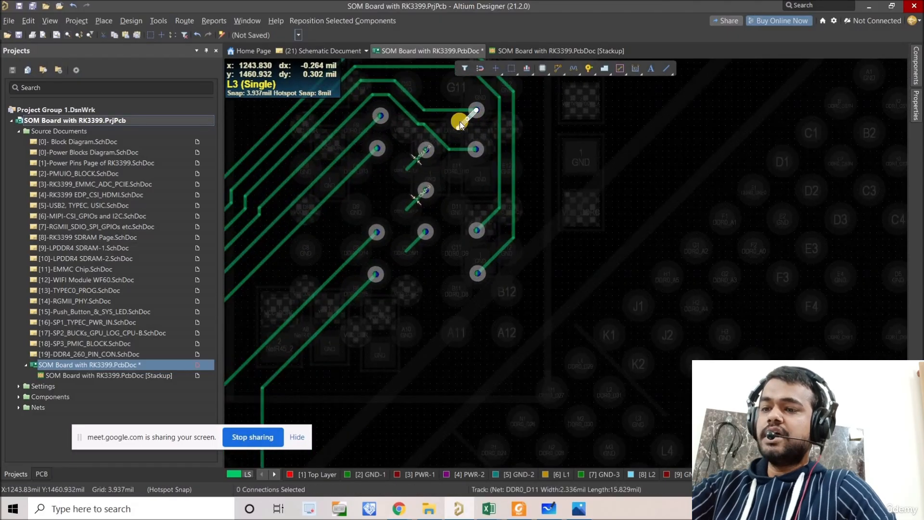
{"action": "scroll", "coordinate": [419, 202], "scroll_direction": "down", "scroll_amount": 5, "text": "ctrl"}
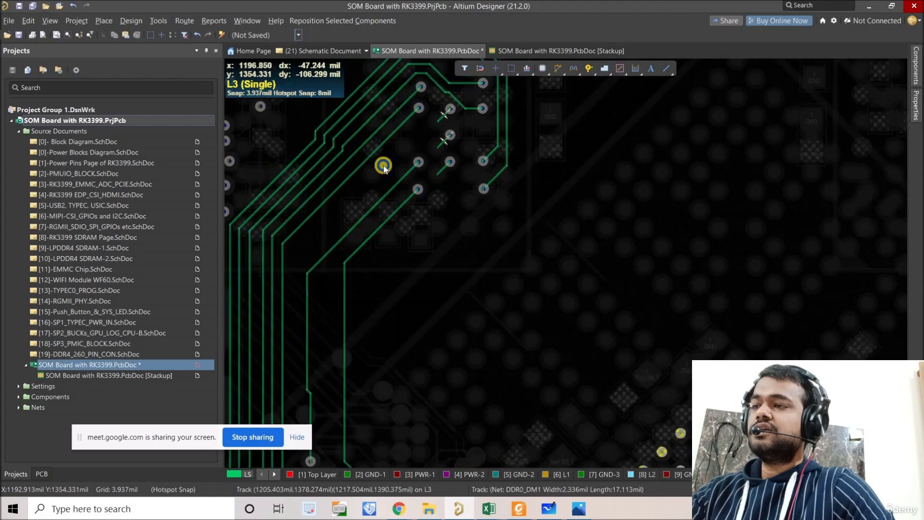
{"action": "scroll", "coordinate": [329, 223], "scroll_direction": "up", "scroll_amount": 2, "text": "ctrl"}
{"action": "scroll", "coordinate": [329, 223], "scroll_direction": "up", "scroll_amount": 2, "text": "ctrl"}
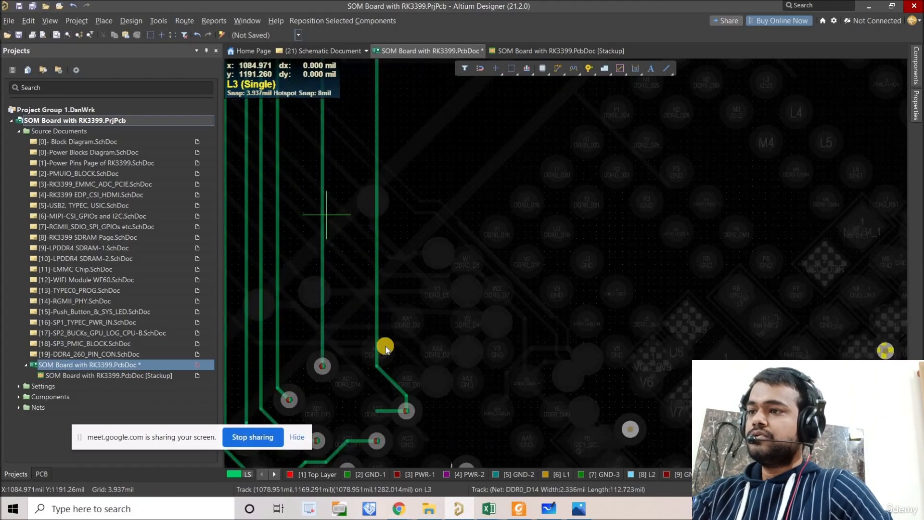
Delete the short tracks joining the DDR0_DQS1_P and DDR0_DQS1_N vias to memory pads D10 and E10.
{"action": "scroll", "coordinate": [385, 337], "scroll_direction": "down", "scroll_amount": 1, "text": "ctrl"}
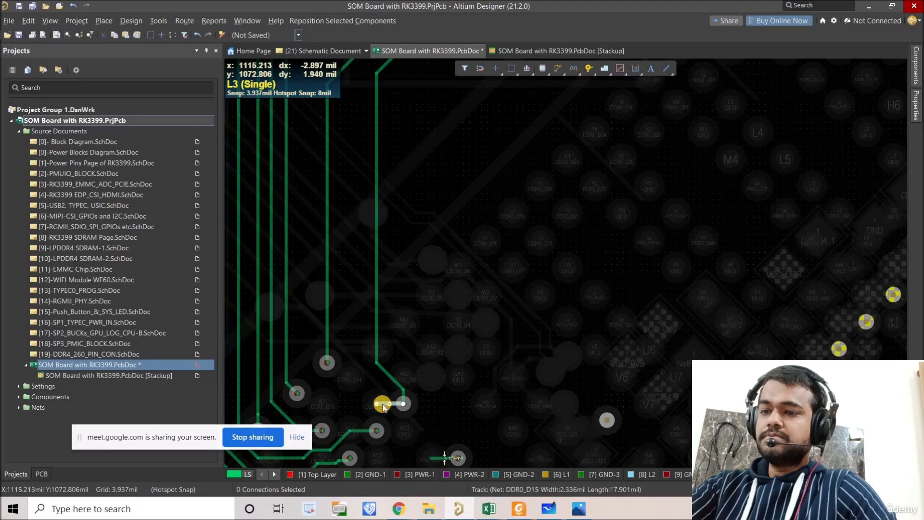
{"action": "scroll", "coordinate": [403, 262], "scroll_direction": "down", "scroll_amount": 2, "text": "ctrl"}
{"action": "scroll", "coordinate": [442, 244], "scroll_direction": "up", "scroll_amount": 4, "text": "ctrl"}
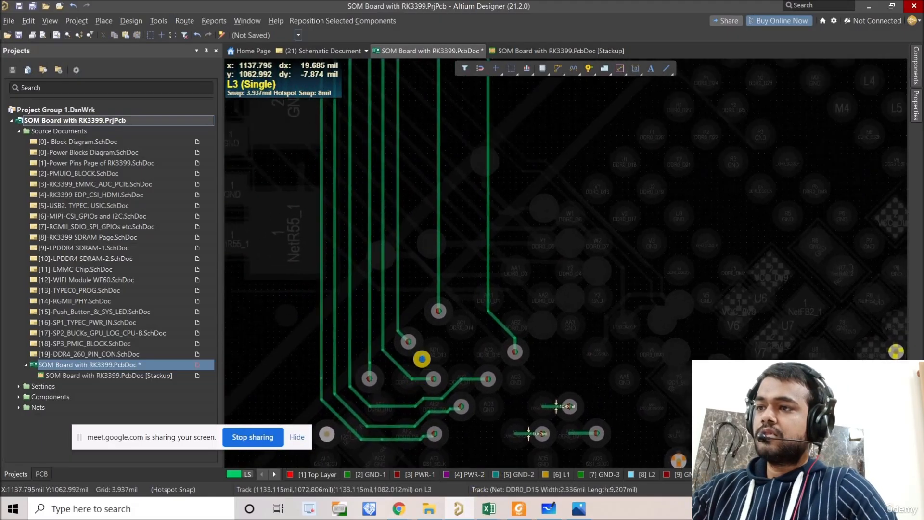
{"action": "scroll", "coordinate": [443, 244], "scroll_direction": "down", "scroll_amount": 2, "text": "ctrl"}
{"action": "scroll", "coordinate": [447, 182], "scroll_direction": "up", "scroll_amount": 4, "text": "ctrl"}
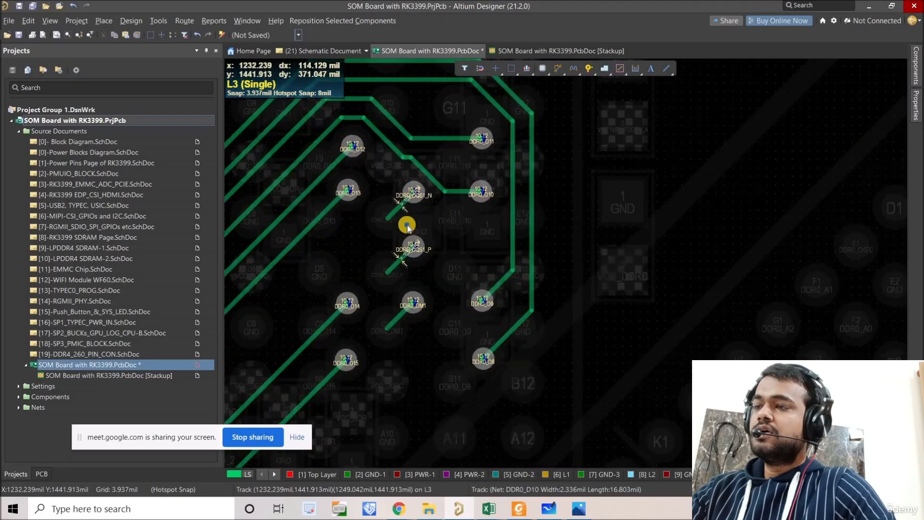
{"action": "scroll", "coordinate": [415, 226], "scroll_direction": "down", "scroll_amount": 1}
{"action": "key", "text": "shift+s"}
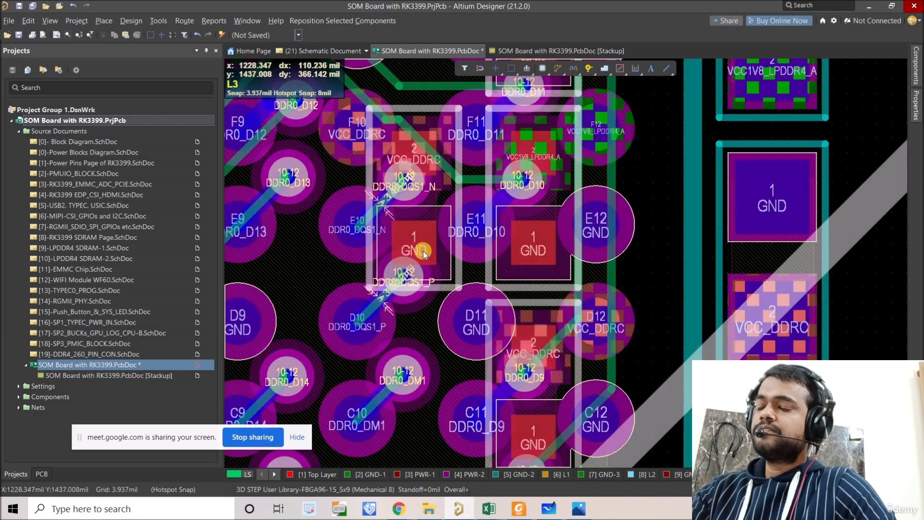
{"action": "scroll", "coordinate": [435, 198], "scroll_direction": "up", "scroll_amount": 3}
{"action": "scroll", "coordinate": [415, 225], "scroll_direction": "up", "scroll_amount": 2, "text": "ctrl"}
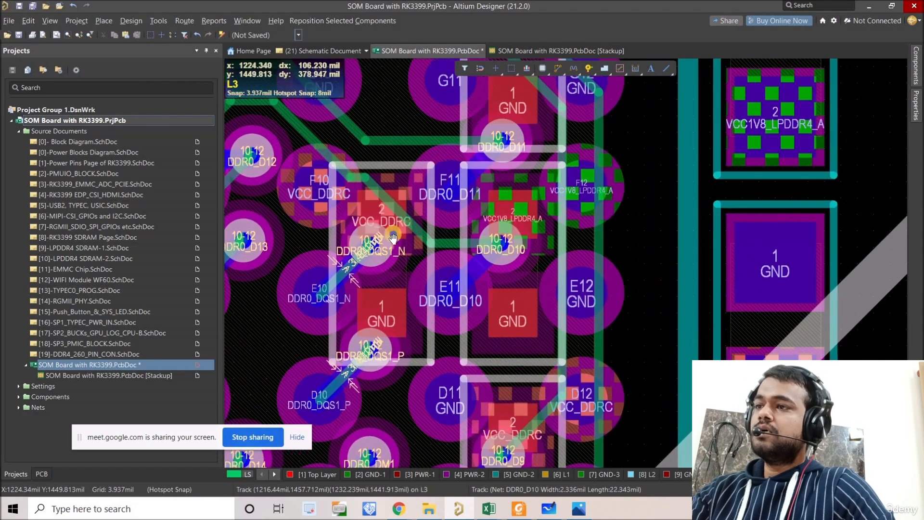
{"action": "scroll", "coordinate": [397, 202], "scroll_direction": "down", "scroll_amount": 3}
{"action": "scroll", "coordinate": [380, 222], "scroll_direction": "up", "scroll_amount": 1, "text": "ctrl"}
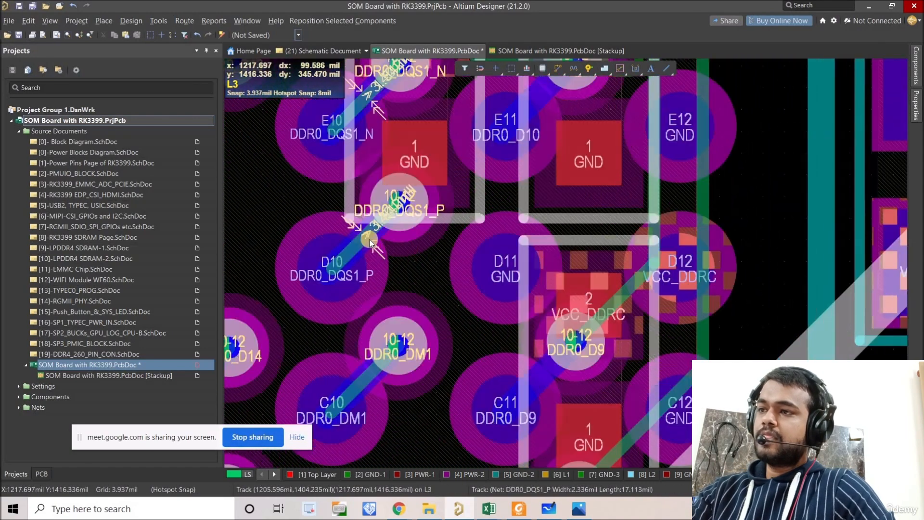
{"action": "left_click", "coordinate": [365, 244]}
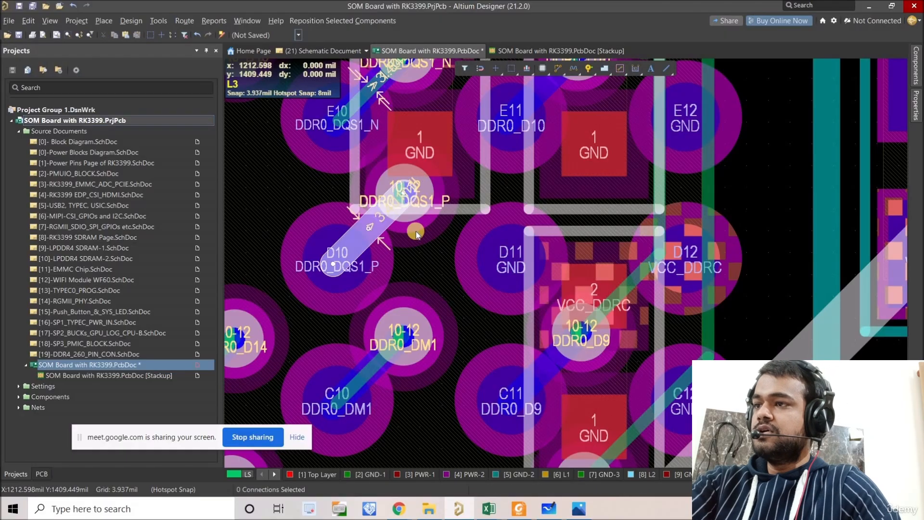
{"action": "scroll", "coordinate": [382, 164], "scroll_direction": "up", "scroll_amount": 2}
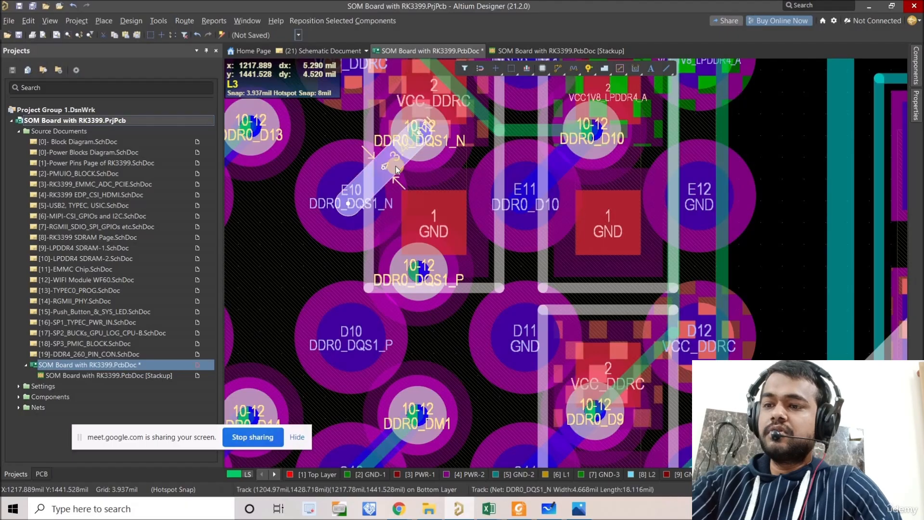
Move the DDR0_DQS1_P and DDR0_DQS1_N vias beside pads D10 and E10, then reconnect them with differential pair routing on the bottom layer.
{"action": "left_click_drag", "start_coordinate": [420, 294], "coordinate": [427, 336]}
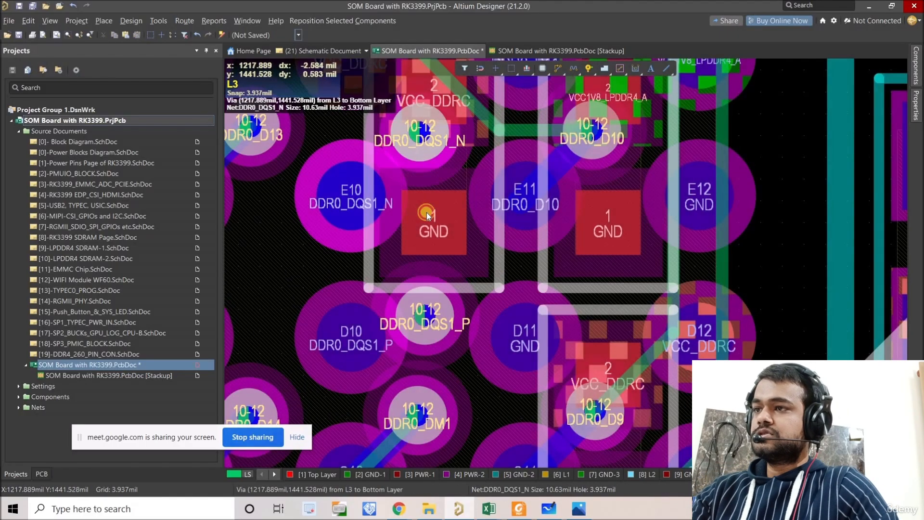
{"action": "left_click_drag", "start_coordinate": [427, 215], "coordinate": [425, 230]}
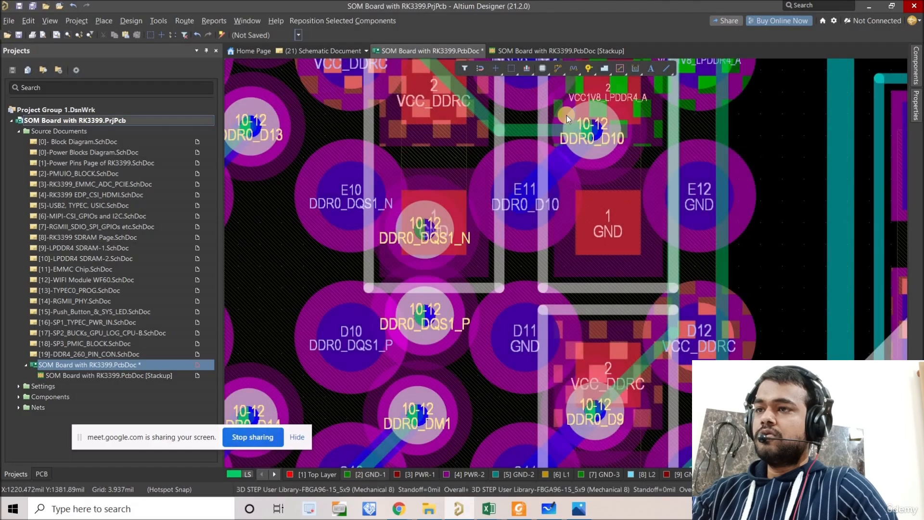
{"action": "left_click", "coordinate": [557, 68]}
{"action": "left_click", "coordinate": [353, 197]}
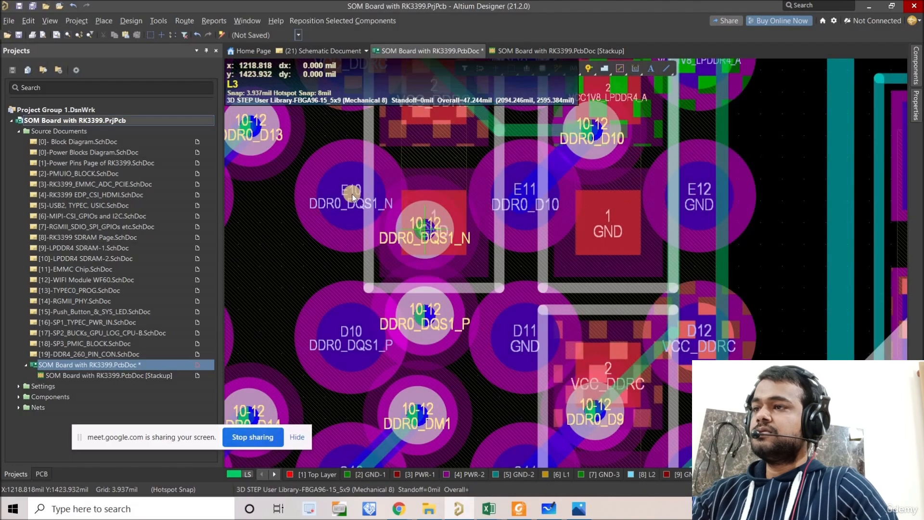
{"action": "left_click", "coordinate": [380, 230]}
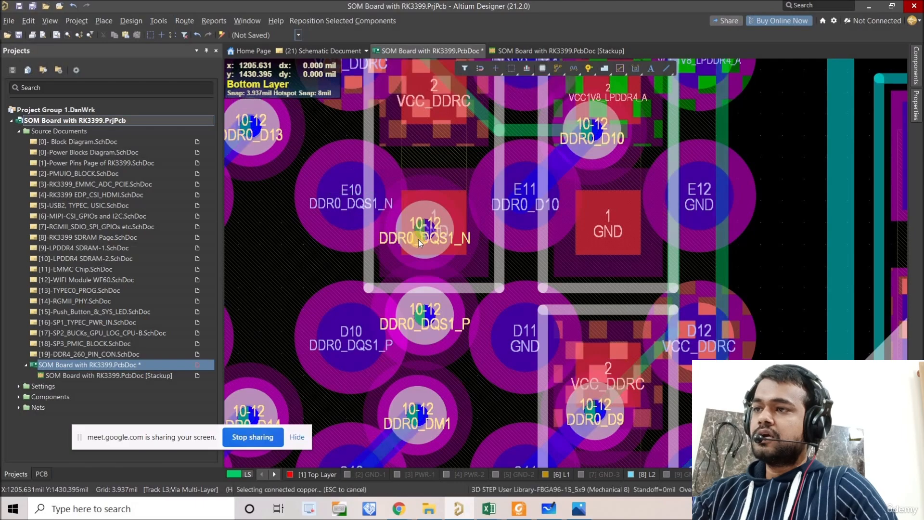
Route the DDR0_DQS1 differential pair on L3 from its memory vias down to just above the RK3399 DDR0_DQS1 vias.
{"action": "scroll", "coordinate": [379, 181], "scroll_direction": "down", "scroll_amount": 5, "text": "ctrl"}
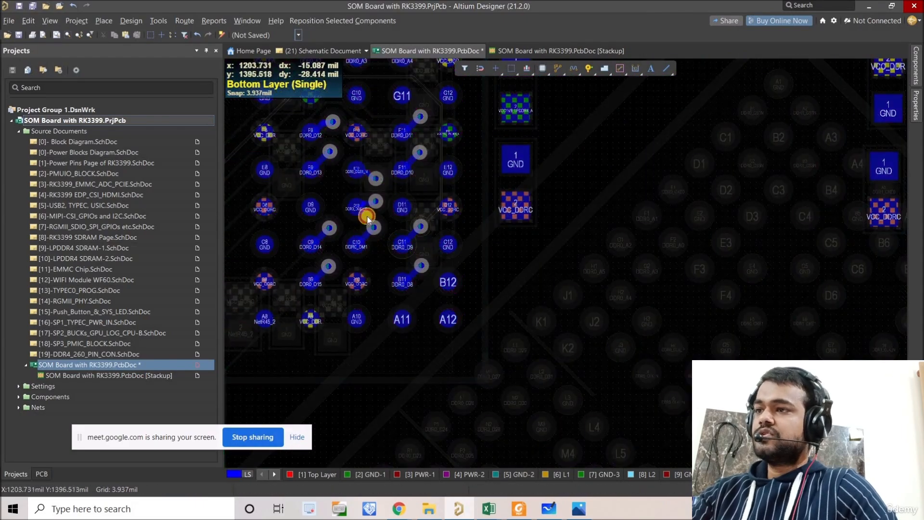
{"action": "scroll", "coordinate": [459, 307], "scroll_direction": "down", "scroll_amount": 3, "text": "ctrl"}
{"action": "right_click_drag", "start_coordinate": [524, 443], "coordinate": [484, 370]}
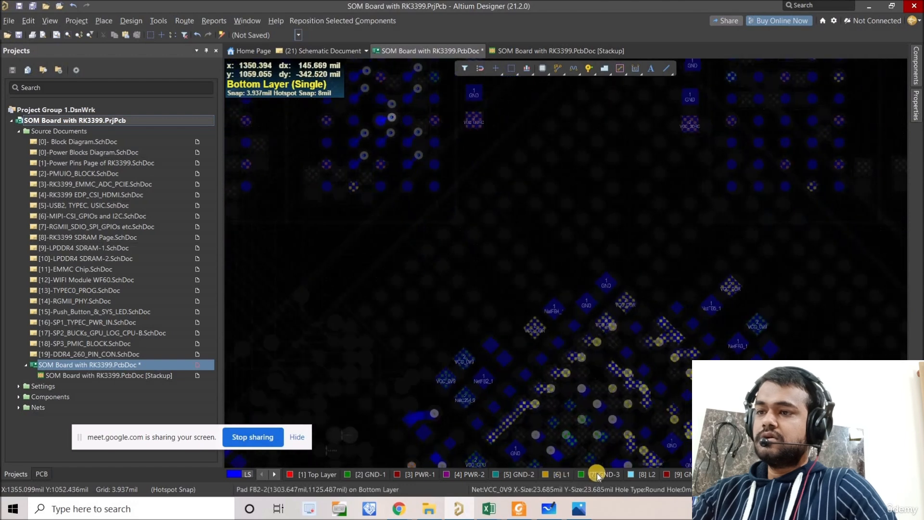
{"action": "key", "text": "KP_Add"}
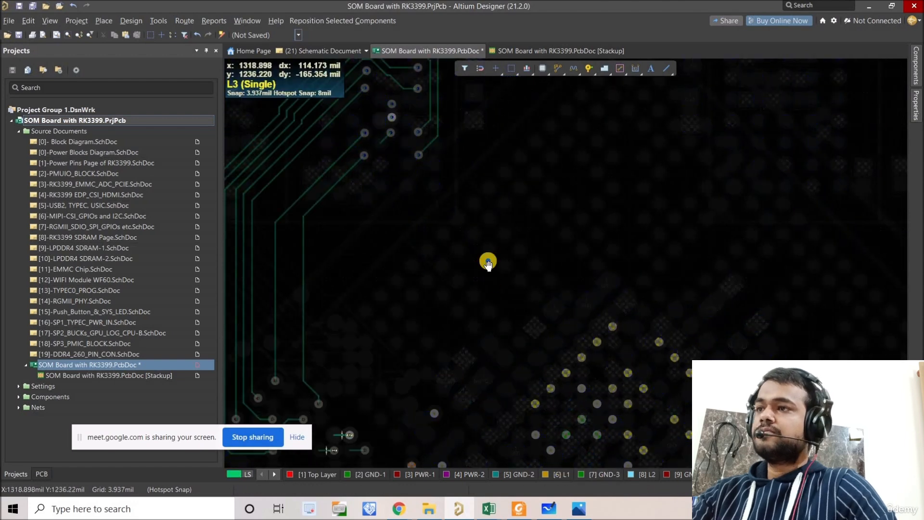
{"action": "left_click", "coordinate": [558, 68]}
{"action": "key", "text": "shift+s"}
{"action": "scroll", "coordinate": [406, 99], "scroll_direction": "up", "scroll_amount": 1, "text": "ctrl"}
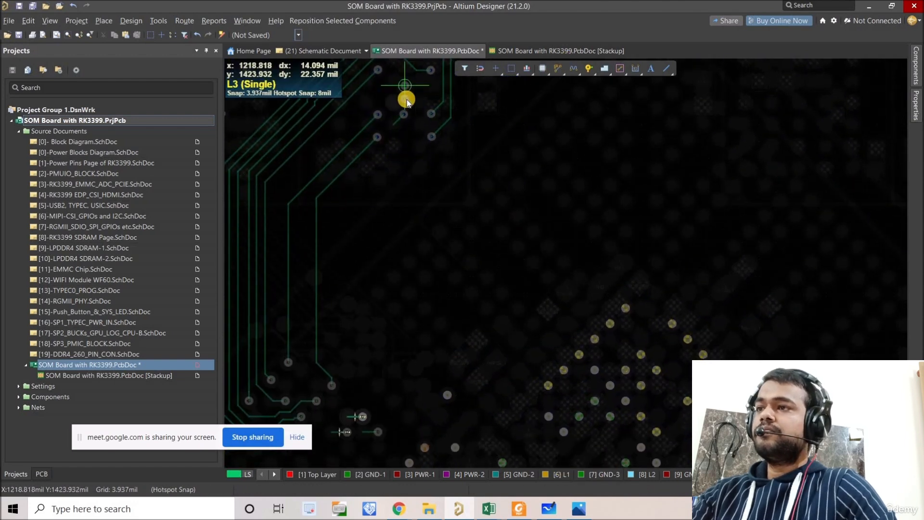
{"action": "key", "text": "ctrl+h"}
{"action": "left_click", "coordinate": [428, 101]}
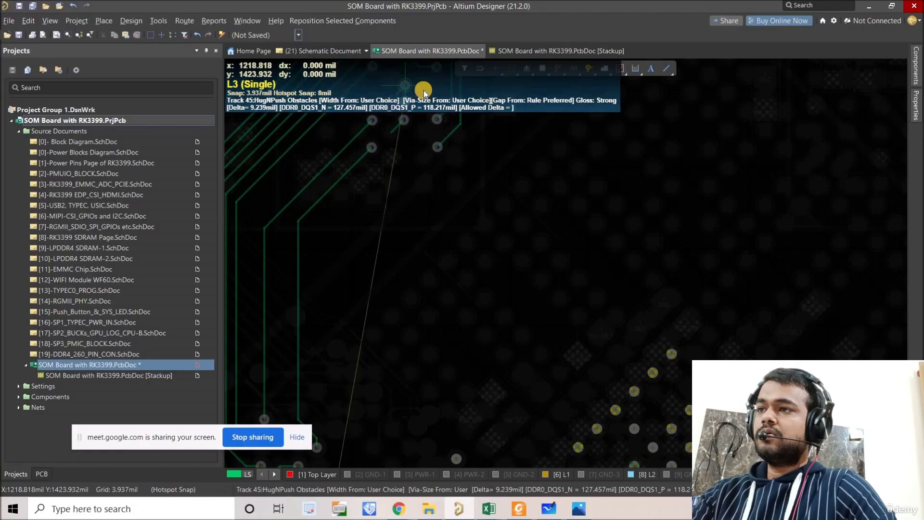
{"action": "right_click_drag", "start_coordinate": [436, 156], "coordinate": [420, 186]}
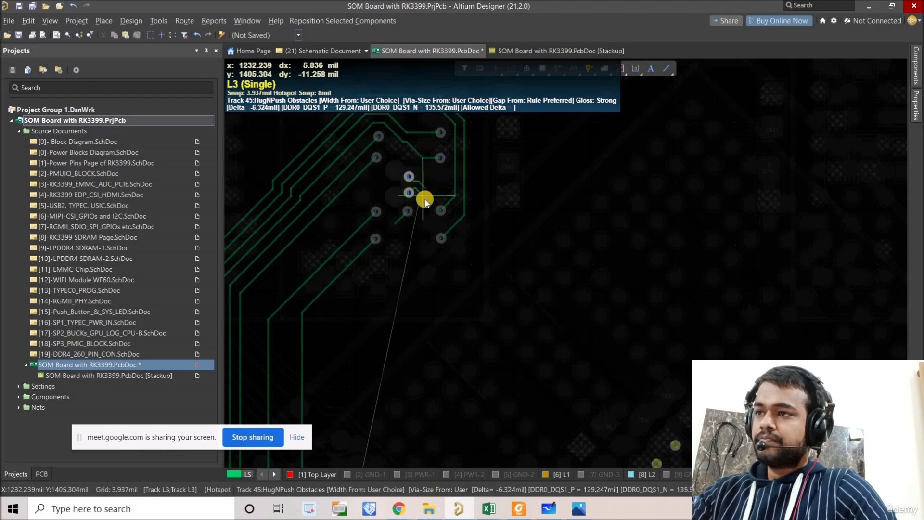
{"action": "left_click", "coordinate": [422, 200]}
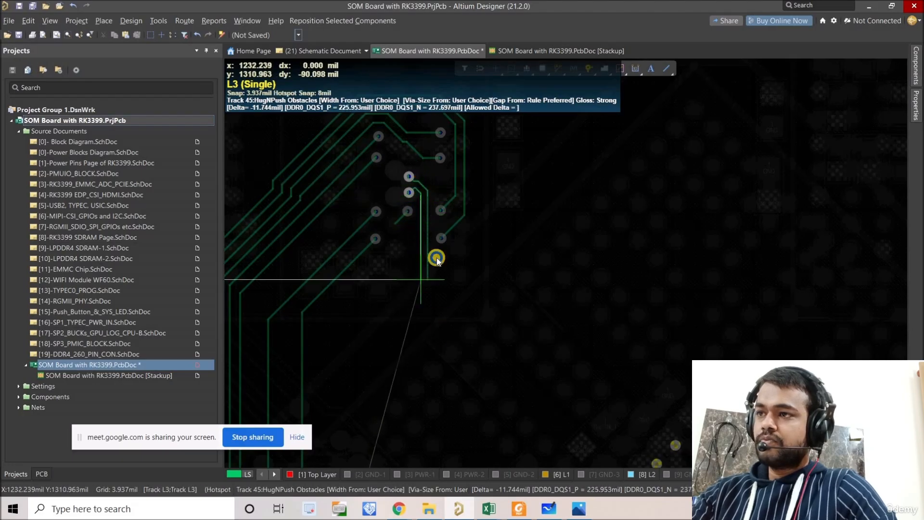
{"action": "scroll", "coordinate": [435, 256], "scroll_direction": "down", "scroll_amount": 5}
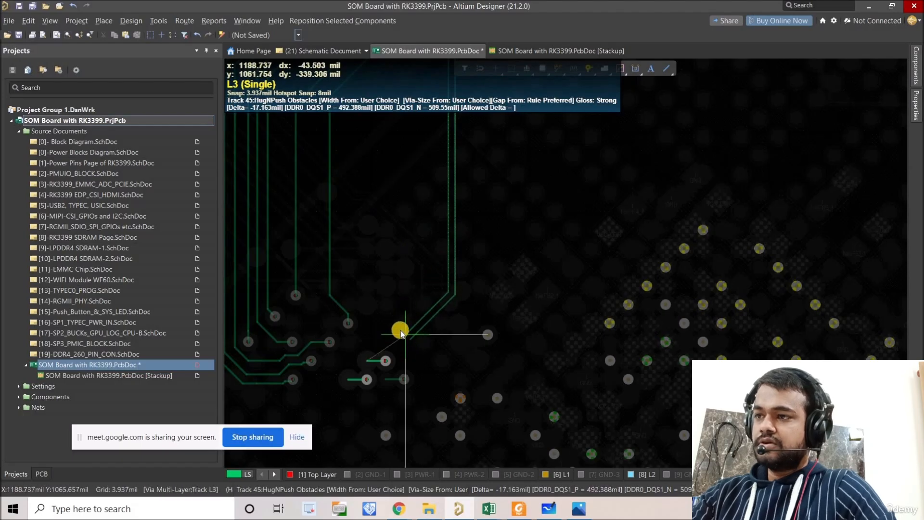
{"action": "right_click", "coordinate": [399, 332]}
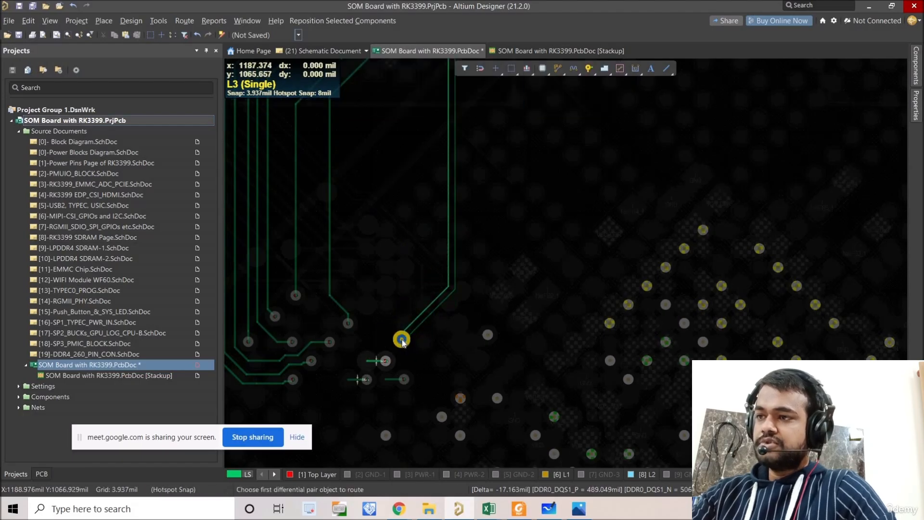
Delete the DDR0_DQS1_P via and its L3 and top-layer stubs at RK3399 pad AC4.
{"action": "scroll", "coordinate": [424, 227], "scroll_direction": "up", "scroll_amount": 4, "text": "ctrl"}
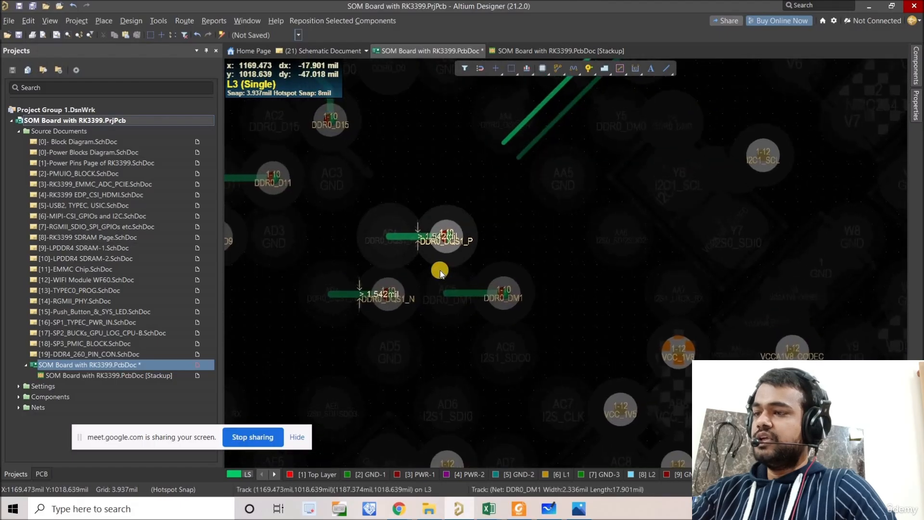
{"action": "key", "text": "shift+s"}
{"action": "scroll", "coordinate": [427, 252], "scroll_direction": "up", "scroll_amount": 3, "text": "ctrl"}
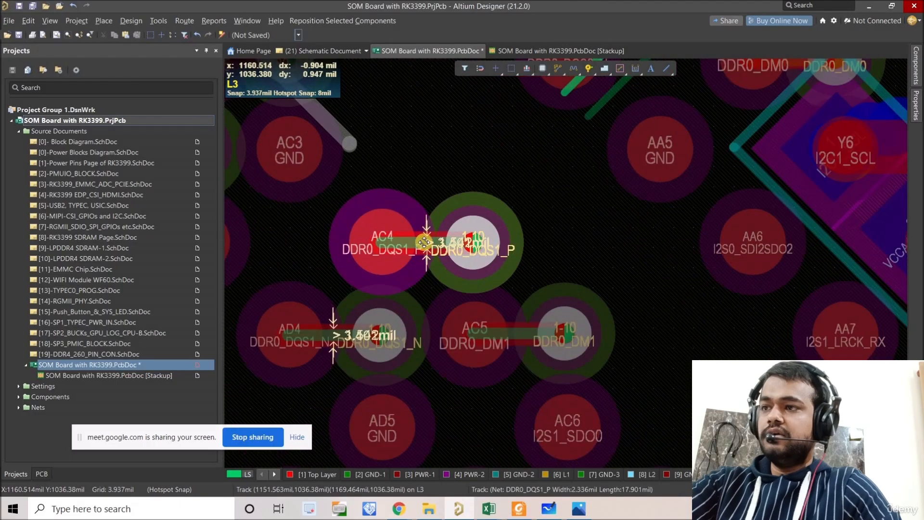
{"action": "left_click", "coordinate": [424, 242]}
{"action": "key", "text": "Delete"}
{"action": "left_click", "coordinate": [446, 248]}
{"action": "key", "text": "Delete"}
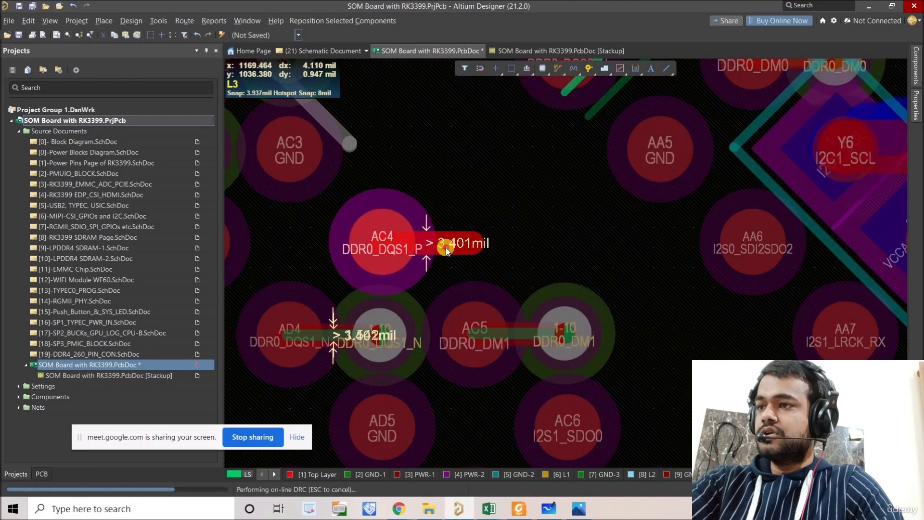
{"action": "left_click", "coordinate": [446, 248]}
{"action": "key", "text": "Delete"}
Delete the DDR0_DQS1_N via and its L3 and top-layer stubs at RK3399 pad AD4.
{"action": "left_click", "coordinate": [350, 341]}
{"action": "key", "text": "Delete"}
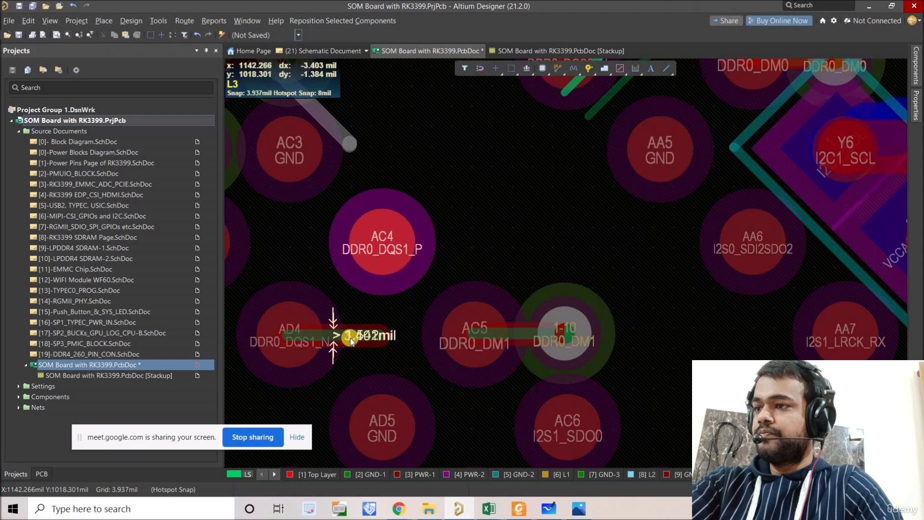
{"action": "left_click", "coordinate": [354, 341]}
{"action": "key", "text": "Delete"}
{"action": "left_click", "coordinate": [354, 336]}
{"action": "key", "text": "Delete"}
Route the DDR0_DQS1 differential pair on the top layer from pads AC4 and AD4 up and around toward pad AA5.
{"action": "right_click_drag", "start_coordinate": [522, 102], "coordinate": [540, 113]}
{"action": "left_click", "coordinate": [559, 68]}
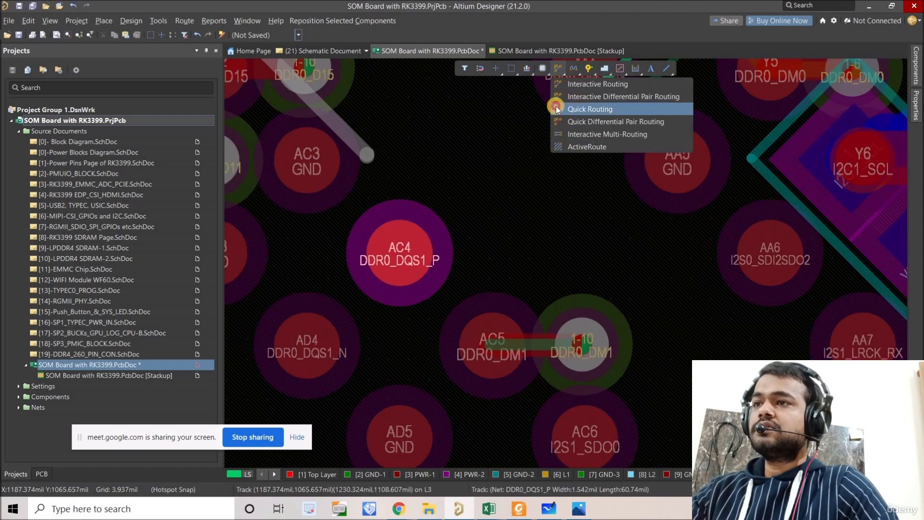
{"action": "left_click", "coordinate": [556, 105]}
{"action": "left_click", "coordinate": [400, 244]}
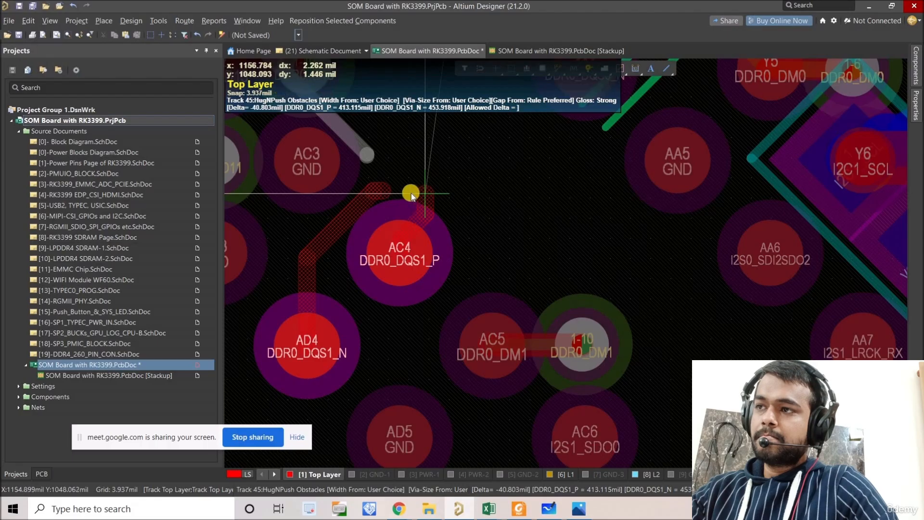
{"action": "left_click", "coordinate": [409, 193]}
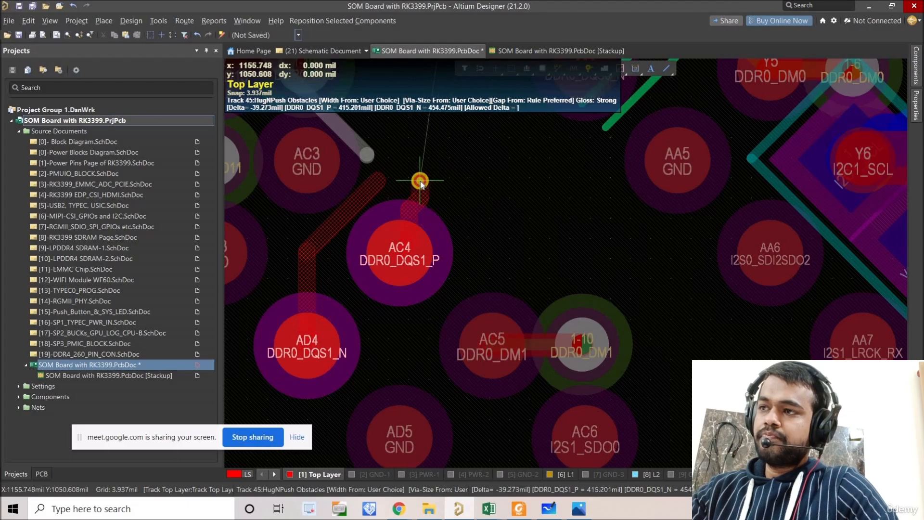
{"action": "left_click", "coordinate": [420, 181]}
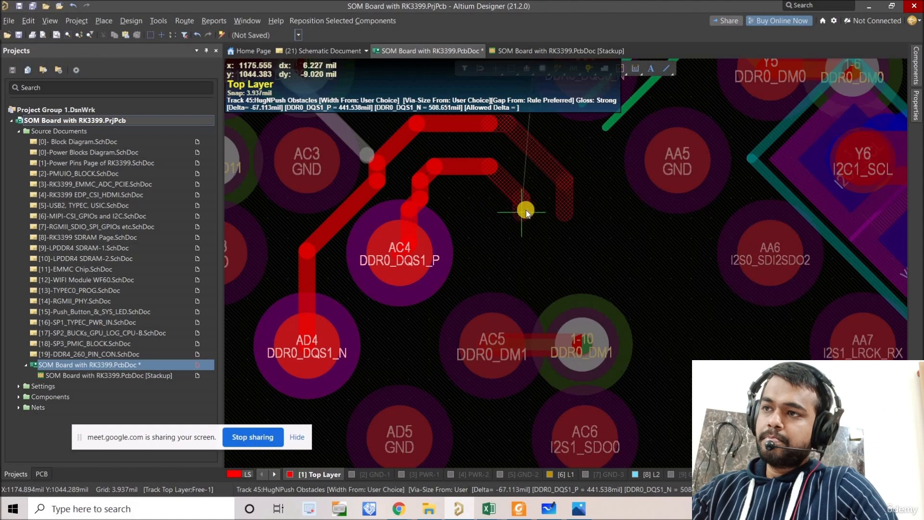
{"action": "left_click", "coordinate": [525, 210]}
{"action": "key", "text": "Escape"}
{"action": "key", "text": "Escape"}
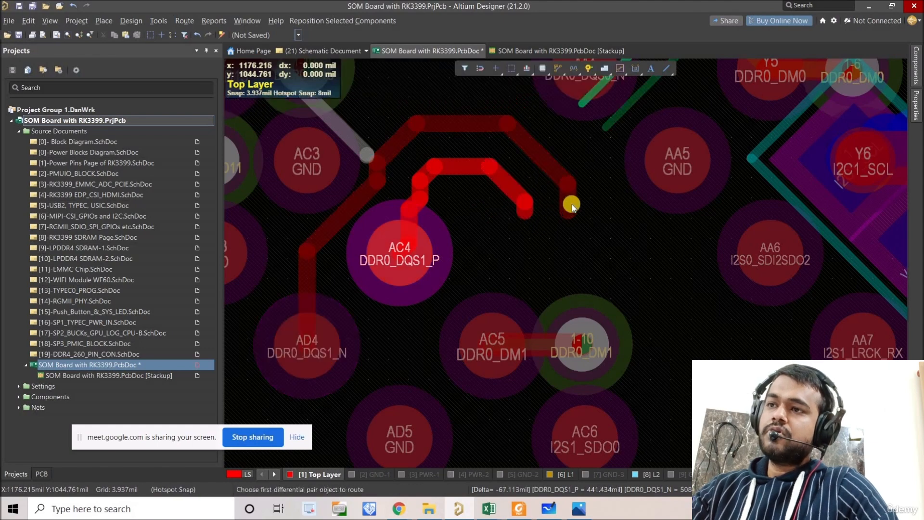
Delete the short vertical end segments of the DDR0_DQS1_N and DDR0_DQS1_P top-layer tracks.
{"action": "scroll", "coordinate": [571, 204], "scroll_direction": "up", "scroll_amount": 1, "text": "ctrl"}
{"action": "left_click", "coordinate": [570, 204]}
{"action": "key", "text": "Delete"}
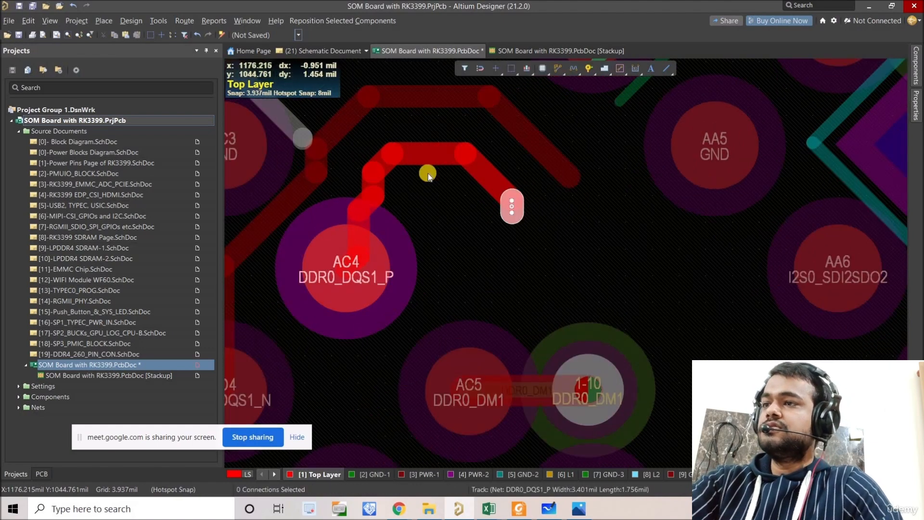
{"action": "key", "text": "Delete"}
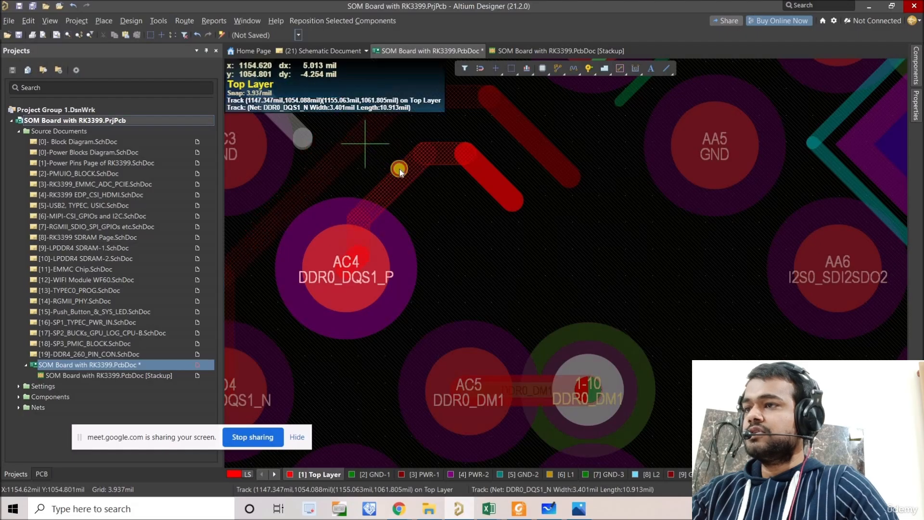
Adjust the DDR0_DQS1_P track bend at pad AC4 and shorten the diagonal end segment of the DDR0_DQS1_N top-layer track.
{"action": "left_click", "coordinate": [453, 95]}
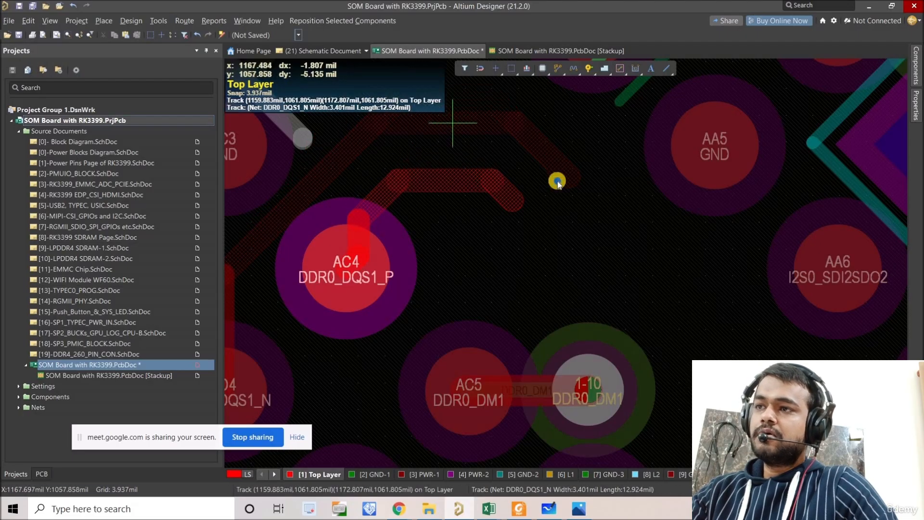
{"action": "scroll", "coordinate": [534, 187], "scroll_direction": "up", "scroll_amount": 3, "text": "ctrl"}
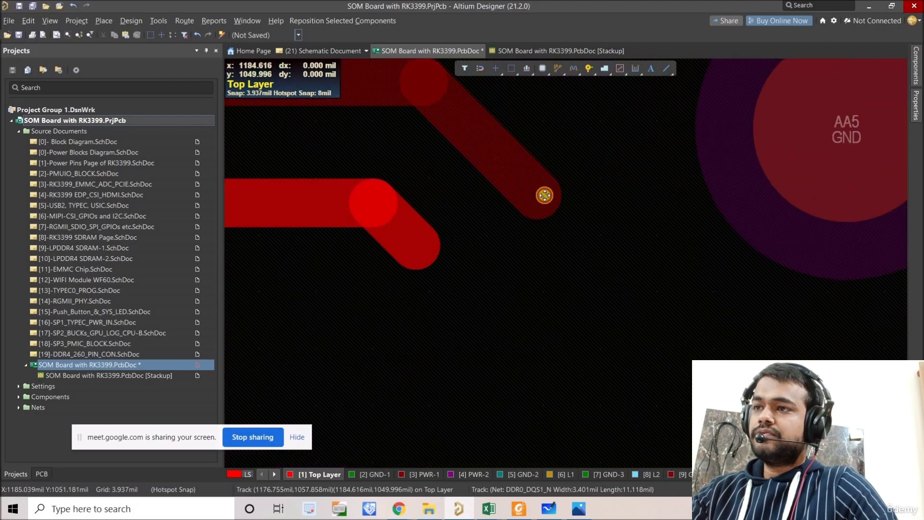
{"action": "left_click", "coordinate": [538, 195]}
{"action": "mouse_move", "coordinate": [508, 172]}
{"action": "left_mouse_down"}
{"action": "mouse_move", "coordinate": [499, 180]}
{"action": "mouse_move", "coordinate": [504, 171]}
{"action": "left_mouse_up"}
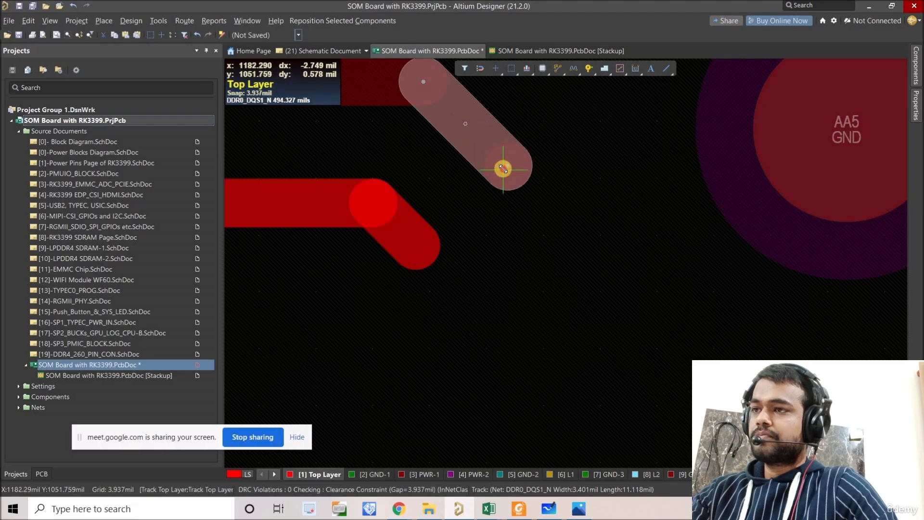
{"action": "left_click", "coordinate": [455, 219]}
{"action": "scroll", "coordinate": [455, 219], "scroll_direction": "down", "scroll_amount": 2, "text": "ctrl"}
Copy the short DDR0_DQS1_P diagonal end segment and paste rotated copies as a vertical stub on DDR0_DQS1_P and a horizontal stub on DDR0_DQS1_N.
{"action": "left_click", "coordinate": [429, 247]}
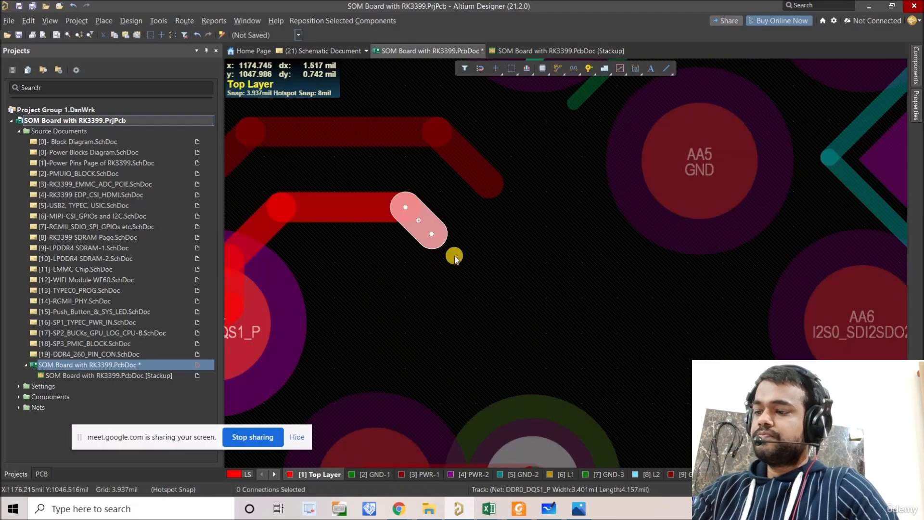
{"action": "key", "text": "ctrl+c"}
{"action": "left_click", "coordinate": [445, 272]}
{"action": "key", "text": "ctrl+v"}
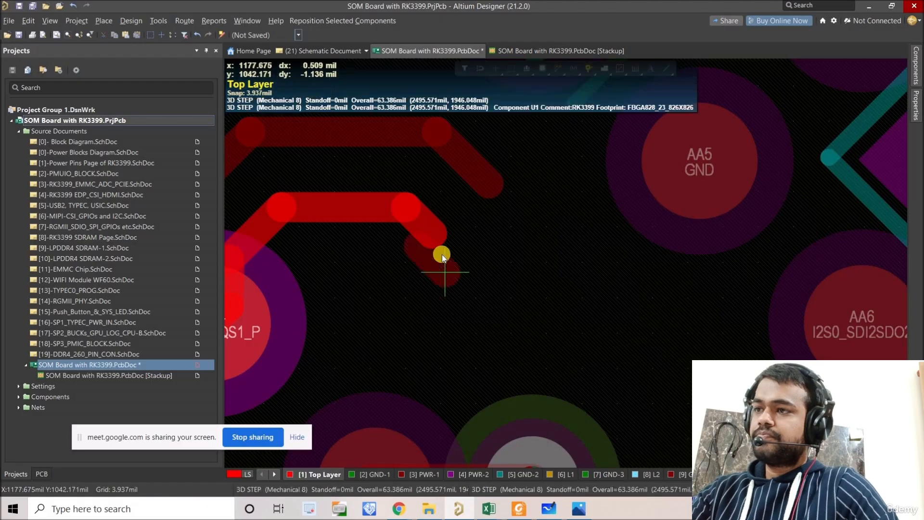
{"action": "key", "text": "space"}
{"action": "left_click", "coordinate": [487, 241]}
{"action": "right_click_drag", "start_coordinate": [488, 252], "coordinate": [482, 268]}
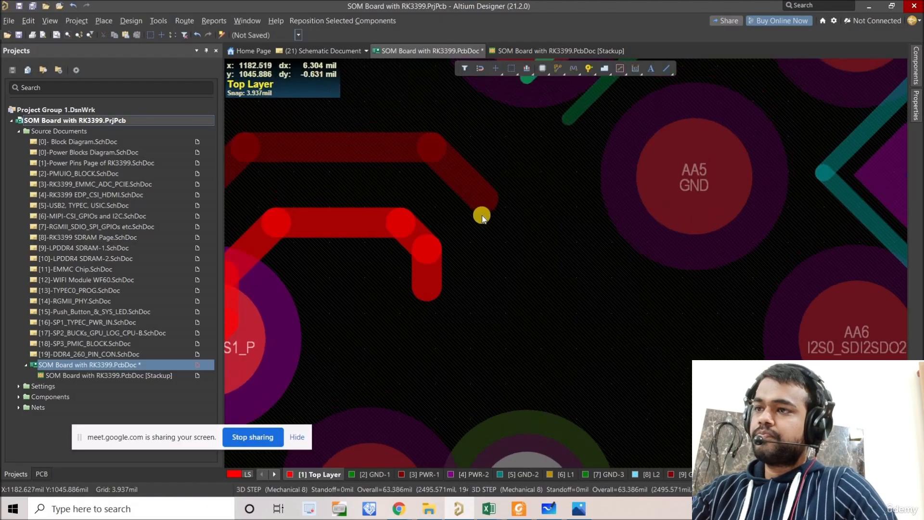
{"action": "key", "text": "ctrl+v"}
{"action": "key", "text": "space"}
{"action": "left_click", "coordinate": [487, 265]}
Copy the DDR0_DM1 via beside pad AC5 and place copies at the ends of the DDR0_DQS1_P and DDR0_DQS1_N stubs.
{"action": "scroll", "coordinate": [485, 263], "scroll_direction": "down", "scroll_amount": 2, "text": "ctrl"}
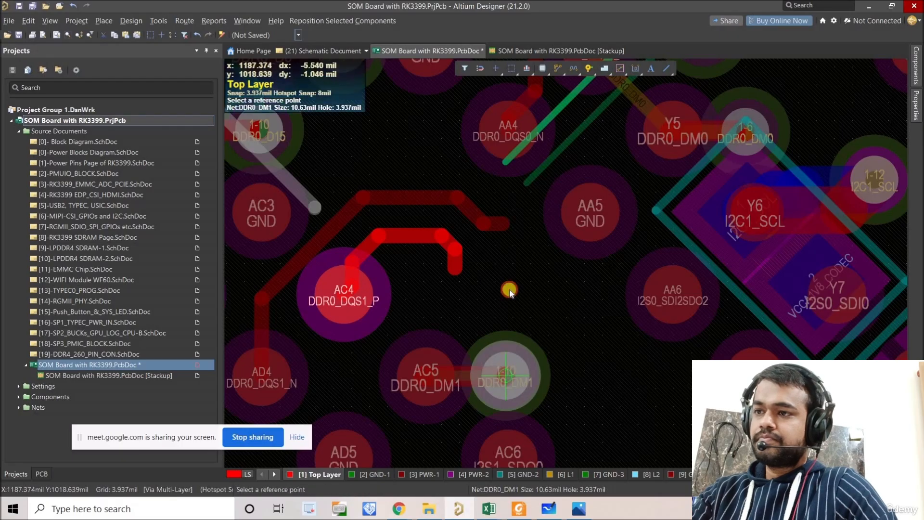
{"action": "right_click_drag", "start_coordinate": [457, 290], "coordinate": [457, 327]}
{"action": "scroll", "coordinate": [451, 323], "scroll_direction": "up", "scroll_amount": 1, "text": "ctrl"}
{"action": "key", "text": "ctrl+v"}
{"action": "left_click", "coordinate": [446, 319]}
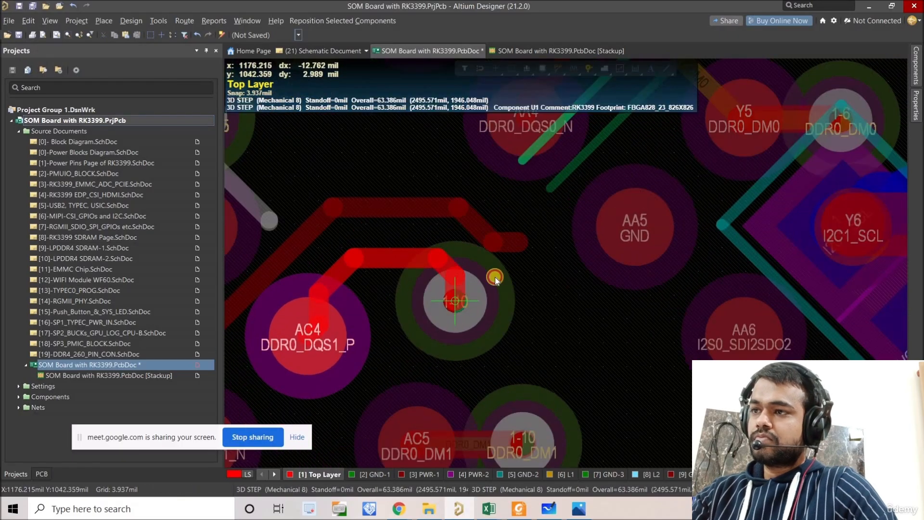
{"action": "scroll", "coordinate": [504, 302], "scroll_direction": "down", "scroll_amount": 2, "text": "ctrl"}
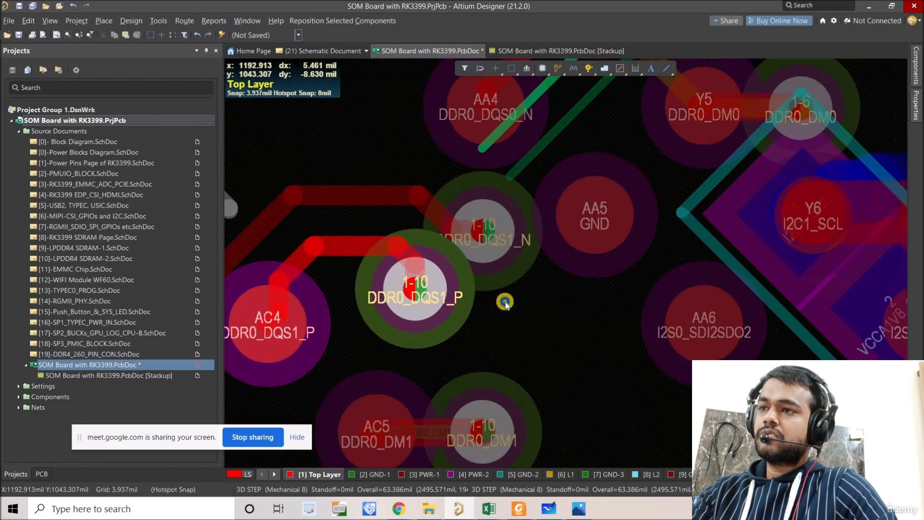
{"action": "left_click", "coordinate": [573, 72]}
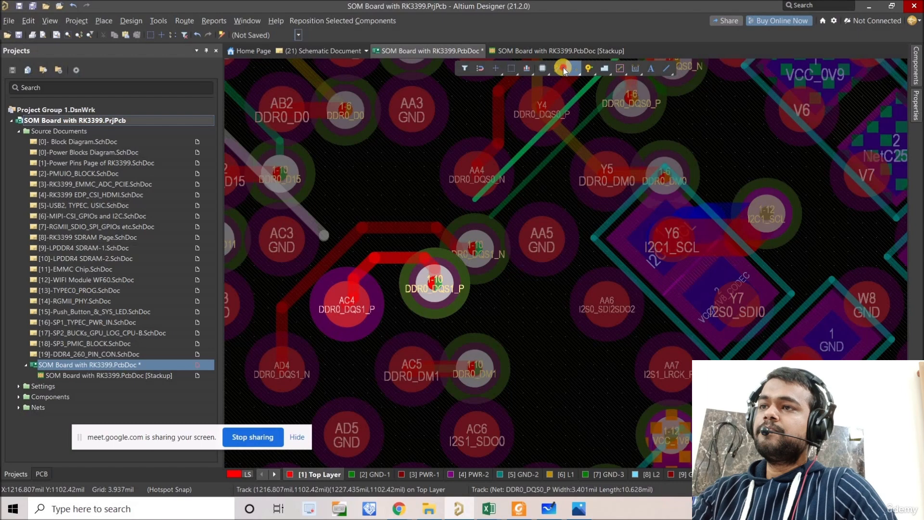
{"action": "left_click", "coordinate": [475, 200]}
{"action": "right_click", "coordinate": [475, 201]}
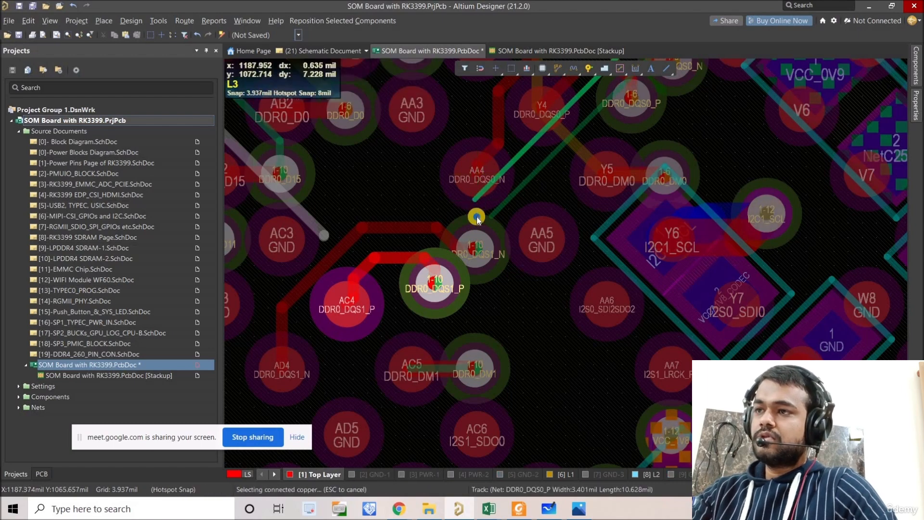
{"action": "mouse_move", "coordinate": [454, 252]}
{"action": "right_mouse_down"}
{"action": "mouse_move", "coordinate": [450, 266]}
{"action": "mouse_move", "coordinate": [440, 264]}
{"action": "right_mouse_up"}
{"action": "right_click", "coordinate": [452, 247]}
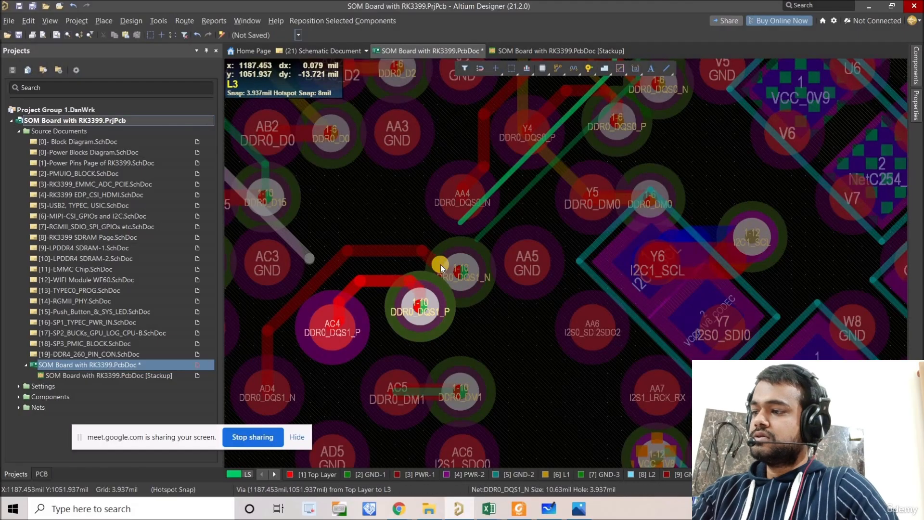
Isolate layer L3 and delete the long diagonal end segments of both DDR0_DQS1 tracks above the new vias.
{"action": "key", "text": "shift+s"}
{"action": "right_click_drag", "start_coordinate": [492, 233], "coordinate": [484, 251]}
{"action": "left_click", "coordinate": [484, 250]}
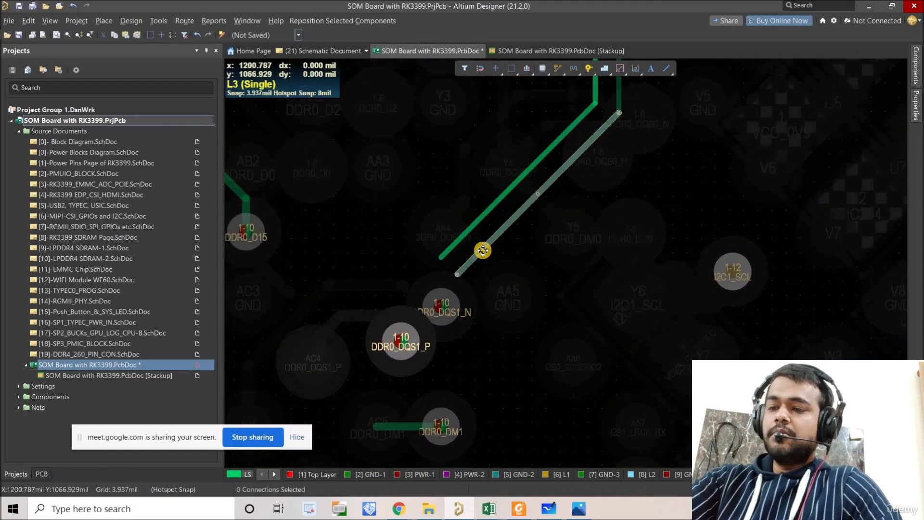
{"action": "key", "text": "Delete"}
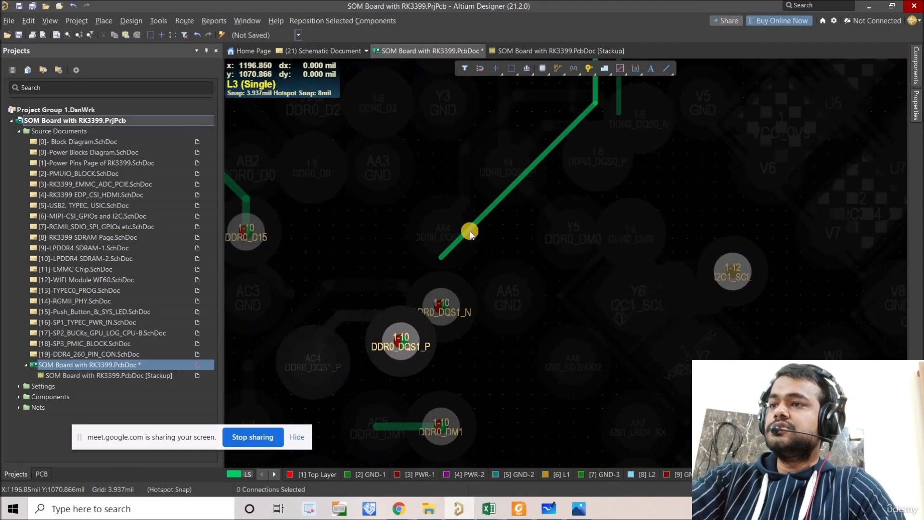
{"action": "key", "text": "Delete"}
Route the DDR0_DQS1 differential pair on L3 from the open vertical track ends down to the DDR0_DQS1_N and DDR0_DQS1_P vias.
{"action": "scroll", "coordinate": [487, 229], "scroll_direction": "down", "scroll_amount": 2, "text": "ctrl"}
{"action": "left_click", "coordinate": [559, 71]}
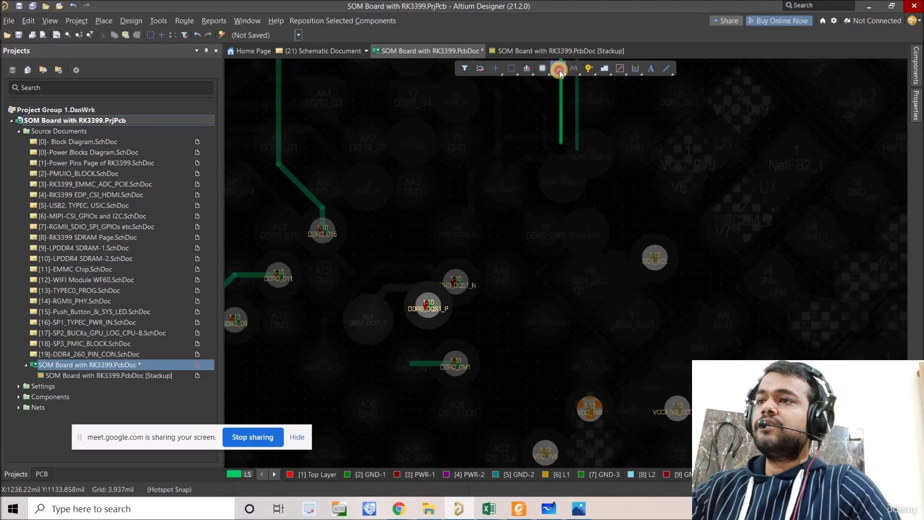
{"action": "left_click", "coordinate": [564, 139]}
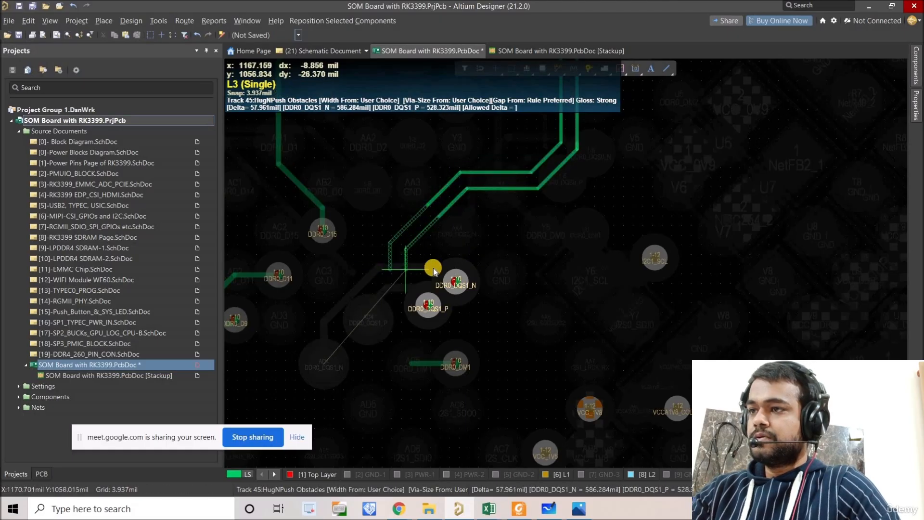
{"action": "left_click", "coordinate": [451, 281]}
{"action": "left_click", "coordinate": [453, 282]}
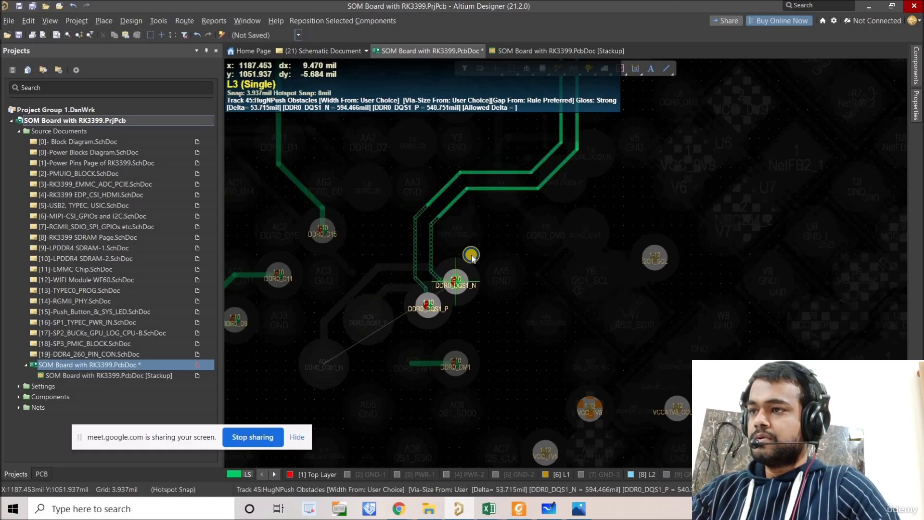
{"action": "right_click", "coordinate": [495, 258]}
Straighten the horizontal jog in the DDR0_DQS1 pair on L3 into one continuous diagonal run.
{"action": "right_click_drag", "start_coordinate": [518, 264], "coordinate": [464, 371]}
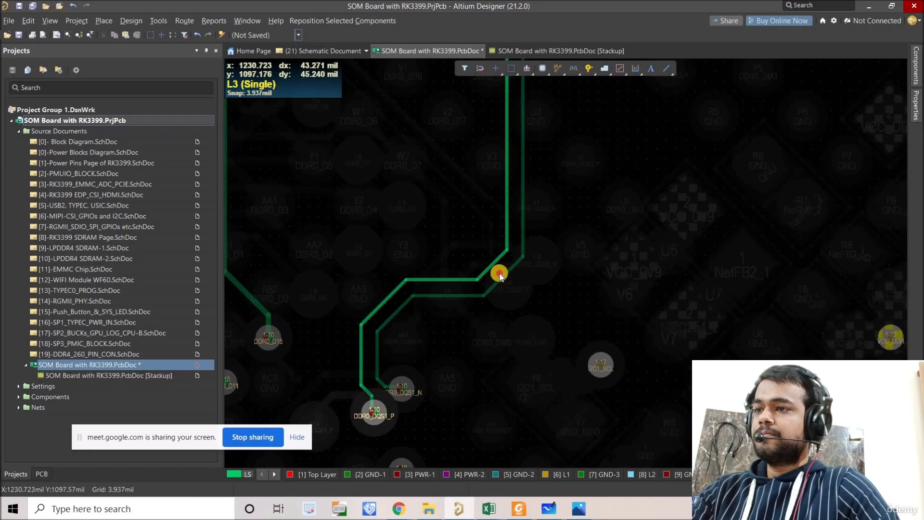
{"action": "left_click_drag", "start_coordinate": [499, 273], "coordinate": [446, 256]}
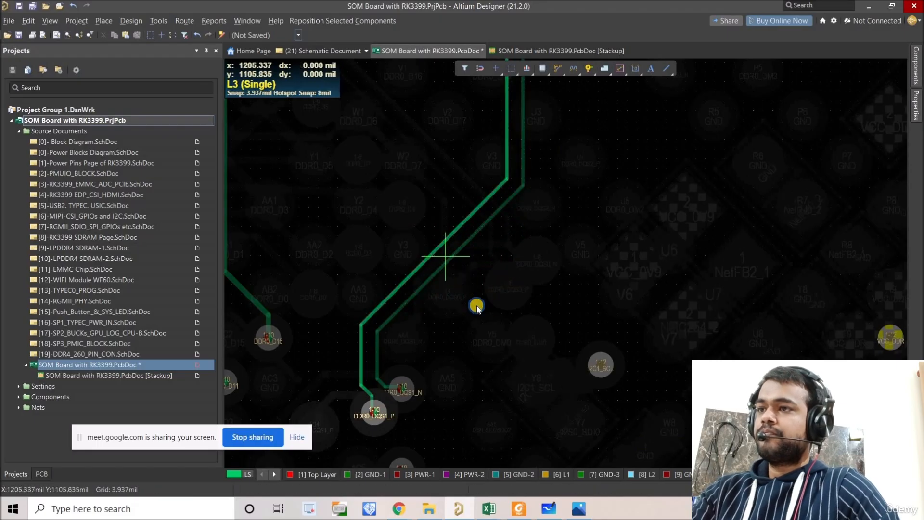
{"action": "mouse_move", "coordinate": [477, 306]}
{"action": "right_mouse_down"}
{"action": "mouse_move", "coordinate": [478, 318]}
{"action": "mouse_move", "coordinate": [503, 314]}
{"action": "right_mouse_up"}
{"action": "scroll", "coordinate": [497, 311], "scroll_direction": "down", "scroll_amount": 1, "text": "ctrl"}
{"action": "left_click", "coordinate": [500, 299]}
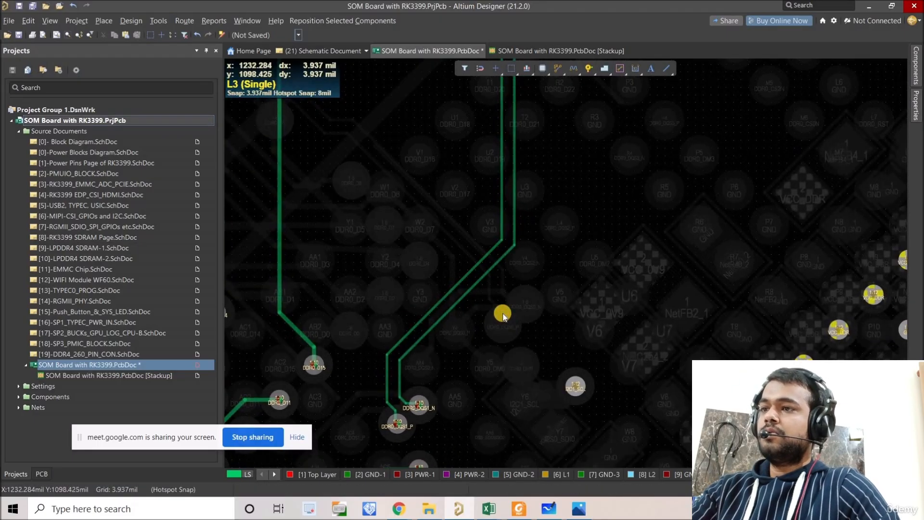
Move the diagonal run of the DDR0_DQS1 pair on L3 up close to the memory vias, leaving a long vertical run down to the RK3399.
{"action": "key", "text": "shift+s"}
{"action": "key", "text": "shift+s"}
{"action": "scroll", "coordinate": [538, 202], "scroll_direction": "down", "scroll_amount": 1, "text": "ctrl"}
{"action": "right_click_drag", "start_coordinate": [540, 197], "coordinate": [524, 279]}
{"action": "scroll", "coordinate": [533, 279], "scroll_direction": "down", "scroll_amount": 3, "text": "ctrl"}
{"action": "scroll", "coordinate": [533, 278], "scroll_direction": "up", "scroll_amount": 2, "text": "ctrl"}
{"action": "key", "text": "shift+s"}
{"action": "key", "text": "shift+s"}
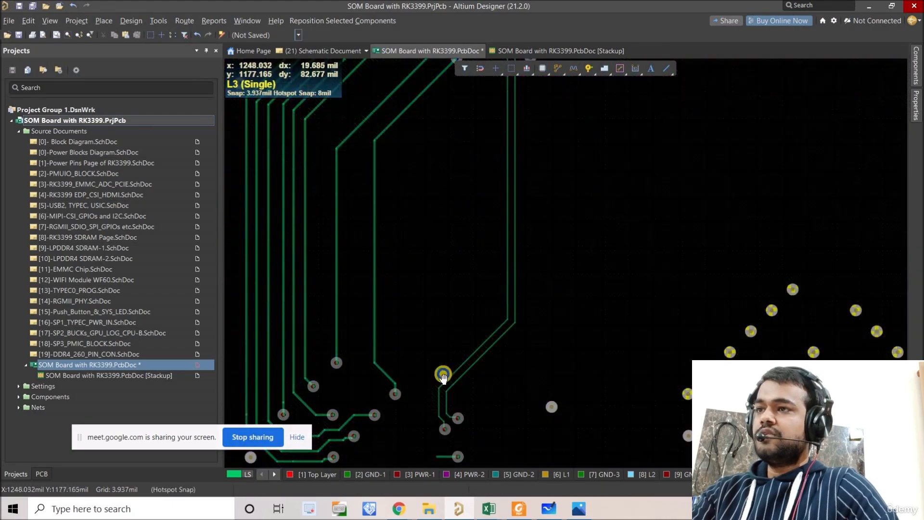
{"action": "right_click_drag", "start_coordinate": [443, 378], "coordinate": [458, 283]}
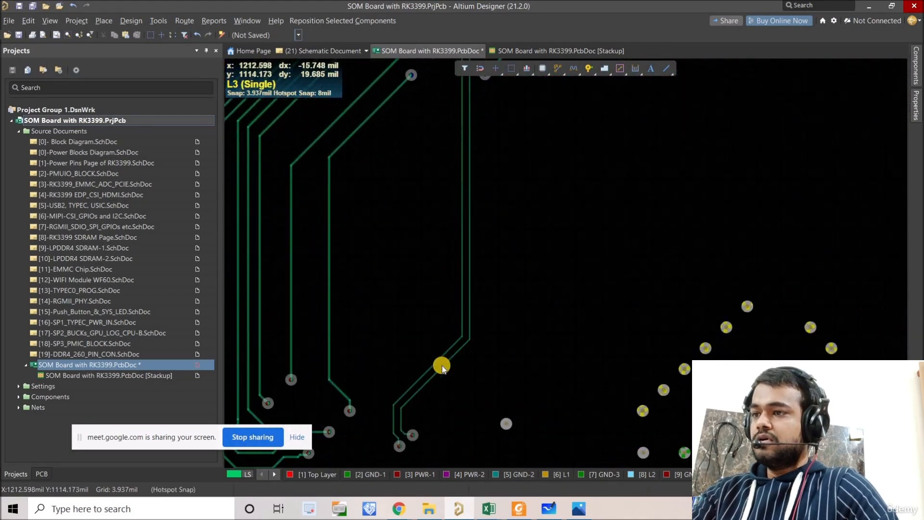
{"action": "left_click_drag", "start_coordinate": [434, 356], "coordinate": [403, 178]}
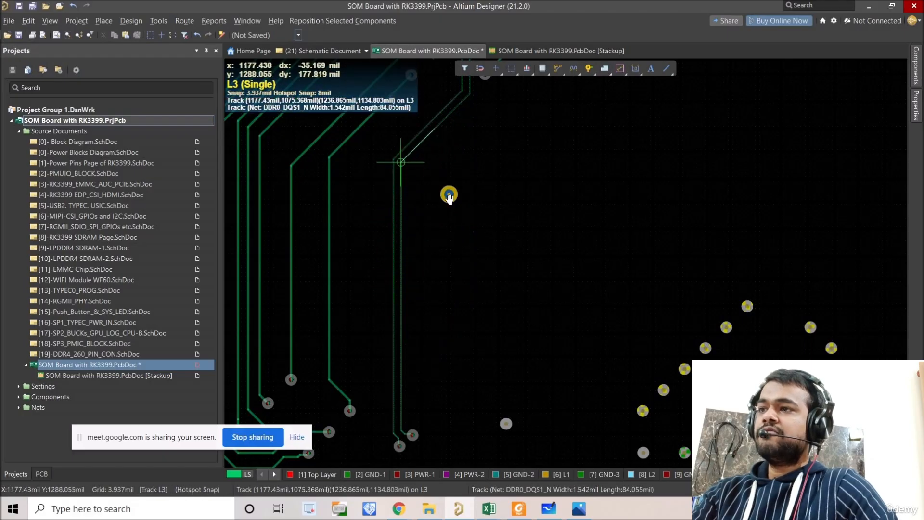
{"action": "scroll", "coordinate": [453, 196], "scroll_direction": "down", "scroll_amount": 3, "text": "ctrl"}
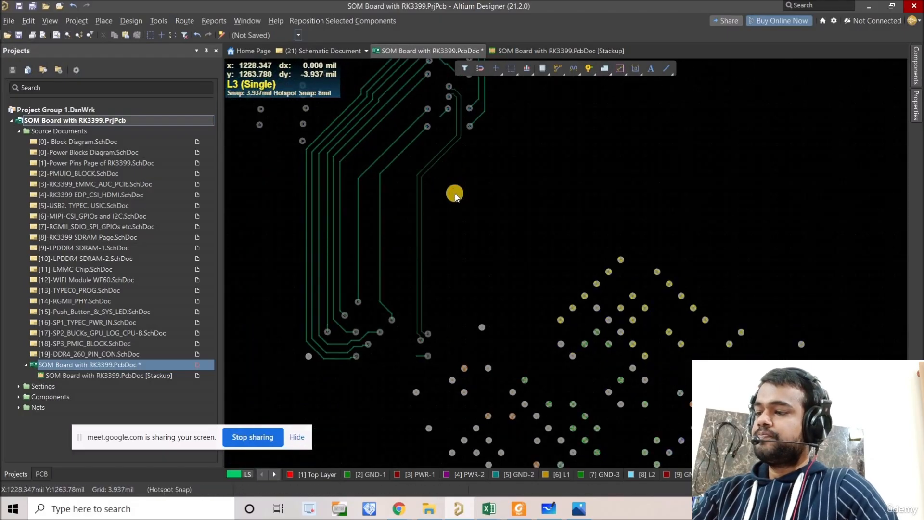
Route DDR0_DM1 on L3 from its memory via down alongside the DDR0_DQS1 pair to the via beside RK3399 pad AC5.
{"action": "scroll", "coordinate": [477, 117], "scroll_direction": "up", "scroll_amount": 1, "text": "ctrl"}
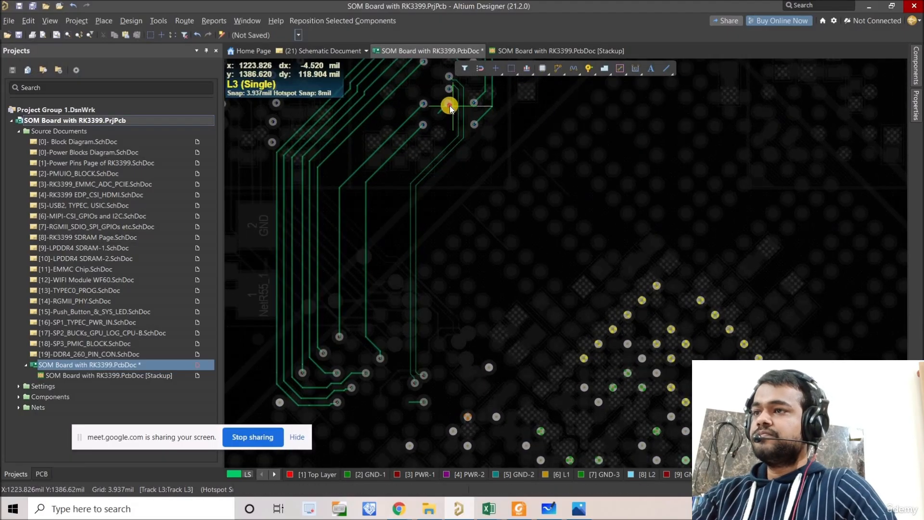
{"action": "left_click_drag", "start_coordinate": [423, 156], "coordinate": [387, 414]}
{"action": "scroll", "coordinate": [376, 347], "scroll_direction": "down", "scroll_amount": 1, "text": "ctrl"}
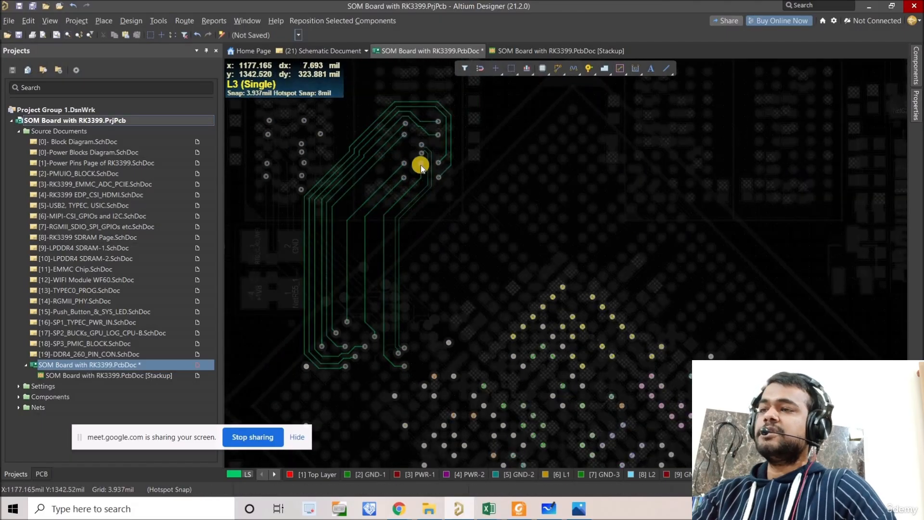
{"action": "scroll", "coordinate": [417, 168], "scroll_direction": "up", "scroll_amount": 3, "text": "ctrl"}
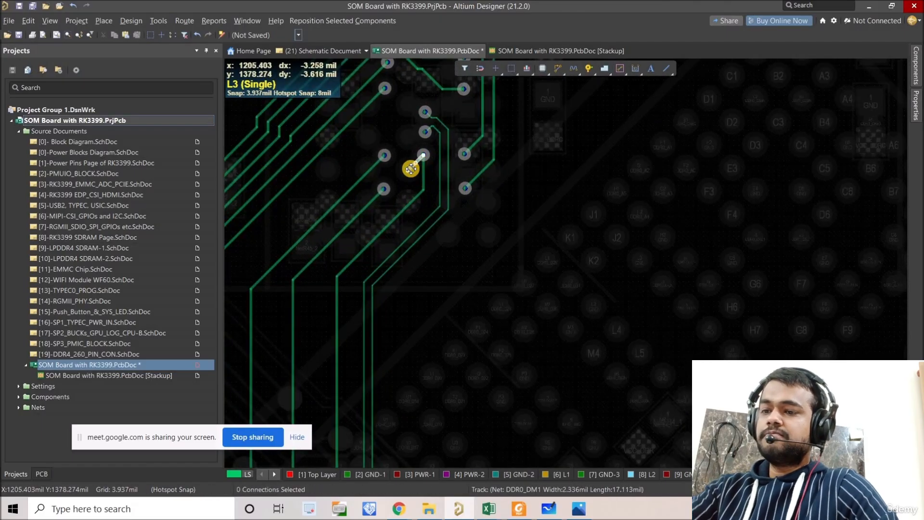
{"action": "scroll", "coordinate": [439, 219], "scroll_direction": "down", "scroll_amount": 3, "text": "ctrl"}
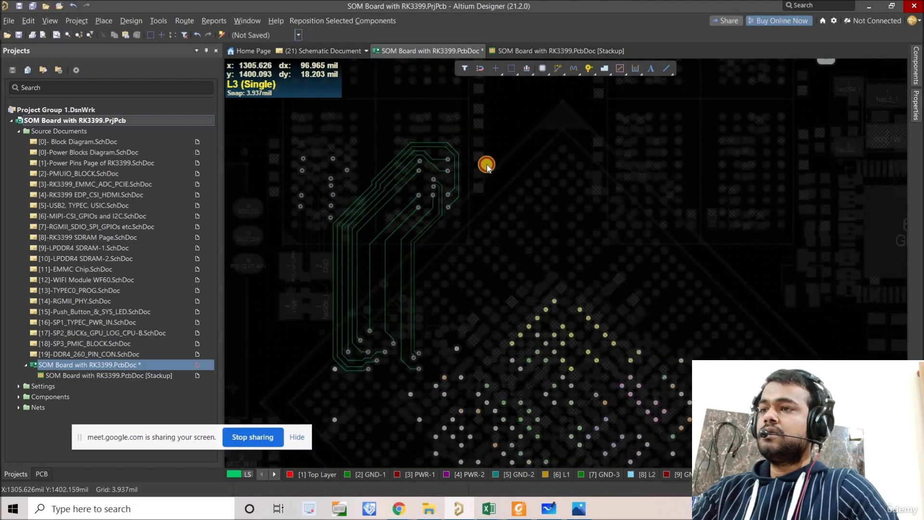
Show all layers again and highlight the DDR_G-3 net class across the memories and RK3399.
{"action": "key", "text": "shift+s"}
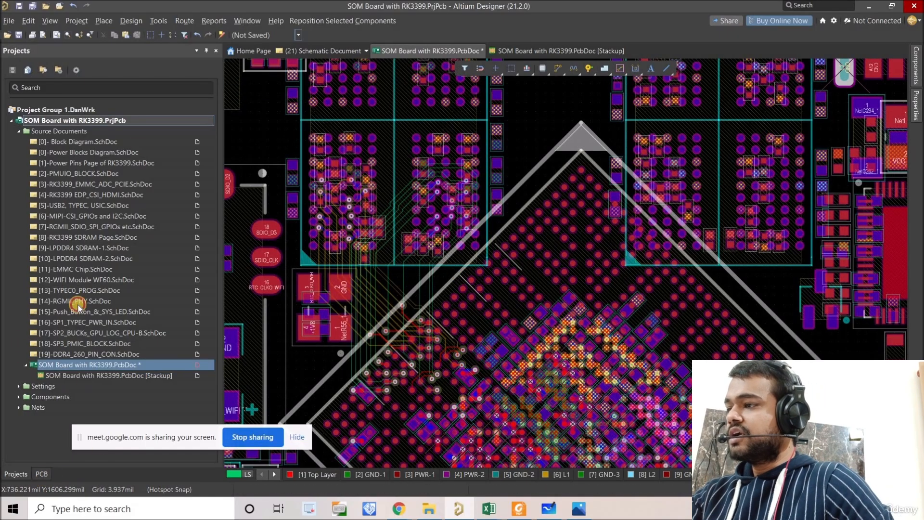
{"action": "left_click", "coordinate": [34, 206]}
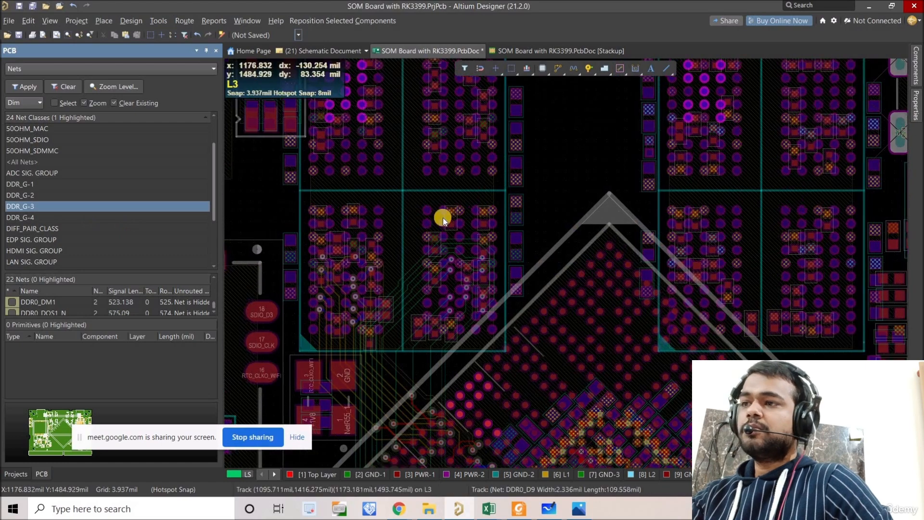
{"action": "scroll", "coordinate": [442, 216], "scroll_direction": "down", "scroll_amount": 3, "text": "ctrl"}
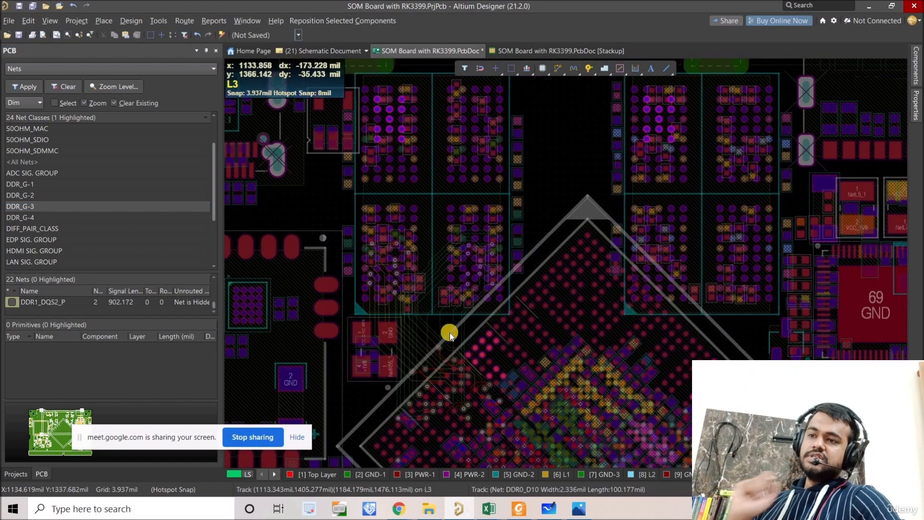
{"action": "scroll", "coordinate": [468, 304], "scroll_direction": "up", "scroll_amount": 1}
{"action": "scroll", "coordinate": [435, 188], "scroll_direction": "up", "scroll_amount": 1, "text": "ctrl"}
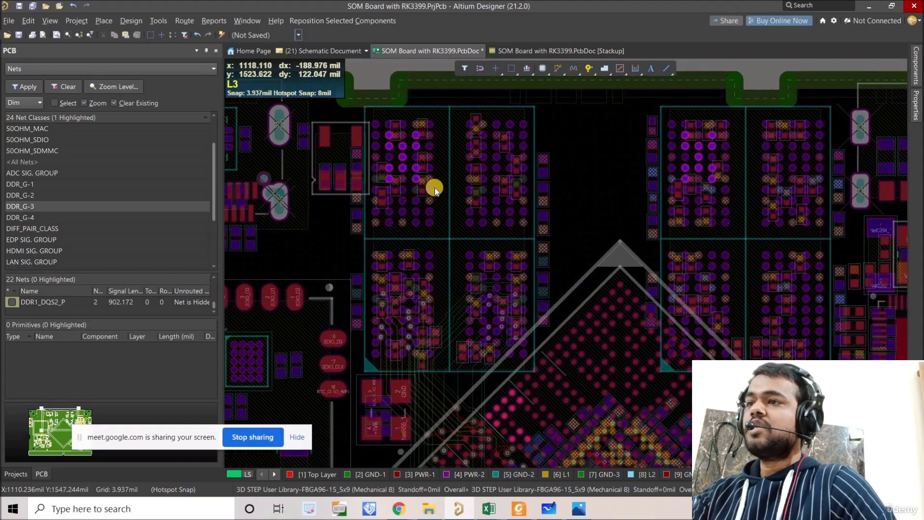
{"action": "scroll", "coordinate": [405, 172], "scroll_direction": "down", "scroll_amount": 2, "text": "ctrl"}
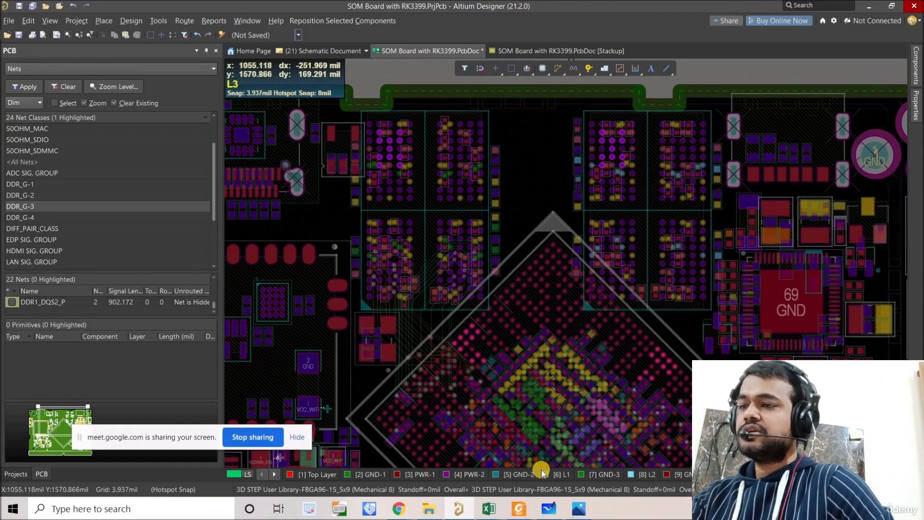
Check the byte-group layer assignment sketch in Microsoft Whiteboard, then return to the PCB at the upper-left memory quadrants.
{"action": "key", "text": "alt+Tab"}
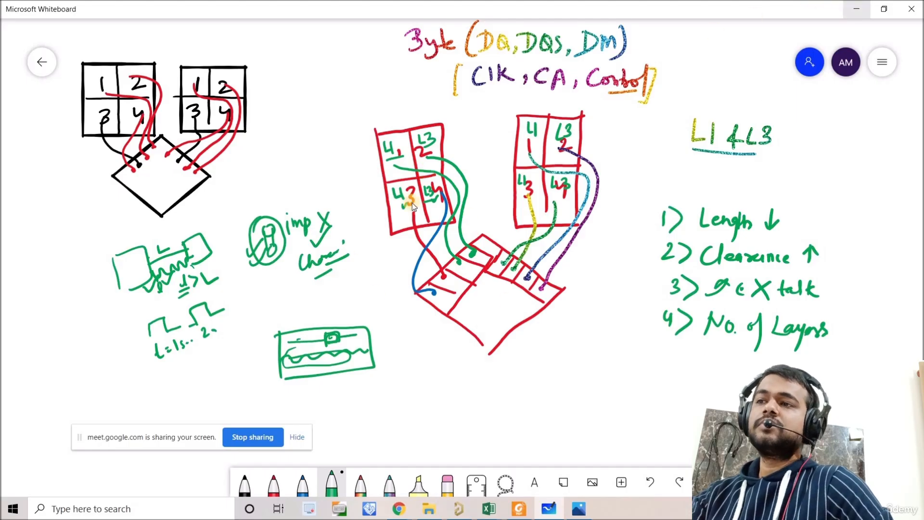
{"action": "key", "text": "alt+Tab"}
{"action": "scroll", "coordinate": [402, 223], "scroll_direction": "up", "scroll_amount": 1, "text": "ctrl"}
{"action": "scroll", "coordinate": [469, 183], "scroll_direction": "up", "scroll_amount": 1}
{"action": "scroll", "coordinate": [486, 148], "scroll_direction": "up", "scroll_amount": 1, "text": "ctrl"}
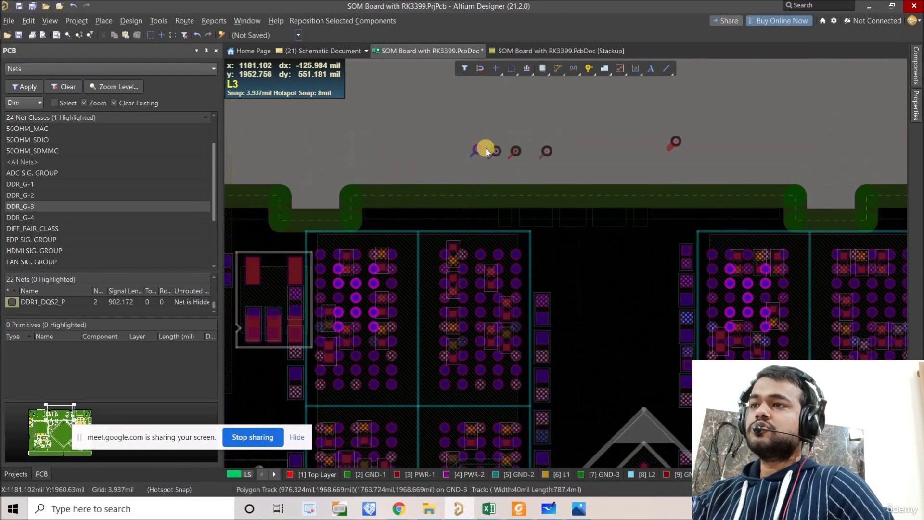
Copy the blue L1-to-bottom (6-12) template via with its stub above the board edge, using the stub's free end as reference point.
{"action": "scroll", "coordinate": [477, 149], "scroll_direction": "up", "scroll_amount": 4, "text": "ctrl"}
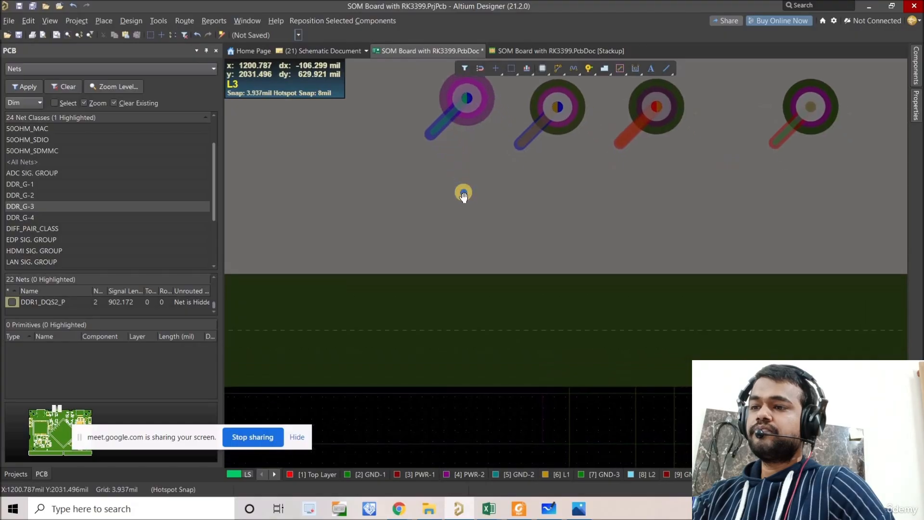
{"action": "scroll", "coordinate": [464, 194], "scroll_direction": "up", "scroll_amount": 2}
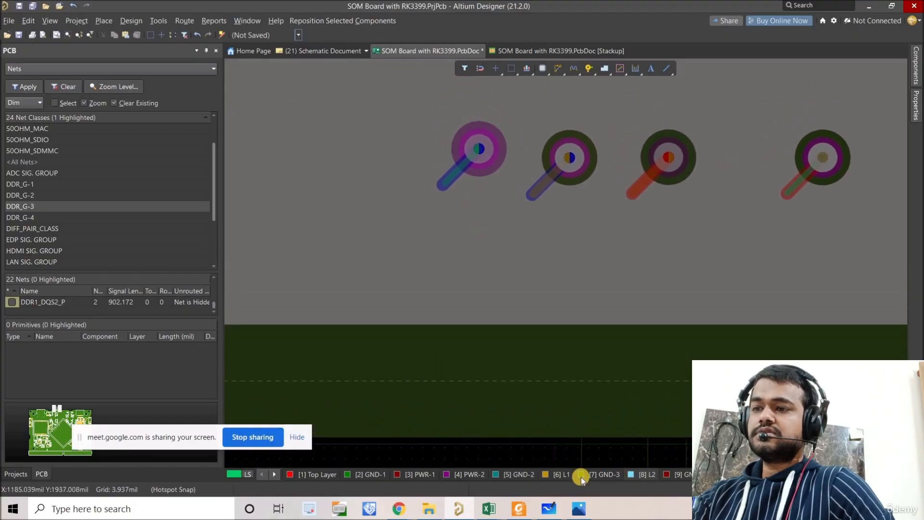
{"action": "scroll", "coordinate": [527, 180], "scroll_direction": "up", "scroll_amount": 3, "text": "ctrl"}
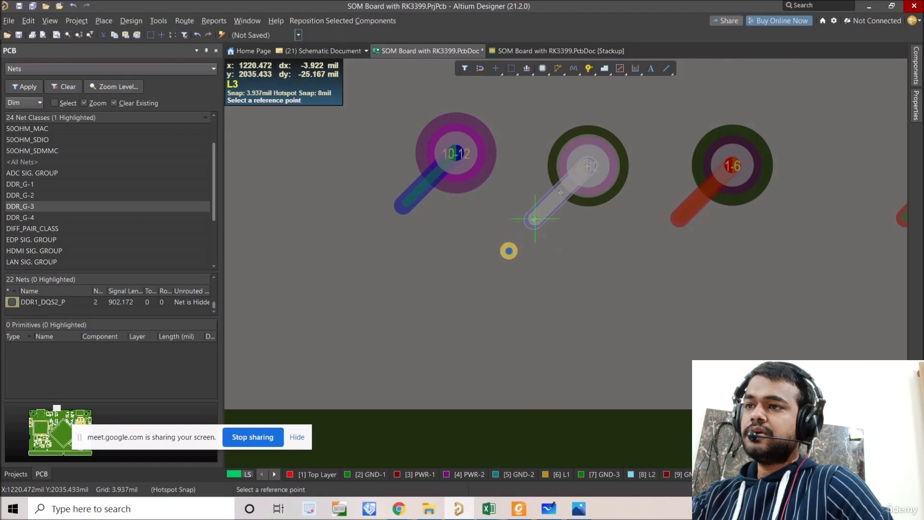
{"action": "scroll", "coordinate": [509, 249], "scroll_direction": "down", "scroll_amount": 3, "text": "ctrl"}
{"action": "scroll", "coordinate": [484, 258], "scroll_direction": "down", "scroll_amount": 5, "text": "ctrl"}
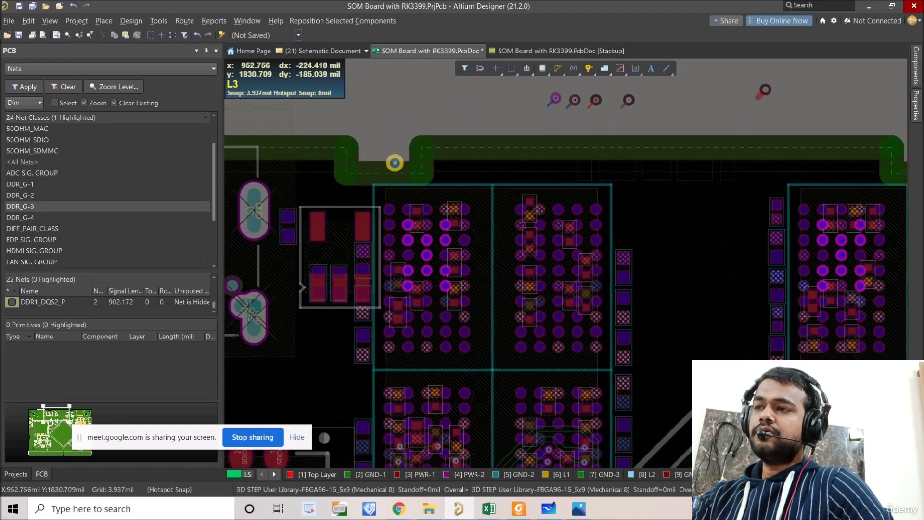
Paste the 6-12 via fanout onto memory pads AA2 (DDR0_D16), Y2 (DDR0_D17) and Y3 (DDR0_DM2).
{"action": "scroll", "coordinate": [394, 171], "scroll_direction": "down", "scroll_amount": 1, "text": "ctrl"}
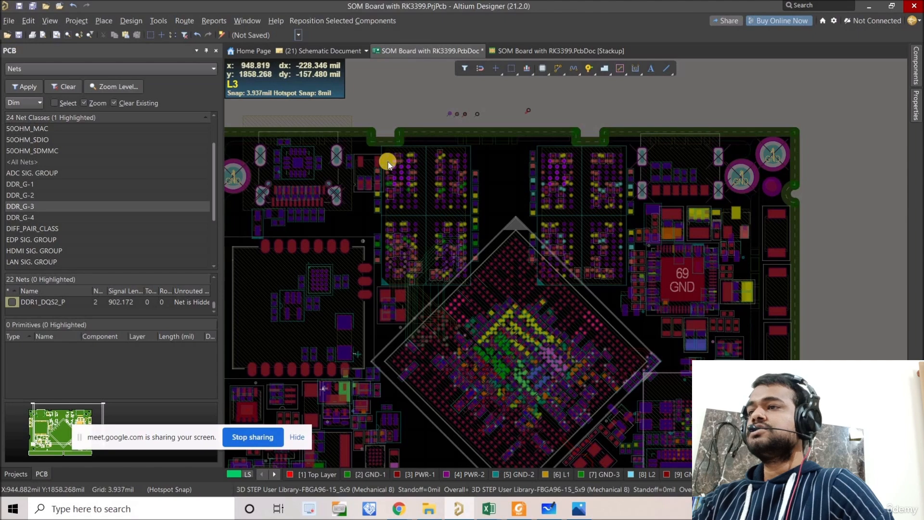
{"action": "scroll", "coordinate": [389, 161], "scroll_direction": "up", "scroll_amount": 5, "text": "ctrl"}
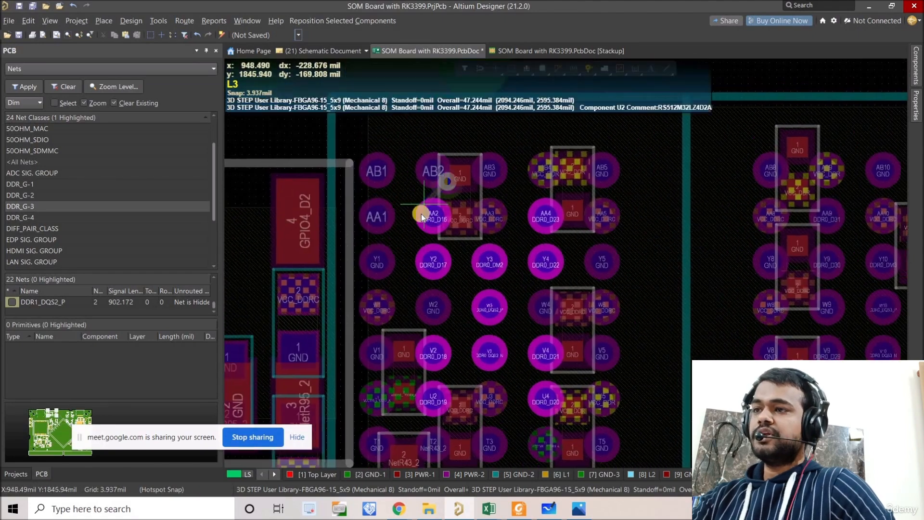
{"action": "scroll", "coordinate": [427, 212], "scroll_direction": "up", "scroll_amount": 3, "text": "ctrl"}
{"action": "left_click", "coordinate": [435, 218]}
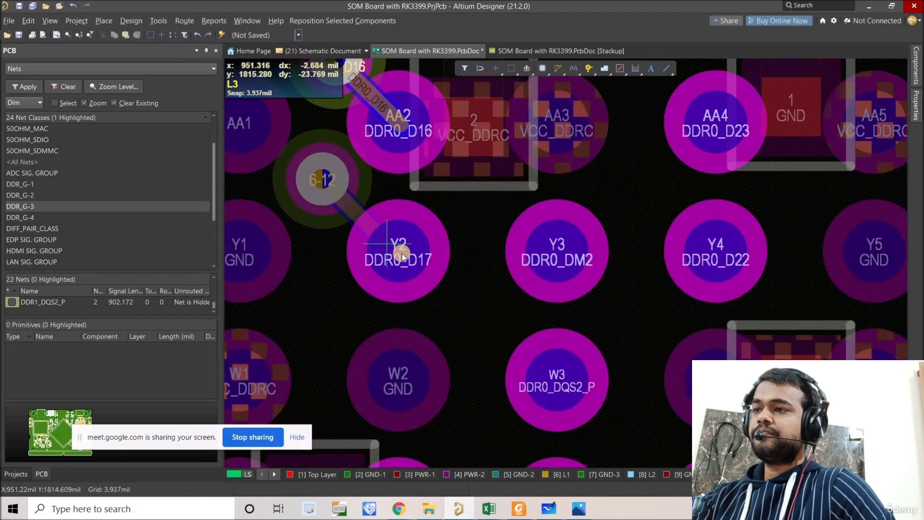
{"action": "left_click", "coordinate": [403, 254]}
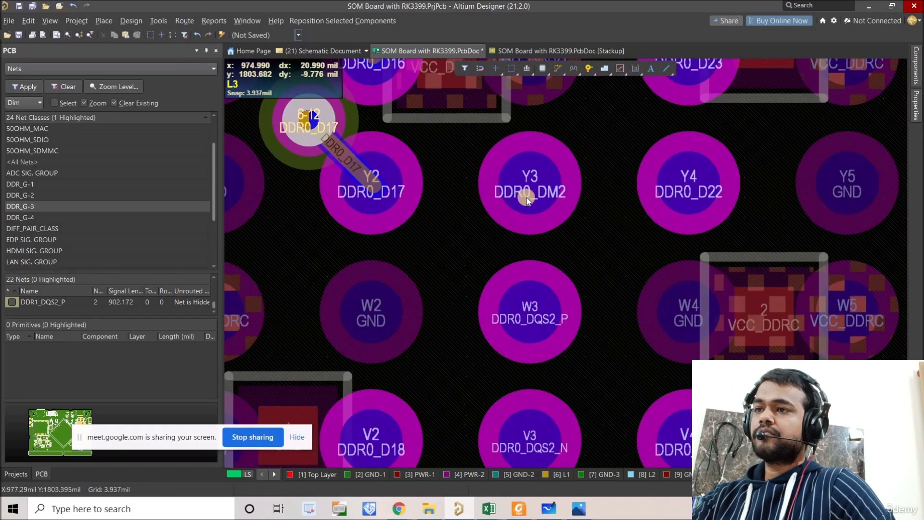
{"action": "left_click", "coordinate": [528, 198]}
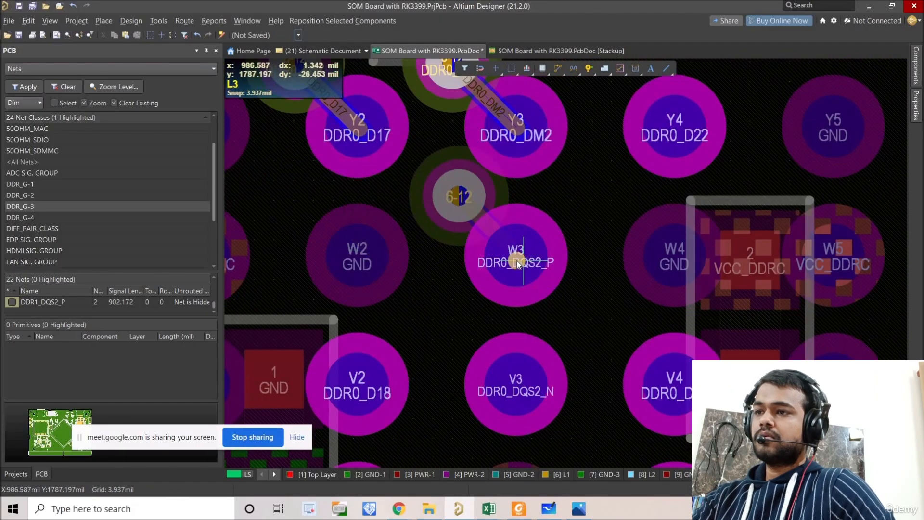
Paste the 6-12 via fanout onto memory pads W3 (DDR0_DQS2_P), V3 (DDR0_DQS2_N), V2 (DDR0_D18) and U2 (DDR0_D19).
{"action": "left_click", "coordinate": [511, 283]}
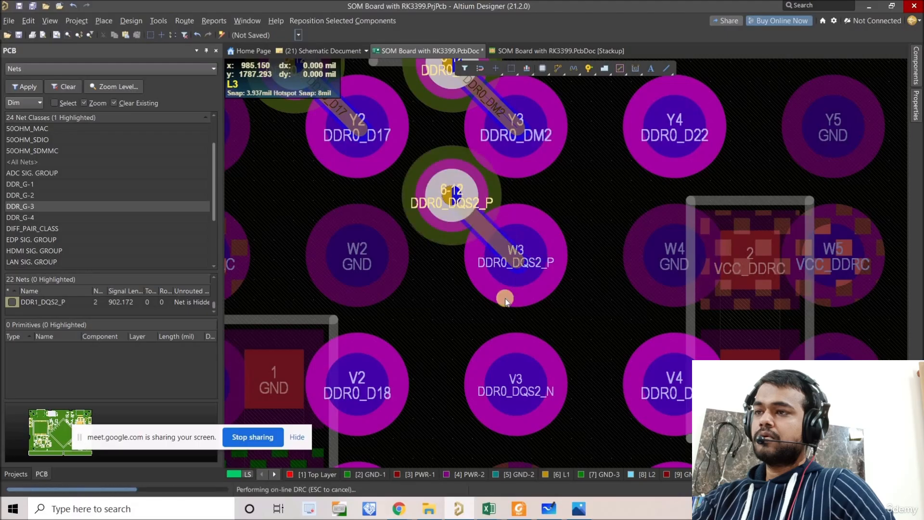
{"action": "left_click", "coordinate": [505, 335]}
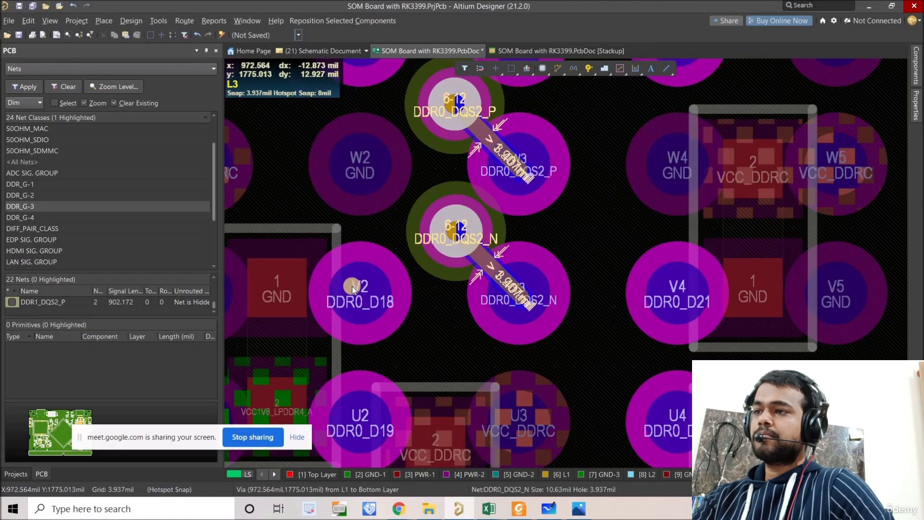
{"action": "left_click", "coordinate": [357, 193]}
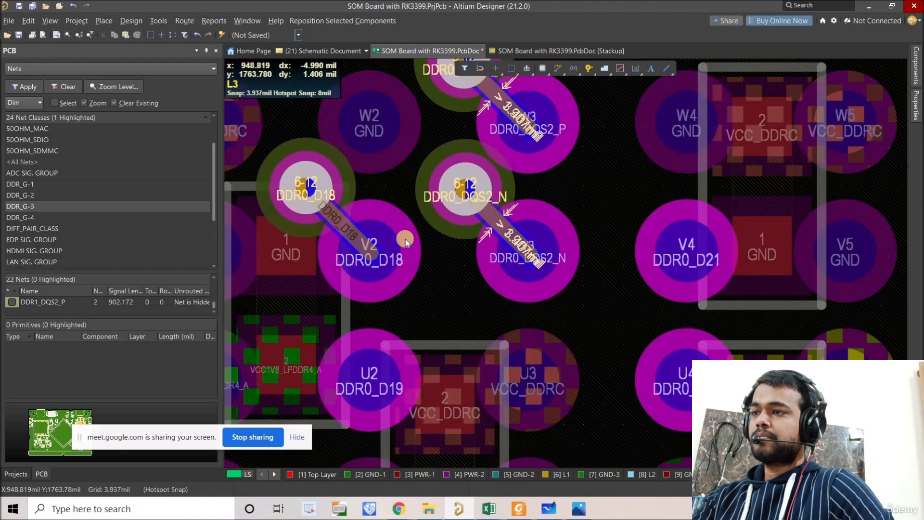
{"action": "left_click", "coordinate": [396, 246]}
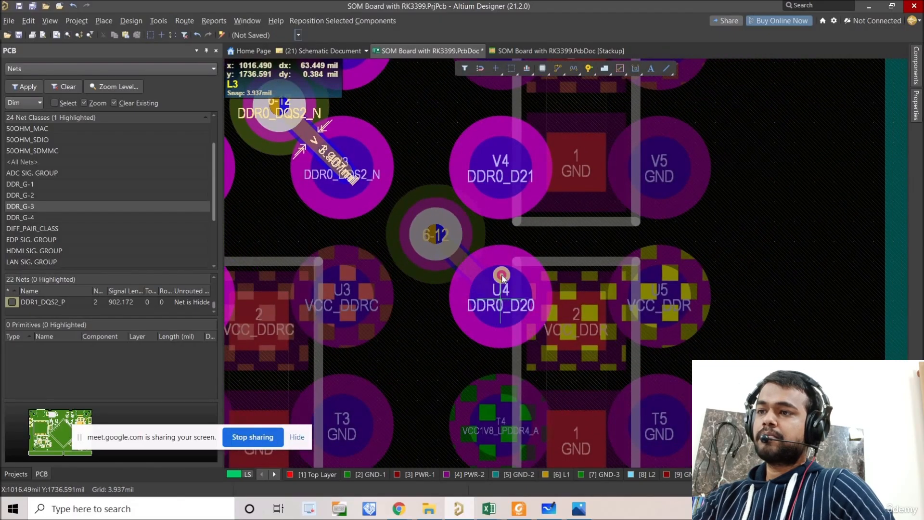
Paste the 6-12 via fanout onto memory pads U4 (DDR0_D20), V4 (DDR0_D21), Y4 (DDR0_D22) and AA4 (DDR0_D23).
{"action": "left_click", "coordinate": [502, 278]}
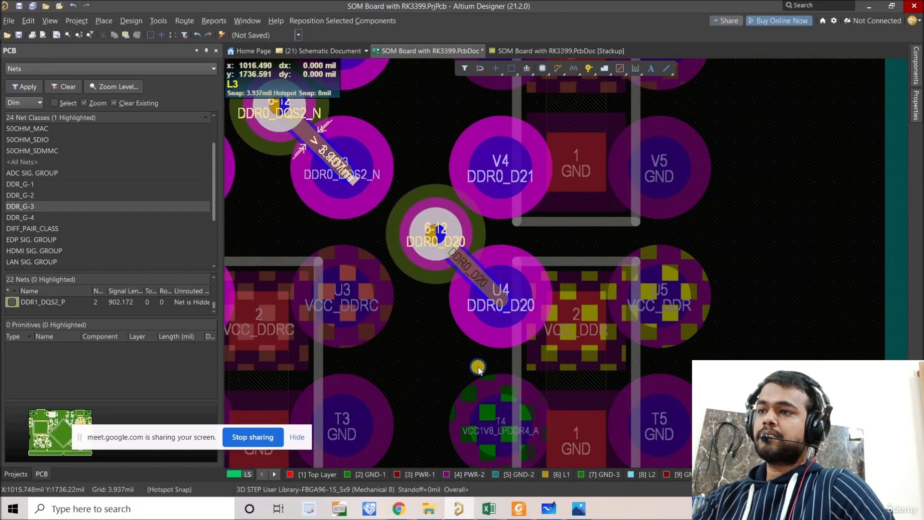
{"action": "left_click", "coordinate": [484, 275]}
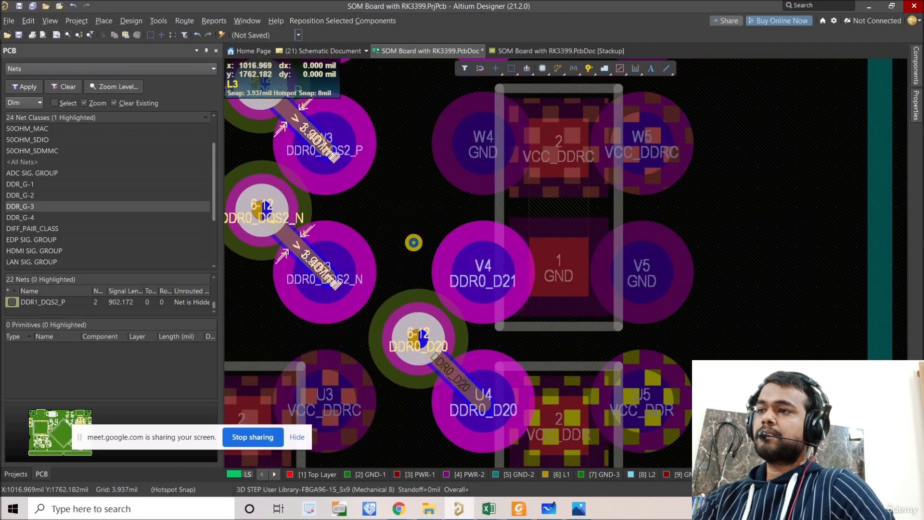
{"action": "scroll", "coordinate": [472, 240], "scroll_direction": "down", "scroll_amount": 2, "text": "ctrl"}
{"action": "scroll", "coordinate": [455, 202], "scroll_direction": "up", "scroll_amount": 2, "text": "ctrl"}
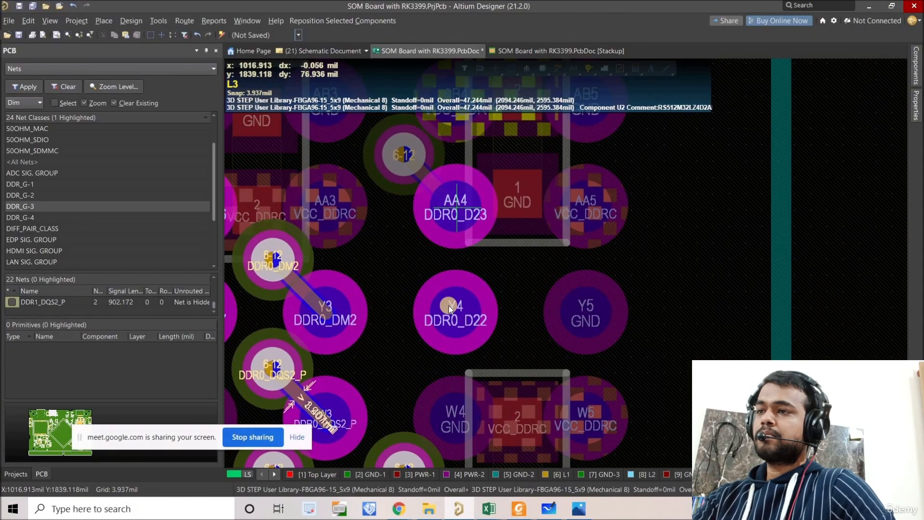
{"action": "left_click", "coordinate": [456, 207]}
{"action": "scroll", "coordinate": [455, 271], "scroll_direction": "down", "scroll_amount": 8, "text": "ctrl"}
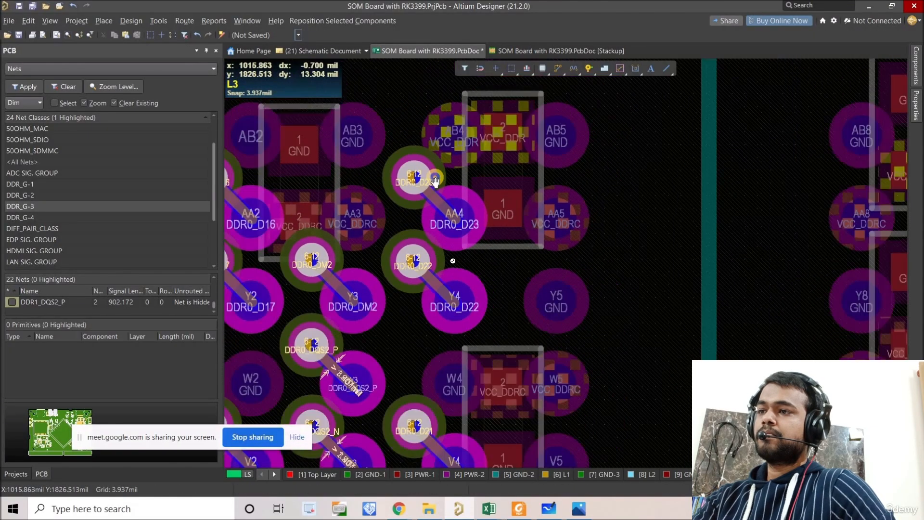
Copy the red top-layer-to-L1 (1-6) template via with its stub above the board edge for the RK3399 fanout.
{"action": "scroll", "coordinate": [455, 354], "scroll_direction": "down", "scroll_amount": 2}
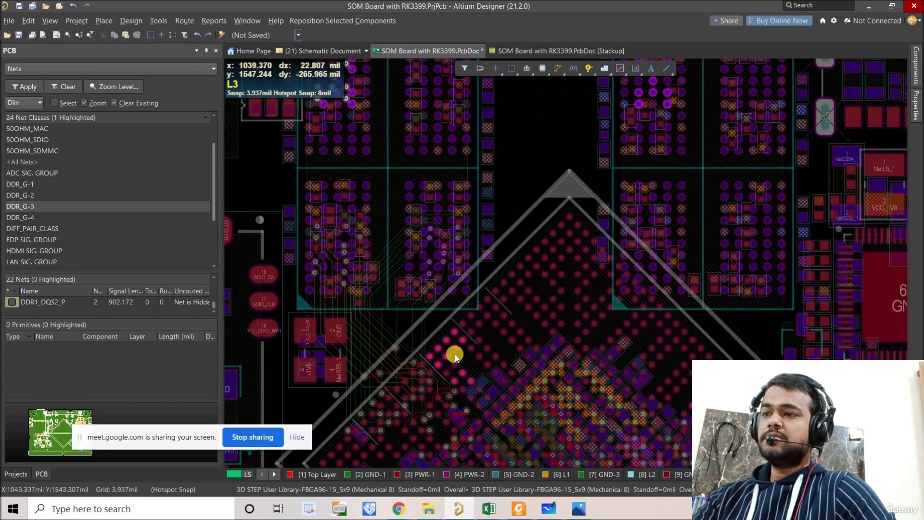
{"action": "scroll", "coordinate": [506, 387], "scroll_direction": "up", "scroll_amount": 3}
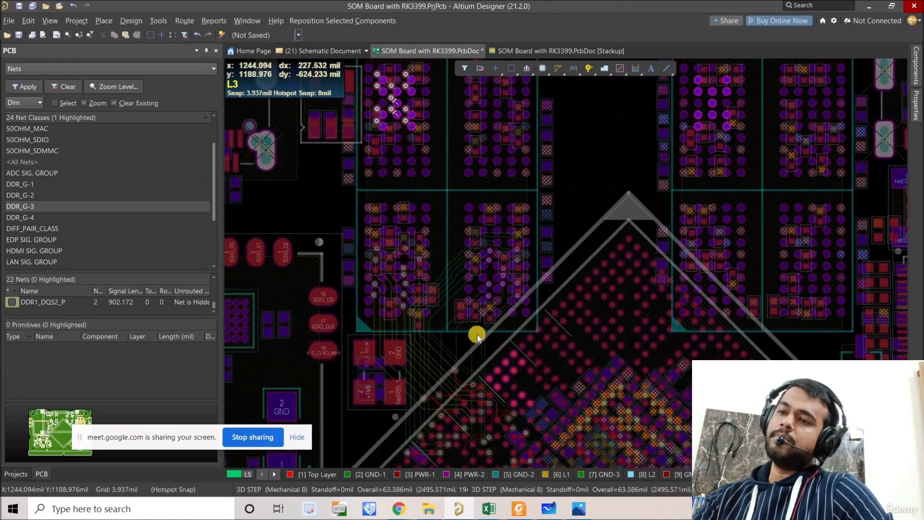
{"action": "scroll", "coordinate": [530, 192], "scroll_direction": "down", "scroll_amount": 4, "text": "ctrl"}
{"action": "scroll", "coordinate": [359, 140], "scroll_direction": "up", "scroll_amount": 8, "text": "ctrl"}
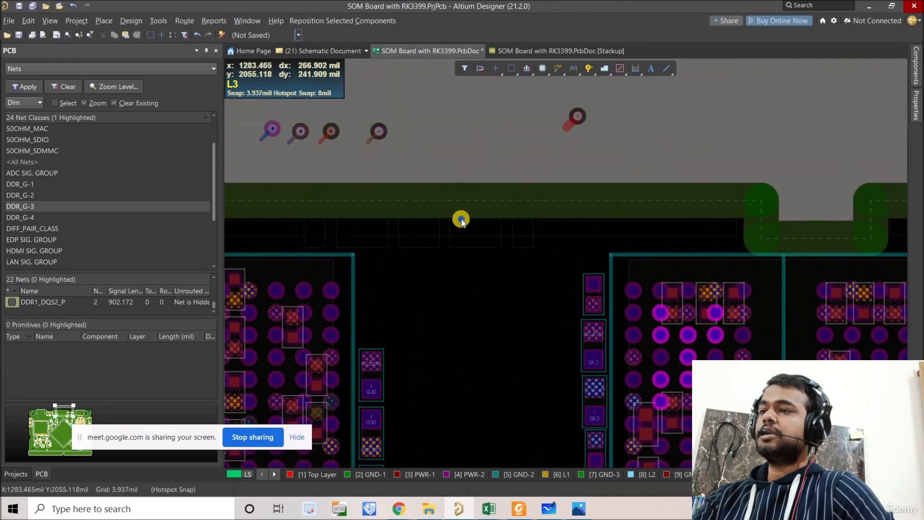
{"action": "scroll", "coordinate": [462, 223], "scroll_direction": "up", "scroll_amount": 5, "text": "ctrl"}
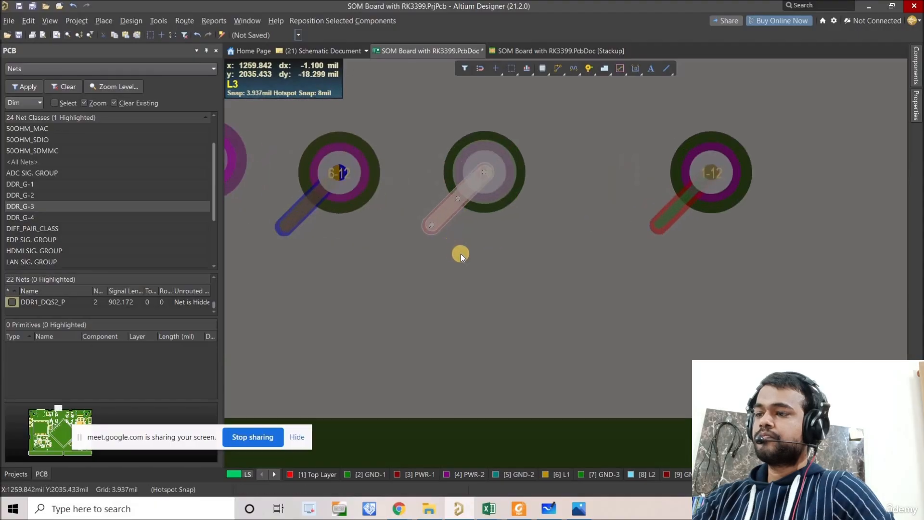
{"action": "scroll", "coordinate": [472, 247], "scroll_direction": "down", "scroll_amount": 6, "text": "ctrl"}
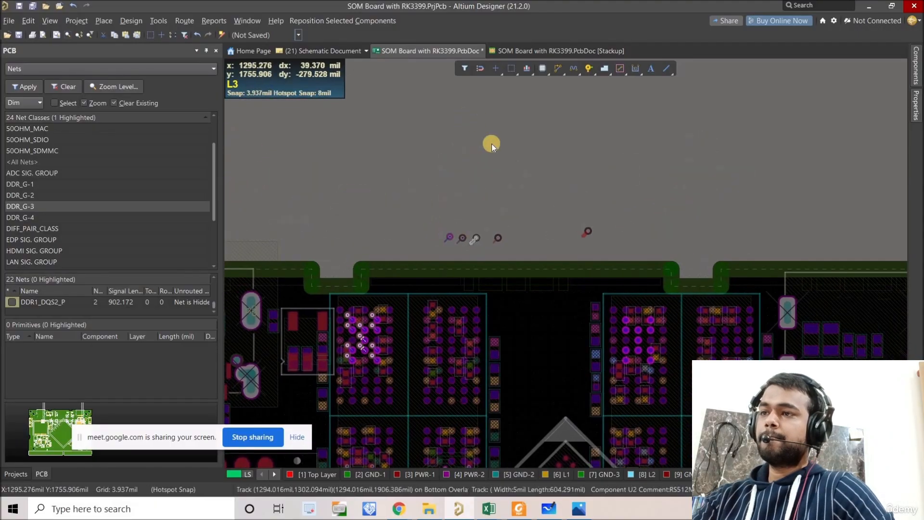
Paste the 1-6 via fanout horizontally onto RK3399 pads V1 (DDR0_D16), U2 (DDR0_D19) and V2 (DDR0_D17).
{"action": "scroll", "coordinate": [482, 248], "scroll_direction": "up", "scroll_amount": 5, "text": "ctrl"}
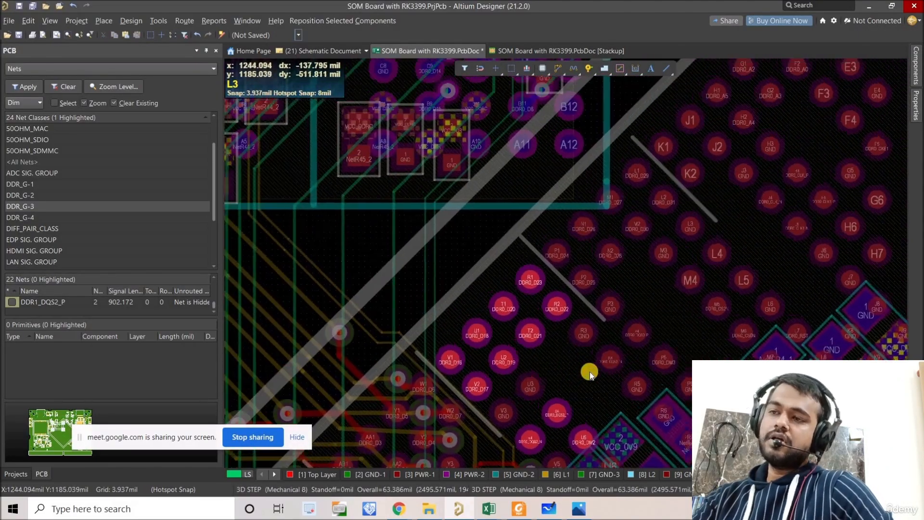
{"action": "right_click_drag", "start_coordinate": [591, 372], "coordinate": [595, 393]}
{"action": "right_click_drag", "start_coordinate": [549, 375], "coordinate": [566, 315]}
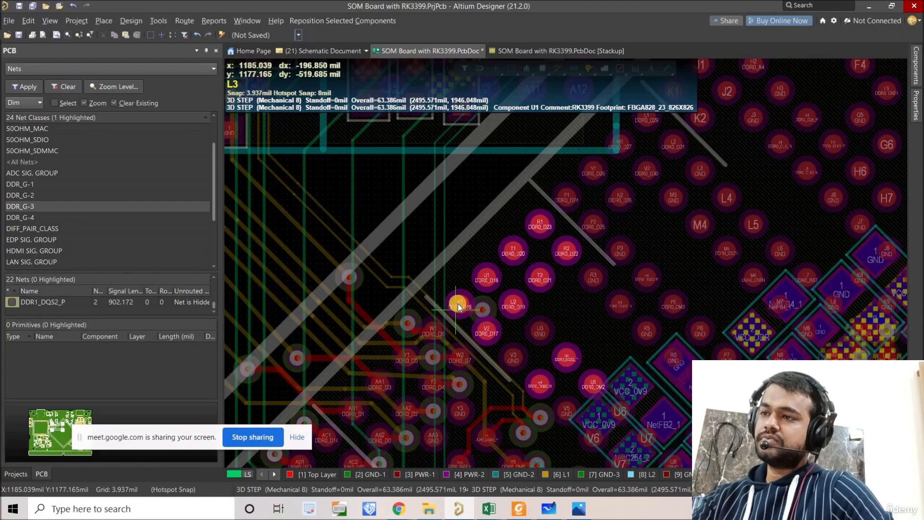
{"action": "scroll", "coordinate": [459, 306], "scroll_direction": "up", "scroll_amount": 4, "text": "ctrl"}
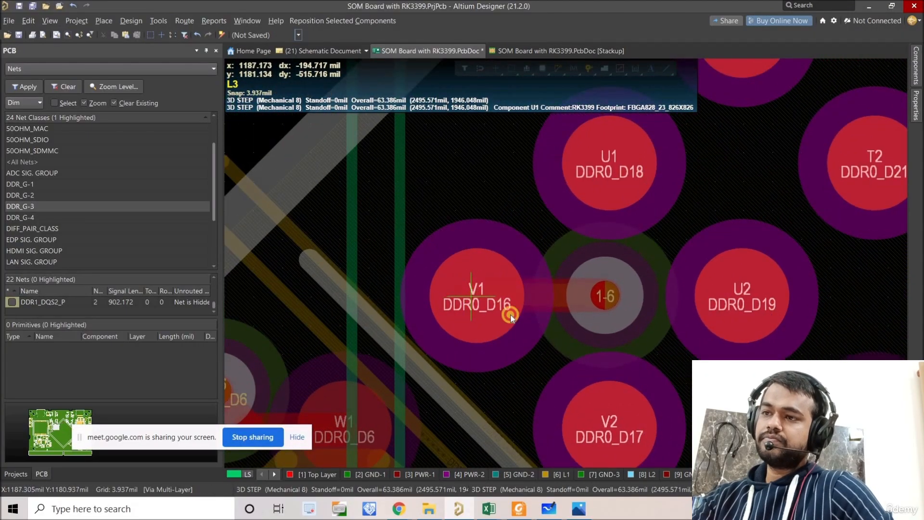
{"action": "left_click", "coordinate": [511, 317]}
{"action": "left_click", "coordinate": [603, 261]}
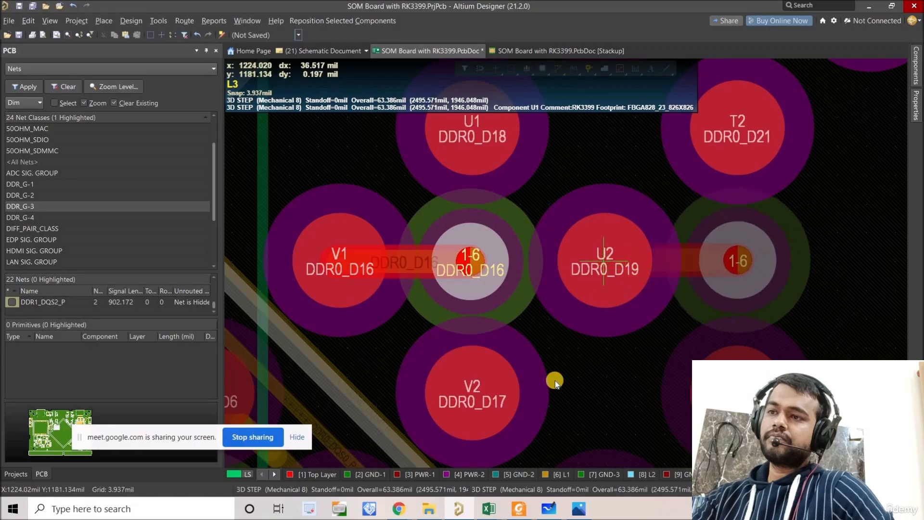
{"action": "left_click", "coordinate": [556, 380]}
{"action": "left_click", "coordinate": [470, 391]}
{"action": "left_click", "coordinate": [529, 347]}
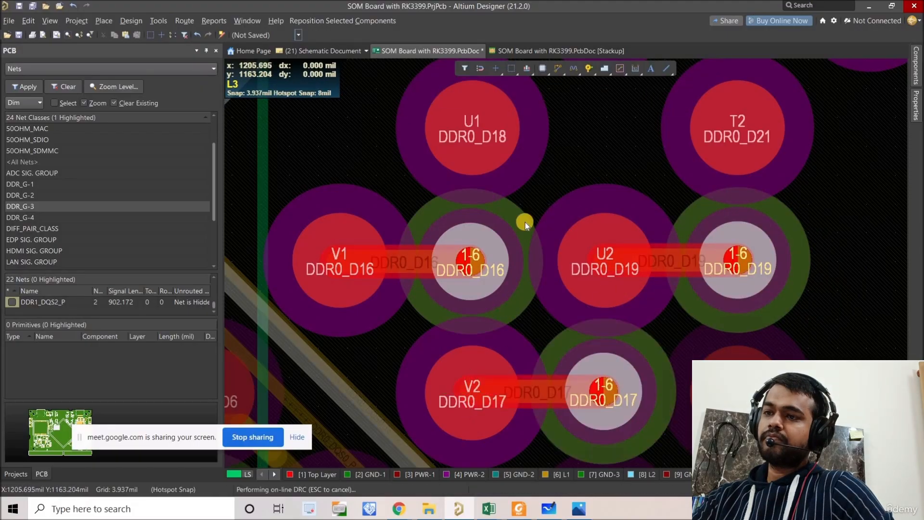
Paste the 1-6 via fanout onto RK3399 pads U1 (DDR0_D18) and T2 (DDR0_D21).
{"action": "left_click", "coordinate": [472, 134]}
{"action": "left_click", "coordinate": [556, 204]}
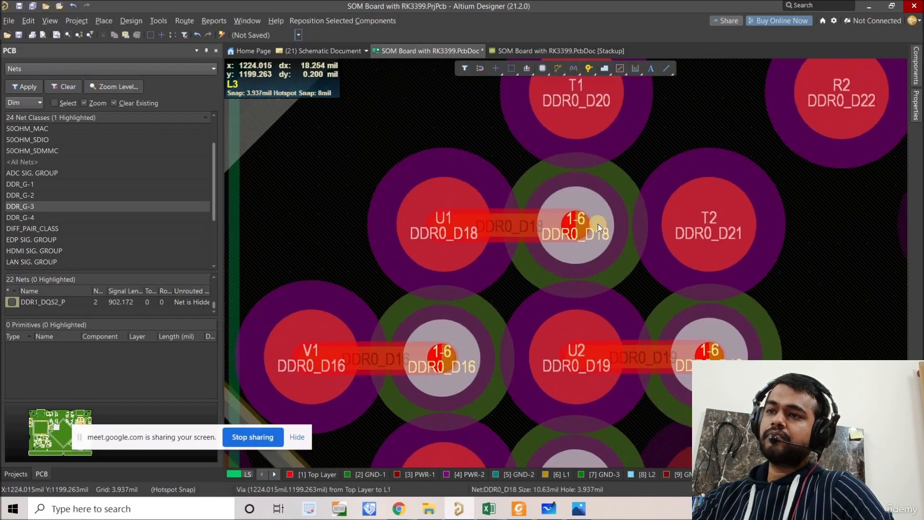
{"action": "left_click", "coordinate": [588, 226]}
{"action": "left_click", "coordinate": [702, 201]}
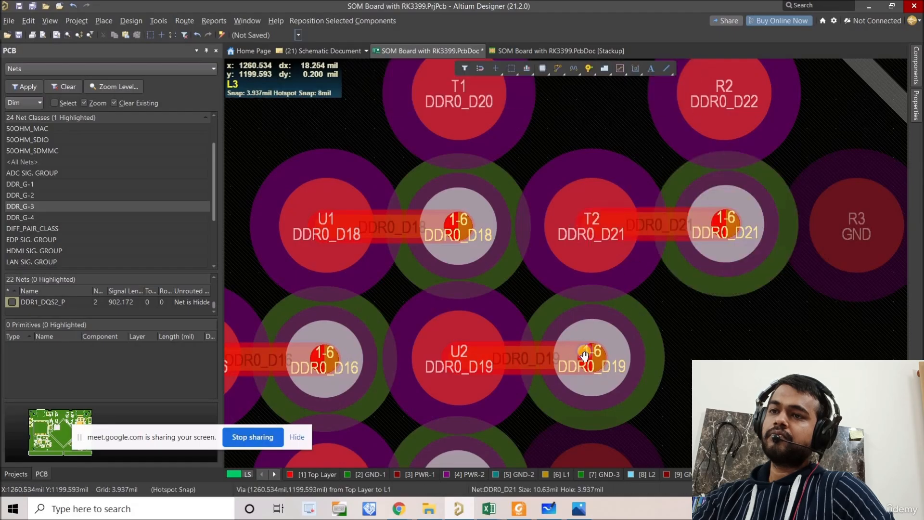
Paste the 1-6 via fanout onto RK3399 pad R2 (DDR0_D22), undoing the first copy and placing it again on the pad centre.
{"action": "left_click", "coordinate": [583, 248]}
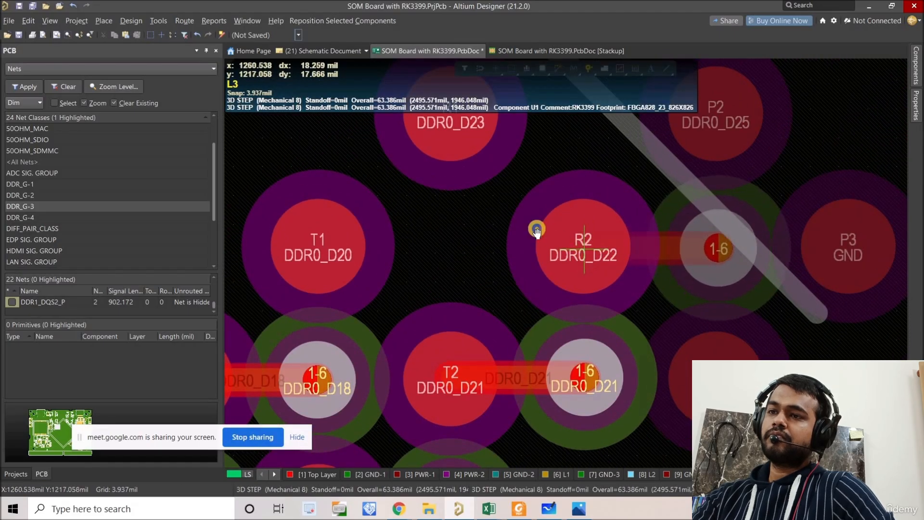
{"action": "left_click", "coordinate": [587, 251]}
{"action": "key", "text": "ctrl+z"}
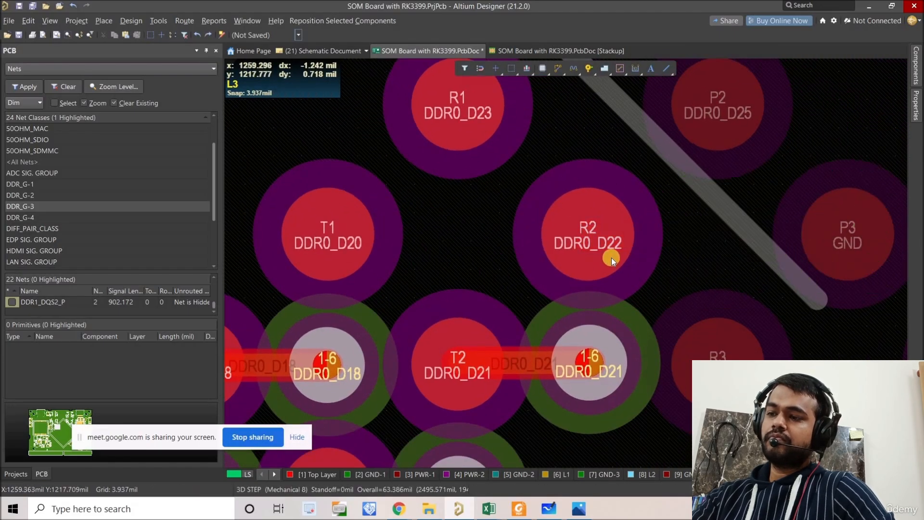
{"action": "left_click", "coordinate": [583, 236]}
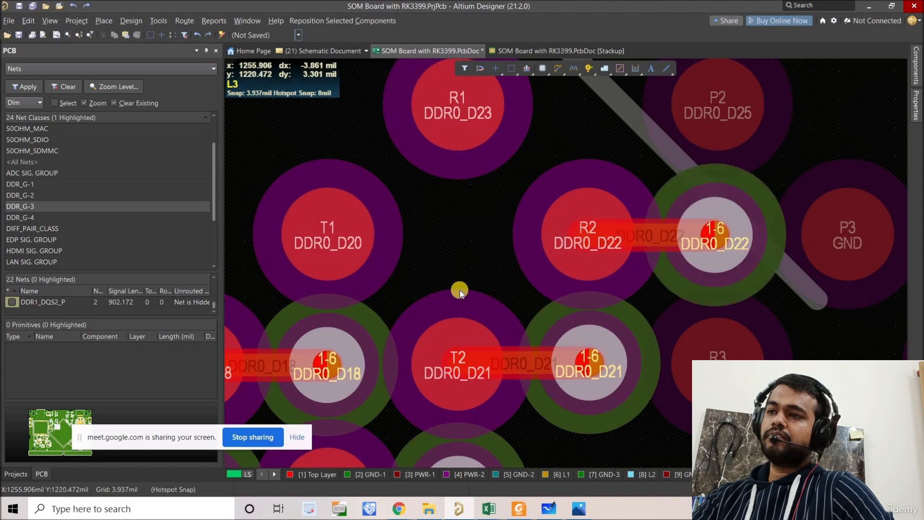
Paste the 1-6 via fanout onto RK3399 pads T1 (DDR0_D20) and R1 (DDR0_D23).
{"action": "right_click_drag", "start_coordinate": [461, 290], "coordinate": [545, 324]}
{"action": "key", "text": "ctrl+v"}
{"action": "left_click", "coordinate": [412, 270]}
{"action": "key", "text": "ctrl+v"}
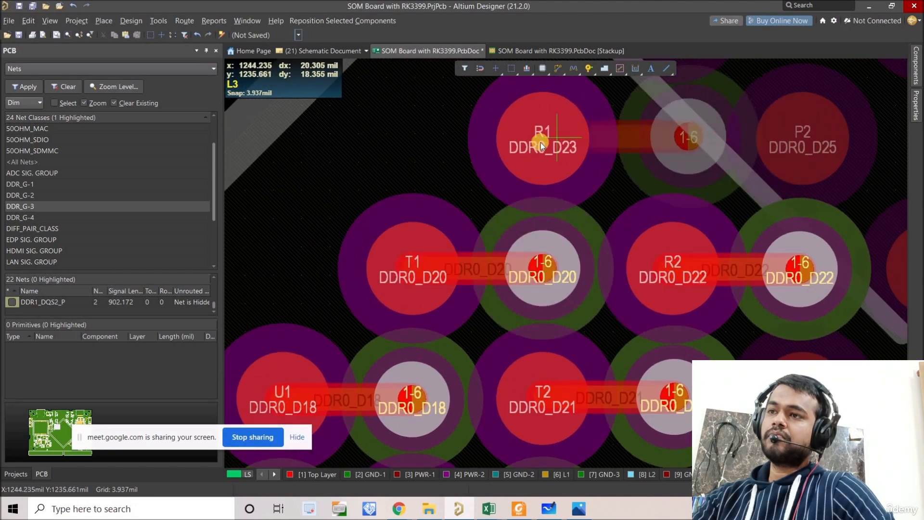
{"action": "left_click", "coordinate": [544, 141]}
{"action": "scroll", "coordinate": [522, 131], "scroll_direction": "down", "scroll_amount": 3, "text": "ctrl"}
{"action": "scroll", "coordinate": [539, 231], "scroll_direction": "down", "scroll_amount": 2, "text": "ctrl"}
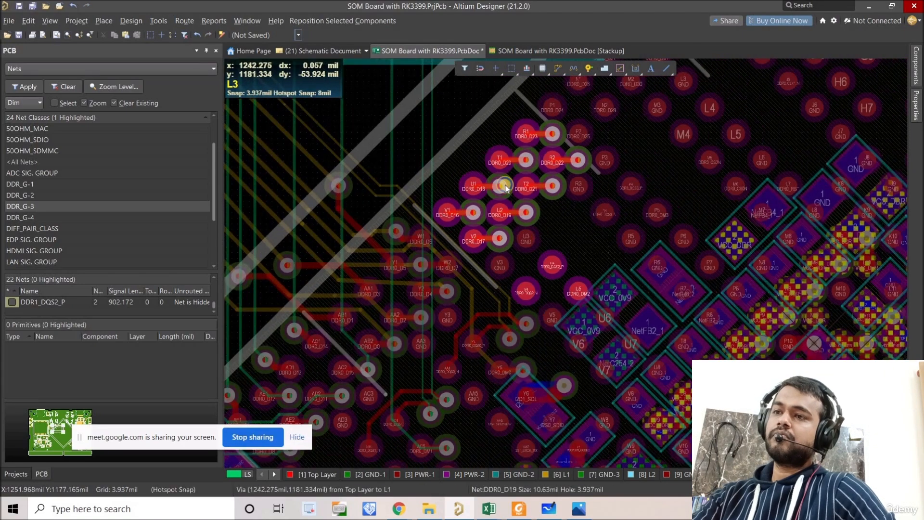
{"action": "scroll", "coordinate": [510, 196], "scroll_direction": "up", "scroll_amount": 6, "text": "ctrl"}
{"action": "right_click_drag", "start_coordinate": [492, 274], "coordinate": [467, 273]}
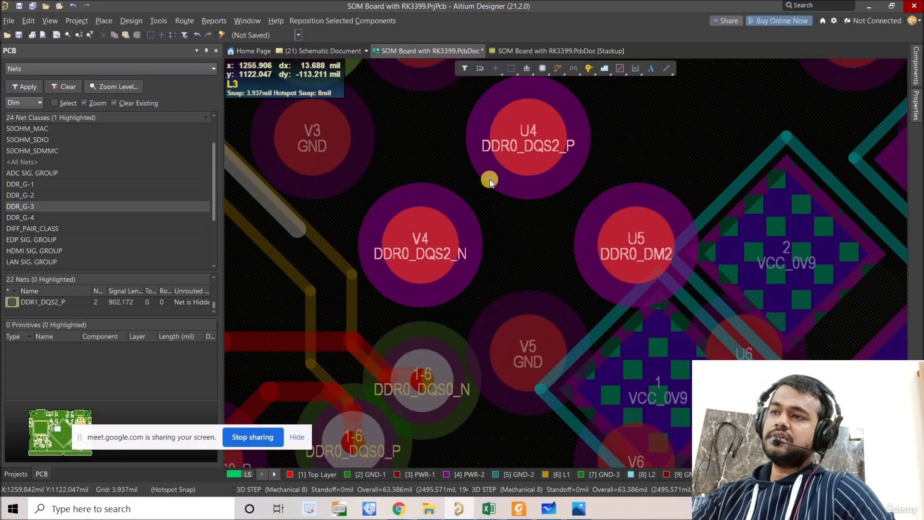
Paste the 1-6 via fanout onto RK3399 pad U5 (DDR0_DM2).
{"action": "right_click_drag", "start_coordinate": [701, 251], "coordinate": [623, 246]}
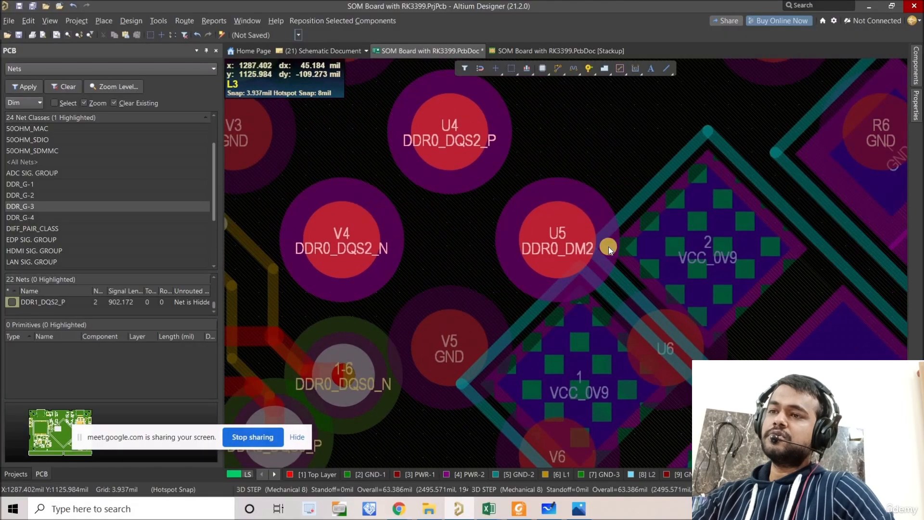
{"action": "key", "text": "ctrl+v"}
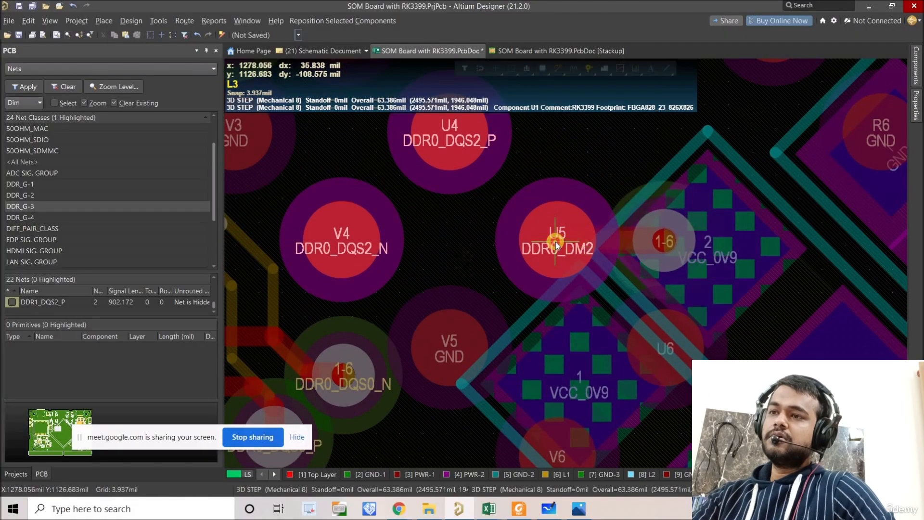
{"action": "left_click", "coordinate": [556, 245]}
{"action": "scroll", "coordinate": [578, 226], "scroll_direction": "down", "scroll_amount": 2, "text": "ctrl"}
{"action": "scroll", "coordinate": [621, 262], "scroll_direction": "down", "scroll_amount": 8, "text": "ctrl"}
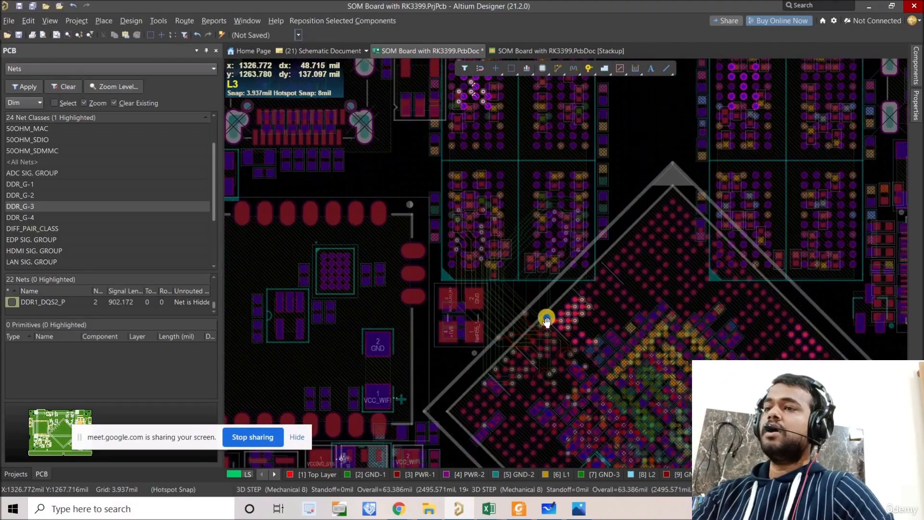
Make L1 the active layer and show it in single-layer mode around the RK3399 DDR fanout vias.
{"action": "mouse_move", "coordinate": [547, 320]}
{"action": "right_mouse_down"}
{"action": "mouse_move", "coordinate": [538, 338]}
{"action": "mouse_move", "coordinate": [545, 315]}
{"action": "right_mouse_up"}
{"action": "key", "text": "shift+s"}
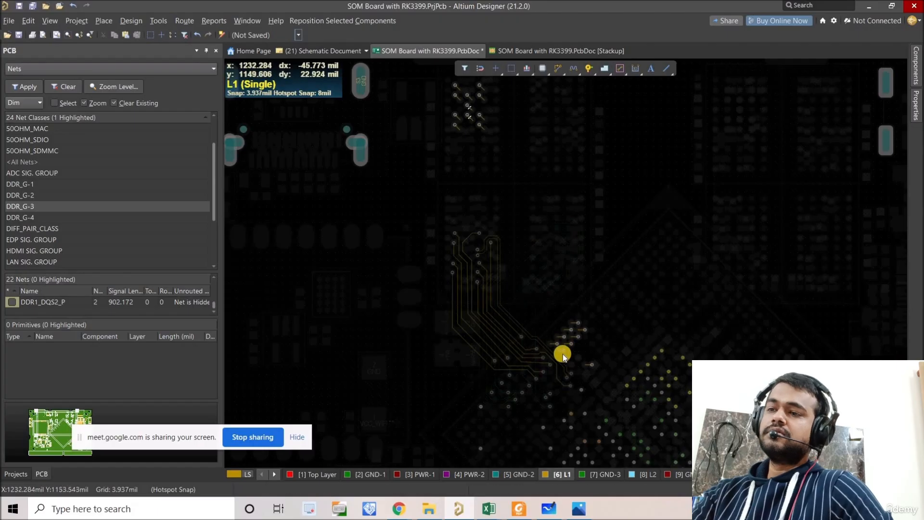
{"action": "scroll", "coordinate": [543, 360], "scroll_direction": "up", "scroll_amount": 5, "text": "ctrl"}
{"action": "right_click_drag", "start_coordinate": [541, 361], "coordinate": [551, 337]}
{"action": "scroll", "coordinate": [551, 320], "scroll_direction": "up", "scroll_amount": 7, "text": "ctrl"}
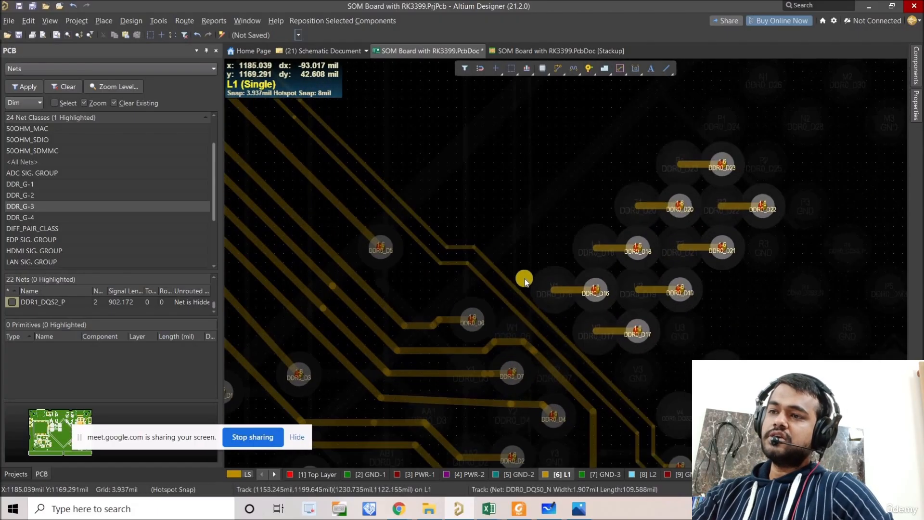
Move the DDR0_D16 via away from its RK3399 pad into the free area above the DDR0_D5 via, and delete its stretched L1 track.
{"action": "scroll", "coordinate": [527, 279], "scroll_direction": "down", "scroll_amount": 8, "text": "ctrl"}
{"action": "scroll", "coordinate": [553, 289], "scroll_direction": "up", "scroll_amount": 3, "text": "ctrl"}
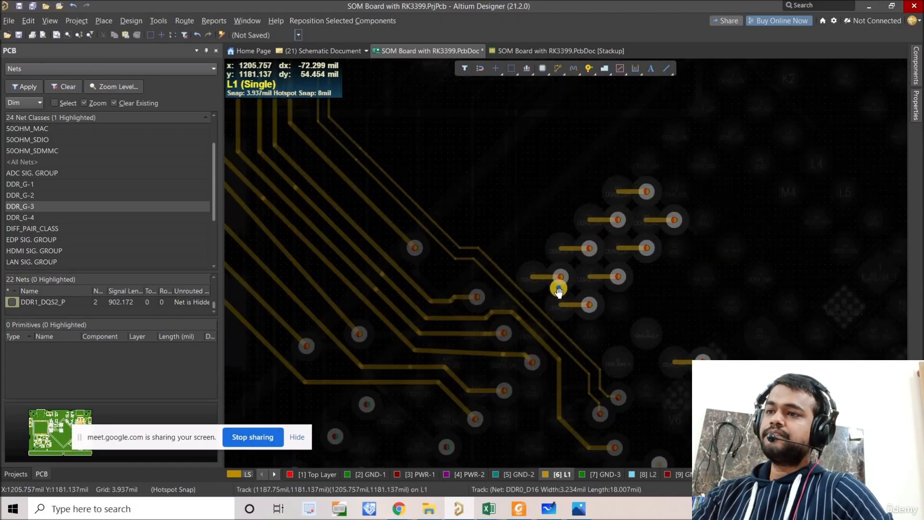
{"action": "scroll", "coordinate": [586, 325], "scroll_direction": "up", "scroll_amount": 4, "text": "ctrl"}
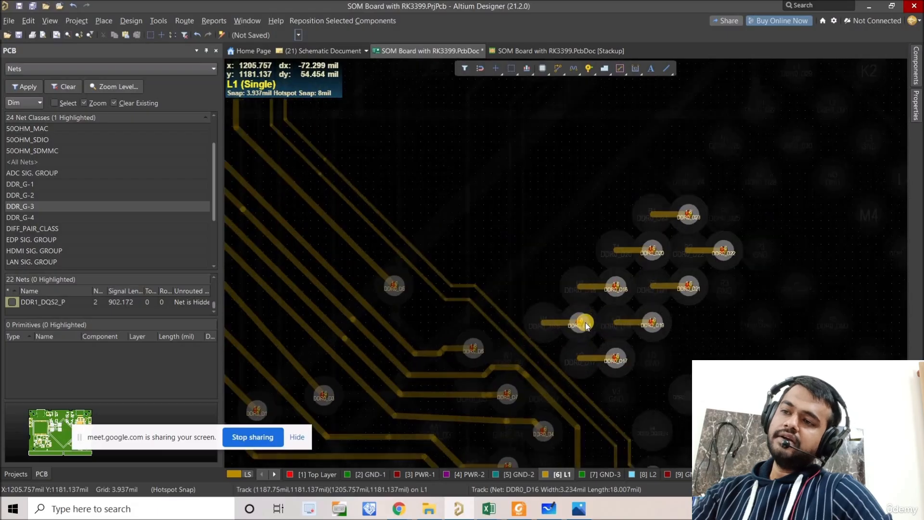
{"action": "left_click_drag", "start_coordinate": [582, 325], "coordinate": [437, 219]}
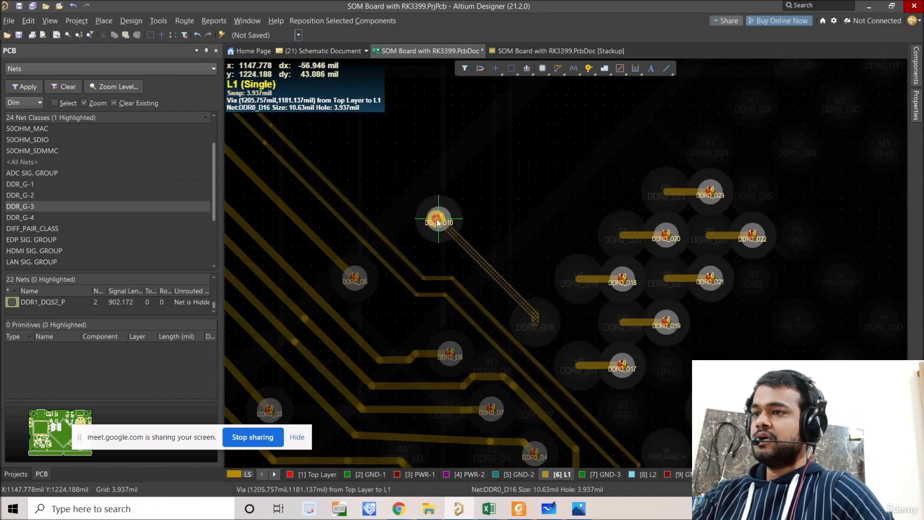
{"action": "left_click", "coordinate": [507, 292]}
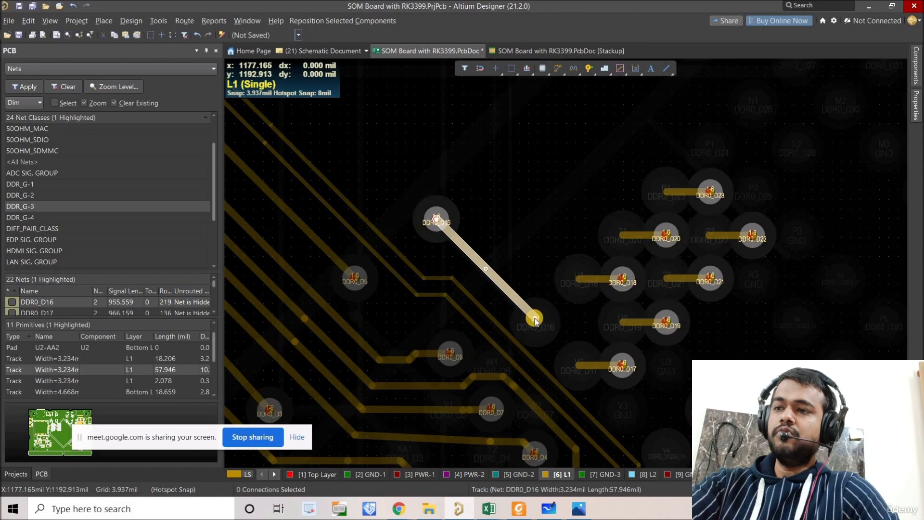
{"action": "key", "text": "Delete"}
{"action": "left_click_drag", "start_coordinate": [581, 359], "coordinate": [500, 278]}
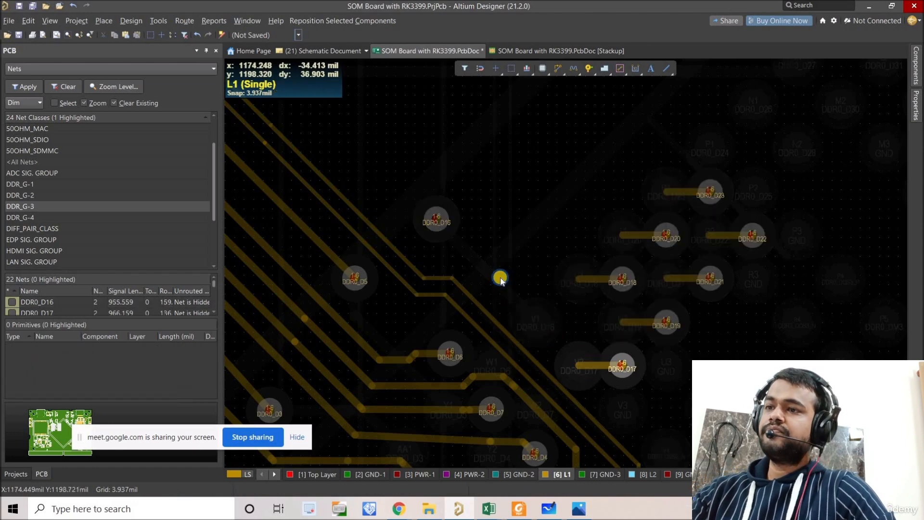
Try routing DDR0_D16 on L1 from its memory via straight down between the first two columns of fanout vias.
{"action": "scroll", "coordinate": [501, 278], "scroll_direction": "down", "scroll_amount": 1, "text": "ctrl"}
{"action": "scroll", "coordinate": [509, 283], "scroll_direction": "down", "scroll_amount": 3, "text": "ctrl"}
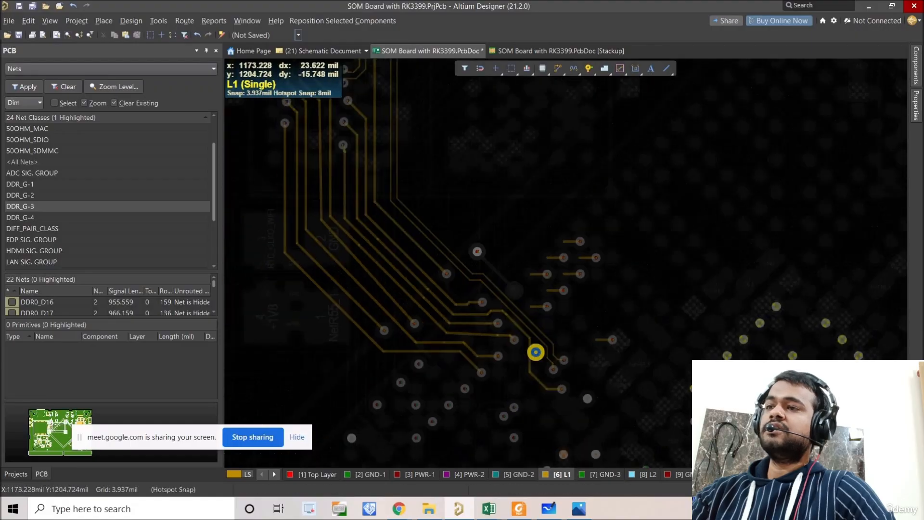
{"action": "scroll", "coordinate": [530, 338], "scroll_direction": "down", "scroll_amount": 2, "text": "ctrl"}
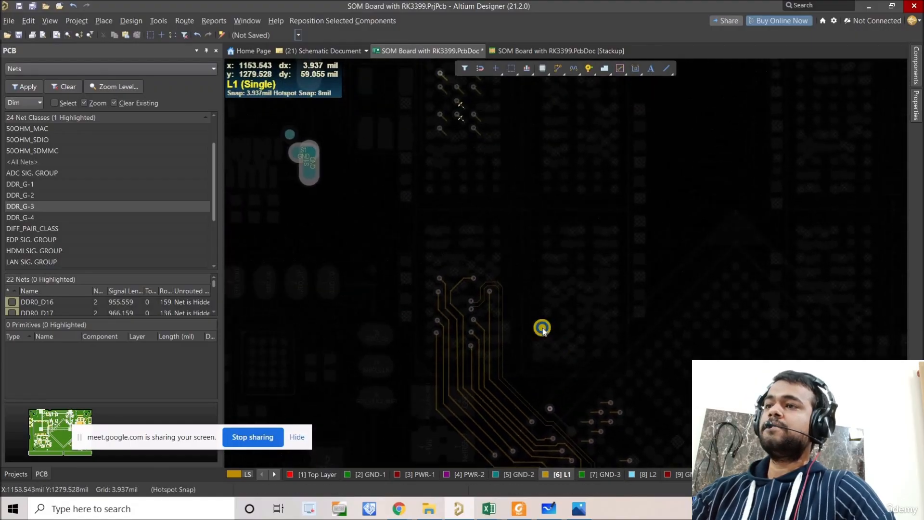
{"action": "right_click_drag", "start_coordinate": [464, 141], "coordinate": [461, 155]}
{"action": "left_click", "coordinate": [557, 65]}
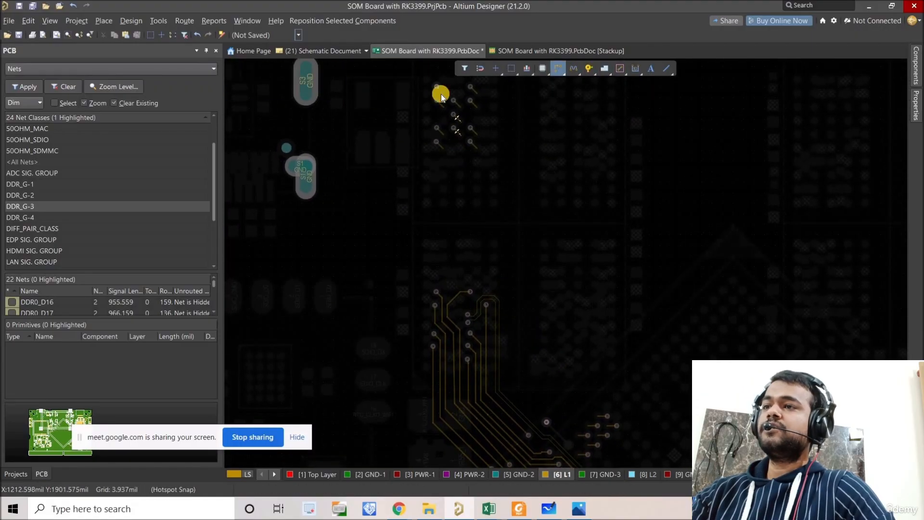
{"action": "scroll", "coordinate": [427, 82], "scroll_direction": "up", "scroll_amount": 2, "text": "ctrl"}
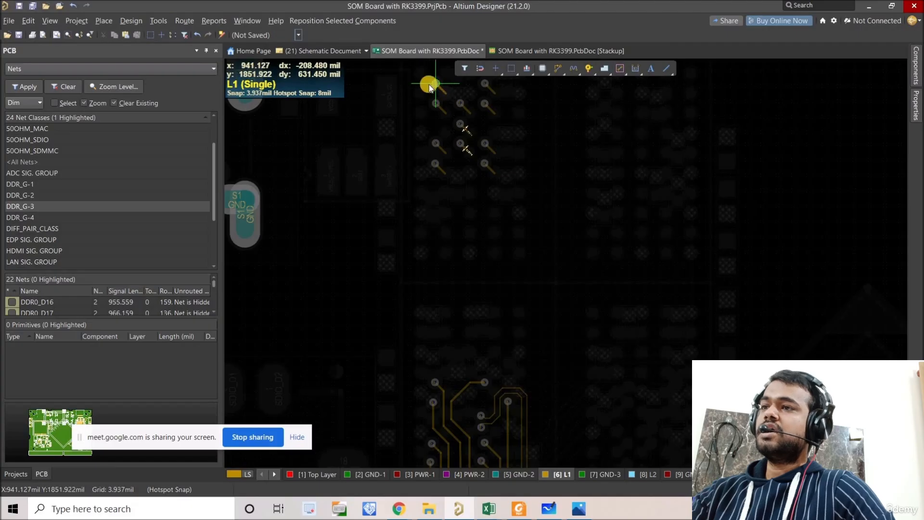
{"action": "left_click", "coordinate": [430, 84]}
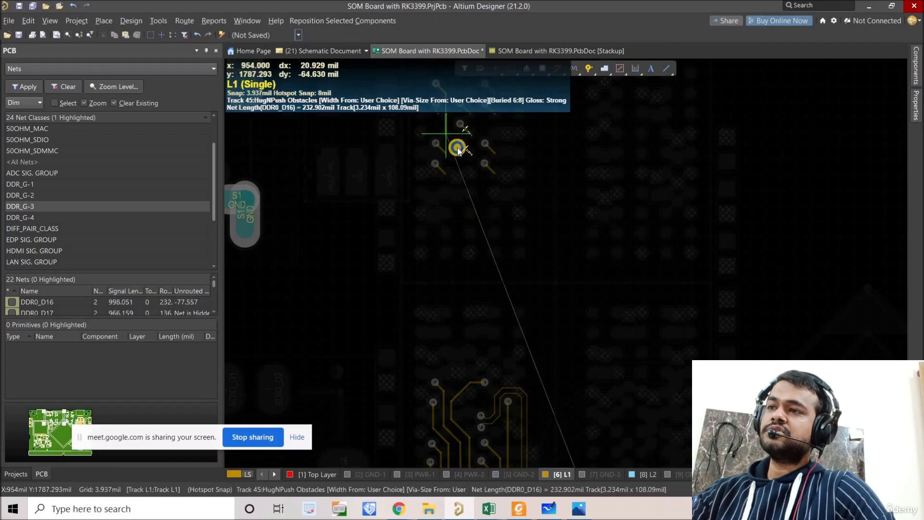
{"action": "mouse_move", "coordinate": [457, 147]}
{"action": "right_mouse_down"}
{"action": "mouse_move", "coordinate": [457, 158]}
{"action": "mouse_move", "coordinate": [444, 148]}
{"action": "right_mouse_up"}
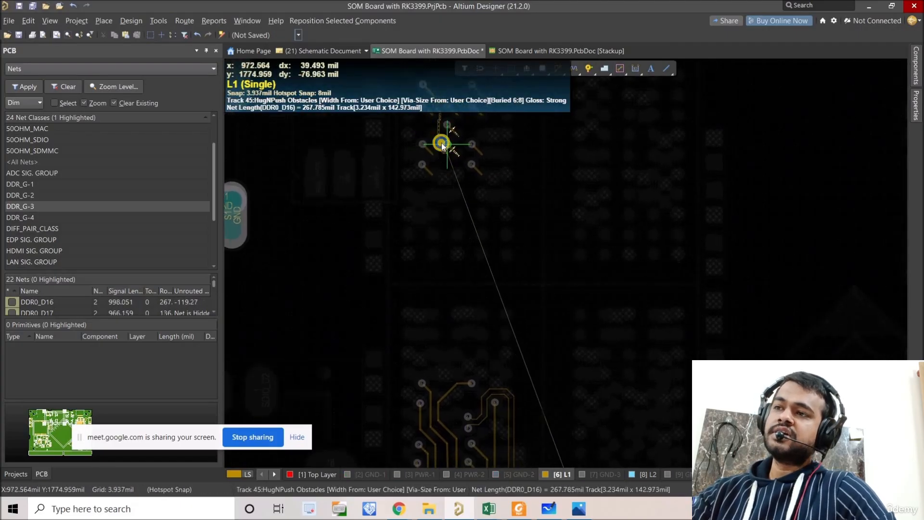
{"action": "right_click_drag", "start_coordinate": [459, 229], "coordinate": [486, 293]}
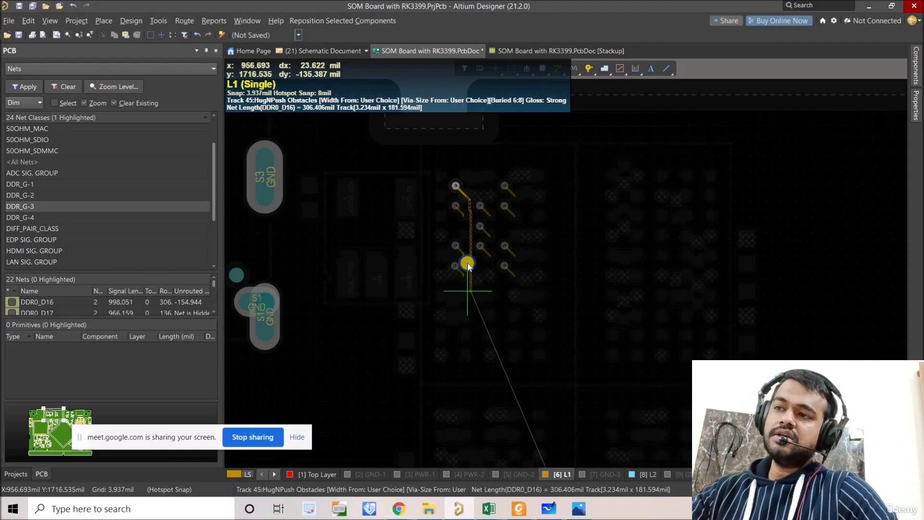
{"action": "right_click_drag", "start_coordinate": [467, 263], "coordinate": [461, 223]}
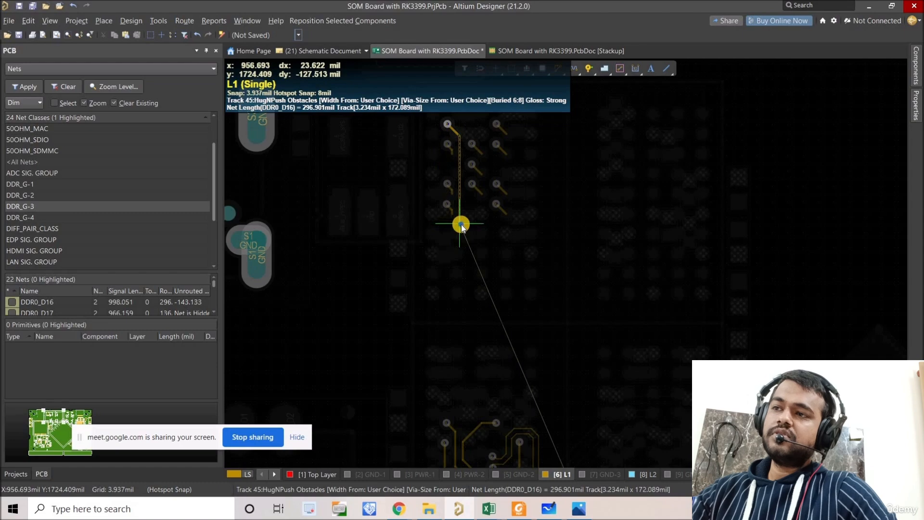
{"action": "right_click", "coordinate": [443, 175]}
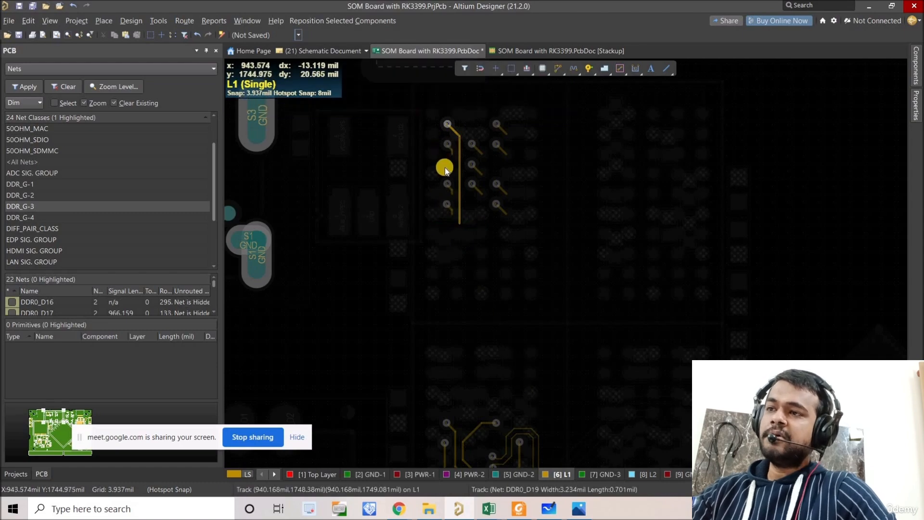
Route DDR0_D16 on L1 from its memory via around the outer side of the fanout and down to its relocated RK3399 via.
{"action": "scroll", "coordinate": [450, 203], "scroll_direction": "down", "scroll_amount": 4, "text": "ctrl"}
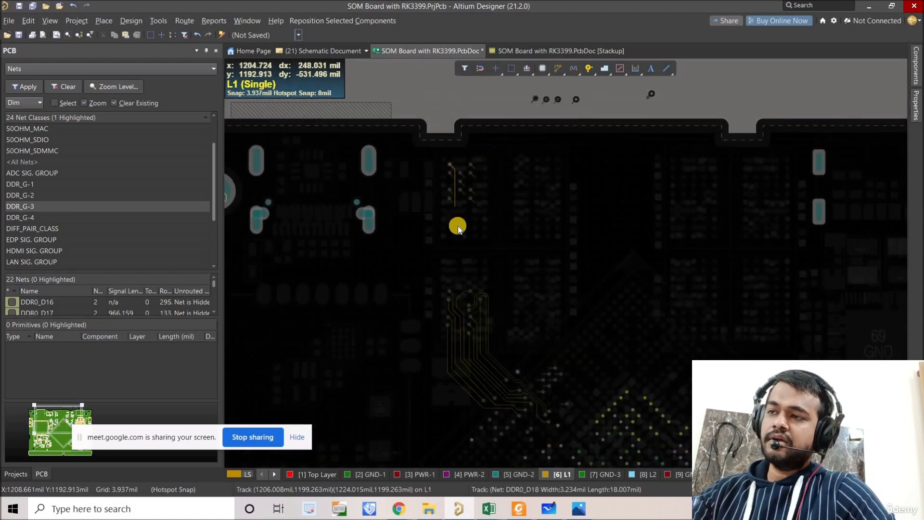
{"action": "scroll", "coordinate": [458, 169], "scroll_direction": "up", "scroll_amount": 2, "text": "ctrl"}
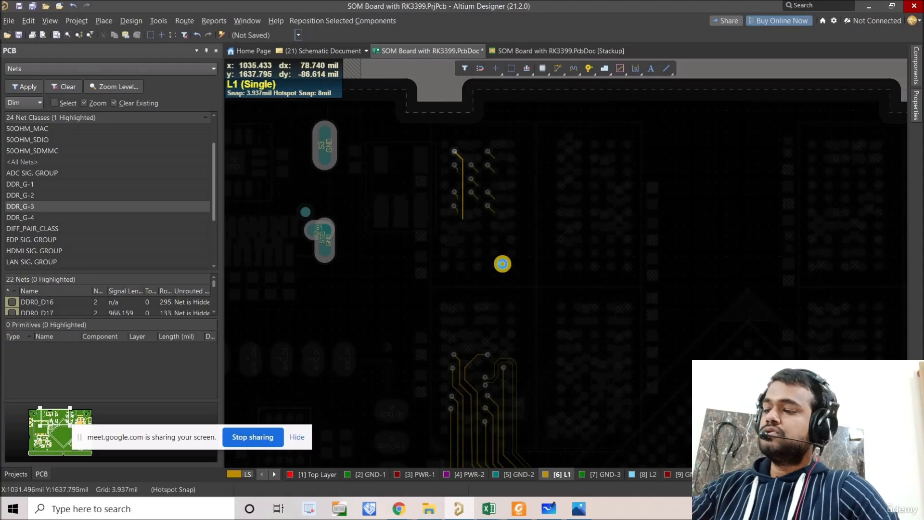
{"action": "scroll", "coordinate": [465, 168], "scroll_direction": "up", "scroll_amount": 2, "text": "ctrl"}
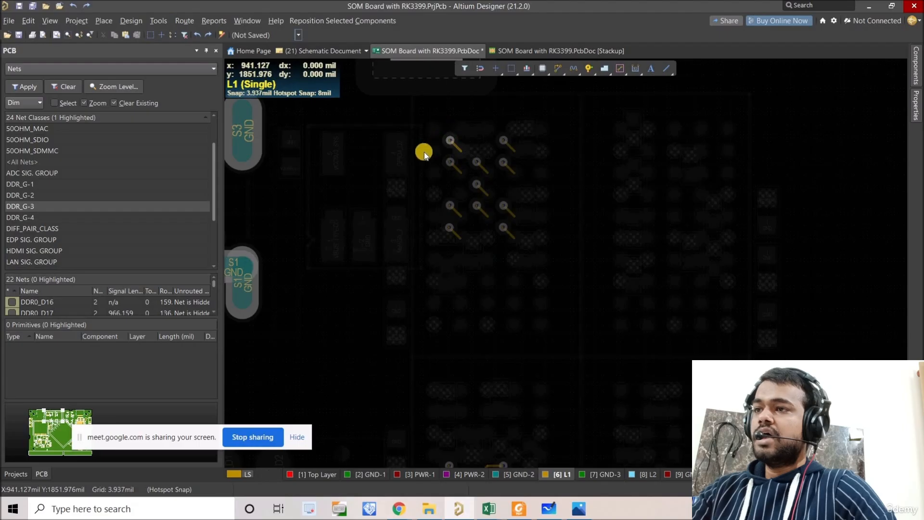
{"action": "left_click", "coordinate": [418, 166]}
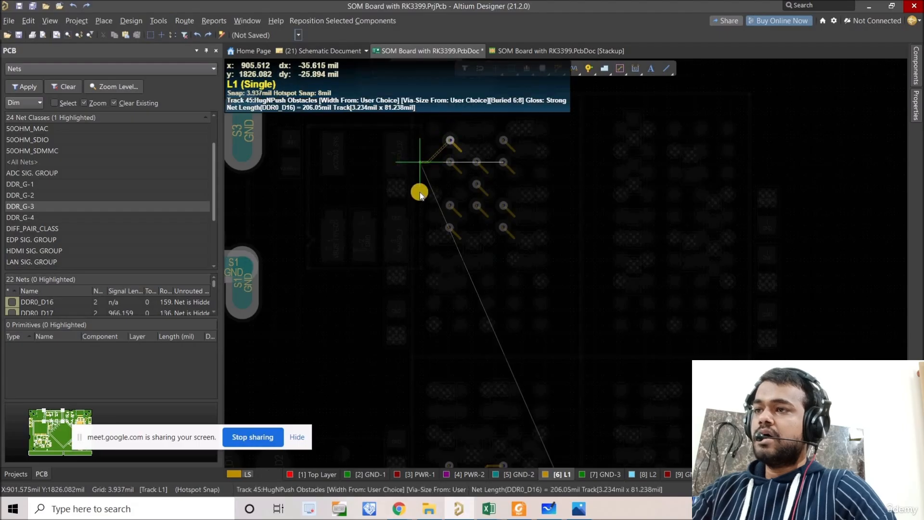
{"action": "left_click", "coordinate": [426, 256]}
{"action": "right_click_drag", "start_coordinate": [449, 324], "coordinate": [399, 143]}
{"action": "scroll", "coordinate": [459, 193], "scroll_direction": "down", "scroll_amount": 2, "text": "ctrl"}
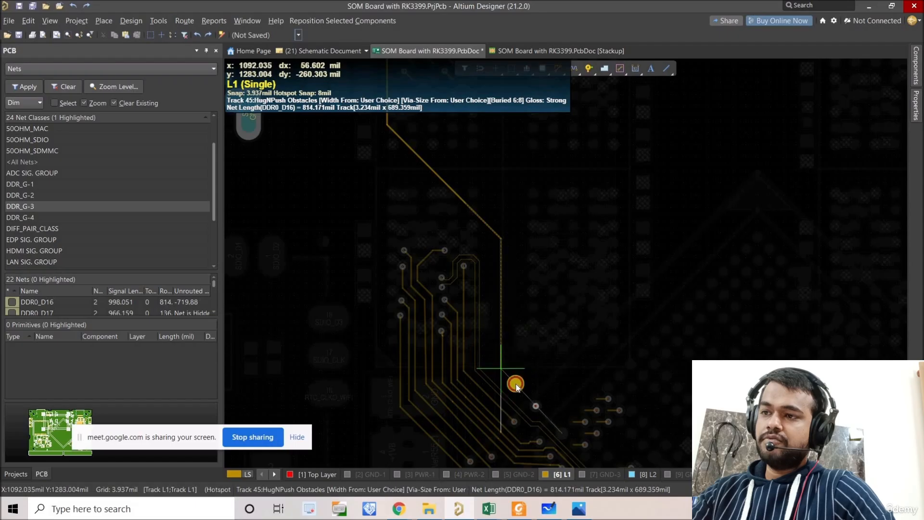
{"action": "left_click", "coordinate": [539, 387]}
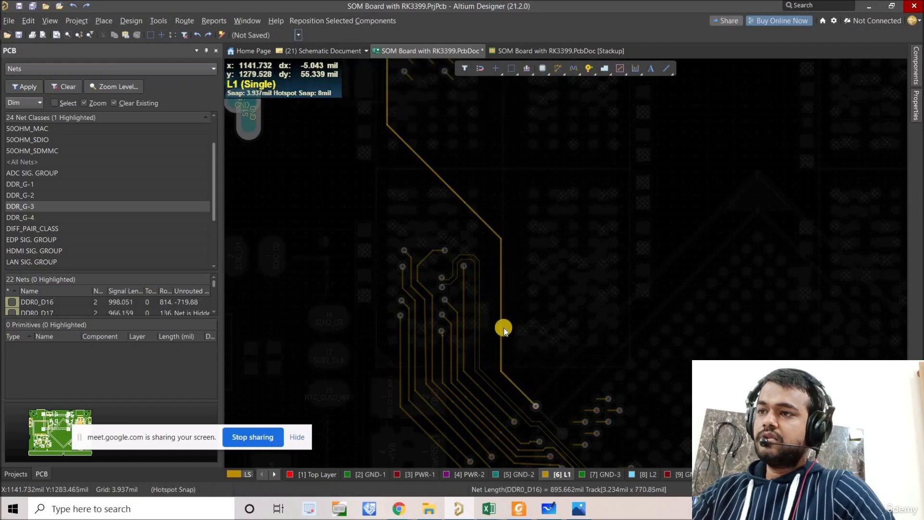
{"action": "right_click_drag", "start_coordinate": [501, 326], "coordinate": [519, 370]}
{"action": "right_click_drag", "start_coordinate": [464, 248], "coordinate": [448, 212]}
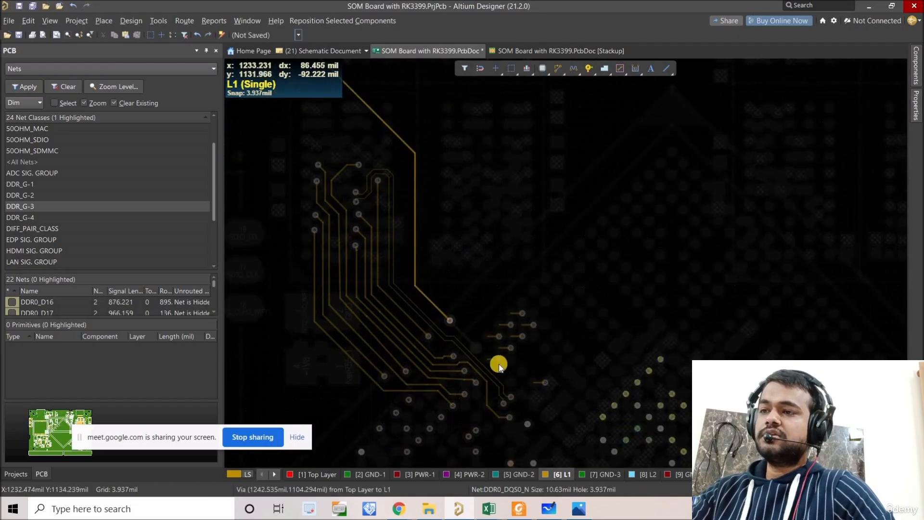
Route DDR0_D17 on L1 from its memory via alongside the DDR0_D16 track and around its via to the DDR0_D17 fanout at the RK3399.
{"action": "scroll", "coordinate": [512, 367], "scroll_direction": "down", "scroll_amount": 2, "text": "ctrl"}
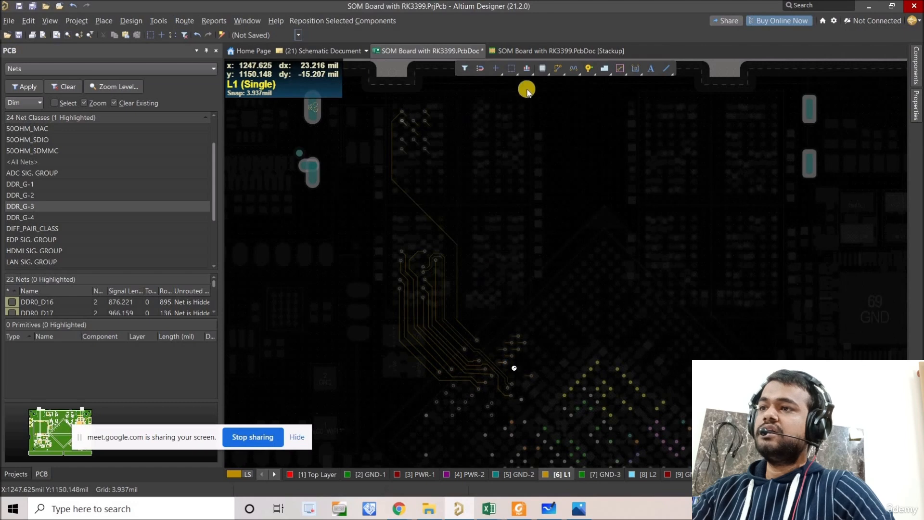
{"action": "scroll", "coordinate": [397, 113], "scroll_direction": "up", "scroll_amount": 4, "text": "ctrl"}
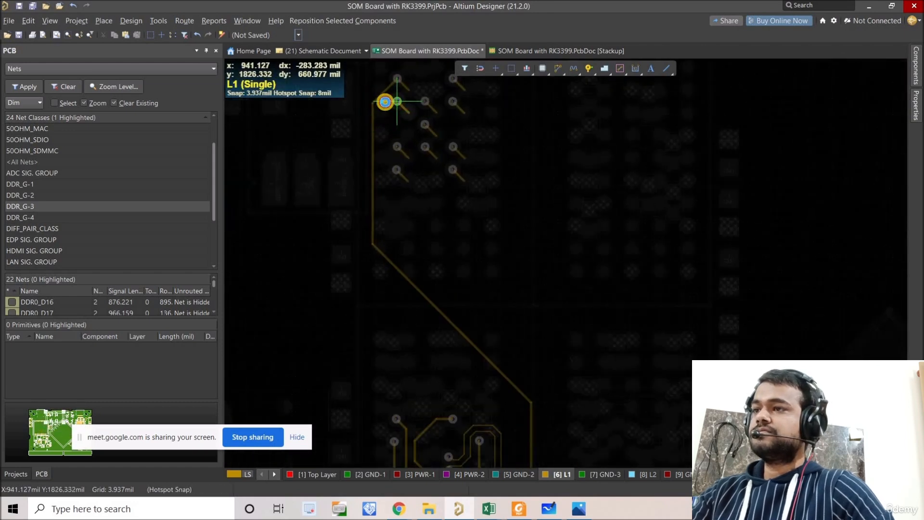
{"action": "left_click", "coordinate": [384, 126]}
{"action": "left_click", "coordinate": [382, 161]}
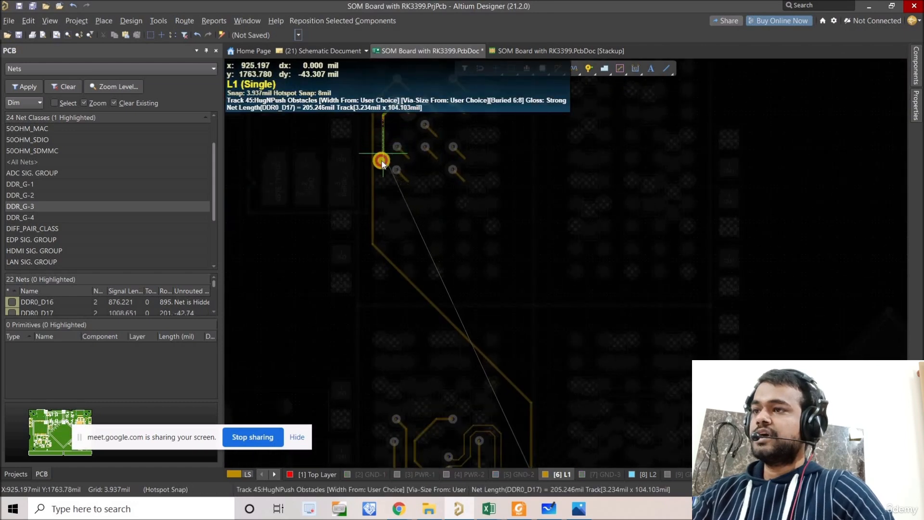
{"action": "left_click", "coordinate": [396, 248]}
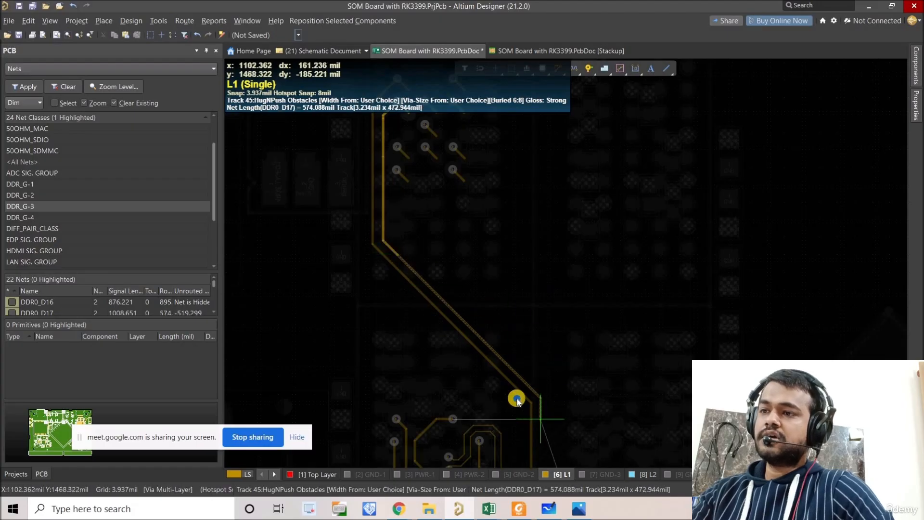
{"action": "scroll", "coordinate": [456, 237], "scroll_direction": "down", "scroll_amount": 2, "text": "ctrl"}
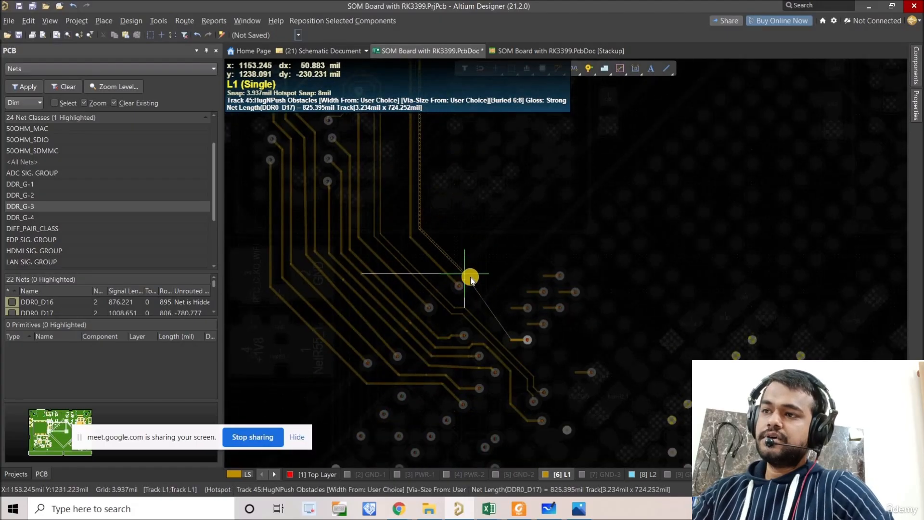
{"action": "left_click", "coordinate": [481, 307]}
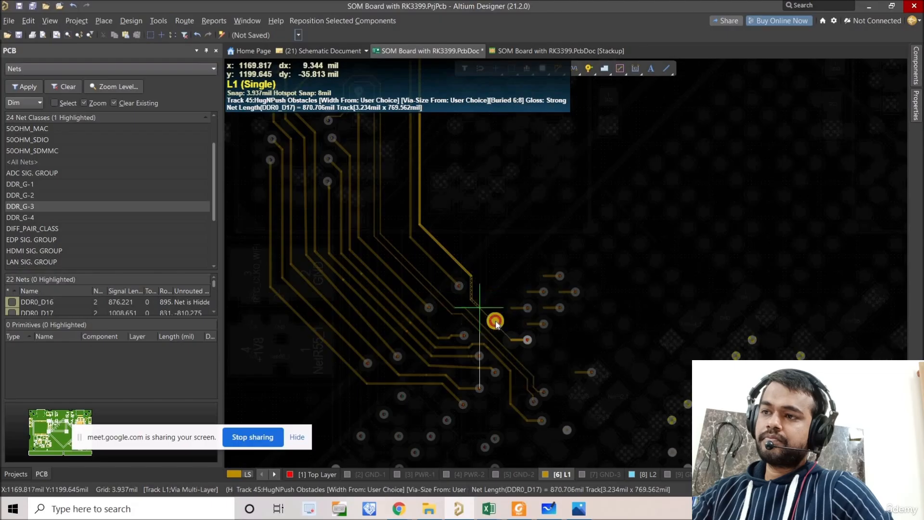
{"action": "left_click", "coordinate": [515, 343]}
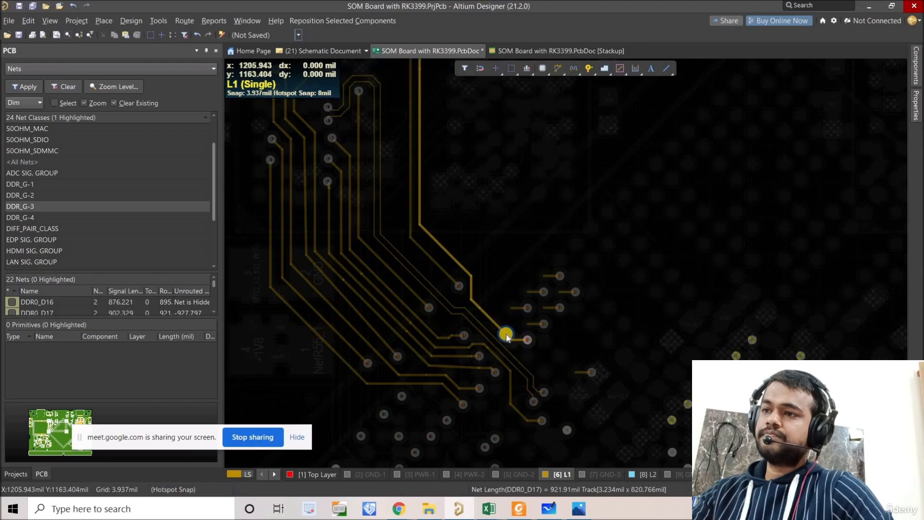
{"action": "scroll", "coordinate": [525, 347], "scroll_direction": "up", "scroll_amount": 2}
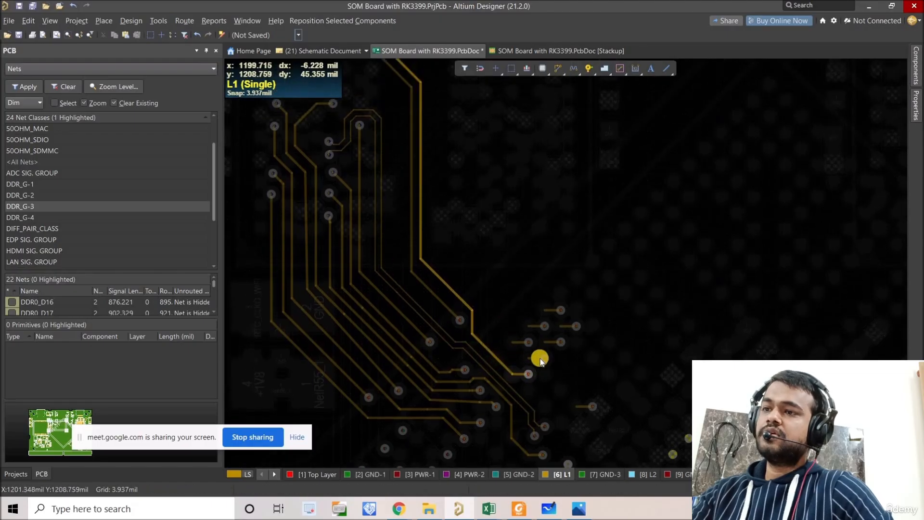
{"action": "right_click", "coordinate": [501, 319]}
{"action": "scroll", "coordinate": [502, 318], "scroll_direction": "down", "scroll_amount": 3, "text": "ctrl"}
{"action": "mouse_move", "coordinate": [502, 318]}
{"action": "right_mouse_down"}
{"action": "mouse_move", "coordinate": [503, 380]}
{"action": "mouse_move", "coordinate": [493, 399]}
{"action": "right_mouse_up"}
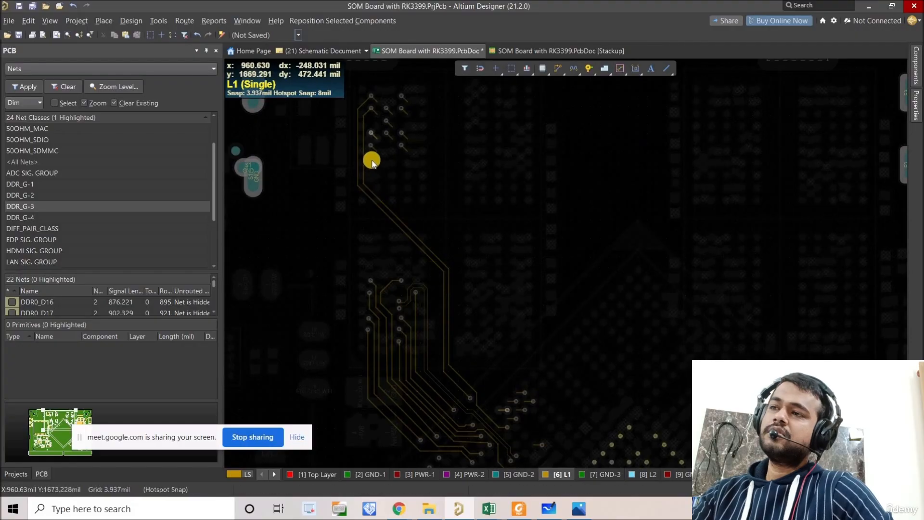
Slide the vertical DDR0_D16 and DDR0_D17 tracks on L1 outward beside the memory fanout to free a routing channel.
{"action": "scroll", "coordinate": [363, 139], "scroll_direction": "up", "scroll_amount": 3, "text": "ctrl"}
{"action": "left_click", "coordinate": [358, 158]}
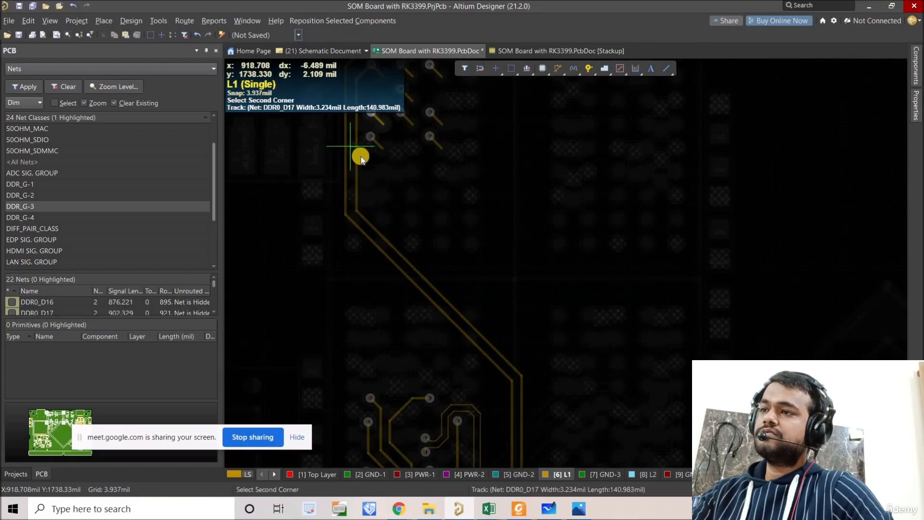
{"action": "left_click_drag", "start_coordinate": [358, 159], "coordinate": [343, 158]}
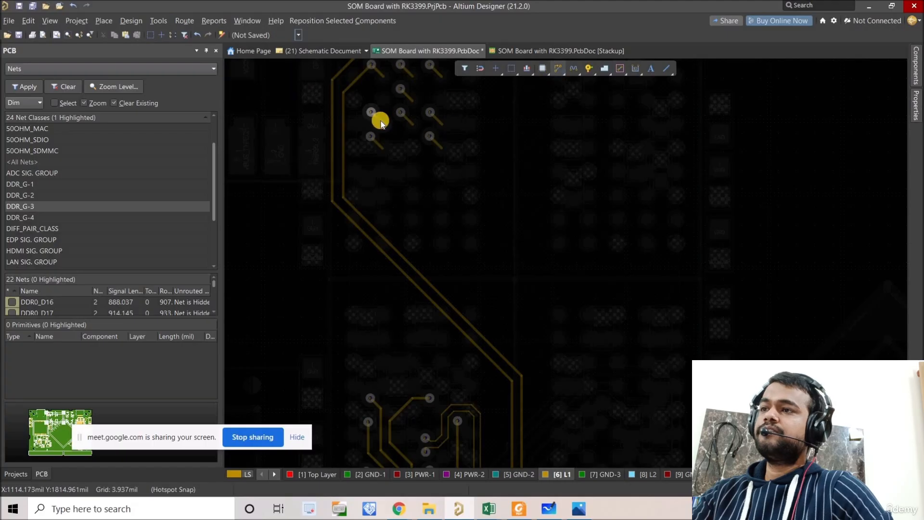
Route DDR0_D18 on L1 from its memory via alongside the DDR0_D17 track down to the DDR0_D18 fanout at the RK3399.
{"action": "left_click", "coordinate": [355, 151]}
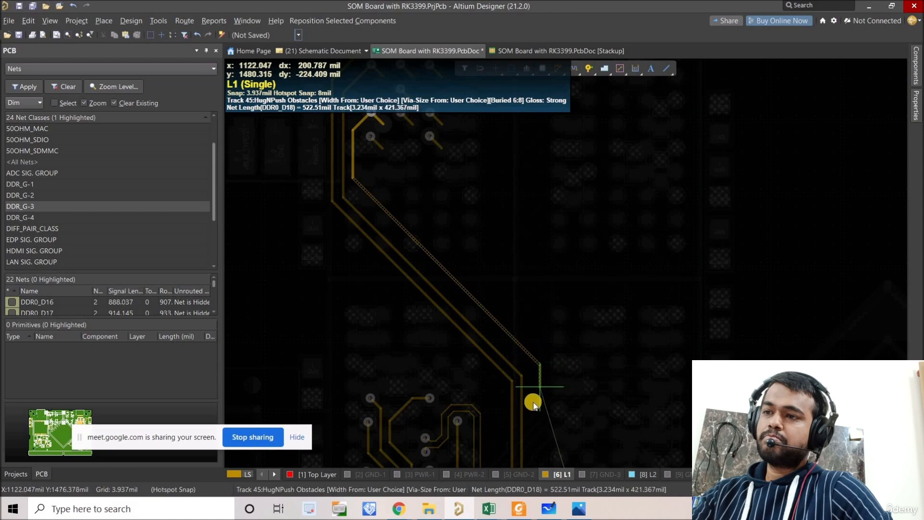
{"action": "left_click", "coordinate": [542, 413]}
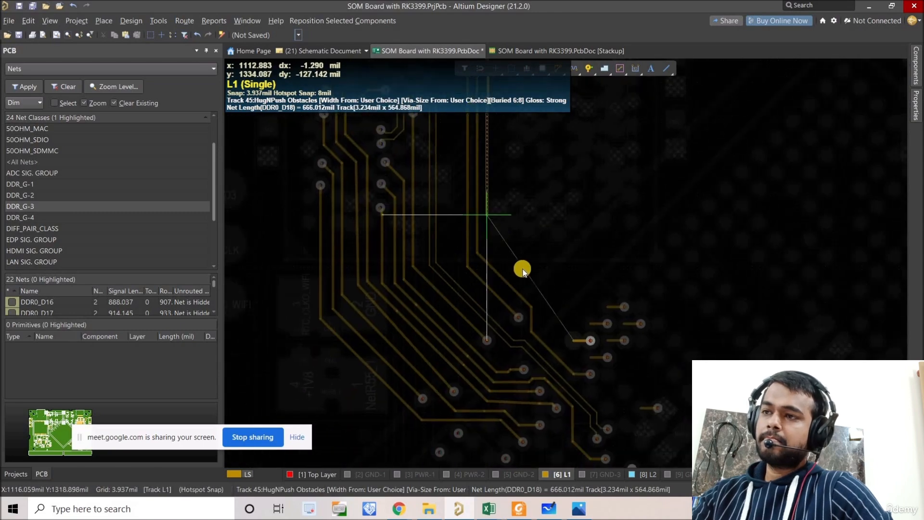
{"action": "left_click", "coordinate": [567, 341]}
Move the DDR0_D18 via away from its RK3399 pad into the free area beside the DDR0_D16 via, keeping it on its track.
{"action": "scroll", "coordinate": [582, 304], "scroll_direction": "up", "scroll_amount": 3, "text": "ctrl"}
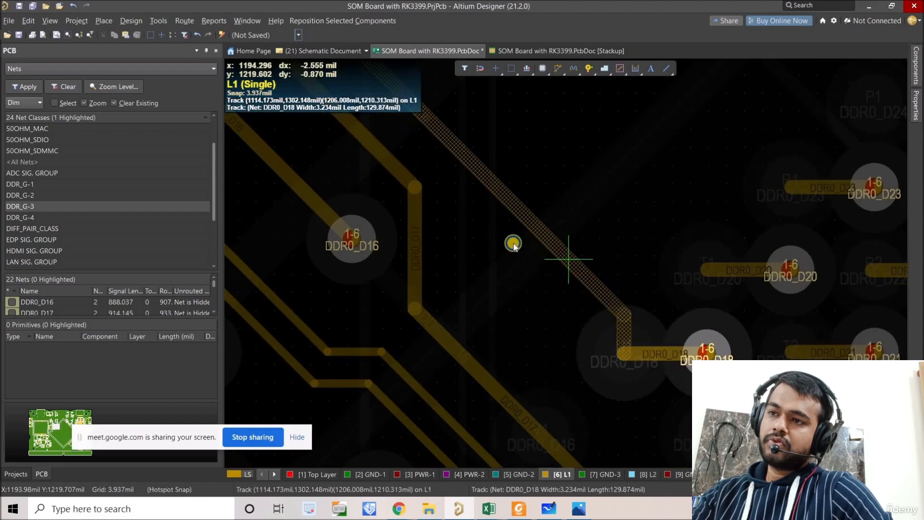
{"action": "scroll", "coordinate": [521, 268], "scroll_direction": "down", "scroll_amount": 5, "text": "ctrl"}
{"action": "left_click_drag", "start_coordinate": [578, 325], "coordinate": [470, 255]}
{"action": "scroll", "coordinate": [432, 260], "scroll_direction": "down", "scroll_amount": 3, "text": "ctrl"}
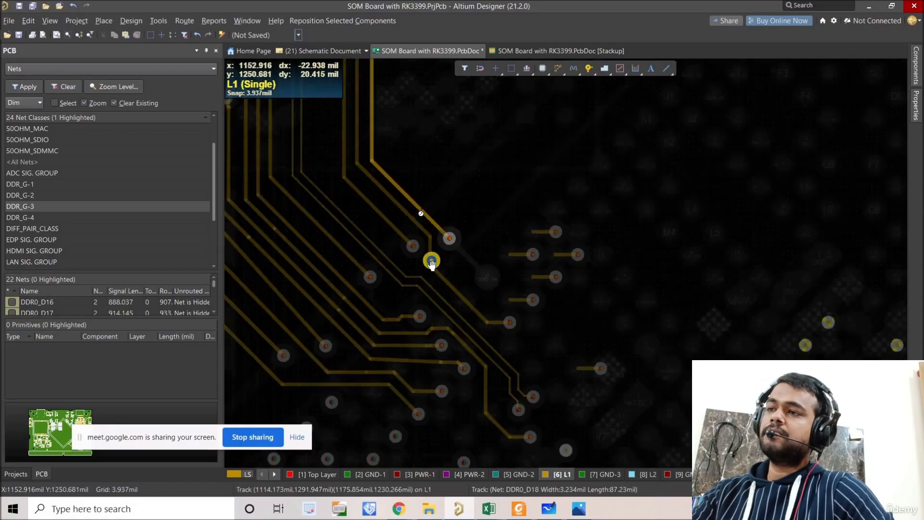
Route DDR0_D19 on L1 from its RK3399 fanout around the relocated DDR0_D18 via and alongside the DDR0_D18 track to its memory via.
{"action": "left_click", "coordinate": [562, 66]}
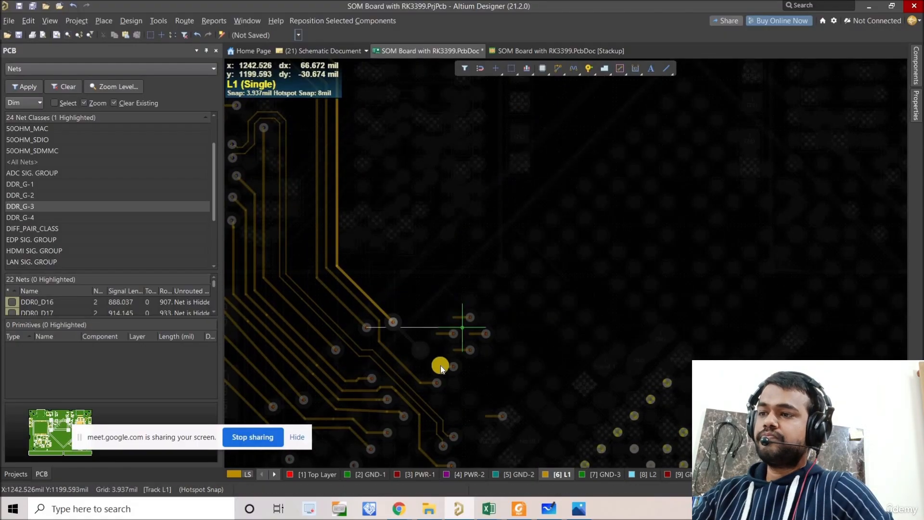
{"action": "left_click_drag", "start_coordinate": [421, 356], "coordinate": [399, 304]}
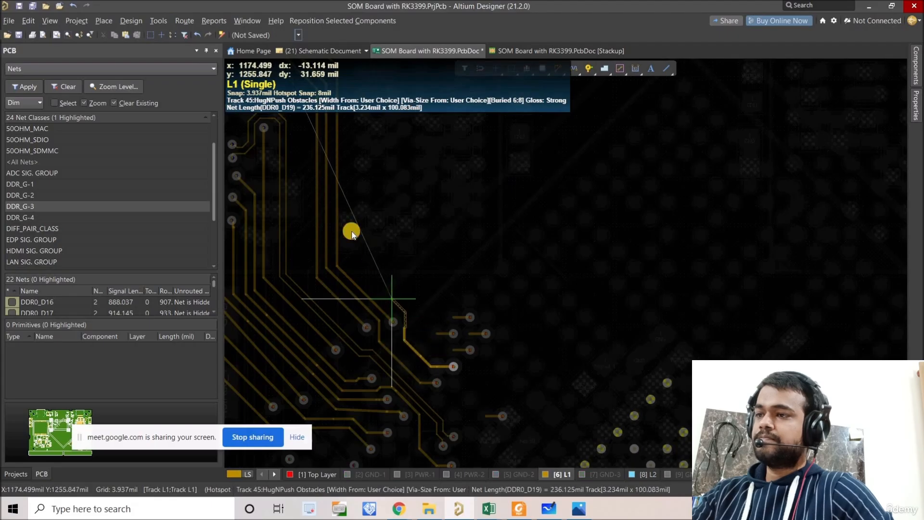
{"action": "left_click_drag", "start_coordinate": [352, 234], "coordinate": [353, 204]}
{"action": "right_click_drag", "start_coordinate": [421, 281], "coordinate": [456, 374]}
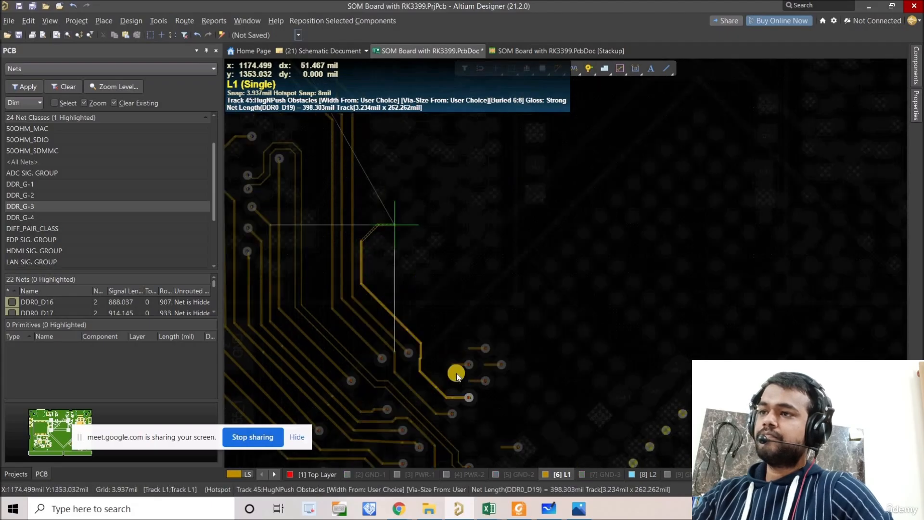
{"action": "left_click", "coordinate": [373, 229]}
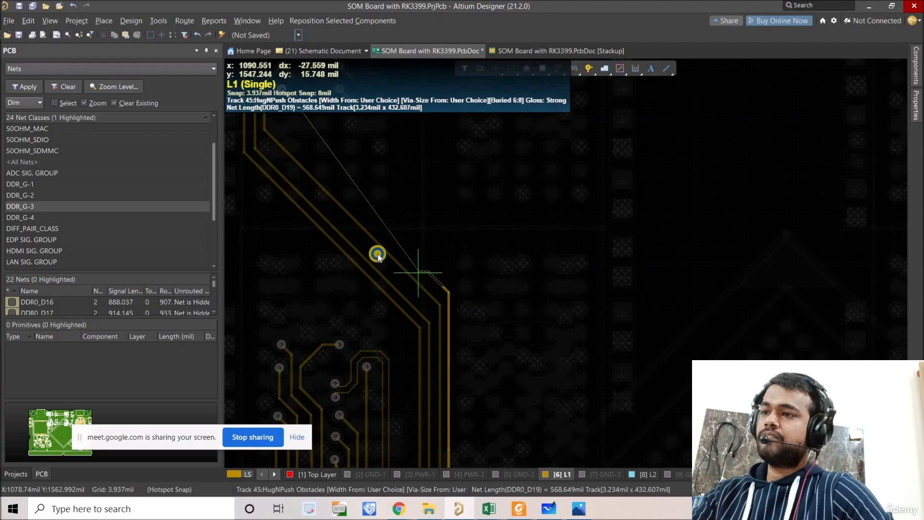
{"action": "right_click_drag", "start_coordinate": [378, 252], "coordinate": [522, 421]}
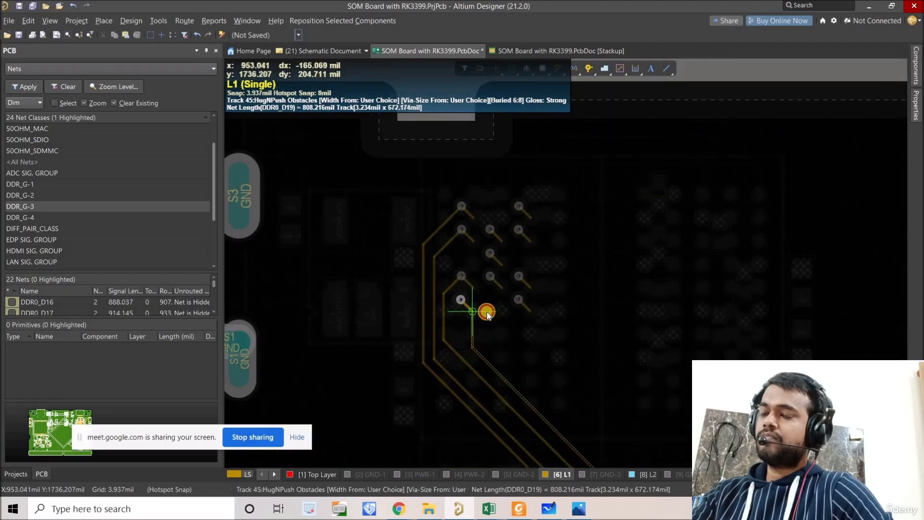
{"action": "left_click", "coordinate": [487, 313]}
Delete the leftover L1 fanout stubs at the memory vias of the routed DDR0_D18, DDR0_D17 and DDR0_D16 nets.
{"action": "scroll", "coordinate": [436, 252], "scroll_direction": "up", "scroll_amount": 2, "text": "ctrl"}
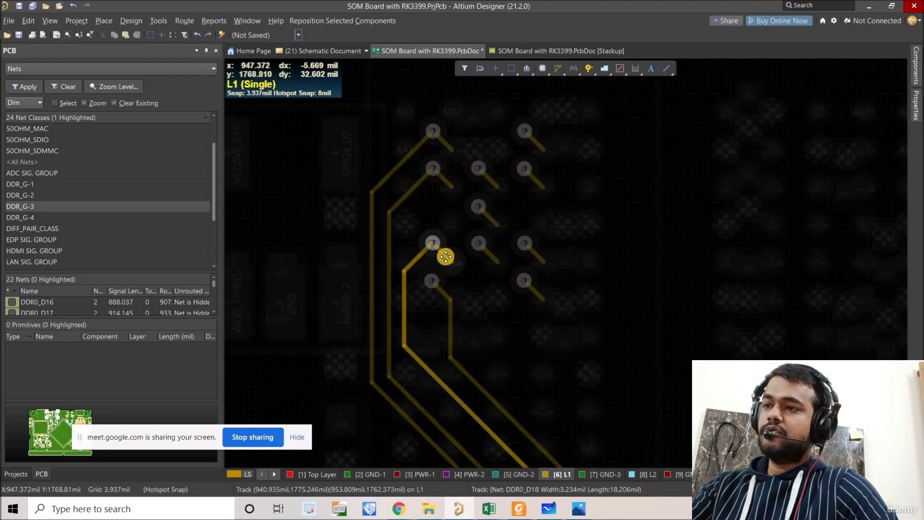
{"action": "left_click", "coordinate": [446, 256]}
{"action": "key", "text": "Delete"}
{"action": "left_click", "coordinate": [451, 181]}
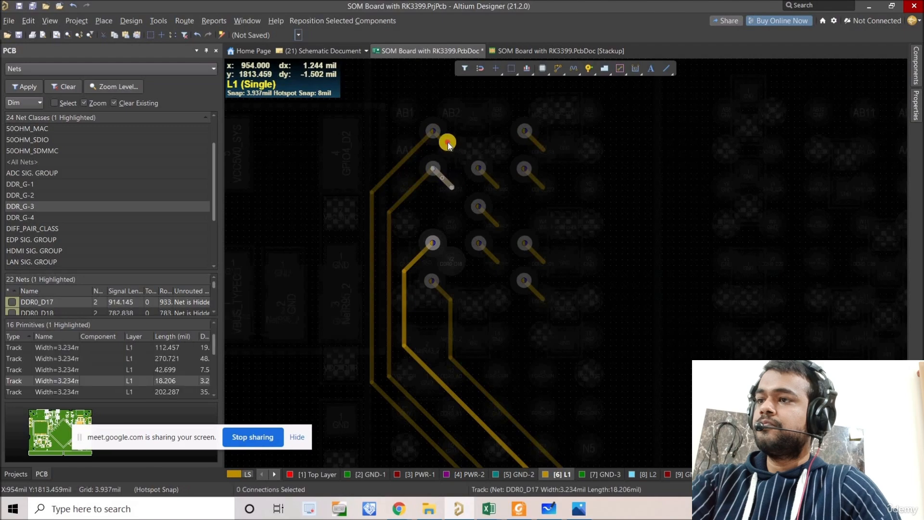
{"action": "key", "text": "Delete"}
Route DDR0_D20 on L1 from its memory via alongside the DDR0_D19 track down to the DDR0_D20 fanout at the RK3399.
{"action": "scroll", "coordinate": [361, 159], "scroll_direction": "down", "scroll_amount": 3, "text": "ctrl"}
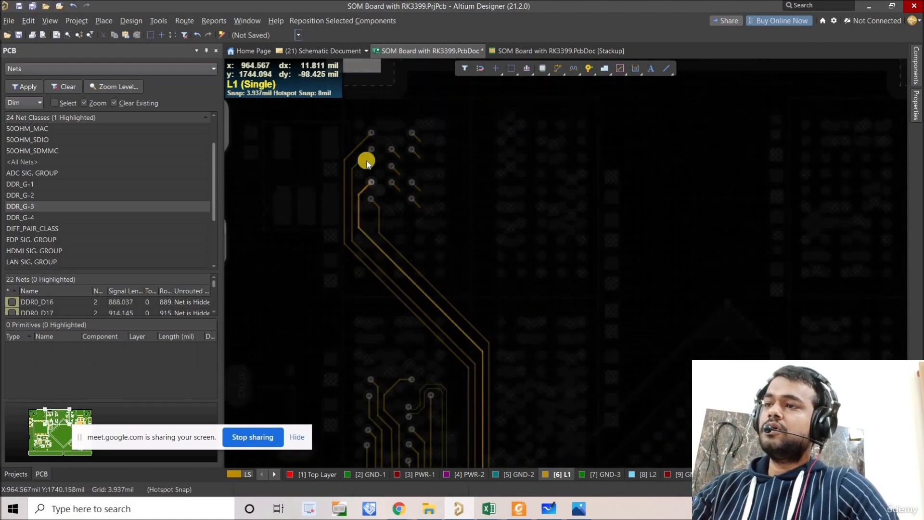
{"action": "scroll", "coordinate": [366, 162], "scroll_direction": "down", "scroll_amount": 2, "text": "ctrl"}
{"action": "scroll", "coordinate": [450, 378], "scroll_direction": "up", "scroll_amount": 2, "text": "ctrl"}
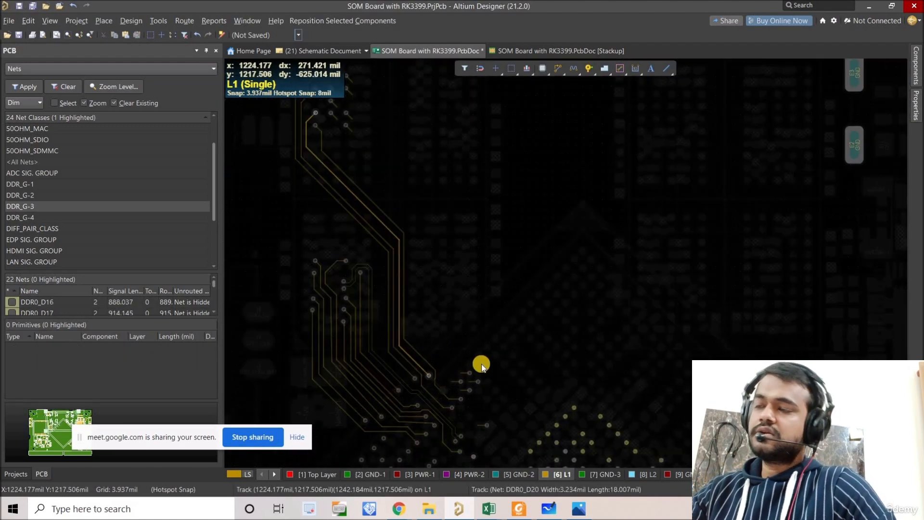
{"action": "scroll", "coordinate": [462, 392], "scroll_direction": "up", "scroll_amount": 2, "text": "ctrl"}
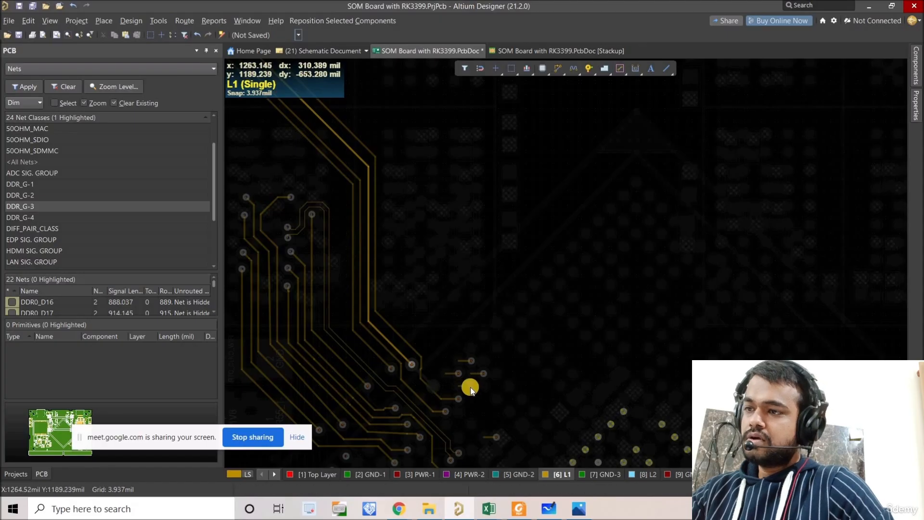
{"action": "right_click_drag", "start_coordinate": [487, 420], "coordinate": [504, 450]}
{"action": "scroll", "coordinate": [488, 407], "scroll_direction": "down", "scroll_amount": 2, "text": "ctrl"}
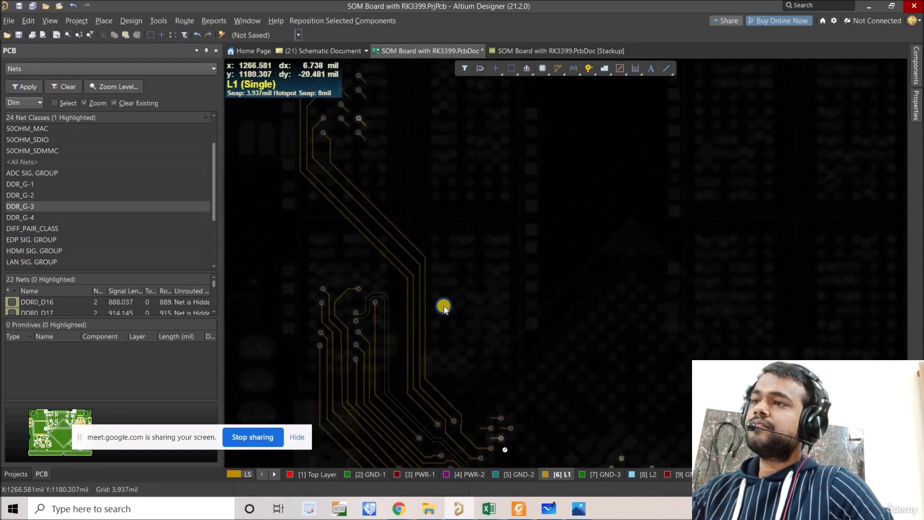
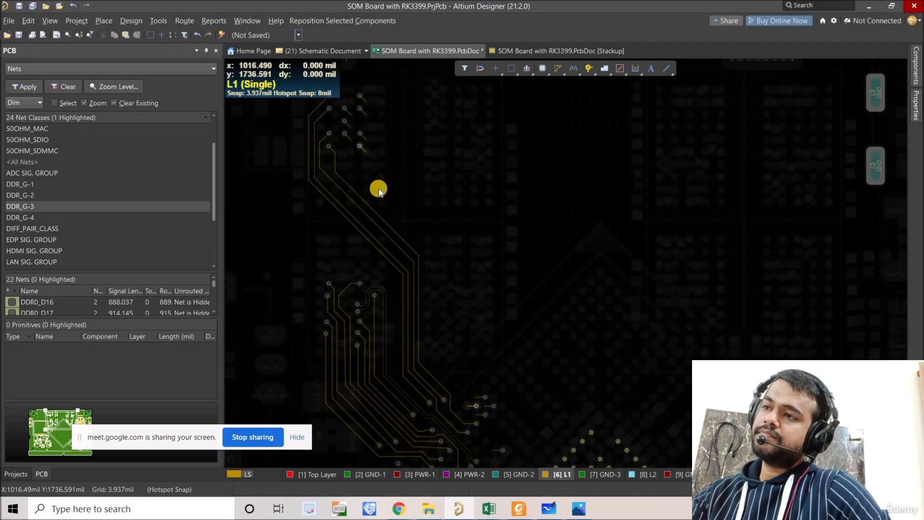
{"action": "key", "text": "ctrl+w"}
{"action": "left_click", "coordinate": [419, 232]}
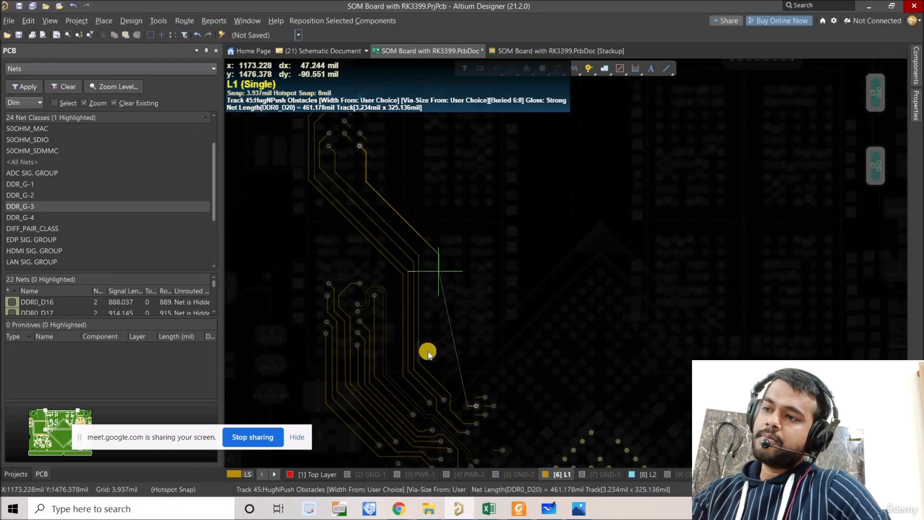
{"action": "left_click", "coordinate": [428, 354]}
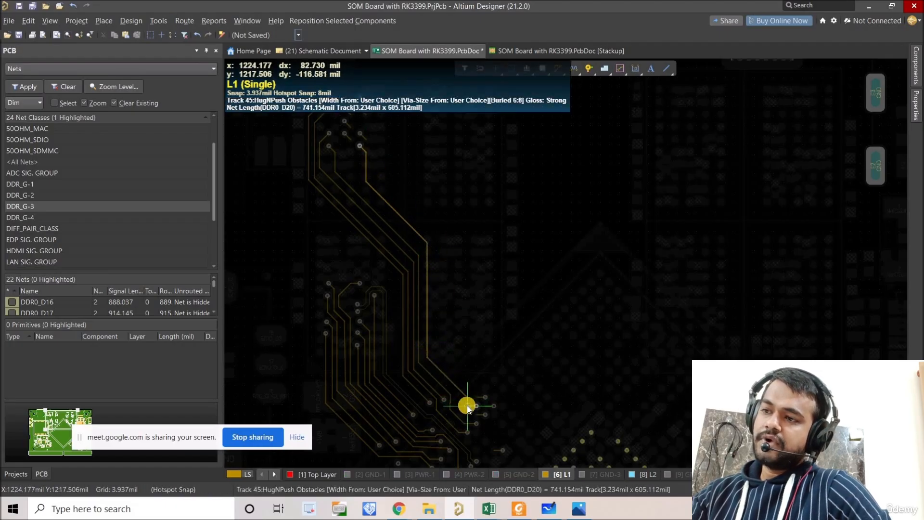
{"action": "left_click", "coordinate": [467, 406]}
Move the DDR0_D20 via away from its RK3399 pad into the free area near the DDR0_D18 via, and straighten the jog in the DDR0_D19 track.
{"action": "scroll", "coordinate": [462, 399], "scroll_direction": "up", "scroll_amount": 4, "text": "ctrl"}
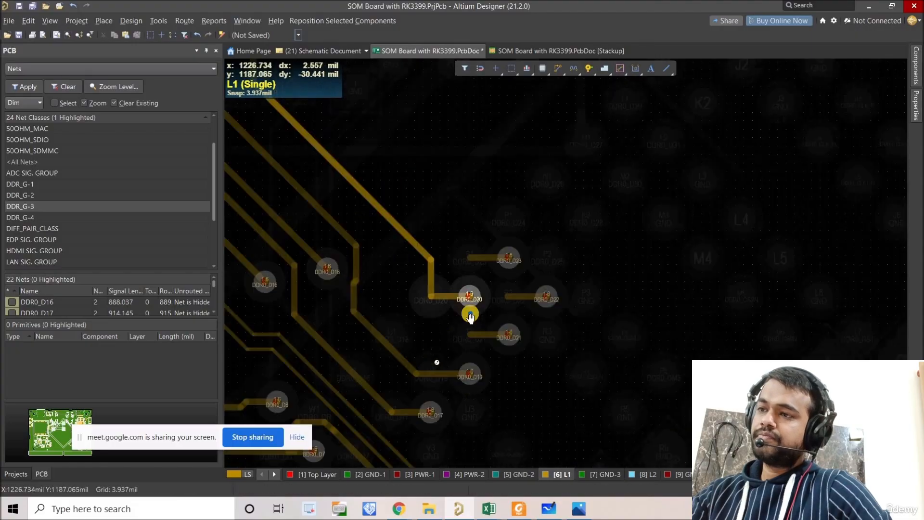
{"action": "scroll", "coordinate": [470, 316], "scroll_direction": "down", "scroll_amount": 5, "text": "ctrl"}
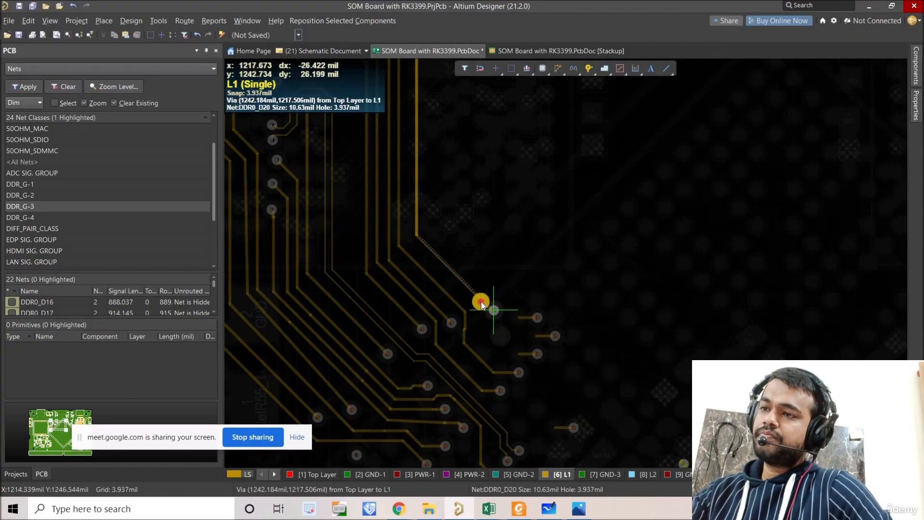
{"action": "left_click", "coordinate": [466, 322]}
{"action": "scroll", "coordinate": [465, 321], "scroll_direction": "up", "scroll_amount": 2, "text": "ctrl"}
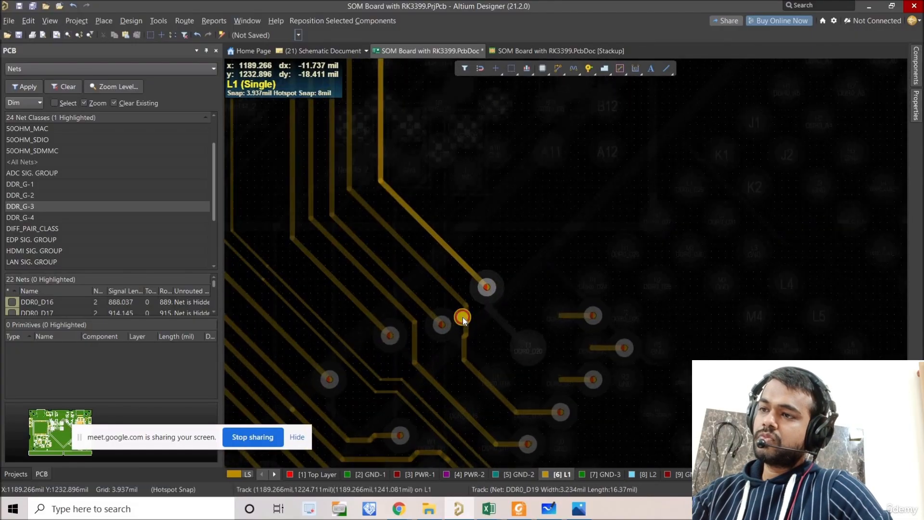
Route DDR0_D21 on L1 from its RK3399 fanout around the relocated DDR0_D20 via and alongside the DDR0_D20 track to its memory via.
{"action": "scroll", "coordinate": [459, 317], "scroll_direction": "down", "scroll_amount": 3, "text": "ctrl"}
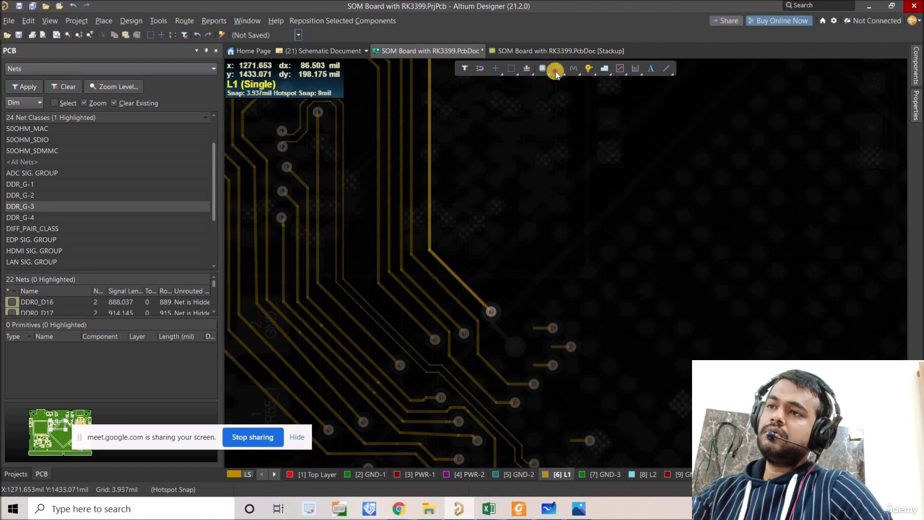
{"action": "scroll", "coordinate": [530, 361], "scroll_direction": "up", "scroll_amount": 2, "text": "ctrl"}
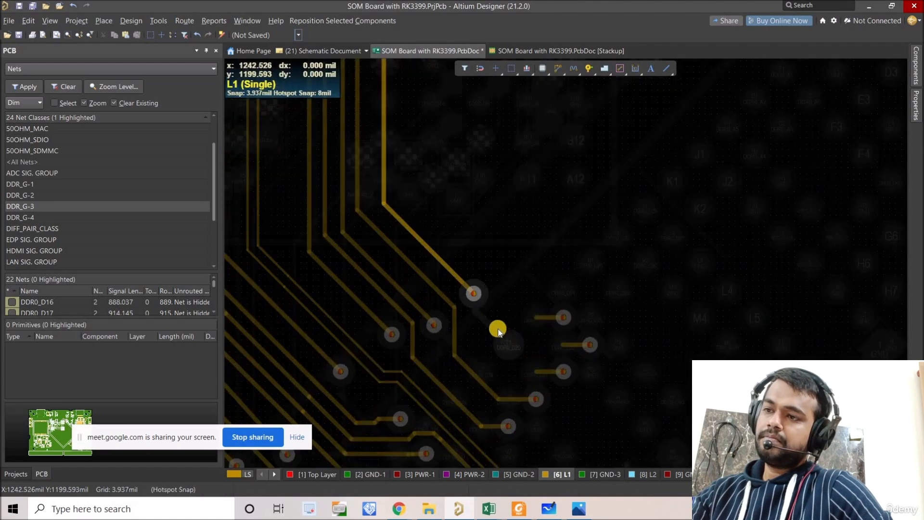
{"action": "left_click", "coordinate": [473, 292]}
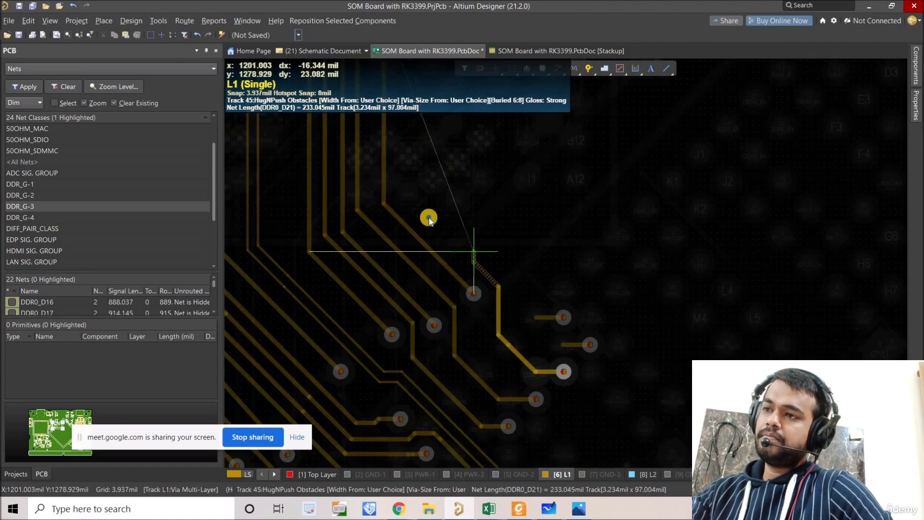
{"action": "right_click_drag", "start_coordinate": [429, 218], "coordinate": [550, 434]}
{"action": "left_click", "coordinate": [527, 265]}
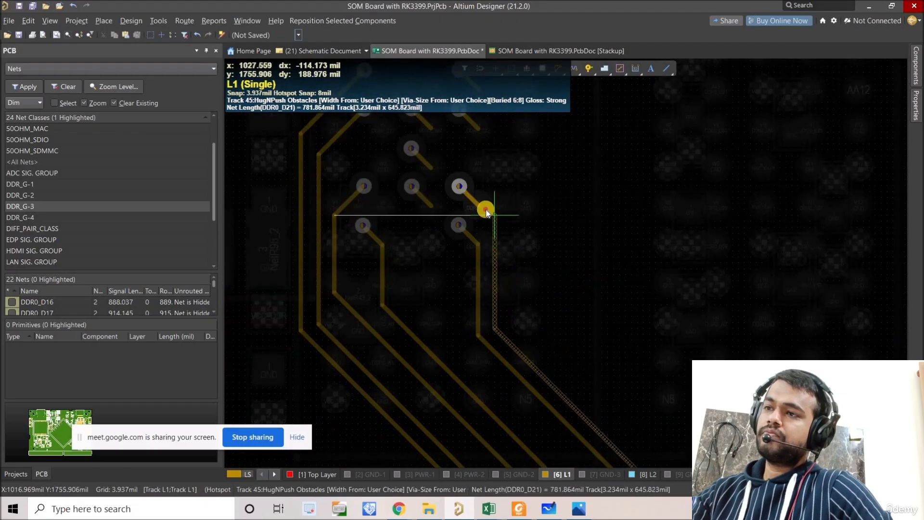
{"action": "key", "text": "Escape"}
Straighten the small jog in the DDR0_D21 track where it passes the relocated DDR0_D20 via.
{"action": "scroll", "coordinate": [455, 221], "scroll_direction": "down", "scroll_amount": 5, "text": "ctrl"}
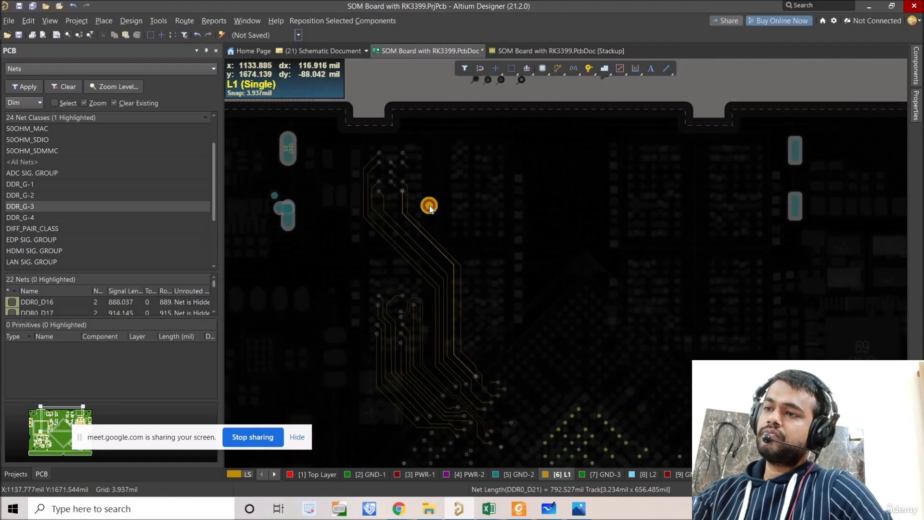
{"action": "scroll", "coordinate": [471, 390], "scroll_direction": "up", "scroll_amount": 5, "text": "ctrl"}
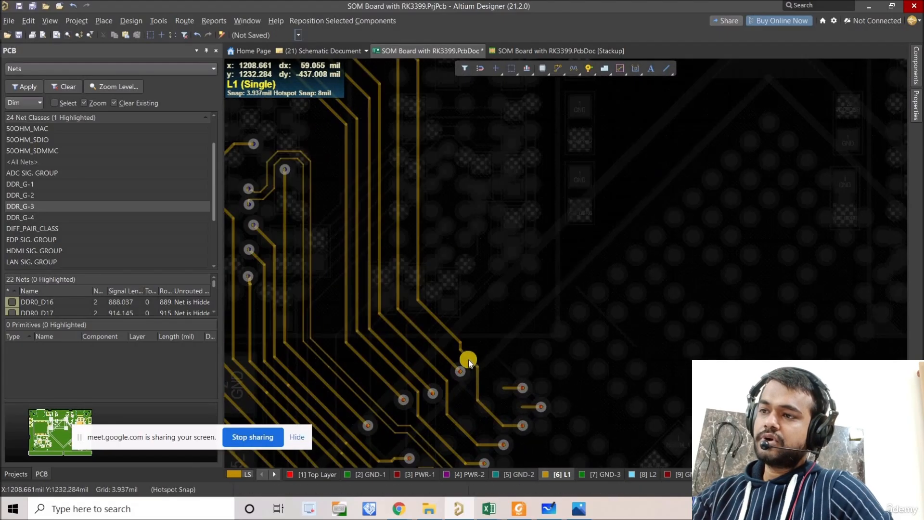
{"action": "scroll", "coordinate": [469, 360], "scroll_direction": "up", "scroll_amount": 2, "text": "ctrl"}
{"action": "left_click", "coordinate": [533, 396]}
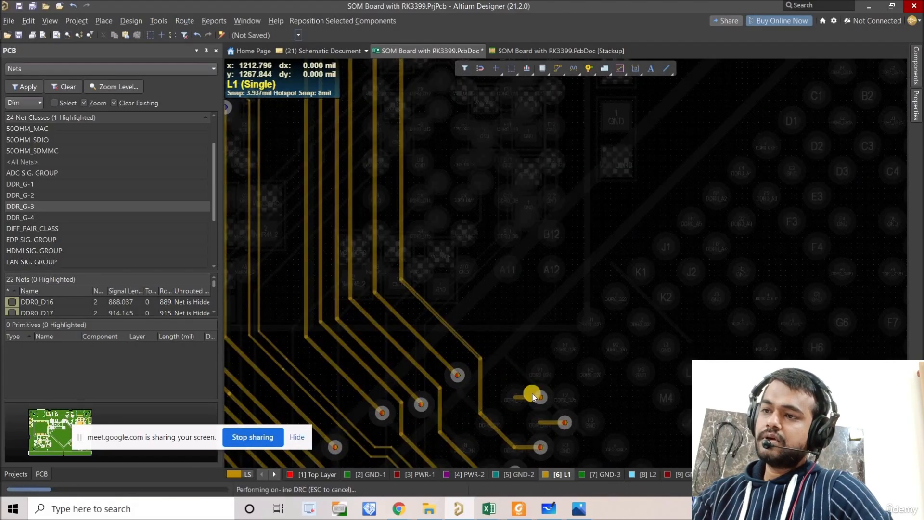
Route DDR0_D22 on L1 from its RK3399 fanout alongside the DDR0_D21 track up to its memory via.
{"action": "scroll", "coordinate": [497, 305], "scroll_direction": "down", "scroll_amount": 4, "text": "ctrl"}
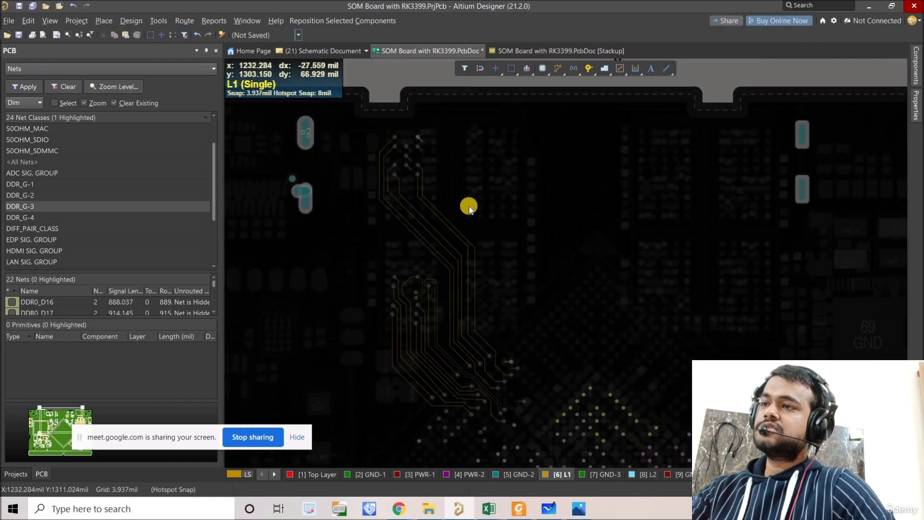
{"action": "scroll", "coordinate": [431, 149], "scroll_direction": "up", "scroll_amount": 5, "text": "ctrl"}
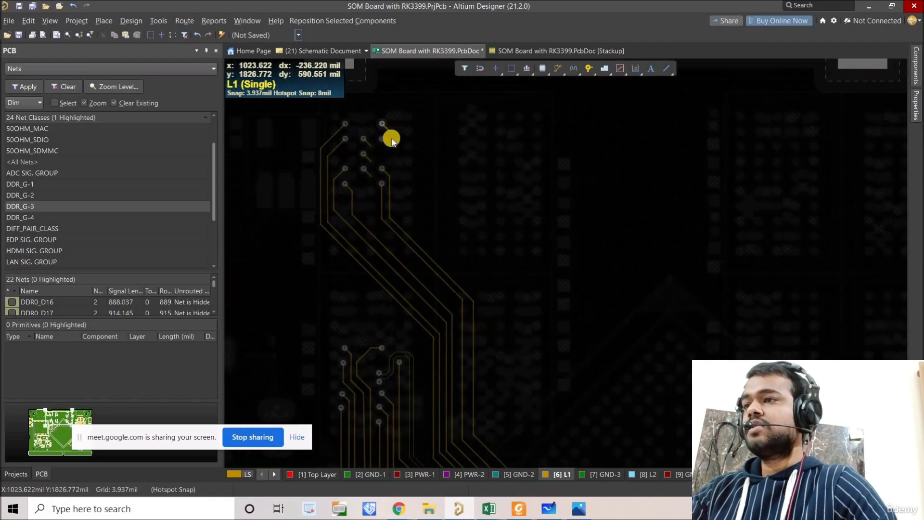
{"action": "scroll", "coordinate": [397, 144], "scroll_direction": "down", "scroll_amount": 3, "text": "ctrl"}
{"action": "scroll", "coordinate": [481, 360], "scroll_direction": "down", "scroll_amount": 2, "text": "ctrl"}
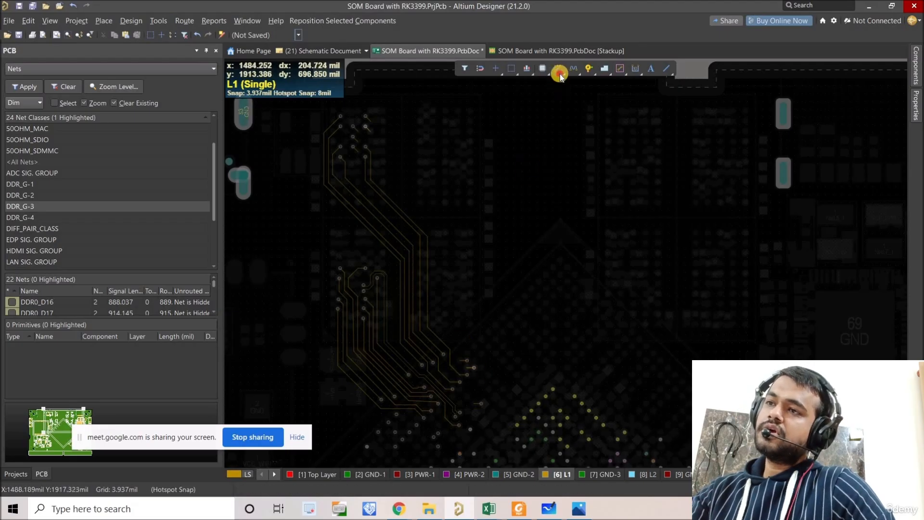
{"action": "scroll", "coordinate": [481, 371], "scroll_direction": "up", "scroll_amount": 5, "text": "ctrl"}
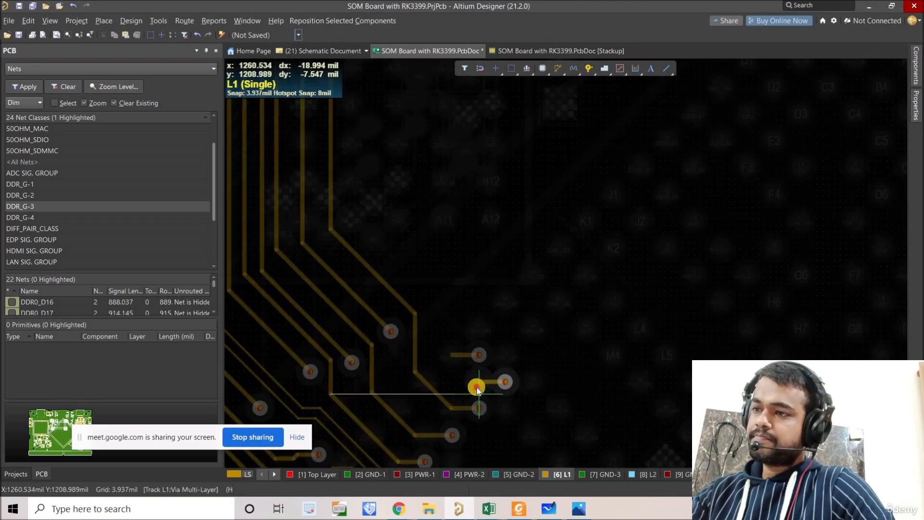
{"action": "left_click", "coordinate": [434, 351]}
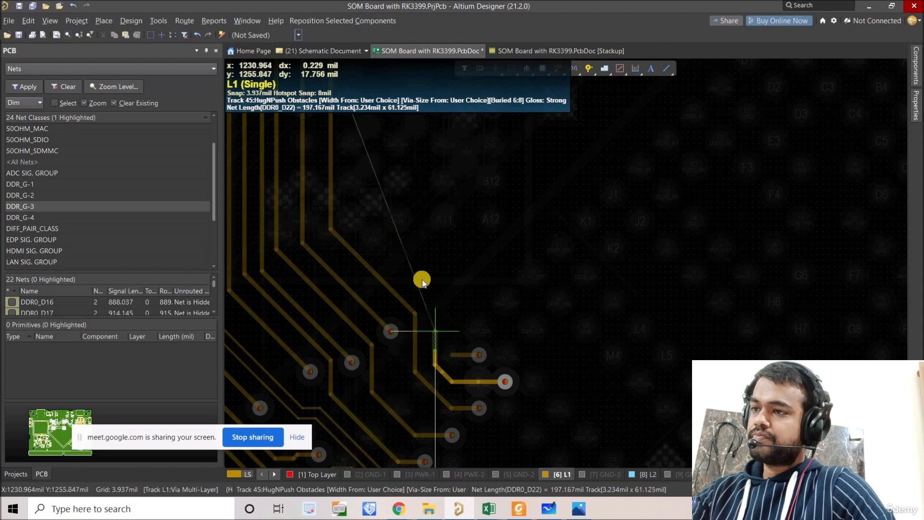
{"action": "right_click_drag", "start_coordinate": [503, 455], "coordinate": [510, 464]}
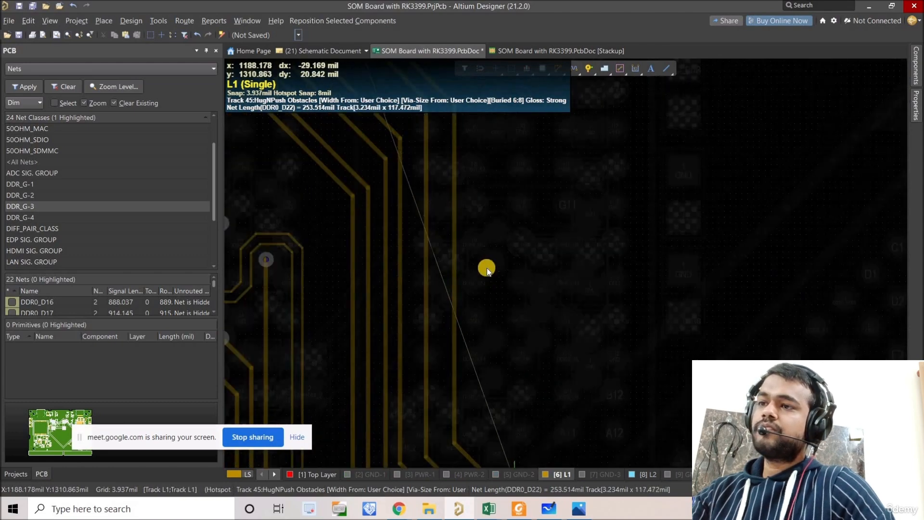
{"action": "left_click", "coordinate": [487, 255]}
{"action": "right_click_drag", "start_coordinate": [499, 206], "coordinate": [600, 313]}
{"action": "left_click", "coordinate": [580, 283]}
{"action": "left_click", "coordinate": [559, 249]}
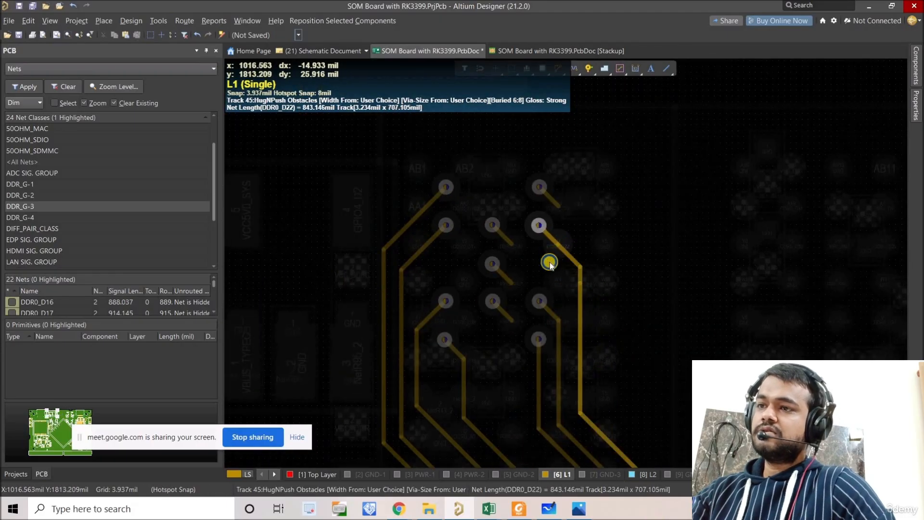
{"action": "right_click", "coordinate": [550, 262]}
Route DDR0_D23 on L1 from its memory via alongside the DDR0_D22 track down to its via at the RK3399.
{"action": "right_click_drag", "start_coordinate": [542, 262], "coordinate": [390, 165]}
{"action": "scroll", "coordinate": [476, 240], "scroll_direction": "down", "scroll_amount": 3, "text": "ctrl"}
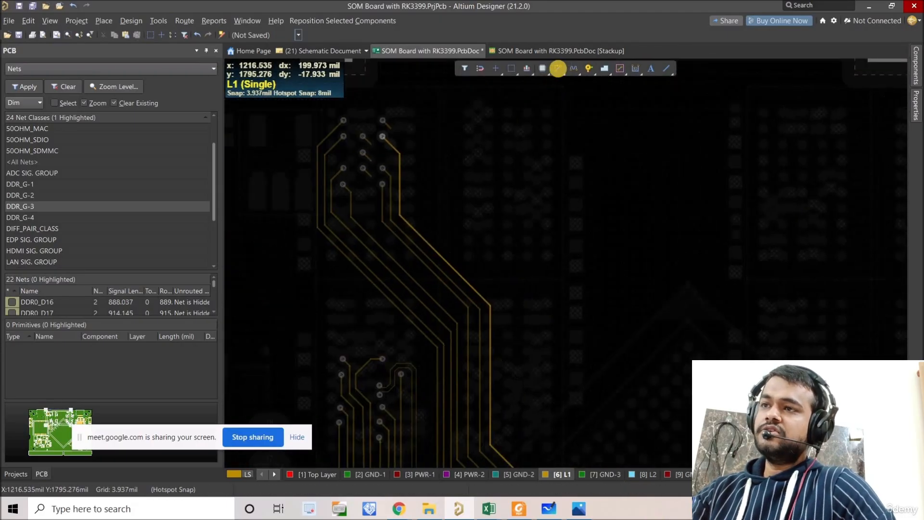
{"action": "left_click", "coordinate": [557, 68]}
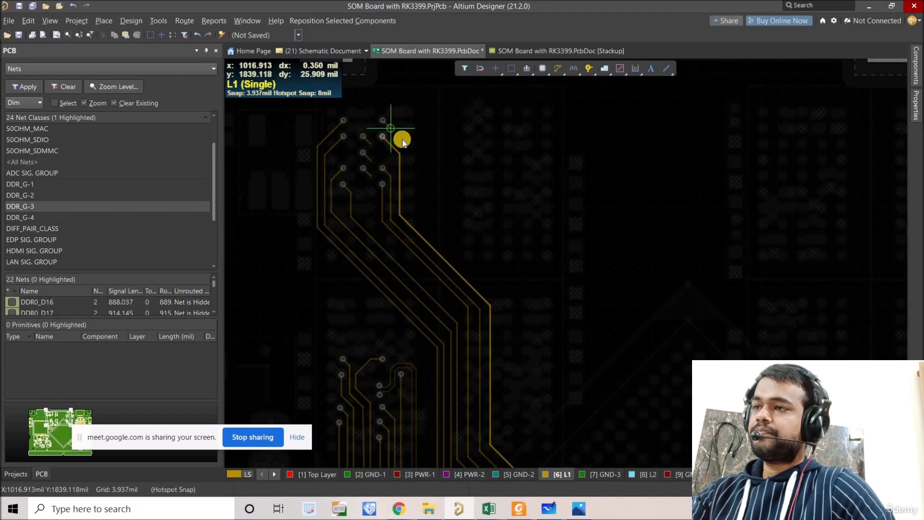
{"action": "left_click", "coordinate": [414, 156]}
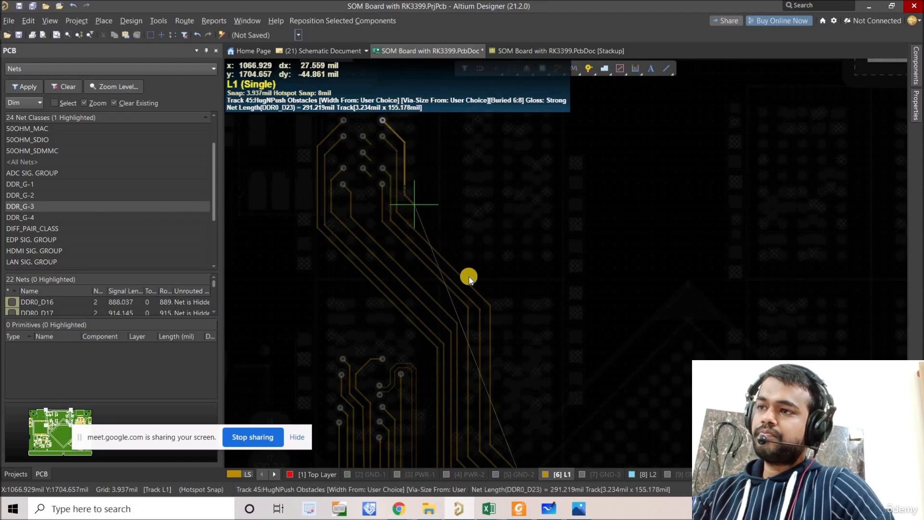
{"action": "left_click", "coordinate": [502, 309]}
{"action": "scroll", "coordinate": [474, 222], "scroll_direction": "down", "scroll_amount": 4}
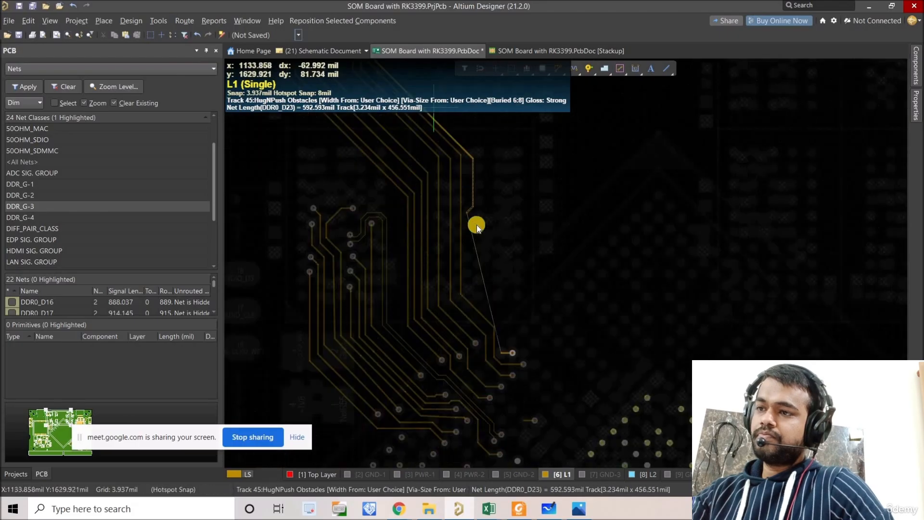
{"action": "left_click", "coordinate": [476, 257]}
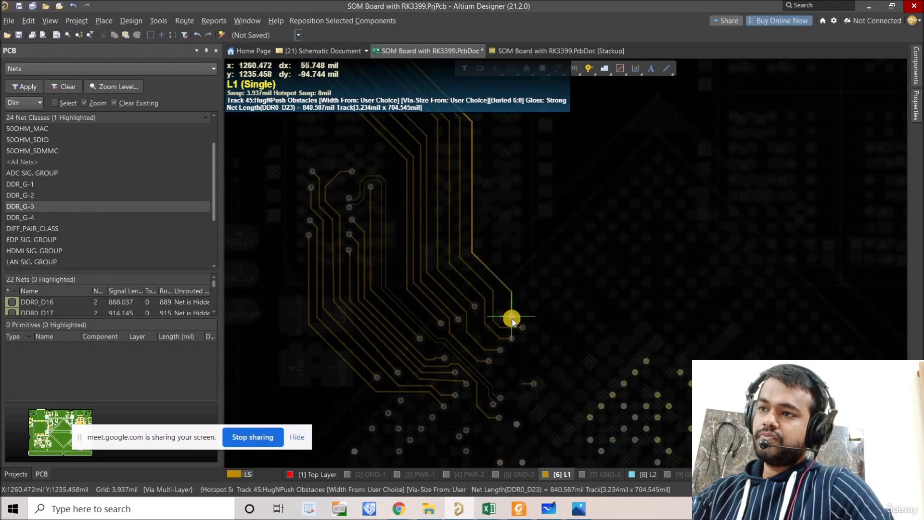
{"action": "left_click", "coordinate": [512, 318]}
Delete the leftover L1 fanout stub beside the DDR0_D23 via at the RK3399.
{"action": "scroll", "coordinate": [512, 313], "scroll_direction": "up", "scroll_amount": 4, "text": "ctrl"}
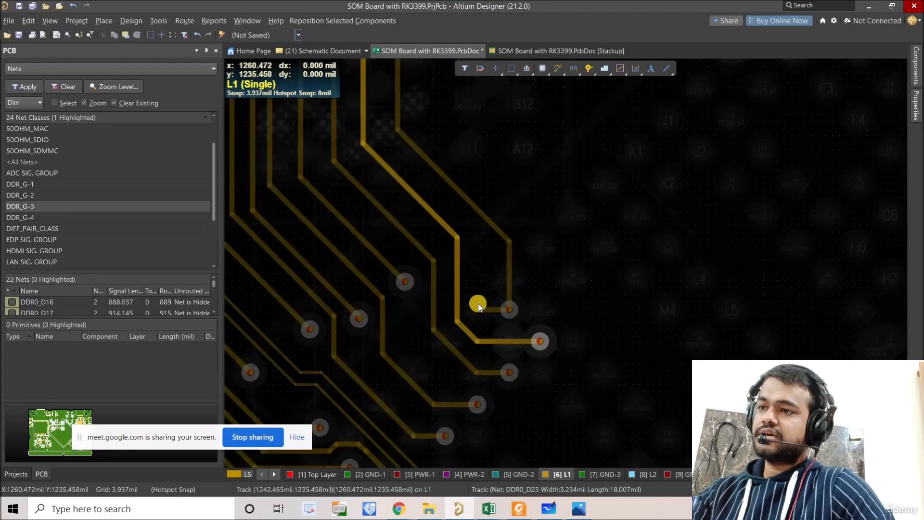
{"action": "left_click", "coordinate": [479, 307]}
{"action": "key", "text": "Delete"}
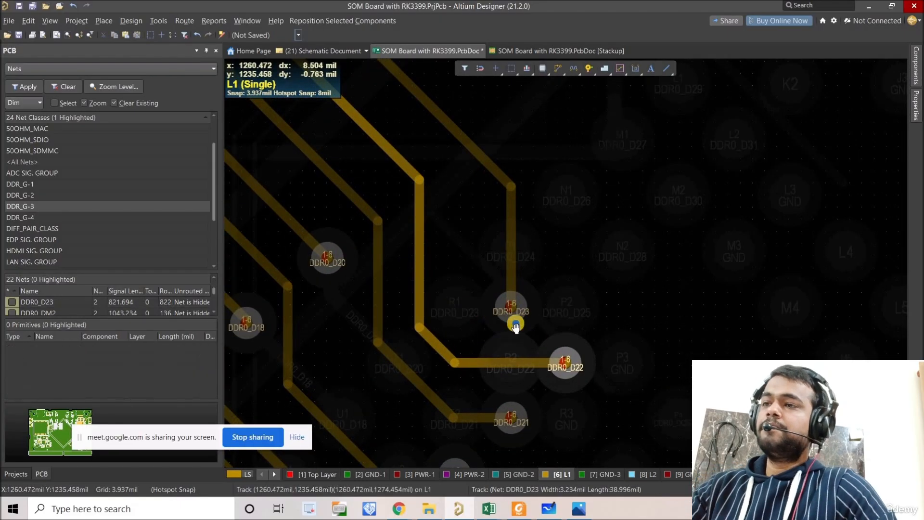
Show all layers and move the DDR0_D22 via to the other side of pad R2, directly at the end of its diagonal track.
{"action": "right_click_drag", "start_coordinate": [538, 322], "coordinate": [602, 335]}
{"action": "key", "text": "shift+s"}
{"action": "key", "text": "shift+s"}
{"action": "scroll", "coordinate": [588, 337], "scroll_direction": "down", "scroll_amount": 2}
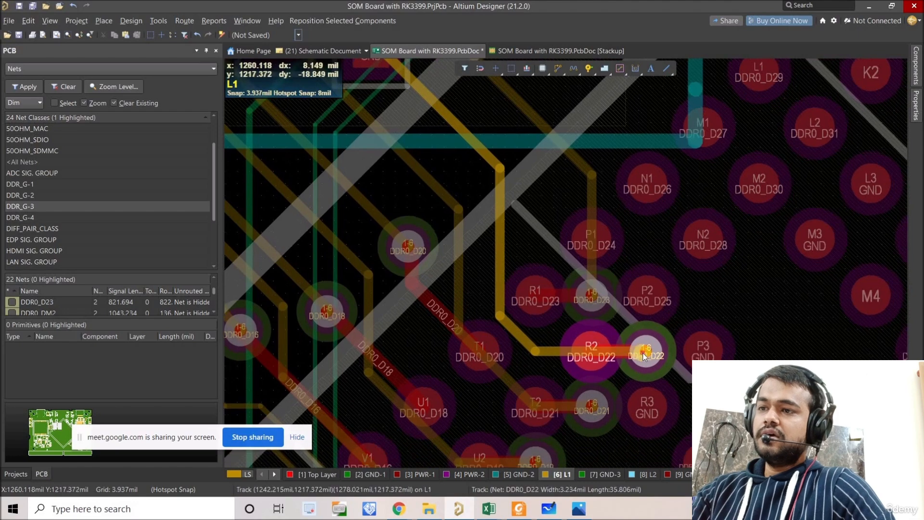
{"action": "left_click_drag", "start_coordinate": [597, 351], "coordinate": [541, 351]}
{"action": "right_click_drag", "start_coordinate": [570, 299], "coordinate": [593, 365]}
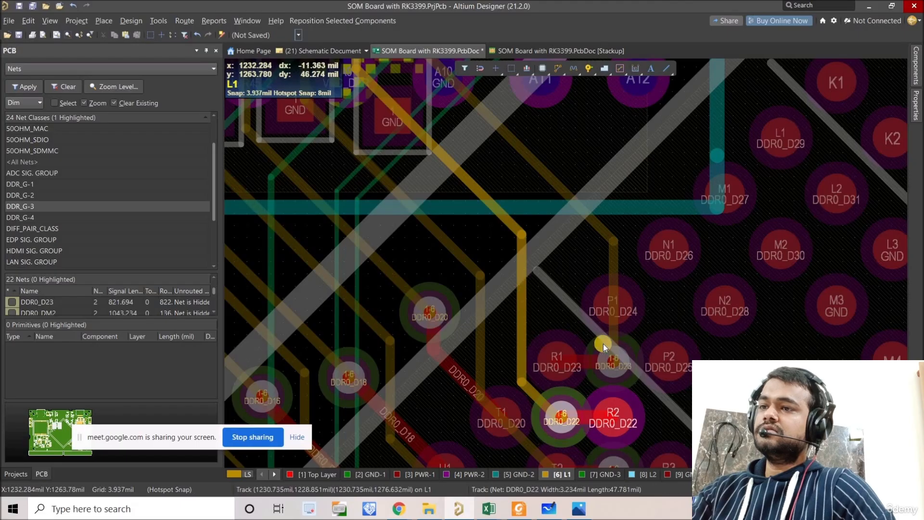
Move the DDR0_D23 via away from pad R1 into the free area above the pads, straighten its Top Layer track and clear the net highlight.
{"action": "mouse_move", "coordinate": [563, 304]}
{"action": "left_mouse_down"}
{"action": "mouse_move", "coordinate": [549, 198]}
{"action": "mouse_move", "coordinate": [527, 185]}
{"action": "mouse_move", "coordinate": [539, 186]}
{"action": "left_mouse_up"}
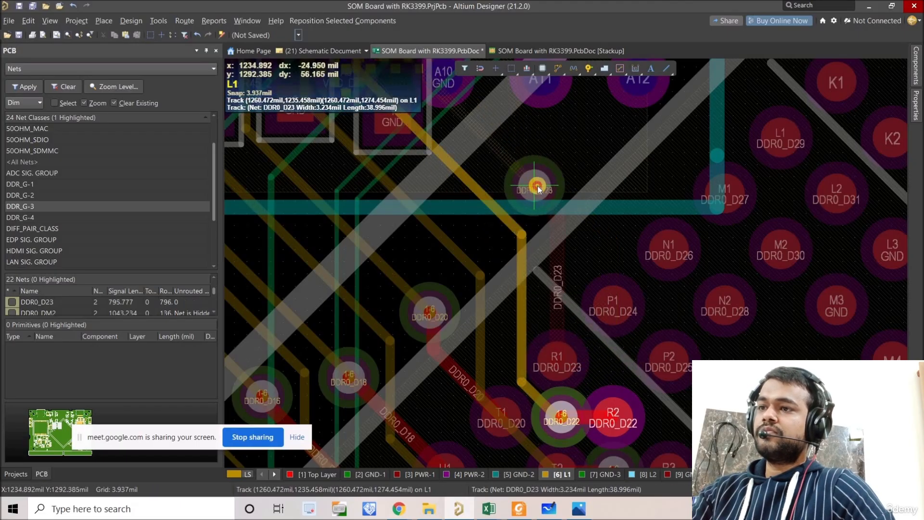
{"action": "left_click", "coordinate": [551, 277]}
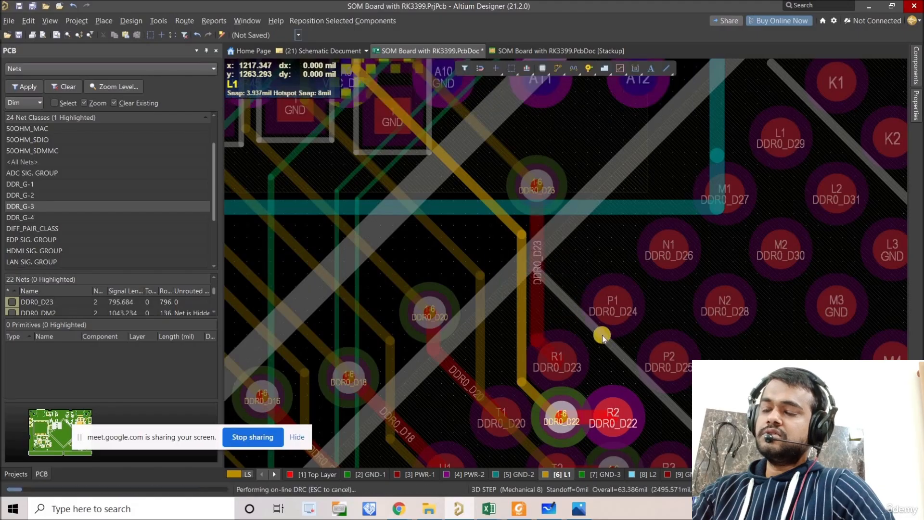
{"action": "scroll", "coordinate": [607, 332], "scroll_direction": "down", "scroll_amount": 2, "text": "ctrl"}
{"action": "scroll", "coordinate": [580, 368], "scroll_direction": "down", "scroll_amount": 4, "text": "ctrl"}
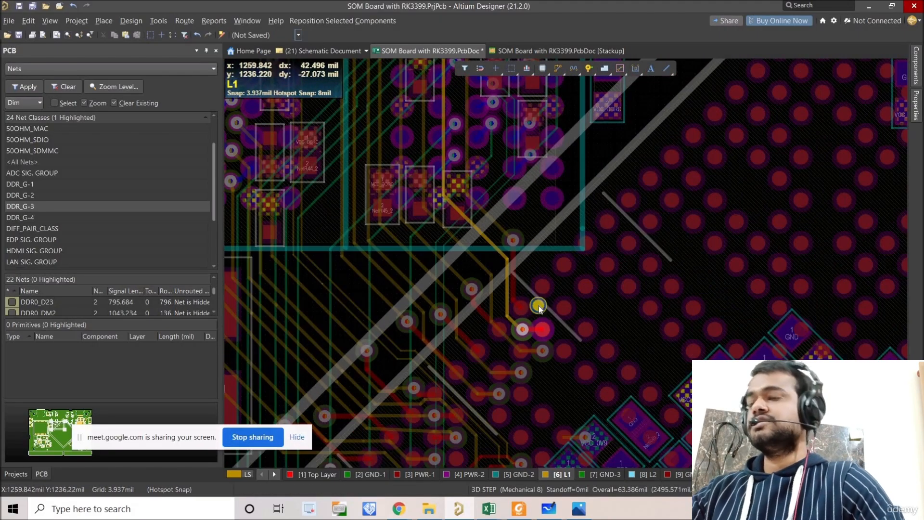
{"action": "scroll", "coordinate": [538, 307], "scroll_direction": "down", "scroll_amount": 3, "text": "ctrl"}
{"action": "left_click", "coordinate": [596, 243], "text": "ctrl"}
{"action": "right_click_drag", "start_coordinate": [594, 249], "coordinate": [609, 273]}
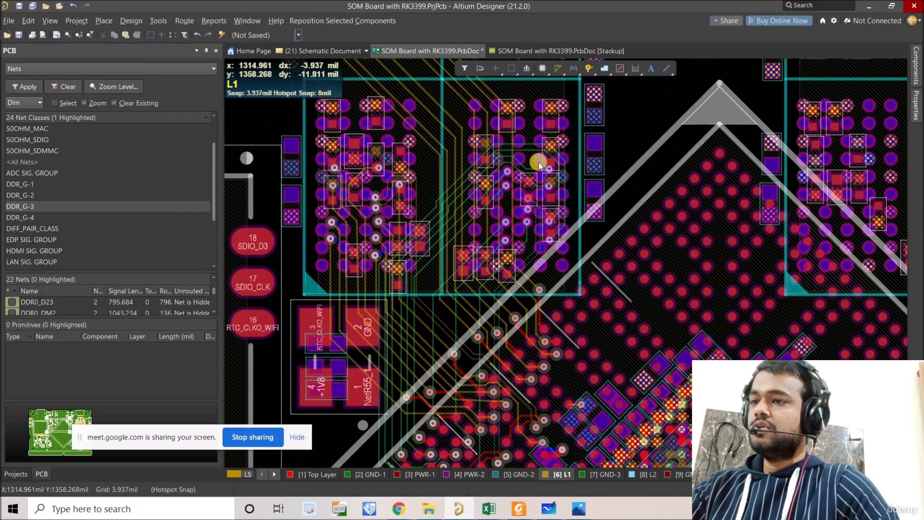
Check the DDR_G-3 tracks on L1 alone and the DDR0_DQS2 pads U4 and V4 with all layers shown.
{"action": "key", "text": "shift+s"}
{"action": "scroll", "coordinate": [545, 340], "scroll_direction": "down", "scroll_amount": 1, "text": "ctrl"}
{"action": "right_click_drag", "start_coordinate": [508, 299], "coordinate": [519, 327]}
{"action": "scroll", "coordinate": [525, 386], "scroll_direction": "down", "scroll_amount": 4}
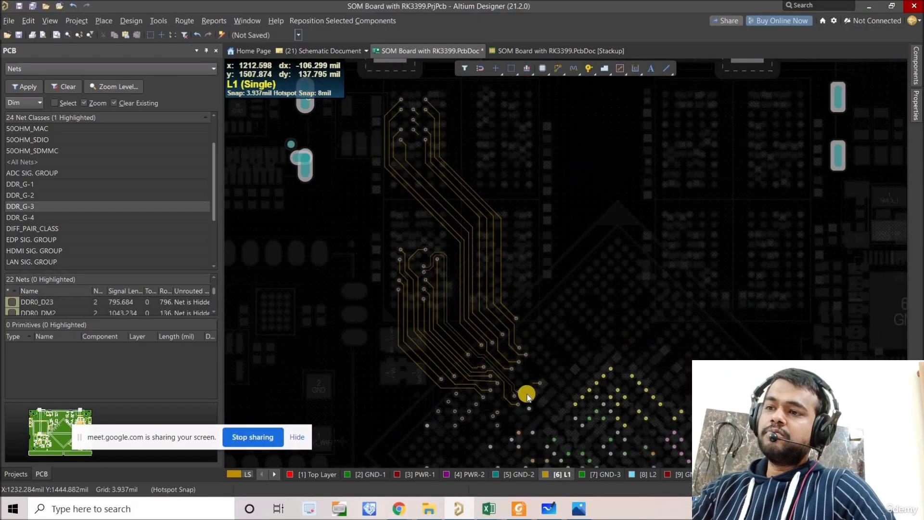
{"action": "scroll", "coordinate": [528, 356], "scroll_direction": "up", "scroll_amount": 4, "text": "ctrl"}
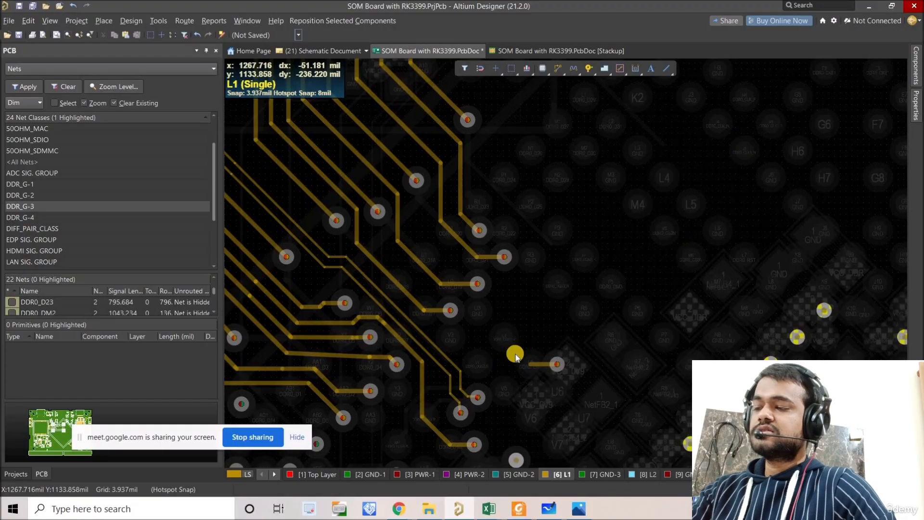
{"action": "key", "text": "shift+s"}
{"action": "scroll", "coordinate": [513, 344], "scroll_direction": "up", "scroll_amount": 3, "text": "ctrl"}
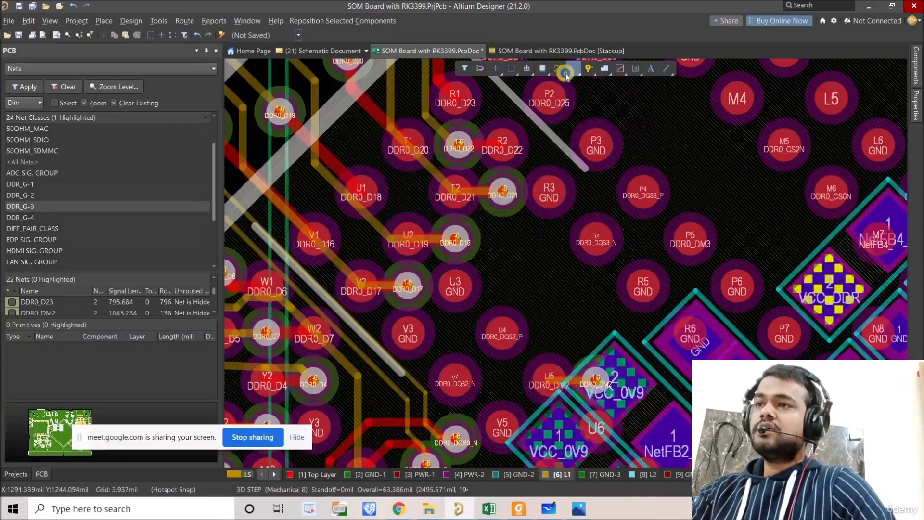
Route the DDR0_DQS2 differential pair on the Top Layer from pads V4 and U4, around U4 into the free area before R5.
{"action": "right_click", "coordinate": [563, 74]}
{"action": "left_click", "coordinate": [573, 97]}
{"action": "scroll", "coordinate": [487, 352], "scroll_direction": "up", "scroll_amount": 2, "text": "ctrl"}
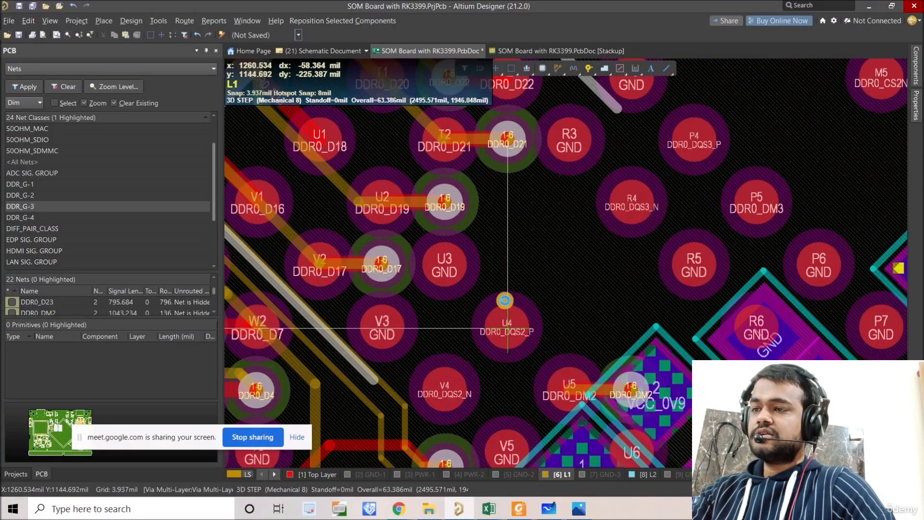
{"action": "left_click", "coordinate": [507, 289]}
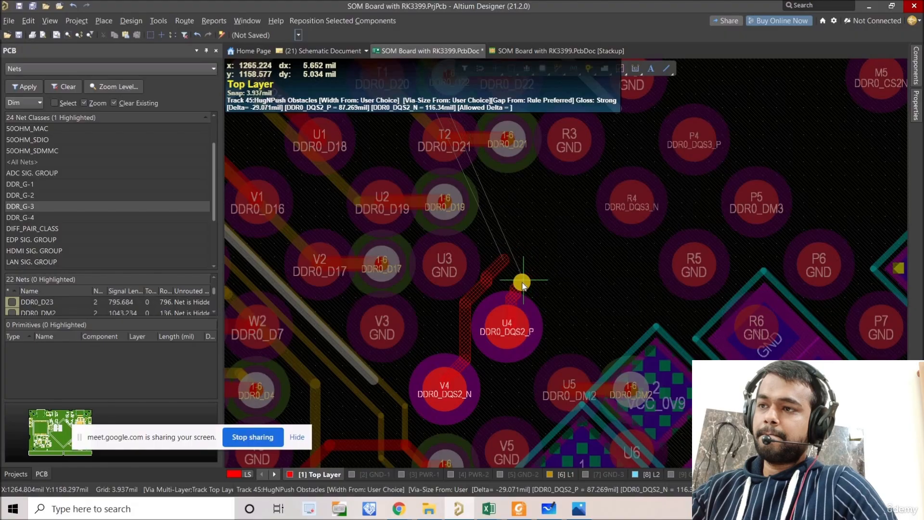
{"action": "left_click", "coordinate": [523, 280]}
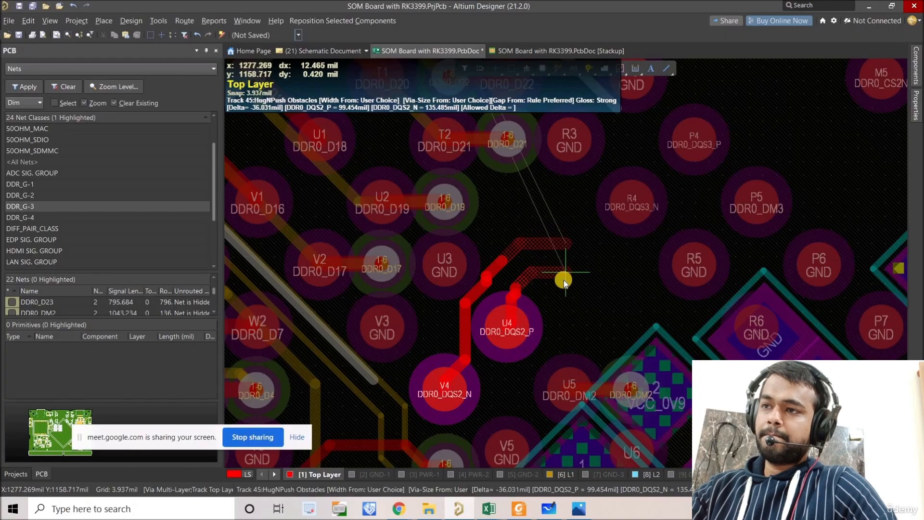
{"action": "left_click", "coordinate": [580, 301]}
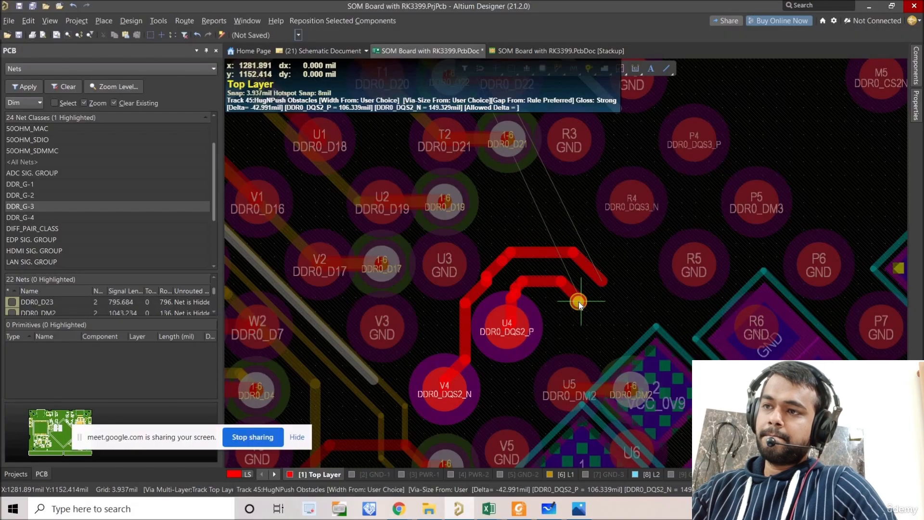
{"action": "left_click", "coordinate": [612, 313]}
Delete the surplus end segments of the DDR0_DQS2_N track and straighten the small jogs in the pair near pad U4.
{"action": "scroll", "coordinate": [611, 313], "scroll_direction": "up", "scroll_amount": 3, "text": "ctrl"}
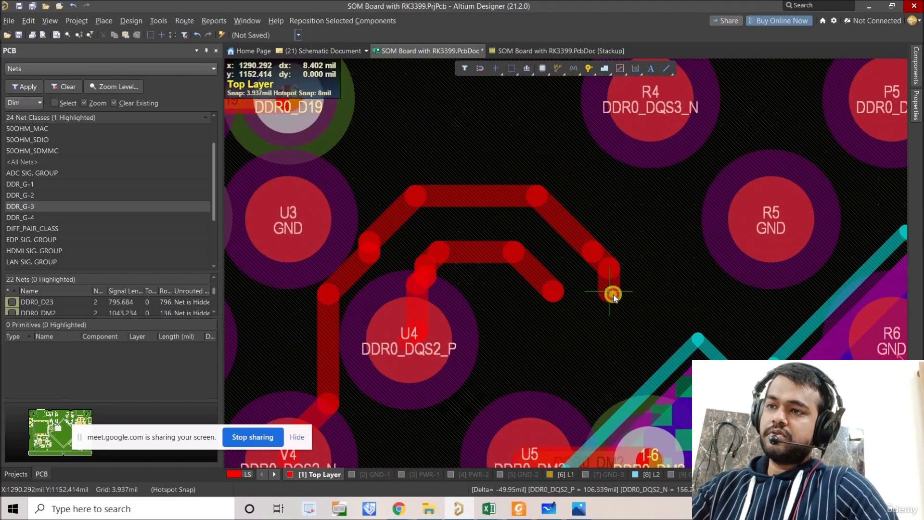
{"action": "left_click", "coordinate": [610, 287]}
{"action": "key", "text": "Delete"}
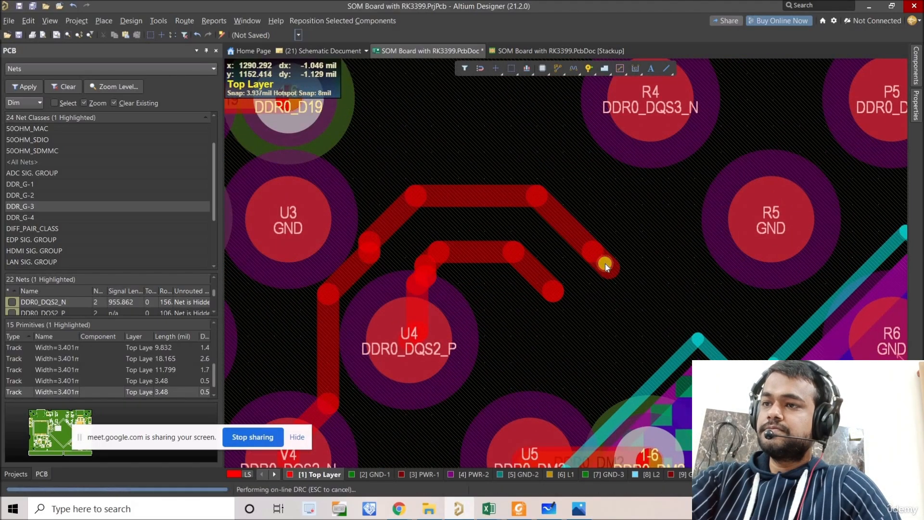
{"action": "left_click", "coordinate": [604, 263]}
{"action": "key", "text": "Delete"}
{"action": "scroll", "coordinate": [554, 249], "scroll_direction": "down", "scroll_amount": 2, "text": "ctrl"}
{"action": "left_click_drag", "start_coordinate": [442, 231], "coordinate": [488, 251]}
{"action": "scroll", "coordinate": [549, 279], "scroll_direction": "up", "scroll_amount": 2, "text": "ctrl"}
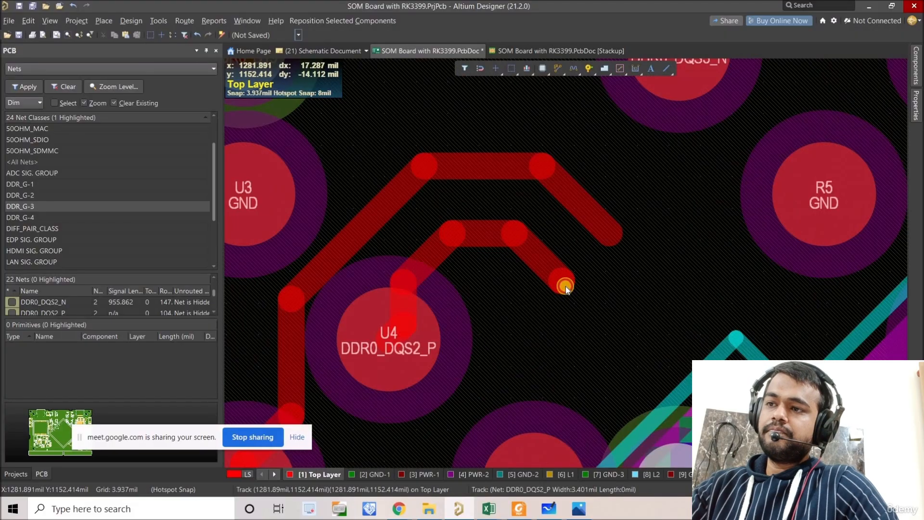
Remove the zero-length track at the DDR0_DQS2_P end and shorten the diagonal end segments of both DDR0_DQS2 tracks.
{"action": "left_click", "coordinate": [565, 286]}
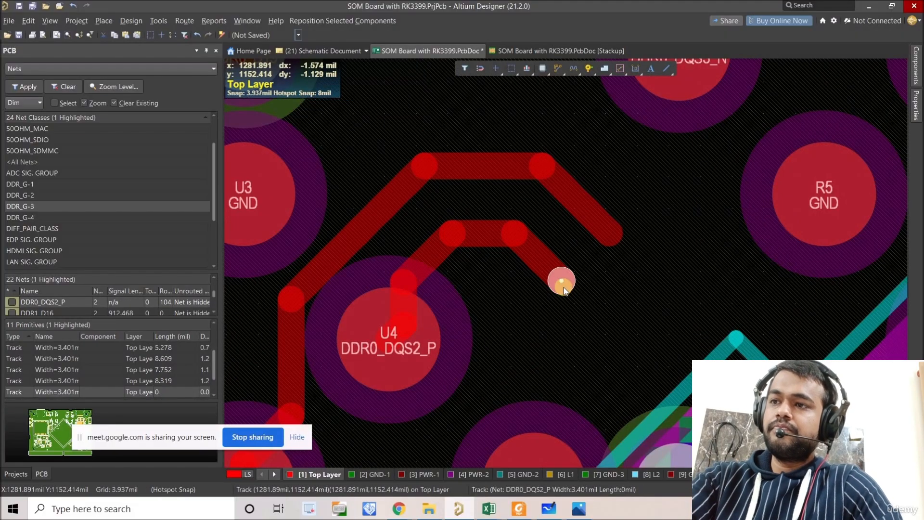
{"action": "scroll", "coordinate": [558, 282], "scroll_direction": "up", "scroll_amount": 1, "text": "ctrl"}
{"action": "left_click", "coordinate": [565, 281]}
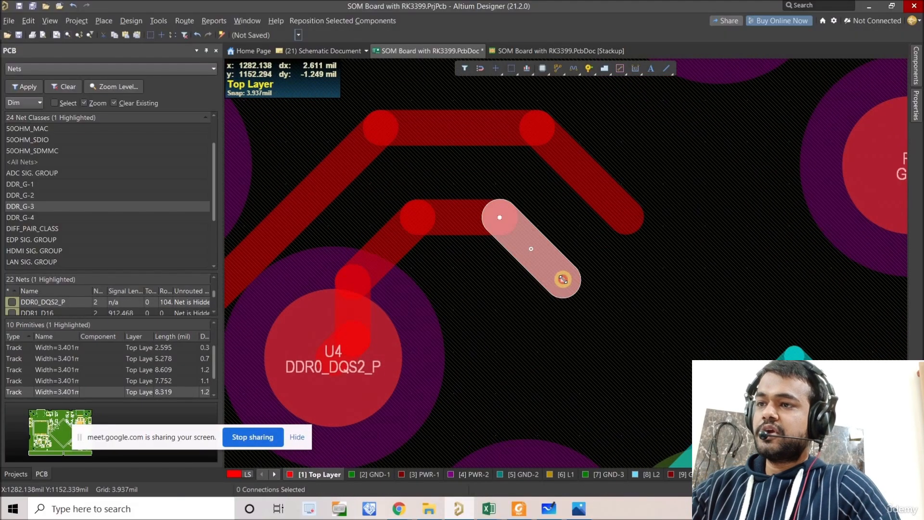
{"action": "left_click", "coordinate": [626, 215]}
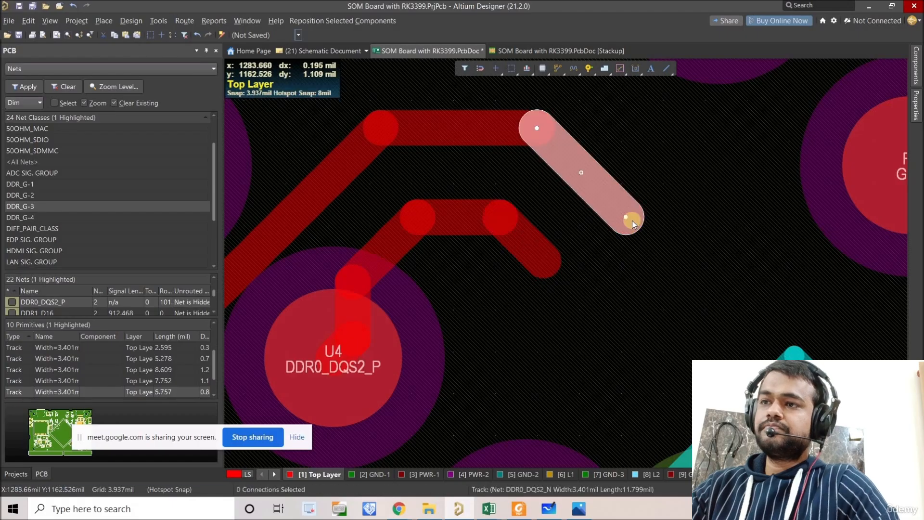
{"action": "left_click_drag", "start_coordinate": [605, 203], "coordinate": [604, 209]}
{"action": "left_click", "coordinate": [567, 288]}
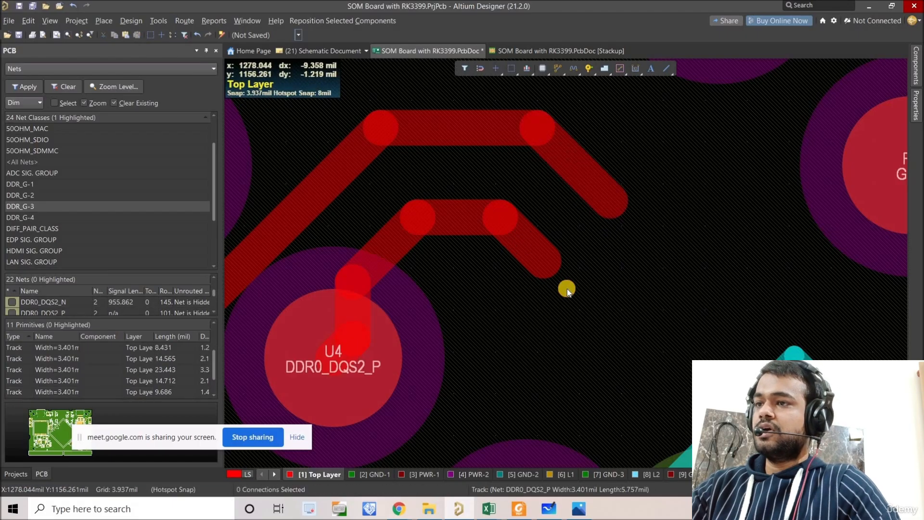
Extend the DDR0_DQS2_P end with a short vertical track and the DDR0_DQS2_N end with a short horizontal track.
{"action": "left_click", "coordinate": [558, 263]}
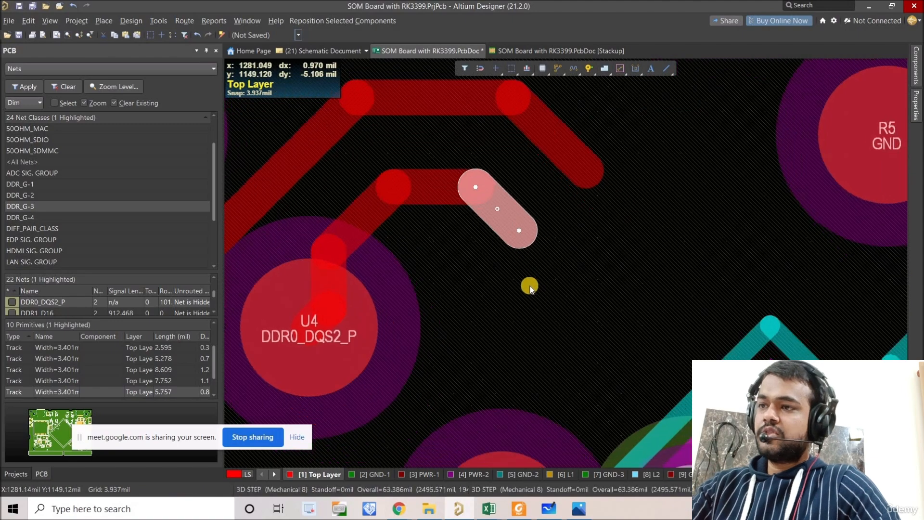
{"action": "left_click_drag", "start_coordinate": [586, 297], "coordinate": [561, 222]}
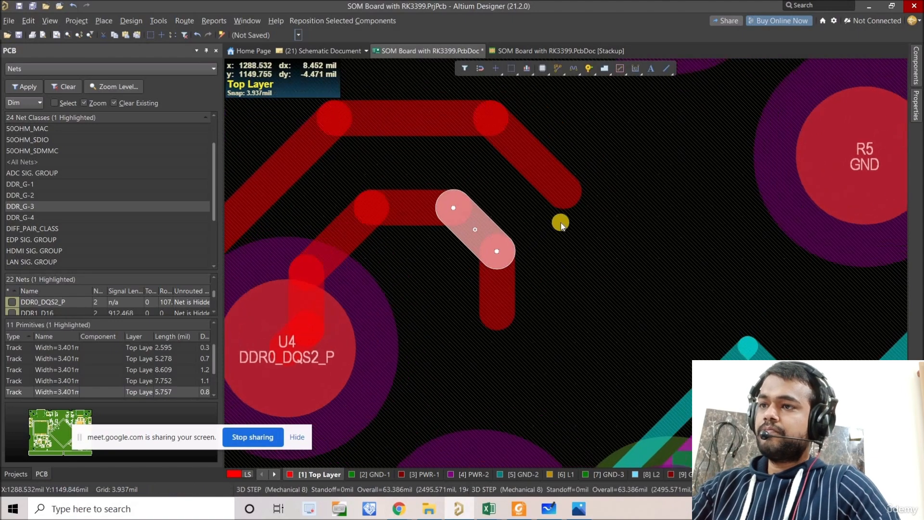
{"action": "middle_click_drag", "start_coordinate": [528, 229], "coordinate": [567, 306]}
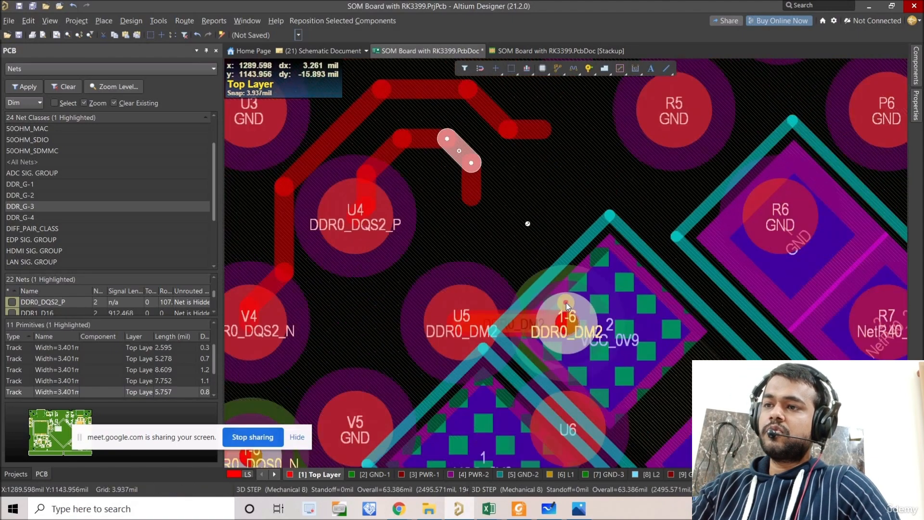
Copy the DDR0_DM2 via and place copies at the ends of the DDR0_DQS2_P and DDR0_DQS2_N tracks.
{"action": "scroll", "coordinate": [566, 307], "scroll_direction": "down", "scroll_amount": 2, "text": "ctrl"}
{"action": "left_click", "coordinate": [564, 302]}
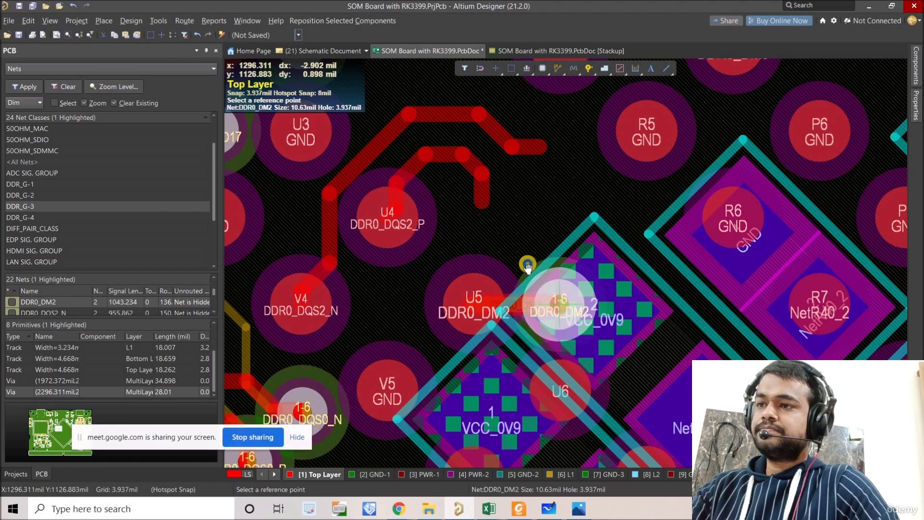
{"action": "right_click_drag", "start_coordinate": [528, 266], "coordinate": [569, 322]}
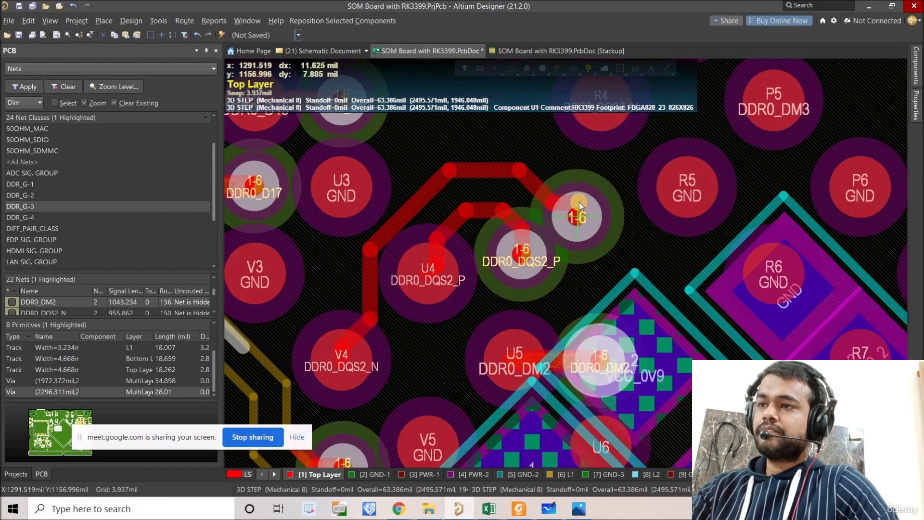
{"action": "scroll", "coordinate": [577, 253], "scroll_direction": "down", "scroll_amount": 2, "text": "ctrl"}
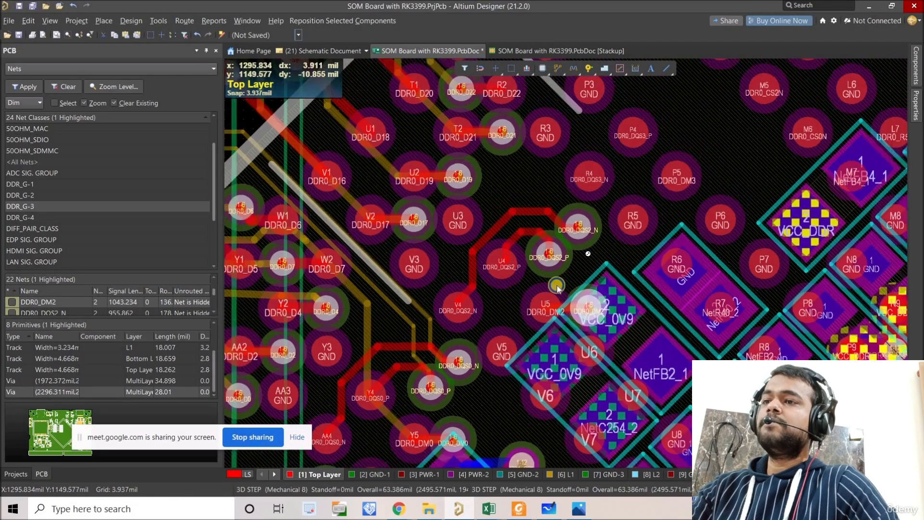
Turn on single-layer display and switch the view to layer L3, ending on layer L1.
{"action": "scroll", "coordinate": [557, 287], "scroll_direction": "down", "scroll_amount": 2, "text": "ctrl"}
{"action": "key", "text": "shift+s"}
{"action": "scroll", "coordinate": [532, 320], "scroll_direction": "down", "scroll_amount": 2, "text": "ctrl"}
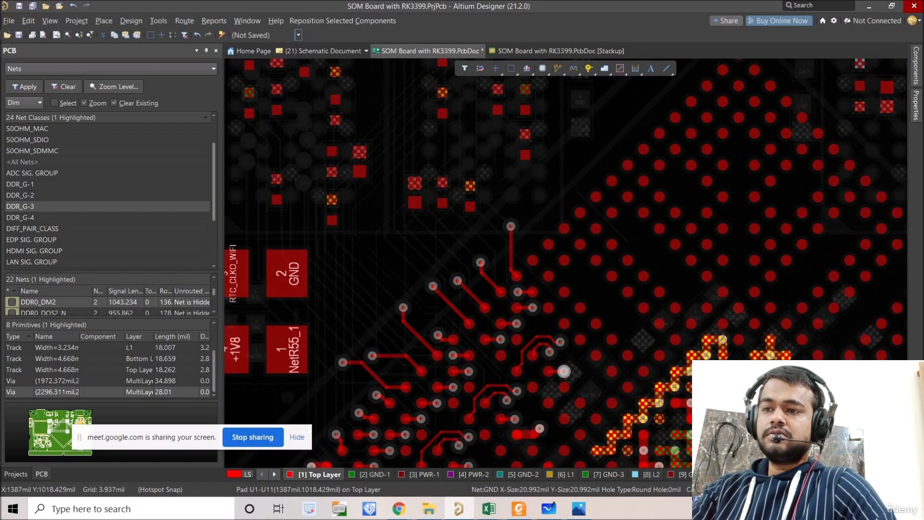
{"action": "left_click", "coordinate": [734, 474]}
{"action": "scroll", "coordinate": [500, 373], "scroll_direction": "down", "scroll_amount": 2, "text": "ctrl"}
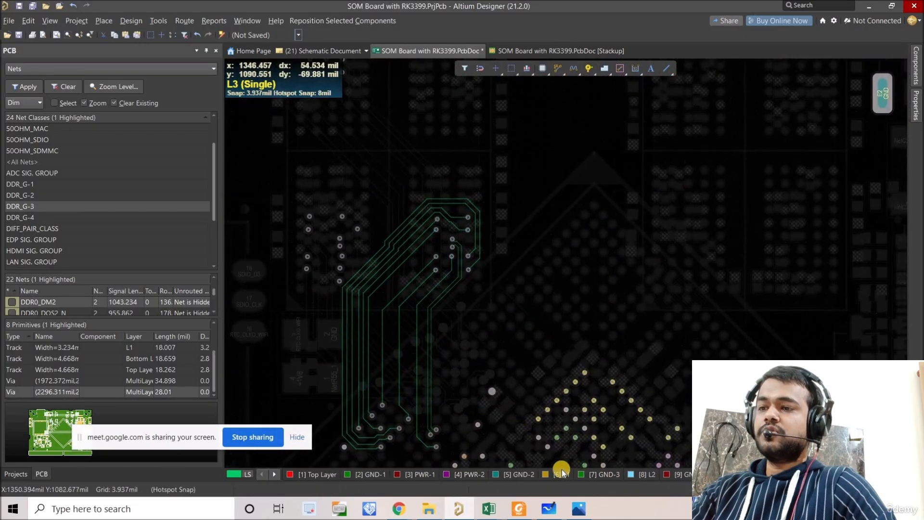
{"action": "left_click", "coordinate": [562, 473]}
{"action": "scroll", "coordinate": [517, 381], "scroll_direction": "up", "scroll_amount": 3}
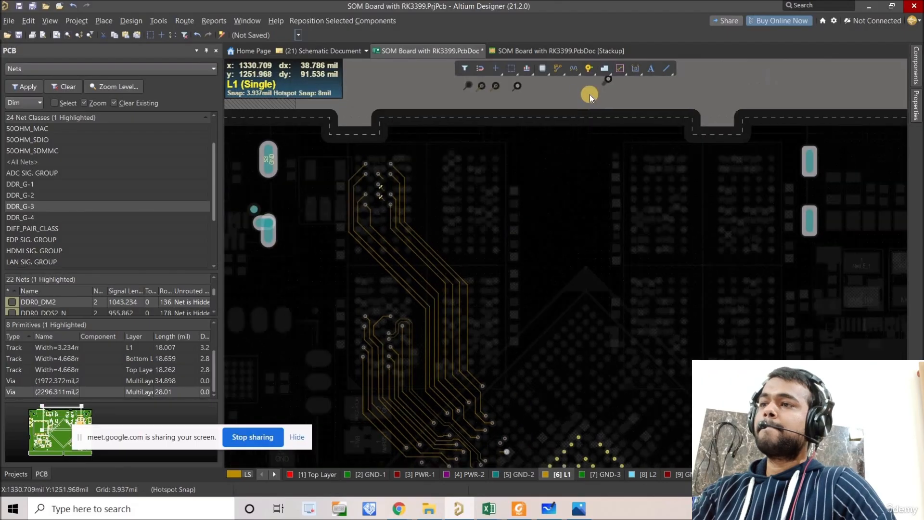
Move the DDR0_D19 via on layer L1 up and left so its trace runs diagonally into it.
{"action": "scroll", "coordinate": [380, 188], "scroll_direction": "up", "scroll_amount": 3, "text": "ctrl"}
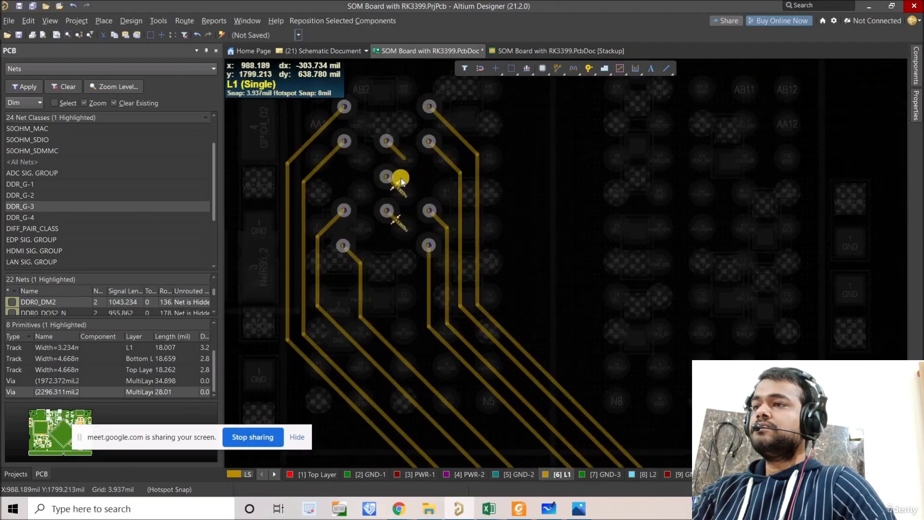
{"action": "scroll", "coordinate": [366, 171], "scroll_direction": "down", "scroll_amount": 4, "text": "ctrl"}
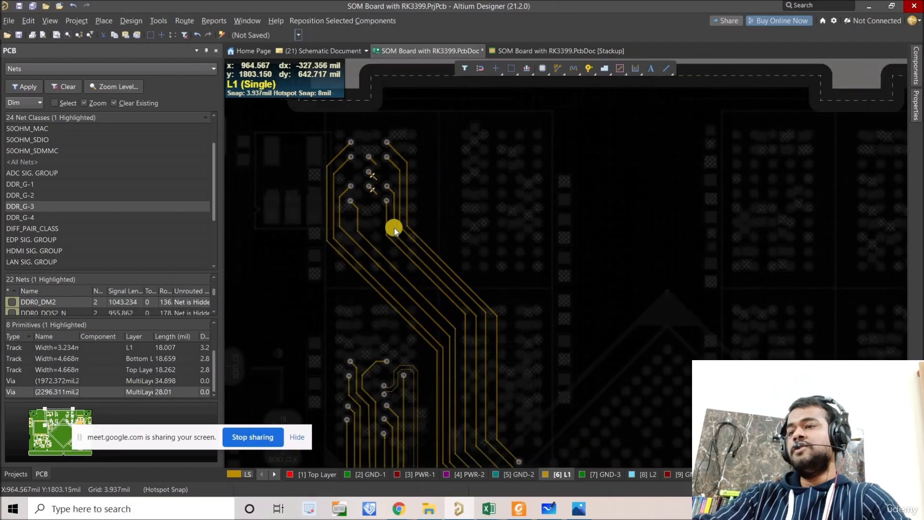
{"action": "scroll", "coordinate": [394, 230], "scroll_direction": "down", "scroll_amount": 3, "text": "ctrl"}
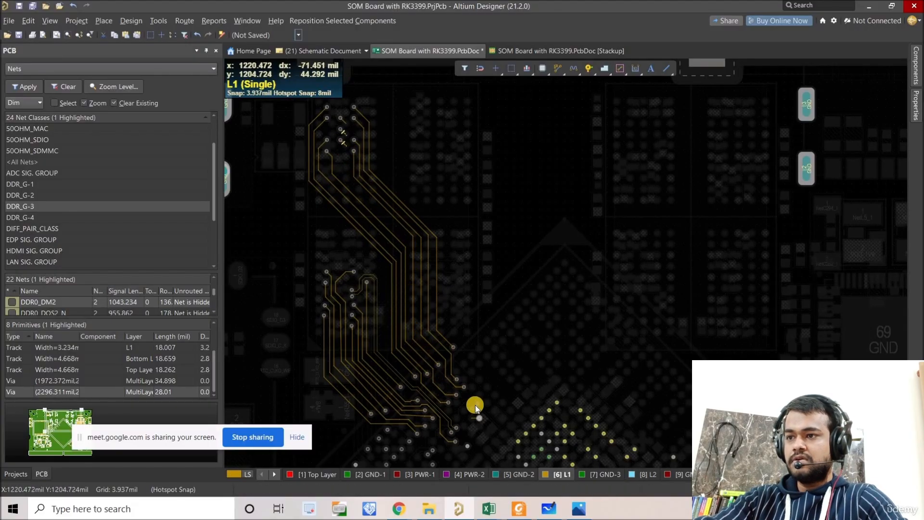
{"action": "scroll", "coordinate": [462, 388], "scroll_direction": "up", "scroll_amount": 3, "text": "ctrl"}
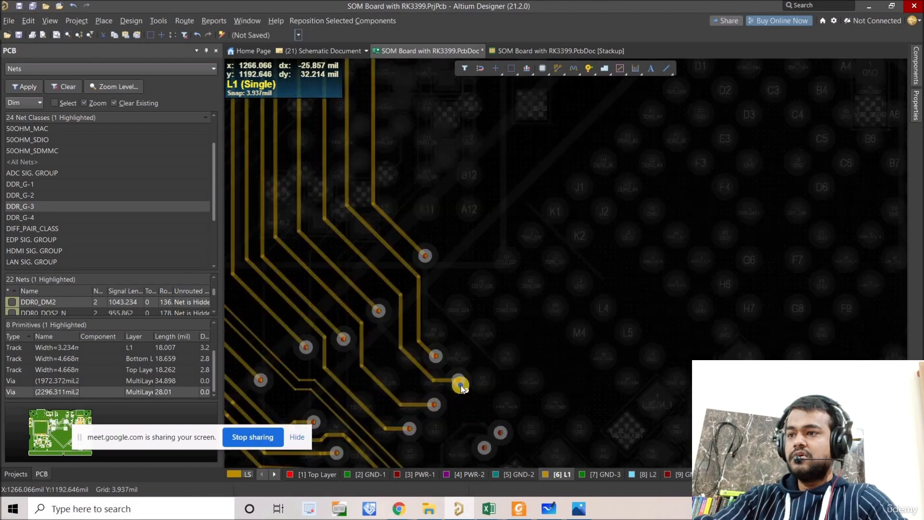
{"action": "scroll", "coordinate": [461, 389], "scroll_direction": "up", "scroll_amount": 5, "text": "ctrl"}
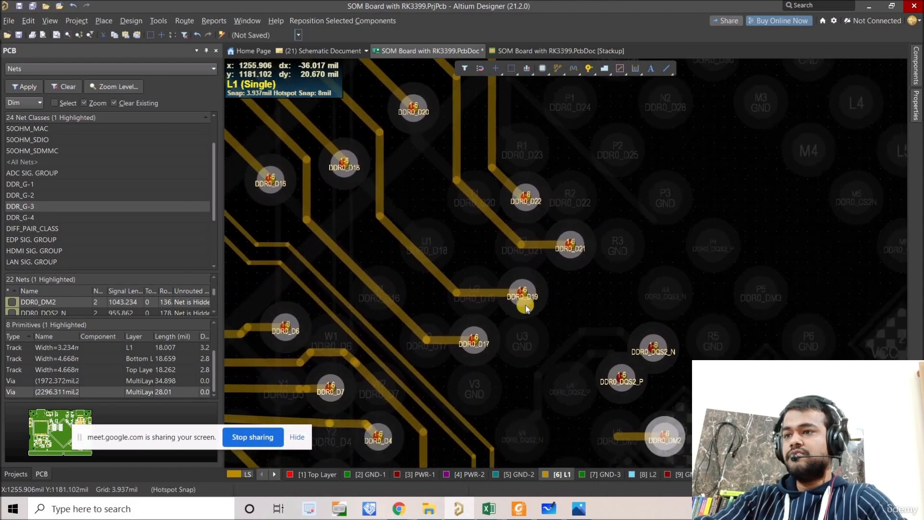
{"action": "scroll", "coordinate": [527, 309], "scroll_direction": "up", "scroll_amount": 2, "text": "ctrl"}
{"action": "left_click", "coordinate": [431, 279]}
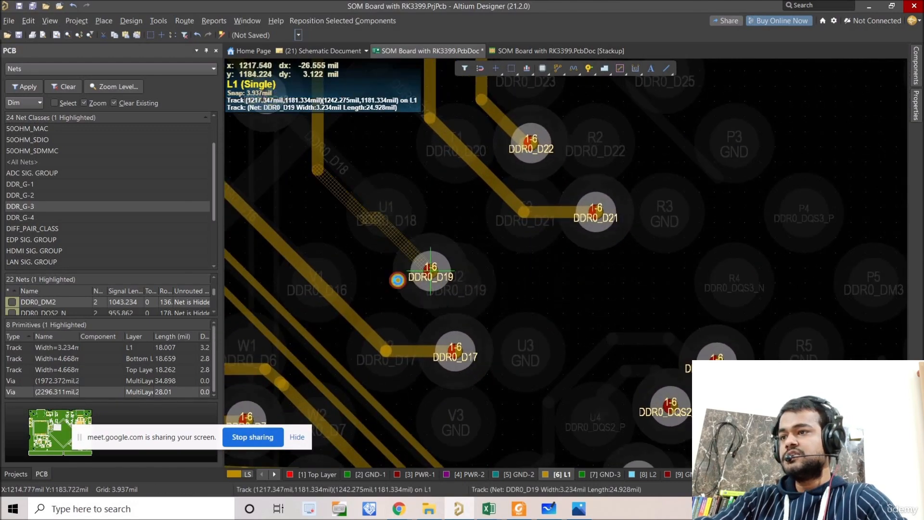
{"action": "left_click_drag", "start_coordinate": [431, 278], "coordinate": [393, 284]}
Open the properties of the long vertical DDR0_D0 track on L1 and widen their display to check the net length.
{"action": "scroll", "coordinate": [455, 278], "scroll_direction": "down", "scroll_amount": 5, "text": "ctrl"}
{"action": "scroll", "coordinate": [455, 278], "scroll_direction": "down", "scroll_amount": 3, "text": "ctrl"}
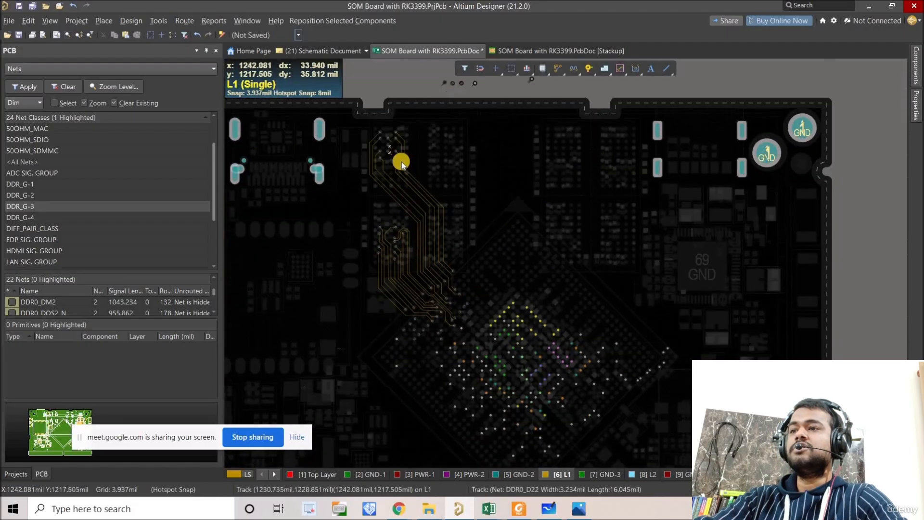
{"action": "scroll", "coordinate": [384, 145], "scroll_direction": "up", "scroll_amount": 1, "text": "ctrl"}
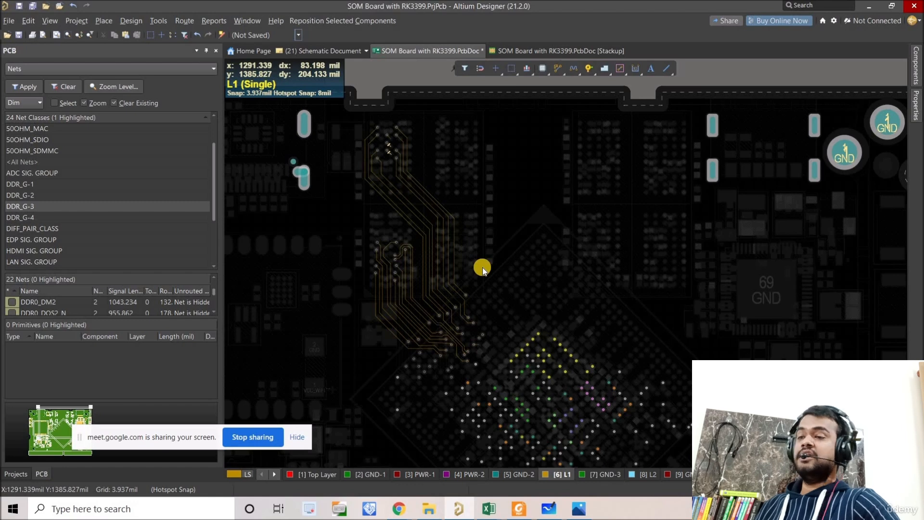
{"action": "right_click_drag", "start_coordinate": [401, 304], "coordinate": [427, 289]}
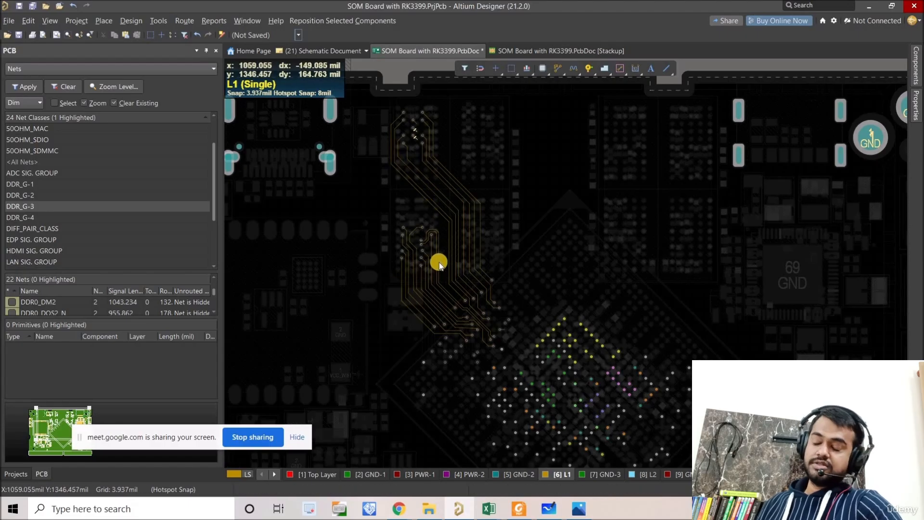
{"action": "mouse_move", "coordinate": [439, 265]}
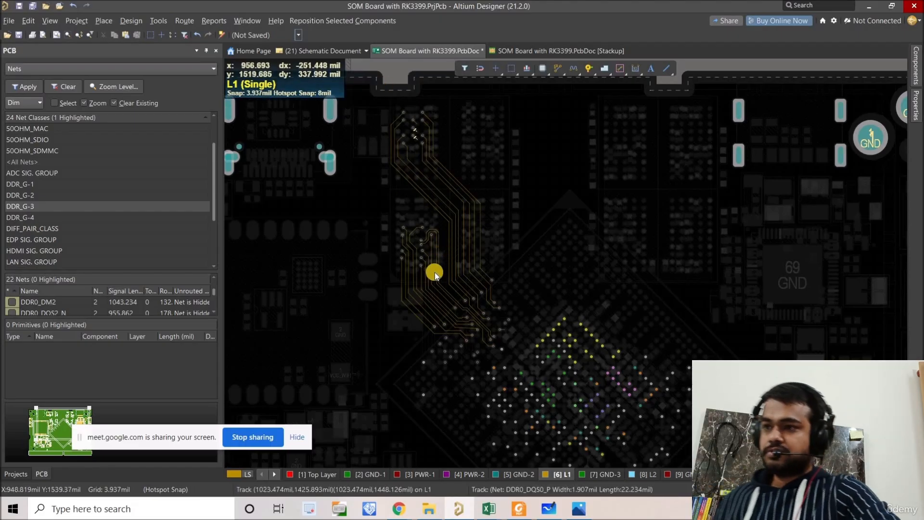
{"action": "right_click_drag", "start_coordinate": [421, 268], "coordinate": [390, 243]}
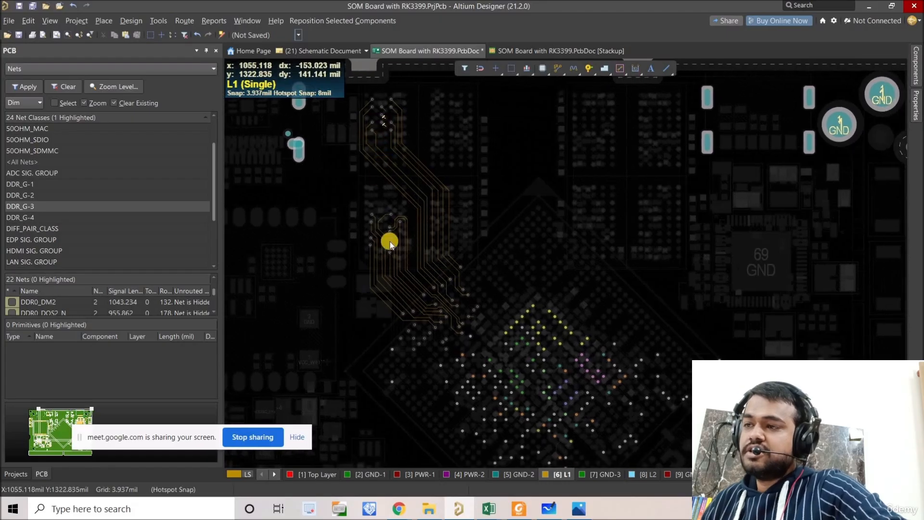
{"action": "scroll", "coordinate": [351, 285], "scroll_direction": "up", "scroll_amount": 3, "text": "ctrl"}
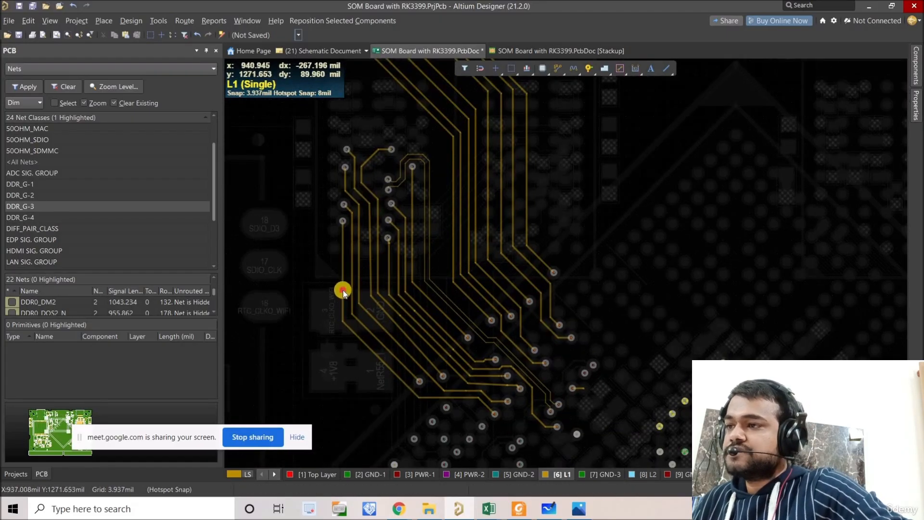
{"action": "double_click", "coordinate": [343, 290]}
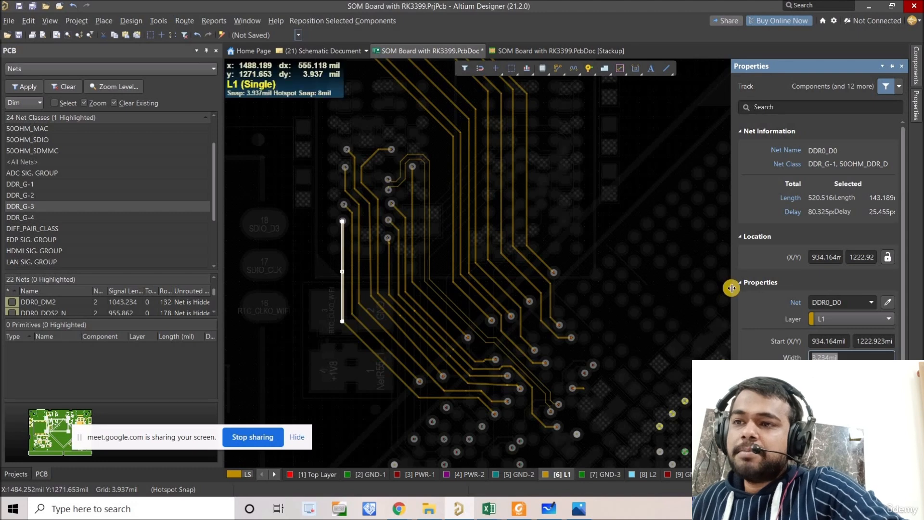
{"action": "left_click_drag", "start_coordinate": [732, 288], "coordinate": [666, 284]}
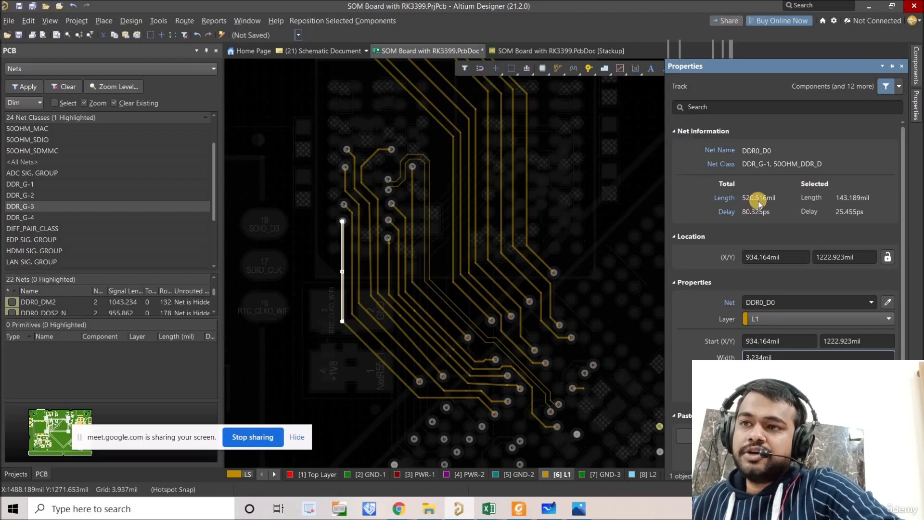
Open the properties of the outer diagonal DDR0_D23 track on L1 to check its net length.
{"action": "right_click_drag", "start_coordinate": [395, 150], "coordinate": [419, 284]}
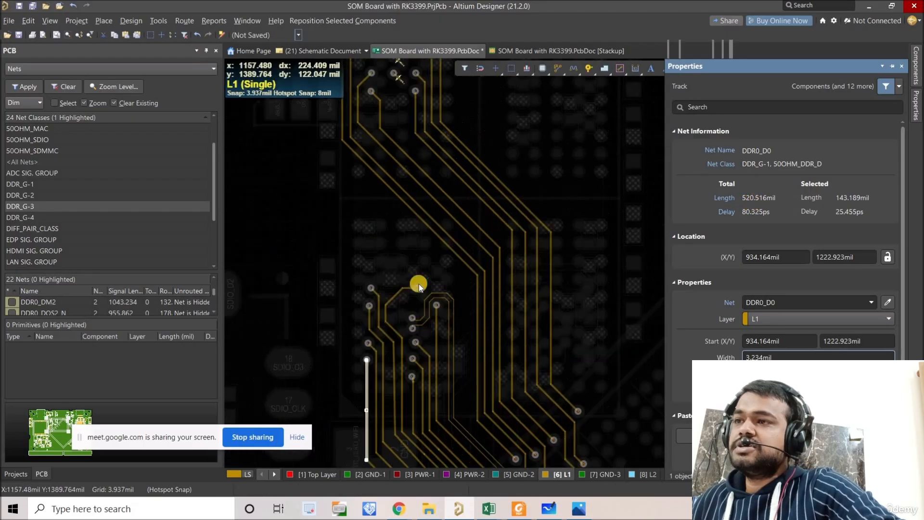
{"action": "scroll", "coordinate": [419, 284], "scroll_direction": "down", "scroll_amount": 2, "text": "ctrl"}
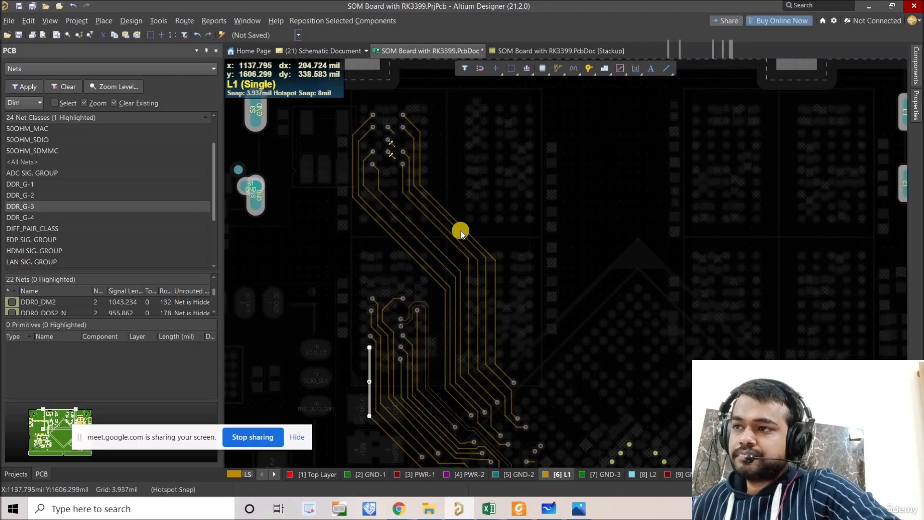
{"action": "left_click", "coordinate": [462, 227]}
{"action": "double_click", "coordinate": [462, 228]}
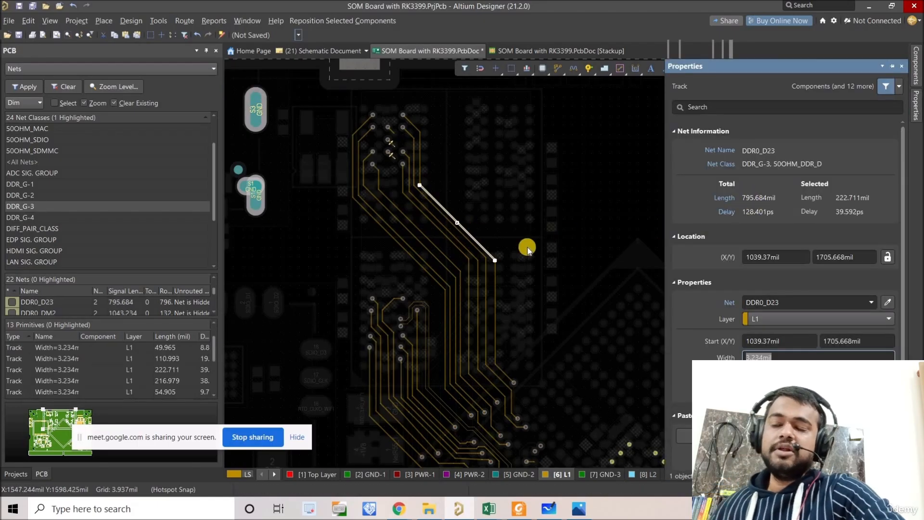
Try to move the DDR0_D20 via up toward the neighbouring DDR0_D21 trace on L1.
{"action": "right_click_drag", "start_coordinate": [519, 223], "coordinate": [492, 159]}
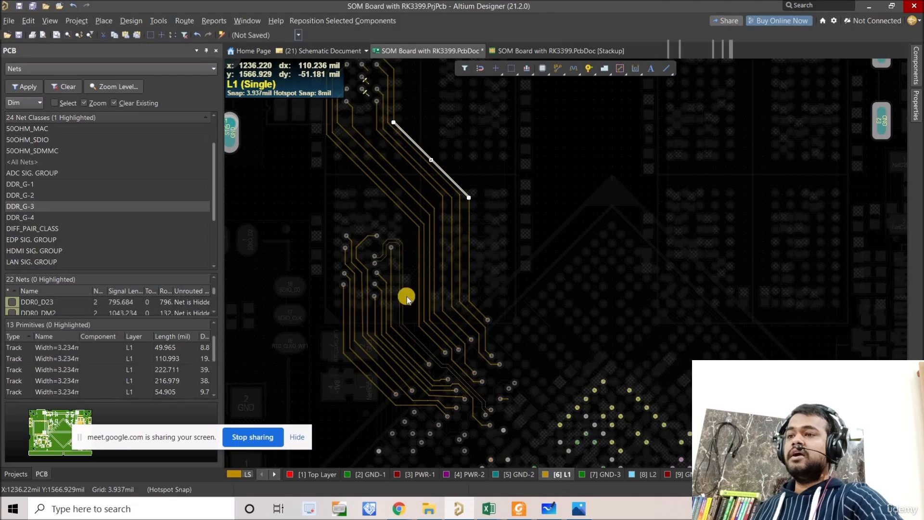
{"action": "right_click_drag", "start_coordinate": [369, 385], "coordinate": [406, 306]}
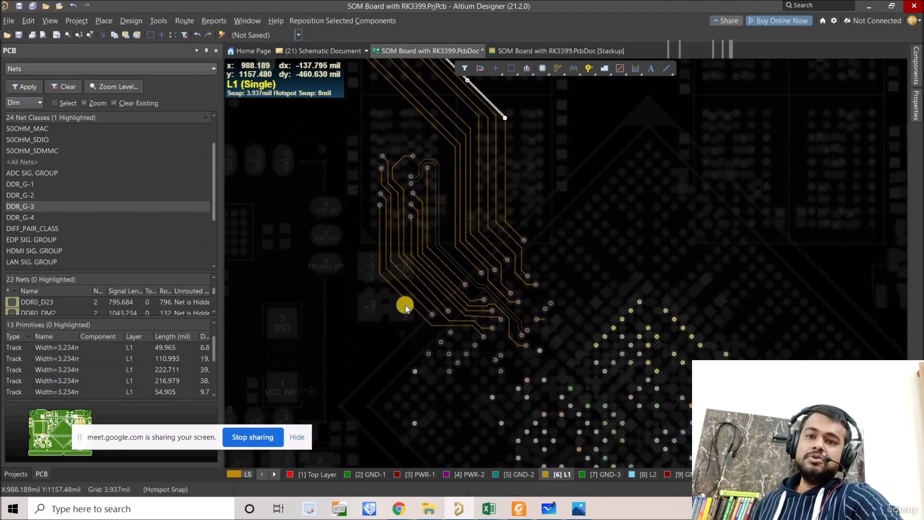
{"action": "scroll", "coordinate": [406, 306], "scroll_direction": "down", "scroll_amount": 2, "text": "ctrl"}
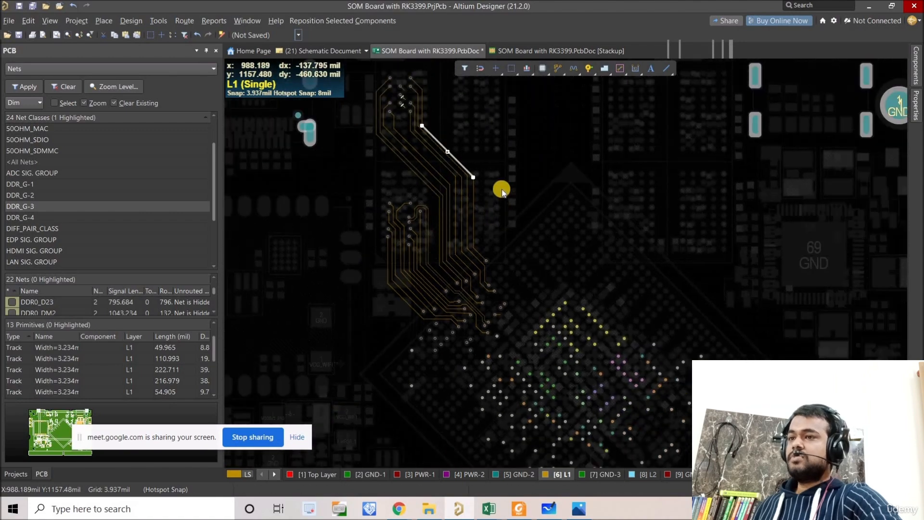
{"action": "right_click_drag", "start_coordinate": [539, 183], "coordinate": [541, 186]}
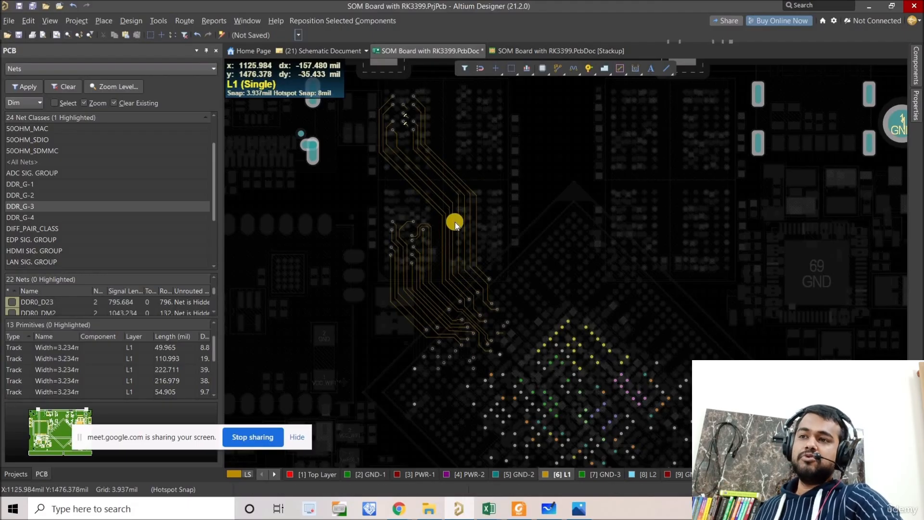
{"action": "scroll", "coordinate": [455, 224], "scroll_direction": "up", "scroll_amount": 2, "text": "ctrl"}
{"action": "right_click_drag", "start_coordinate": [477, 267], "coordinate": [433, 348]}
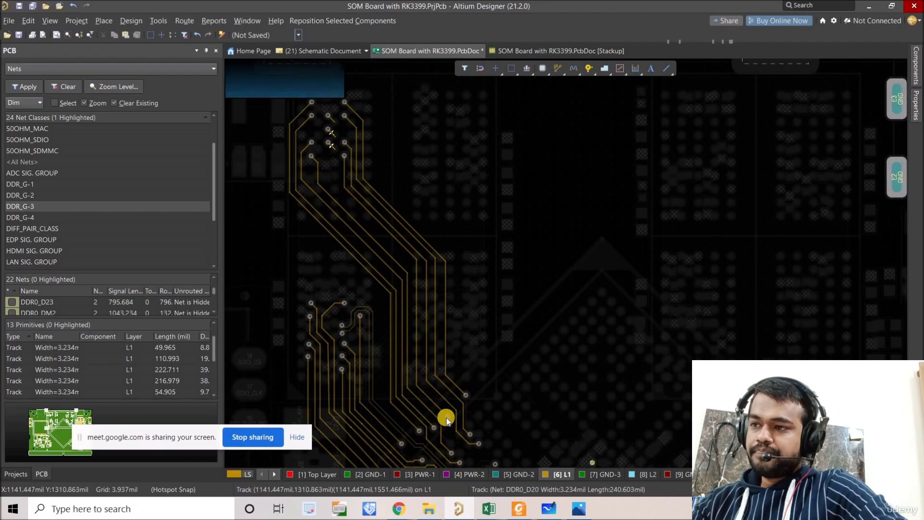
{"action": "scroll", "coordinate": [456, 406], "scroll_direction": "up", "scroll_amount": 5, "text": "ctrl"}
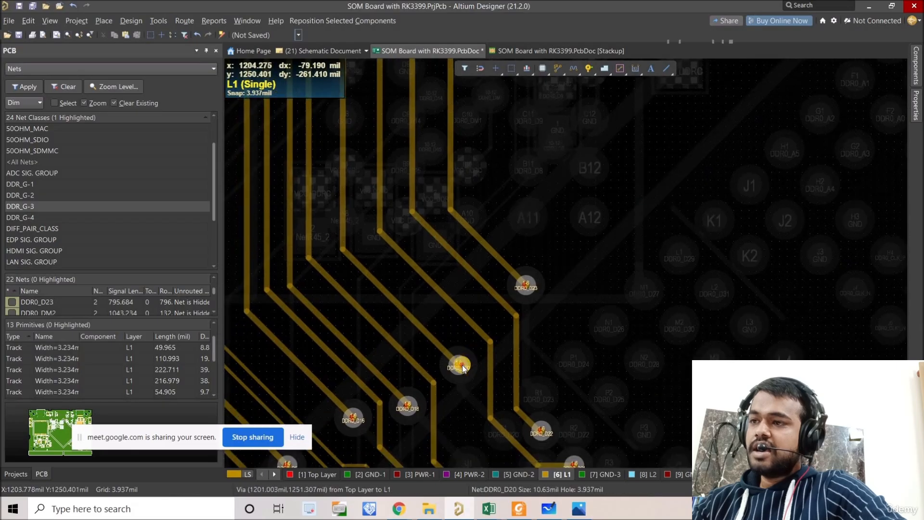
{"action": "left_click_drag", "start_coordinate": [459, 338], "coordinate": [452, 325]}
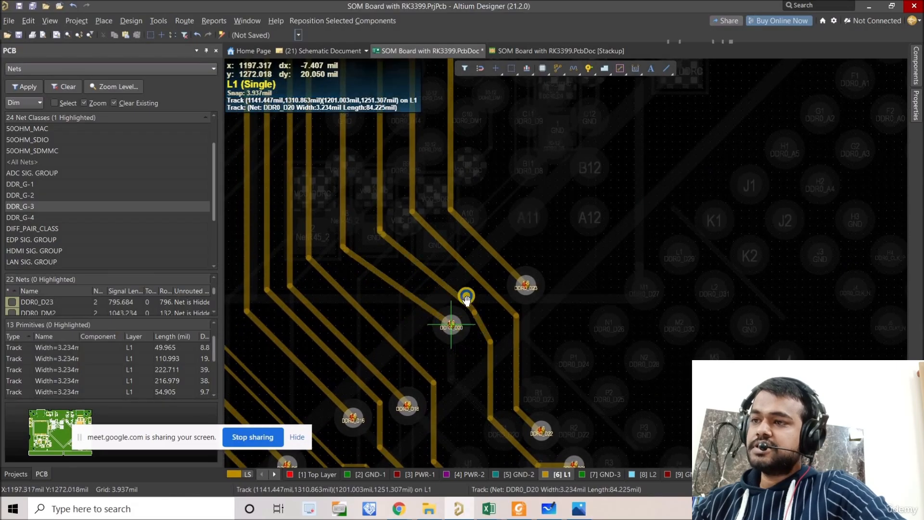
{"action": "right_click_drag", "start_coordinate": [466, 297], "coordinate": [423, 294]}
{"action": "scroll", "coordinate": [427, 294], "scroll_direction": "down", "scroll_amount": 1, "text": "ctrl"}
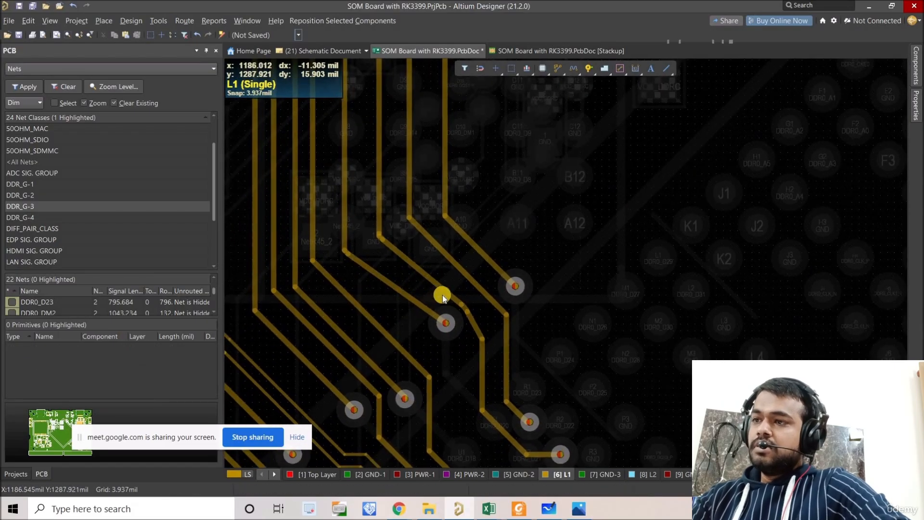
Try to shift the DDR0_D23 trace and its neighbouring traces near the vias, and undo the change.
{"action": "mouse_move", "coordinate": [495, 292]}
{"action": "left_mouse_down"}
{"action": "mouse_move", "coordinate": [498, 270]}
{"action": "mouse_move", "coordinate": [486, 274]}
{"action": "mouse_move", "coordinate": [470, 223]}
{"action": "mouse_move", "coordinate": [446, 260]}
{"action": "mouse_move", "coordinate": [436, 242]}
{"action": "left_mouse_up"}
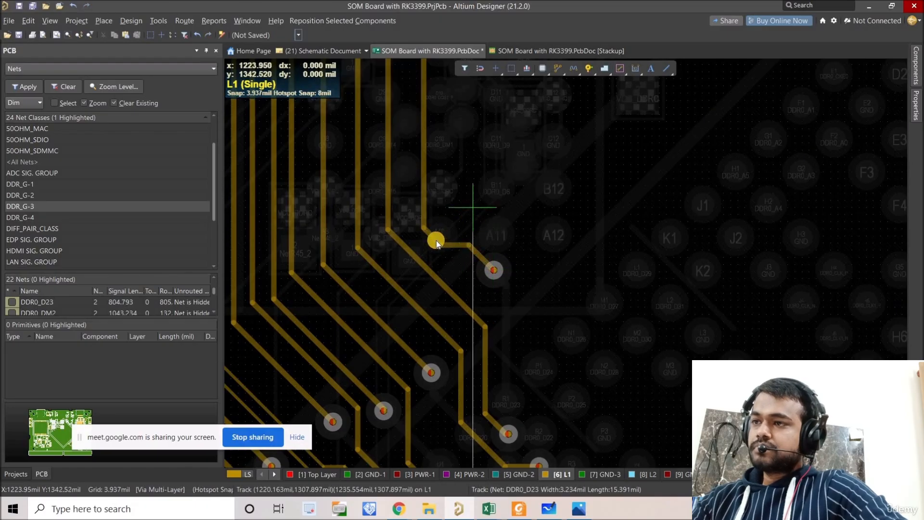
{"action": "mouse_move", "coordinate": [449, 205]}
{"action": "left_mouse_down"}
{"action": "mouse_move", "coordinate": [448, 186]}
{"action": "mouse_move", "coordinate": [429, 273]}
{"action": "mouse_move", "coordinate": [452, 259]}
{"action": "mouse_move", "coordinate": [419, 313]}
{"action": "mouse_move", "coordinate": [449, 291]}
{"action": "mouse_move", "coordinate": [441, 305]}
{"action": "mouse_move", "coordinate": [453, 273]}
{"action": "left_mouse_up"}
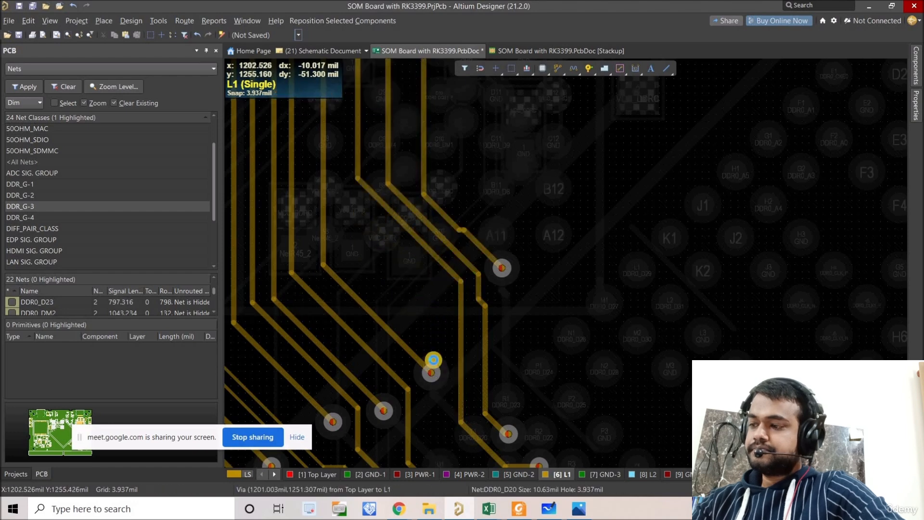
{"action": "key", "text": "ctrl+z"}
Slide the DDR0_D21 and DDR0_D22 diagonals up beside DDR0_D23, and move the DDR0_D20 via and its diagonal up parallel to them.
{"action": "left_click_drag", "start_coordinate": [442, 320], "coordinate": [450, 289]}
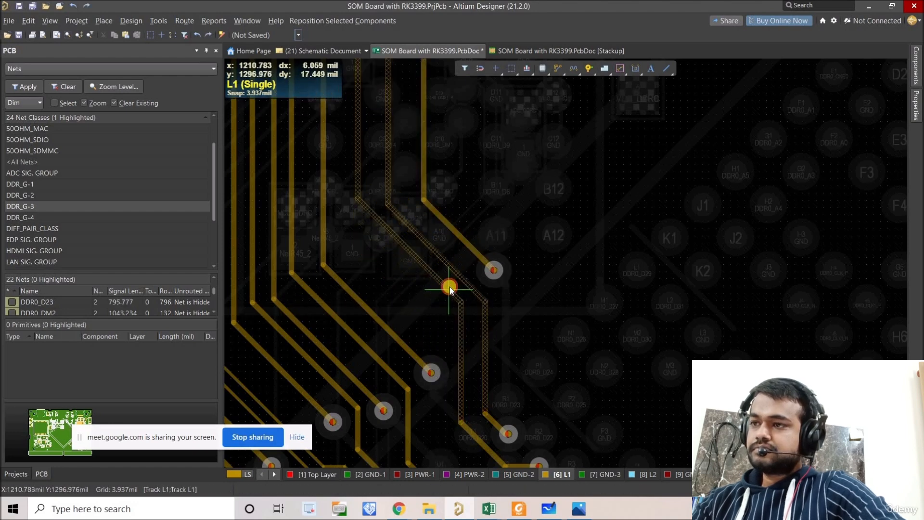
{"action": "left_click_drag", "start_coordinate": [432, 378], "coordinate": [433, 308]}
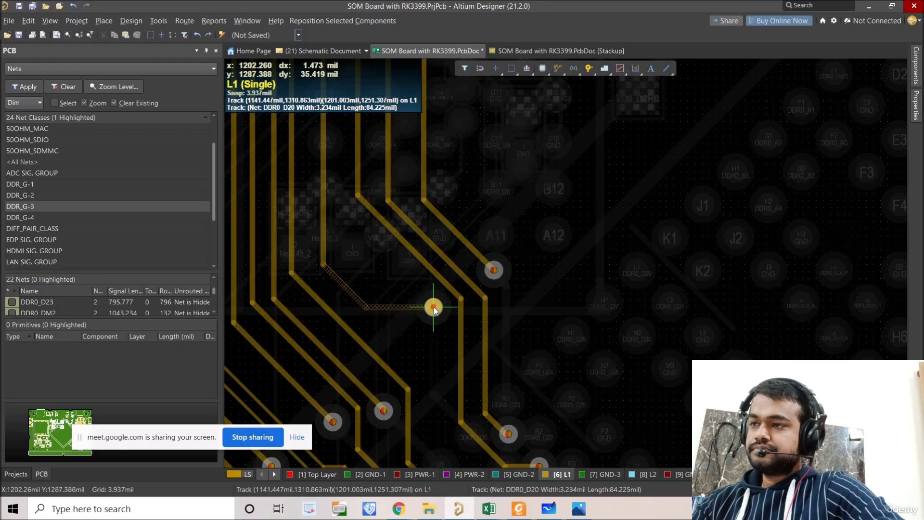
{"action": "left_click_drag", "start_coordinate": [365, 301], "coordinate": [377, 239]}
{"action": "right_click_drag", "start_coordinate": [412, 384], "coordinate": [416, 399]}
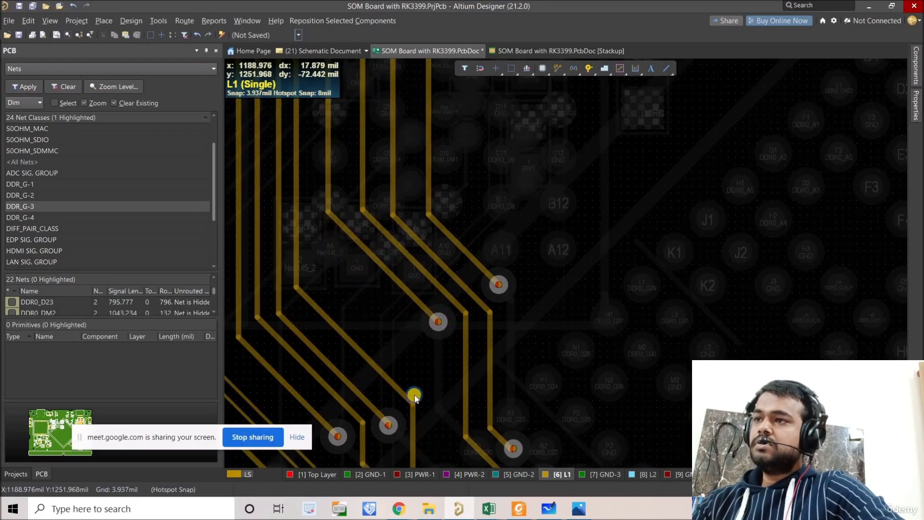
{"action": "scroll", "coordinate": [415, 397], "scroll_direction": "down", "scroll_amount": 3, "text": "ctrl"}
{"action": "scroll", "coordinate": [379, 249], "scroll_direction": "up", "scroll_amount": 2, "text": "ctrl"}
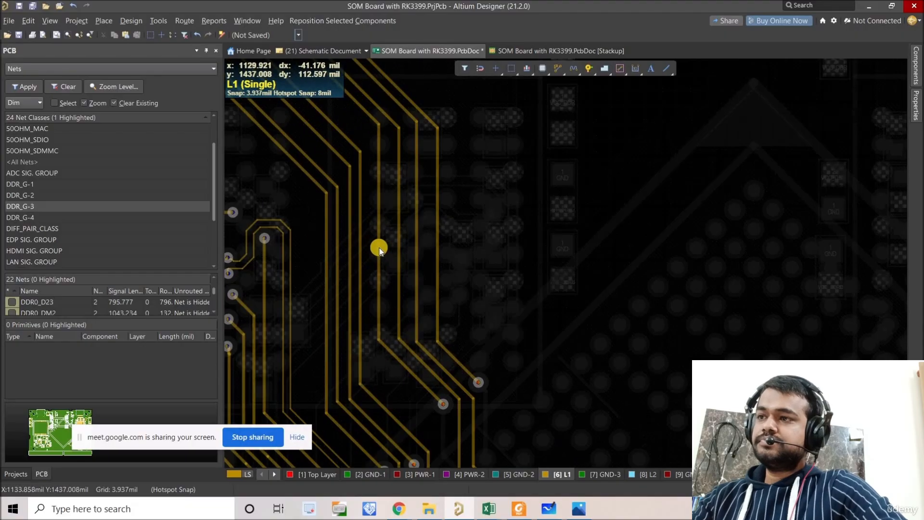
{"action": "mouse_move", "coordinate": [380, 249]}
{"action": "left_mouse_down"}
{"action": "mouse_move", "coordinate": [404, 250]}
{"action": "mouse_move", "coordinate": [383, 262]}
{"action": "left_mouse_up"}
{"action": "scroll", "coordinate": [393, 283], "scroll_direction": "down", "scroll_amount": 1, "text": "ctrl"}
{"action": "right_click_drag", "start_coordinate": [395, 277], "coordinate": [459, 457]}
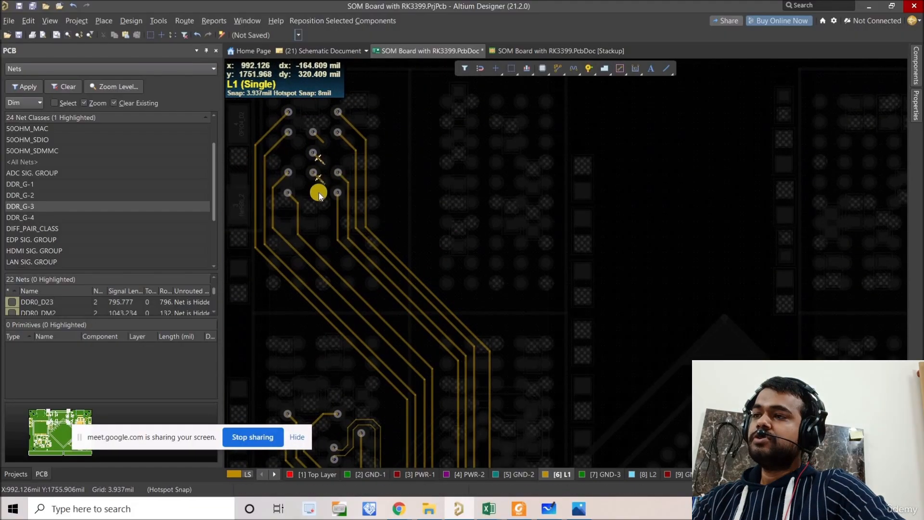
Delete the short DDR0_DQS2_N and DDR0_DQS2_P tracks on L1 and the bottom layer between their vias and pads V3 and W3.
{"action": "left_click", "coordinate": [303, 163]}
{"action": "scroll", "coordinate": [303, 164], "scroll_direction": "up", "scroll_amount": 8, "text": "ctrl"}
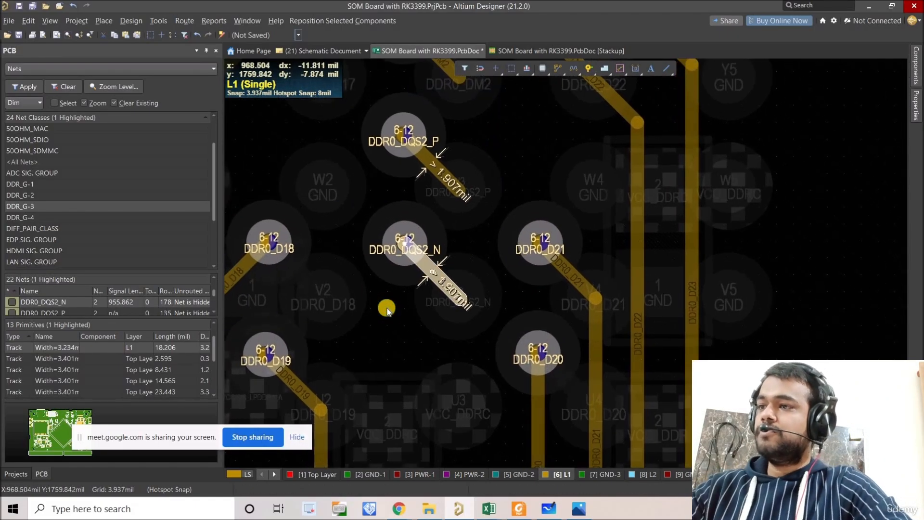
{"action": "key", "text": "shift+s"}
{"action": "scroll", "coordinate": [407, 284], "scroll_direction": "up", "scroll_amount": 1, "text": "ctrl"}
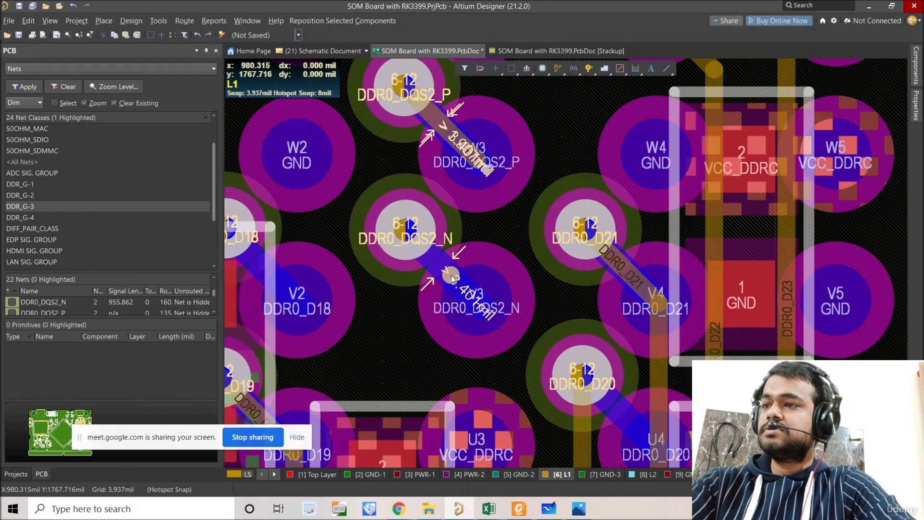
{"action": "key", "text": "Delete"}
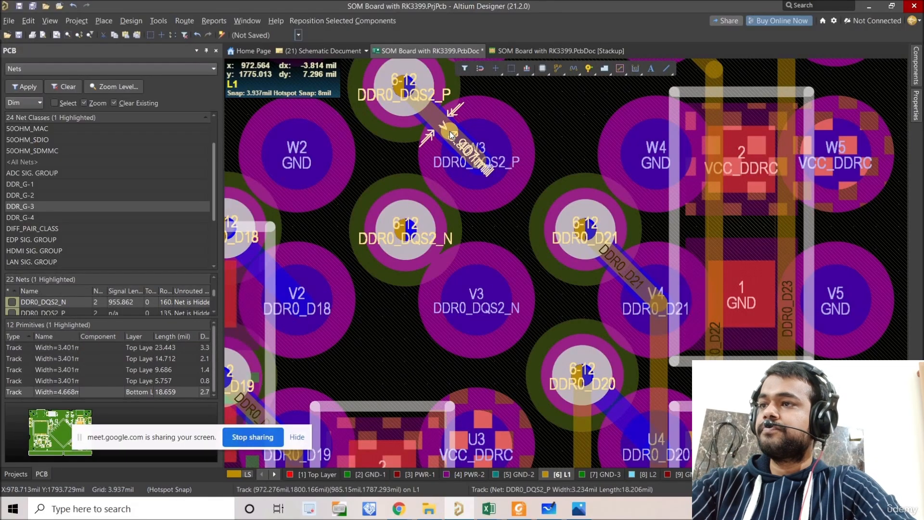
{"action": "key", "text": "Delete"}
{"action": "left_click", "coordinate": [437, 125]}
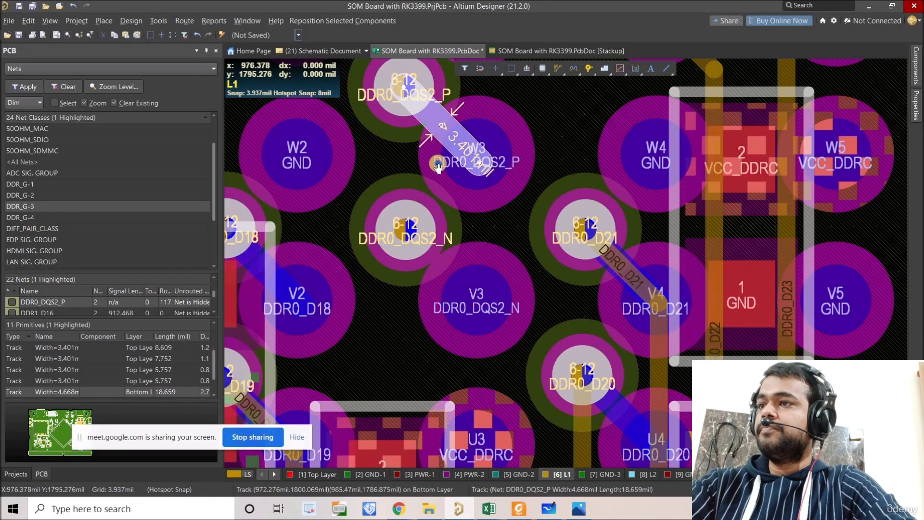
{"action": "key", "text": "Delete"}
Move the DDR0_DQS2_N and DDR0_DQS2_P vias close together, one directly above the other, beside pads W3 and V3.
{"action": "right_click_drag", "start_coordinate": [410, 236], "coordinate": [436, 254]}
{"action": "mouse_move", "coordinate": [407, 276]}
{"action": "left_mouse_down"}
{"action": "mouse_move", "coordinate": [412, 270]}
{"action": "mouse_move", "coordinate": [418, 291]}
{"action": "left_mouse_up"}
{"action": "left_click_drag", "start_coordinate": [417, 210], "coordinate": [415, 228]}
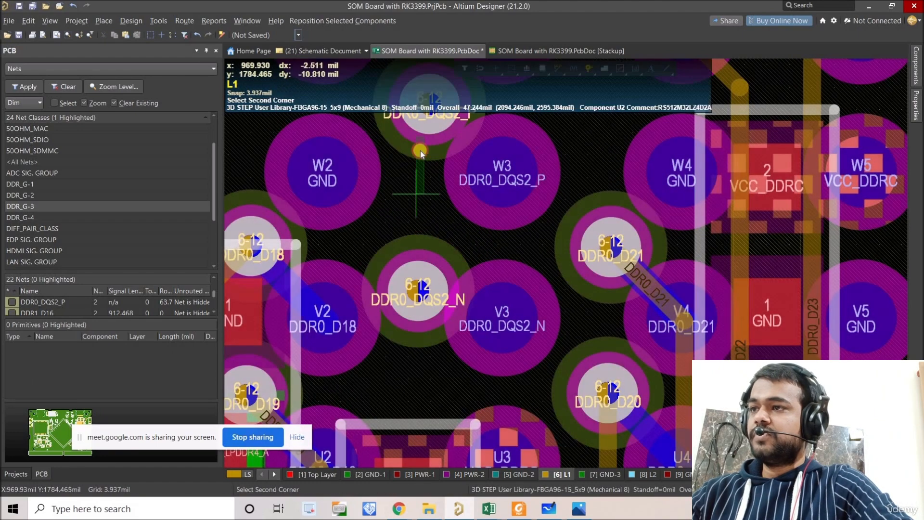
{"action": "left_click_drag", "start_coordinate": [430, 107], "coordinate": [420, 198]}
Route the DDR0_DQS2 differential pair on the bottom layer between pads W3 and V3 and the two moved vias.
{"action": "left_click", "coordinate": [555, 67]}
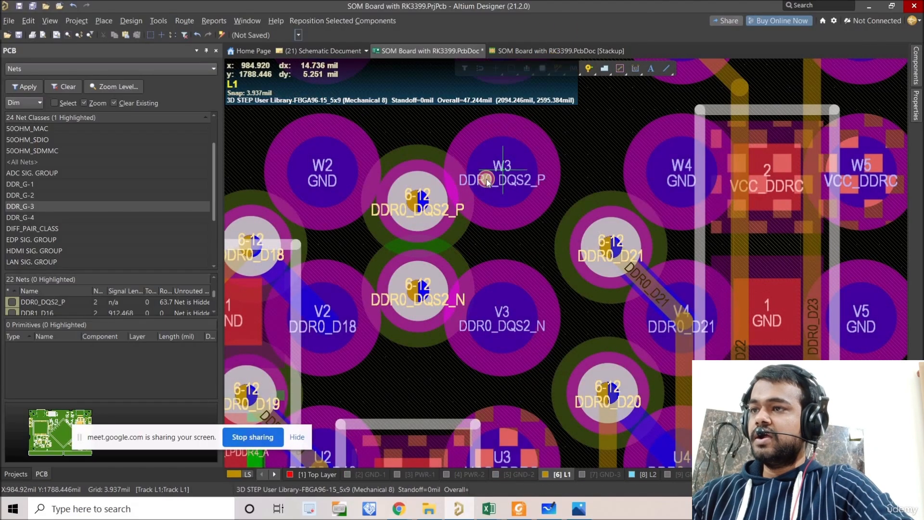
{"action": "left_click", "coordinate": [486, 178]}
{"action": "left_click", "coordinate": [423, 207]}
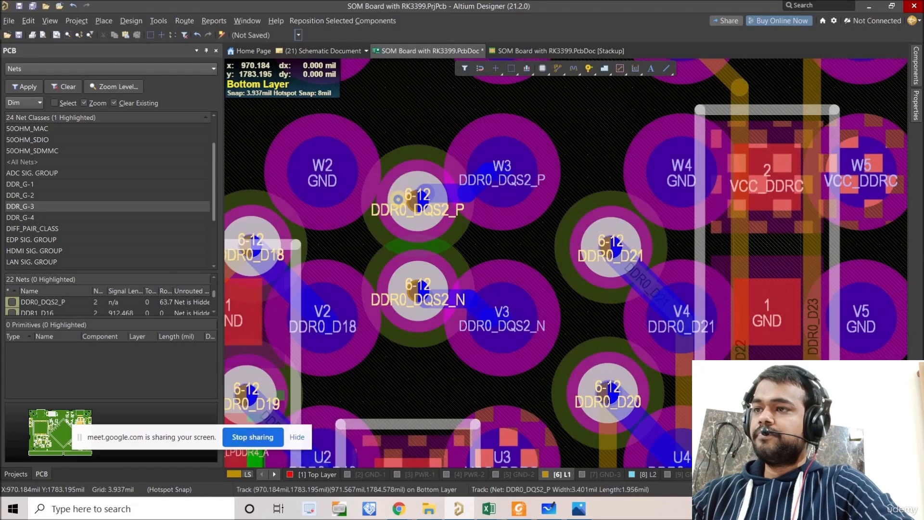
{"action": "scroll", "coordinate": [398, 199], "scroll_direction": "down", "scroll_amount": 2, "text": "ctrl"}
{"action": "right_click", "coordinate": [399, 198]}
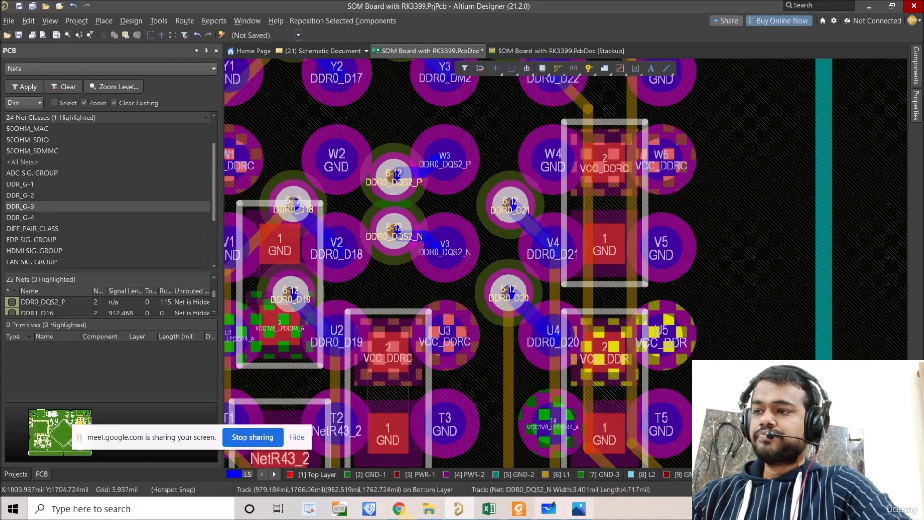
Route the DDR0_DQS2 differential pair on L1 from its two vias down the diagonal channel between the DDR0_D19 and DDR0_D20 traces.
{"action": "left_click", "coordinate": [555, 479]}
{"action": "scroll", "coordinate": [447, 284], "scroll_direction": "down", "scroll_amount": 4, "text": "ctrl"}
{"action": "right_click_drag", "start_coordinate": [439, 272], "coordinate": [427, 232]}
{"action": "key", "text": "shift+s"}
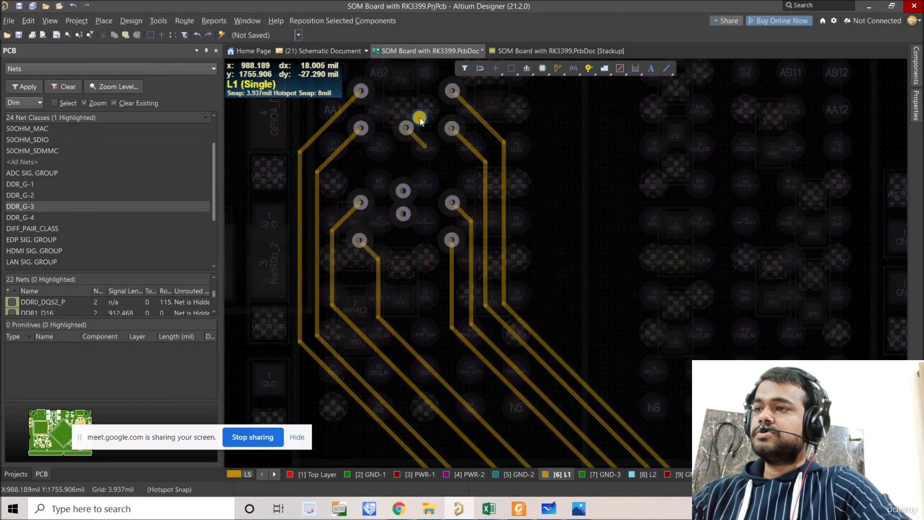
{"action": "left_click", "coordinate": [538, 77]}
{"action": "left_click", "coordinate": [364, 157]}
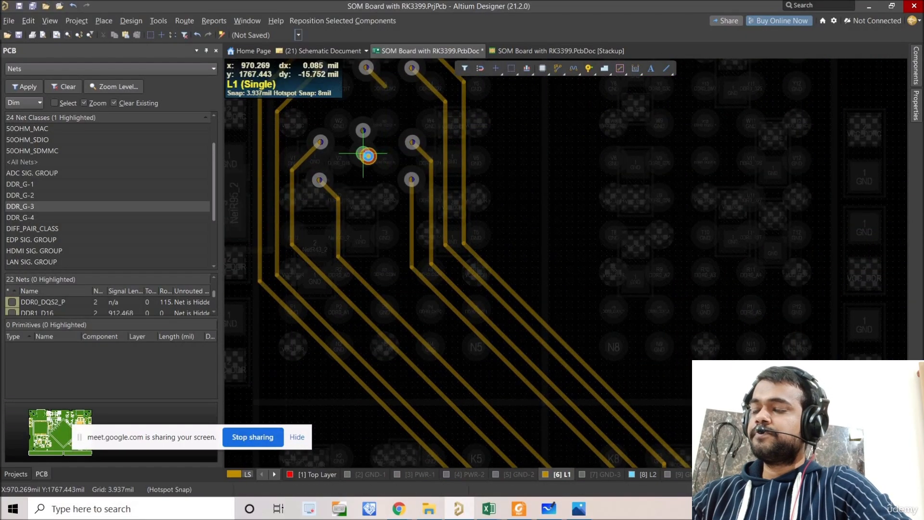
{"action": "left_click", "coordinate": [383, 167]}
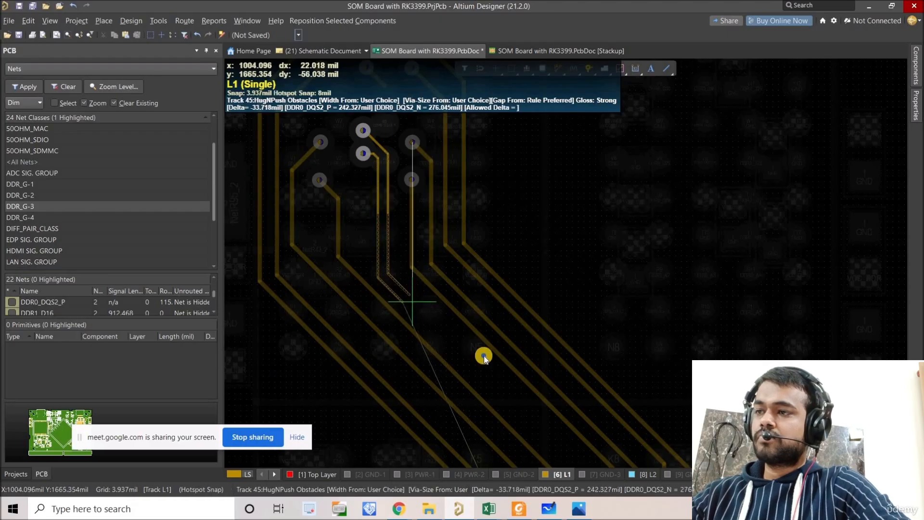
{"action": "right_click_drag", "start_coordinate": [472, 379], "coordinate": [292, 87]}
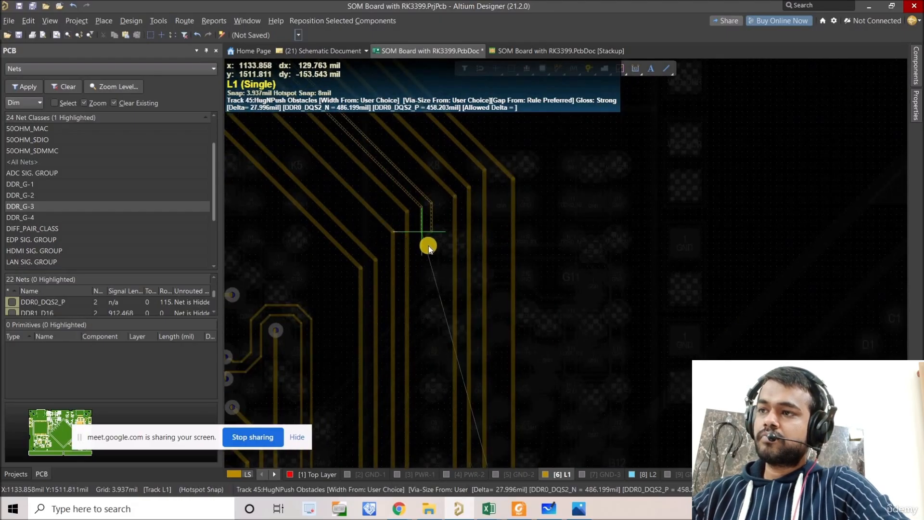
{"action": "left_click", "coordinate": [428, 247]}
Continue the DDR0_DQS2 pair on L1 down to the processor, ending in short horizontal stubs between the DDR0_D19 and DDR0_D21 vias.
{"action": "right_click_drag", "start_coordinate": [420, 323], "coordinate": [405, 42]}
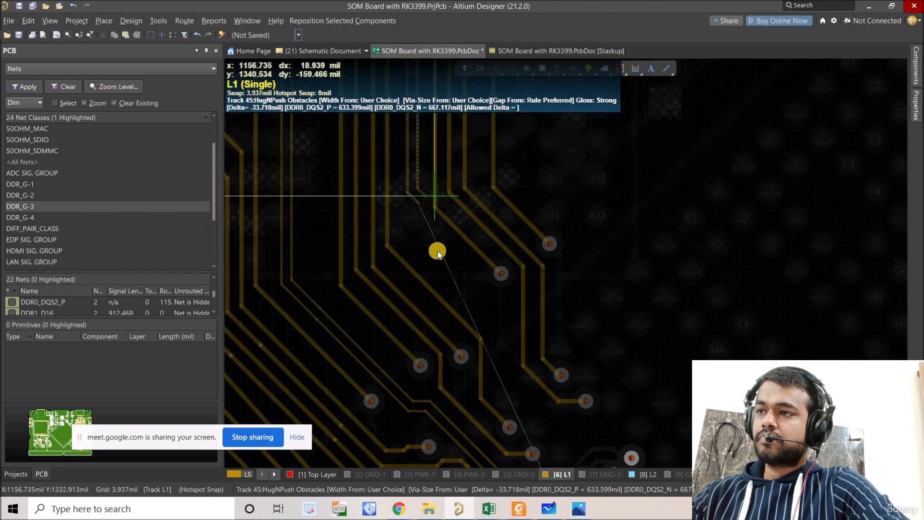
{"action": "left_click", "coordinate": [463, 282]}
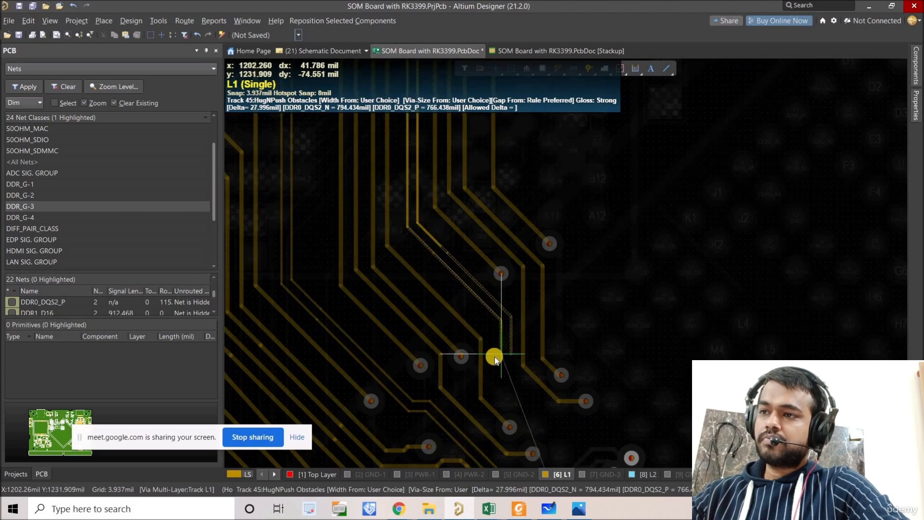
{"action": "left_click", "coordinate": [511, 391]}
{"action": "left_click", "coordinate": [525, 404]}
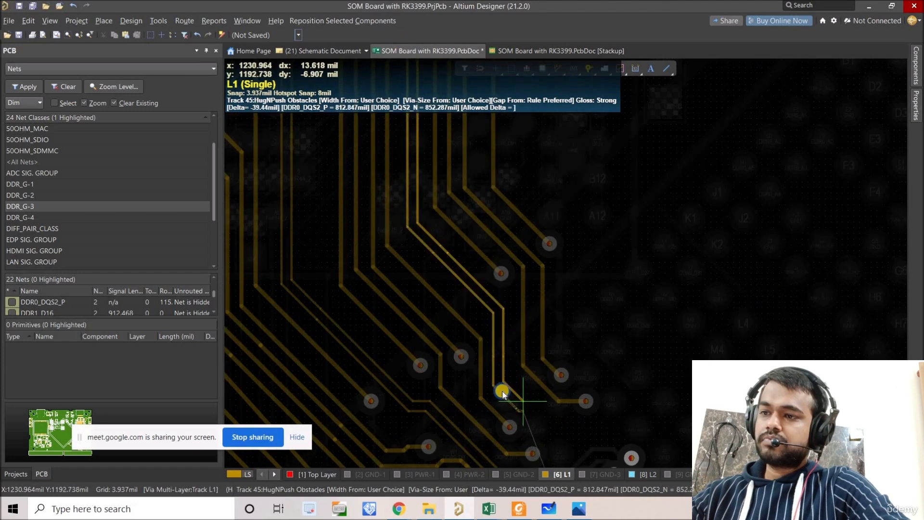
{"action": "right_click_drag", "start_coordinate": [495, 339], "coordinate": [427, 292]}
{"action": "scroll", "coordinate": [487, 324], "scroll_direction": "up", "scroll_amount": 2, "text": "ctrl"}
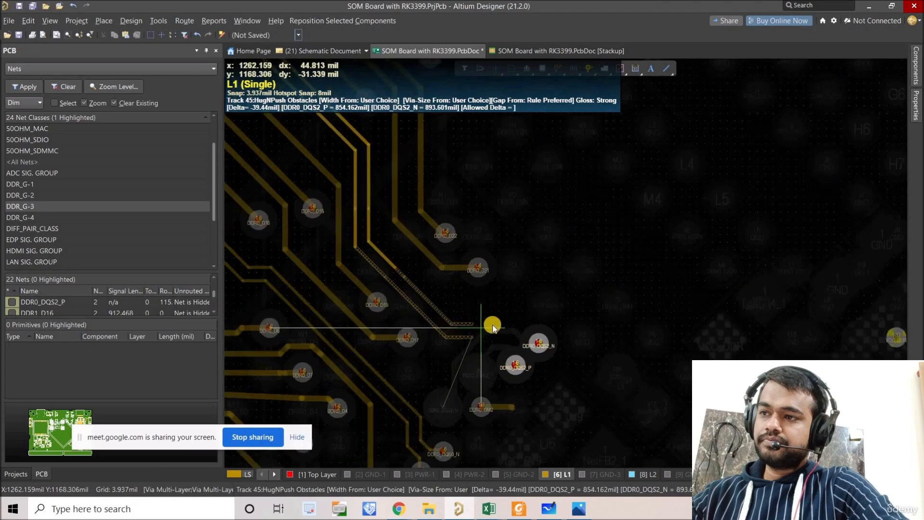
{"action": "left_click", "coordinate": [533, 367]}
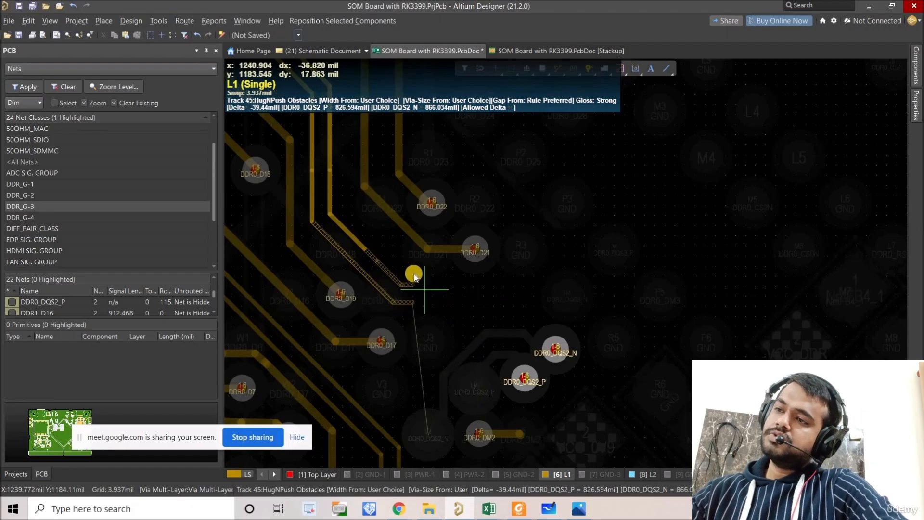
{"action": "left_click", "coordinate": [415, 272]}
{"action": "right_click", "coordinate": [440, 295]}
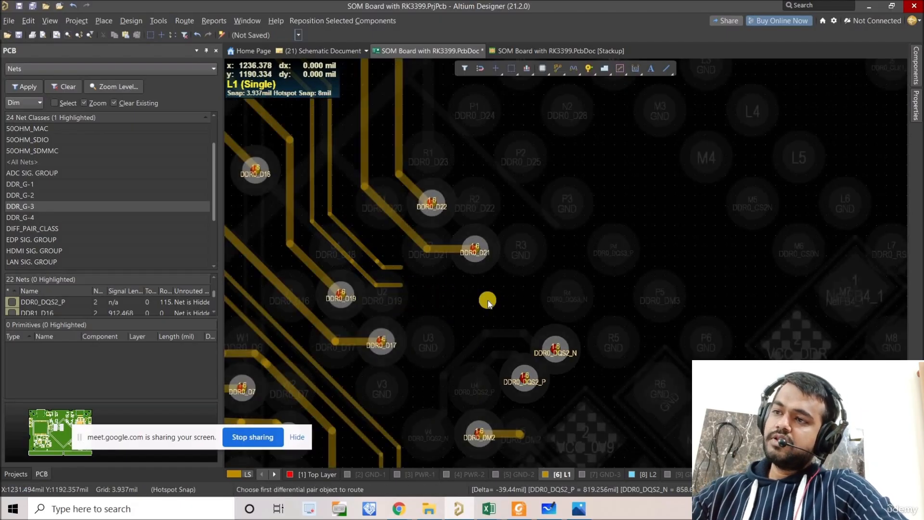
Delete the DDR0_DQS2_P and DDR0_DQS2_N vias beside ball U4 of the processor.
{"action": "scroll", "coordinate": [412, 244], "scroll_direction": "down", "scroll_amount": 5}
{"action": "key", "text": "shift+s"}
{"action": "scroll", "coordinate": [482, 311], "scroll_direction": "up", "scroll_amount": 4, "text": "ctrl"}
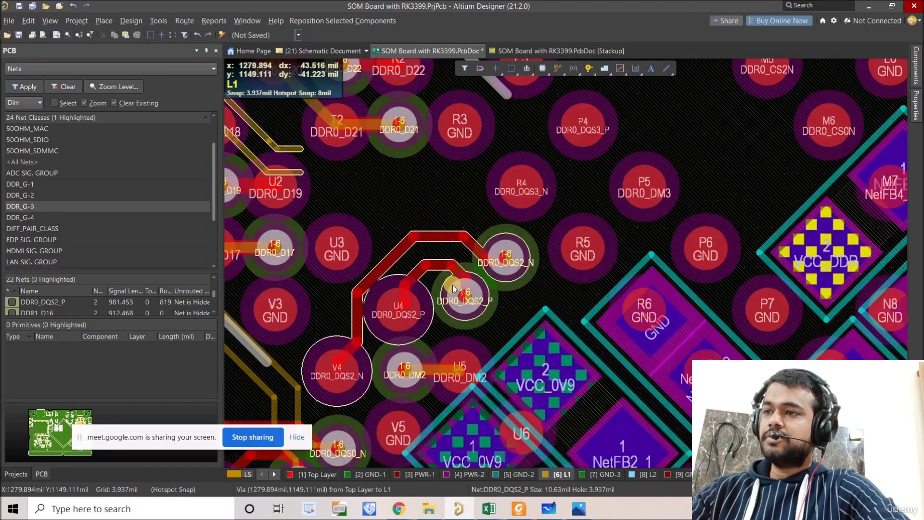
{"action": "left_click", "coordinate": [477, 298]}
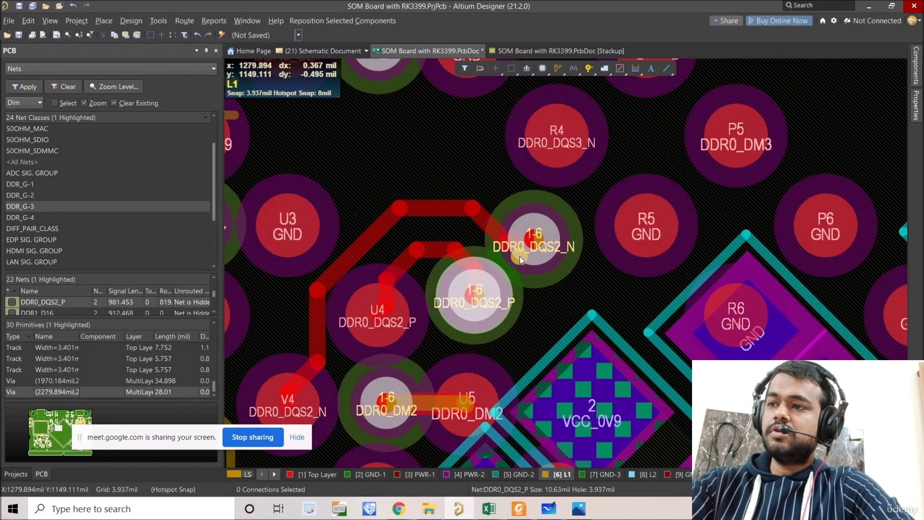
{"action": "key", "text": "Delete"}
Delete the old top-layer DDR0_DQS2_P and DDR0_DQS2_N tracks leading from balls U4 and V4.
{"action": "left_click", "coordinate": [476, 298]}
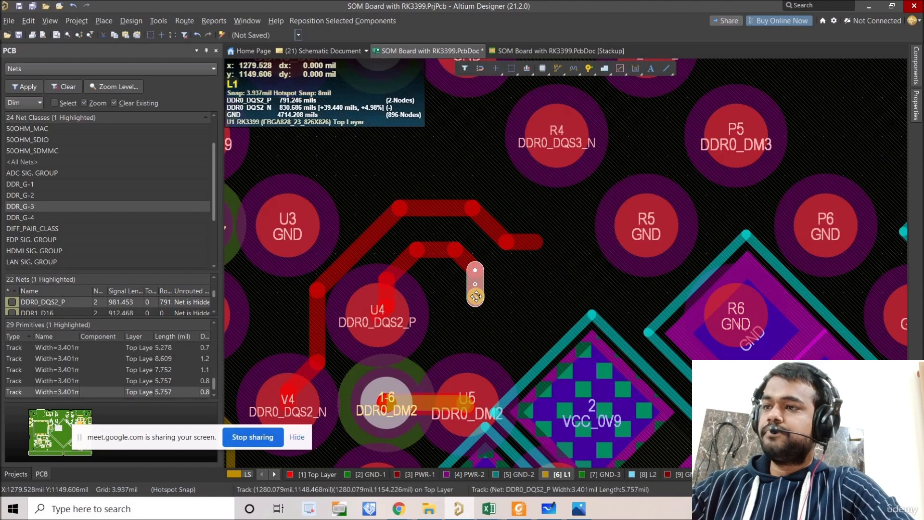
{"action": "key", "text": "Delete"}
{"action": "key", "text": "Delete"}
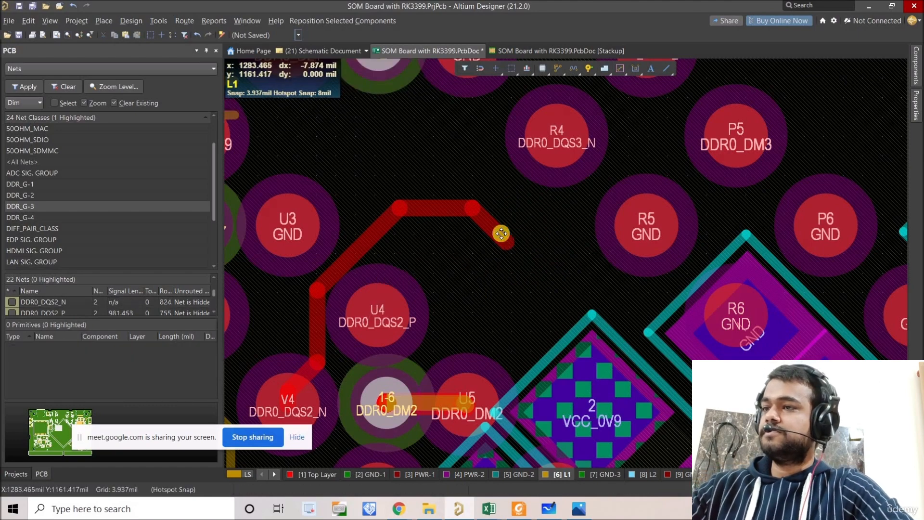
{"action": "left_click", "coordinate": [502, 234]}
{"action": "key", "text": "Delete"}
{"action": "right_click_drag", "start_coordinate": [394, 268], "coordinate": [412, 251]}
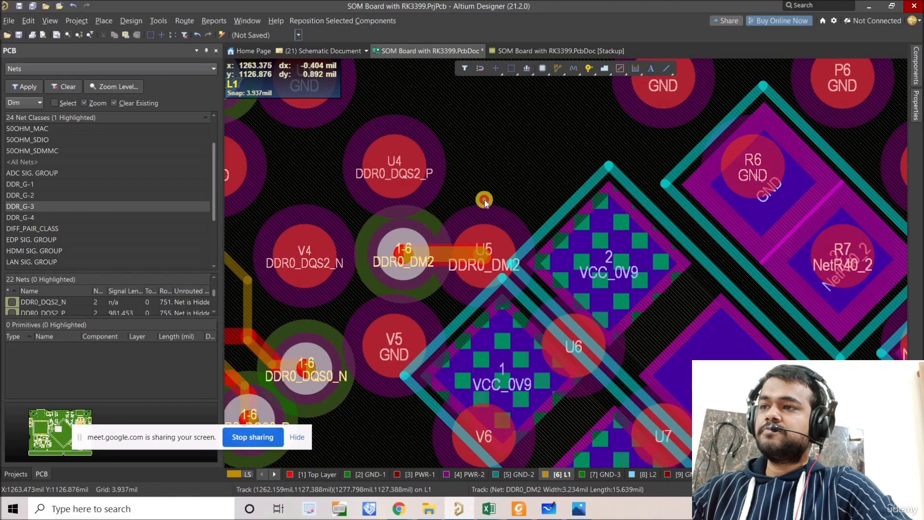
Move the DDR0_DM2 via to the open spot diagonally above ball U5, toward R5, keeping its track attached.
{"action": "left_click_drag", "start_coordinate": [484, 200], "coordinate": [565, 172]}
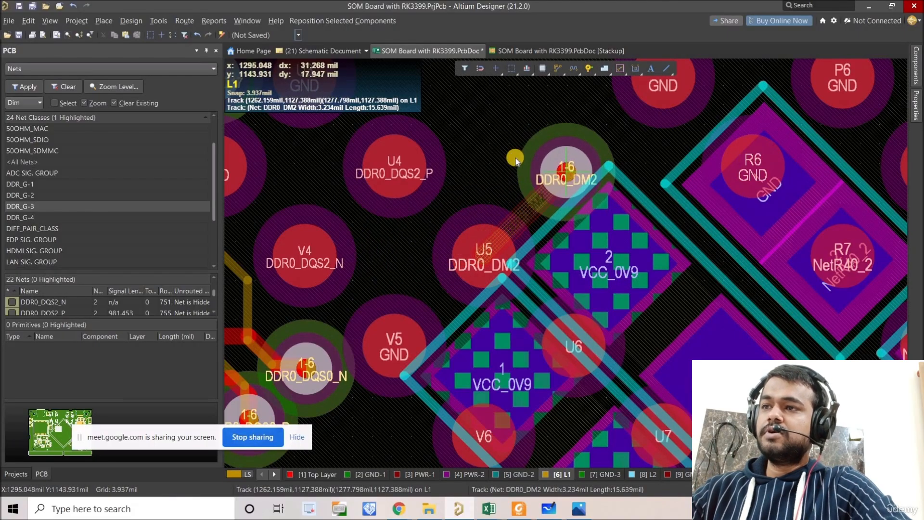
{"action": "scroll", "coordinate": [525, 202], "scroll_direction": "up", "scroll_amount": 3}
{"action": "scroll", "coordinate": [524, 202], "scroll_direction": "left", "scroll_amount": 2, "text": "shift"}
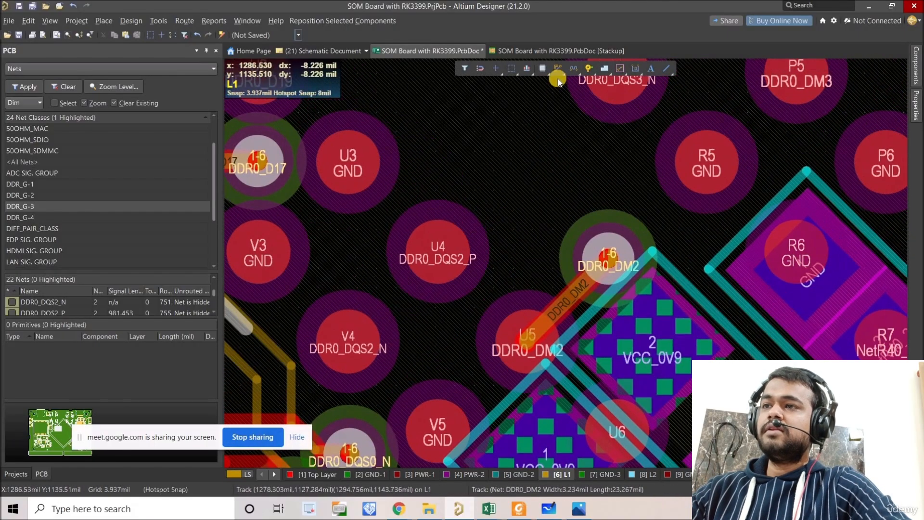
Route the DDR0_DQS2 differential pair on the top layer from balls U4 and V4 up into the gap between U3 and R5.
{"action": "left_click", "coordinate": [558, 73]}
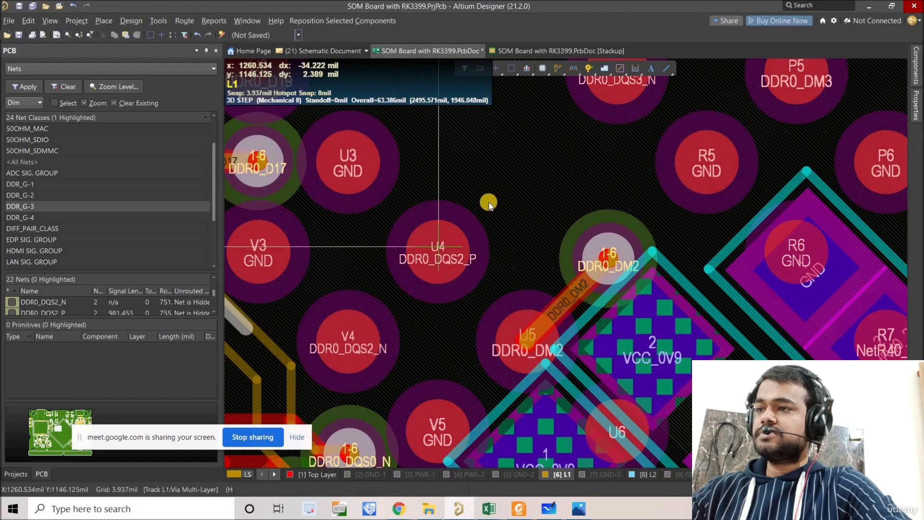
{"action": "left_click", "coordinate": [527, 195]}
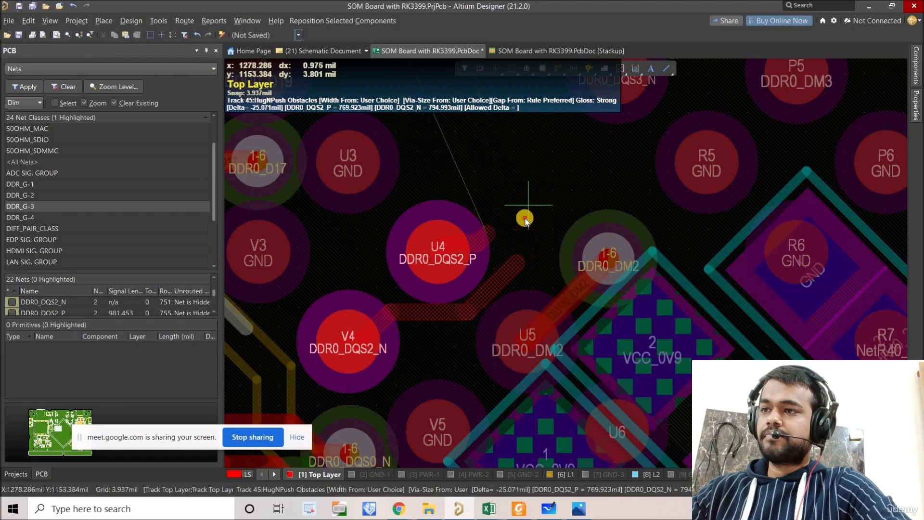
{"action": "left_click", "coordinate": [518, 202]}
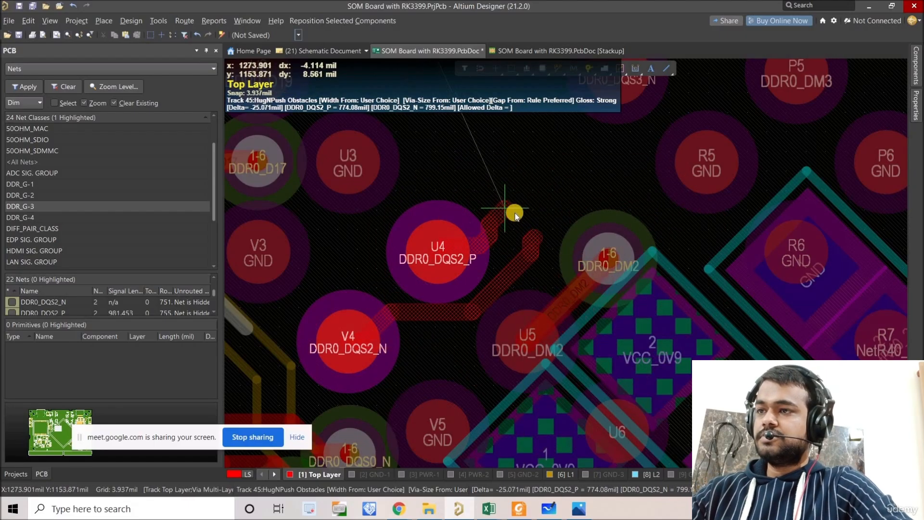
{"action": "left_click", "coordinate": [515, 212]}
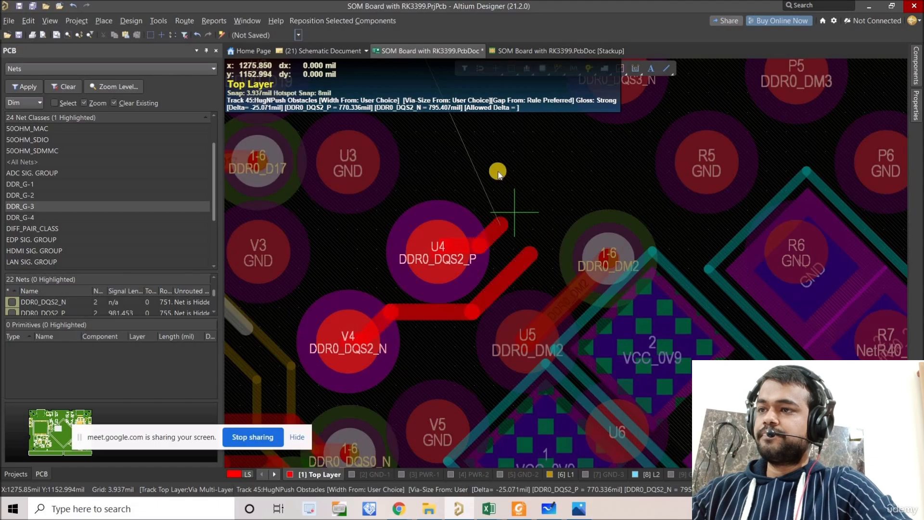
{"action": "key", "text": "Home"}
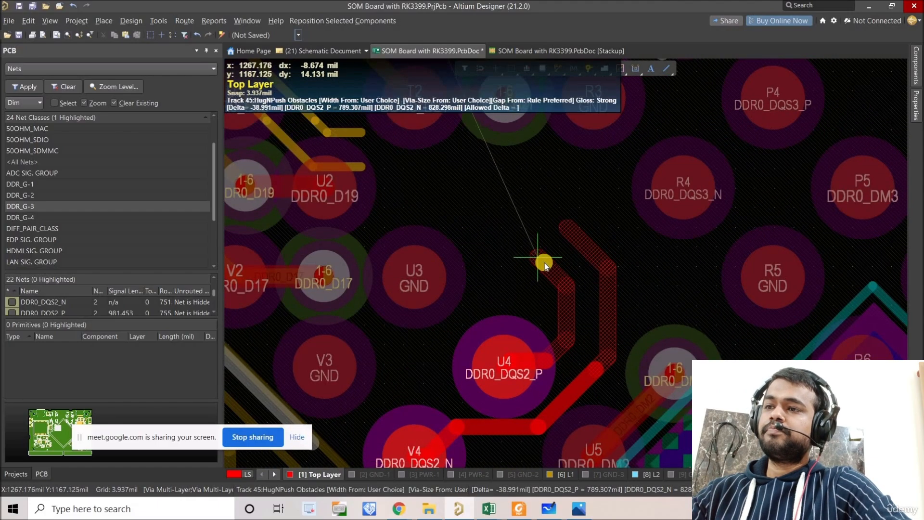
{"action": "left_click", "coordinate": [545, 263]}
{"action": "right_click", "coordinate": [550, 265]}
Copy the last DDR0_DQS2_P track segment and paste it rotated to horizontal at the trace's open end.
{"action": "scroll", "coordinate": [553, 270], "scroll_direction": "up", "scroll_amount": 3, "text": "ctrl"}
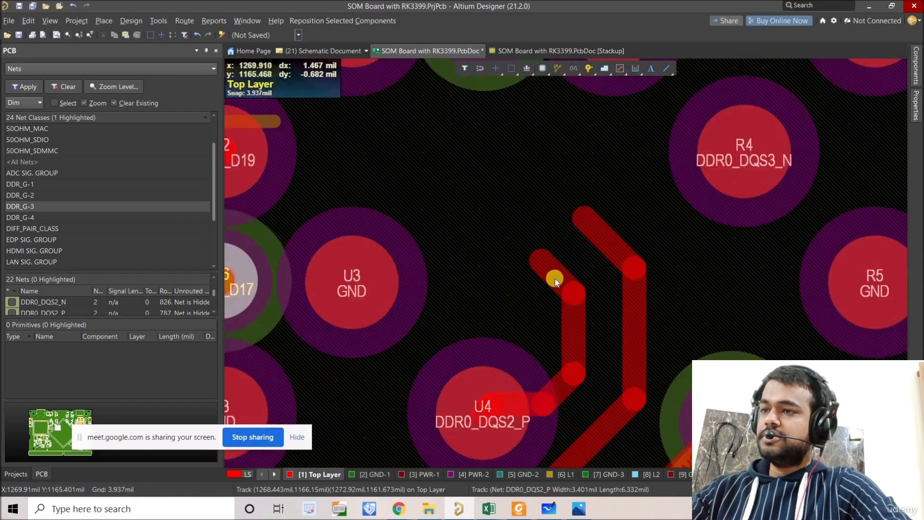
{"action": "left_click", "coordinate": [556, 278]}
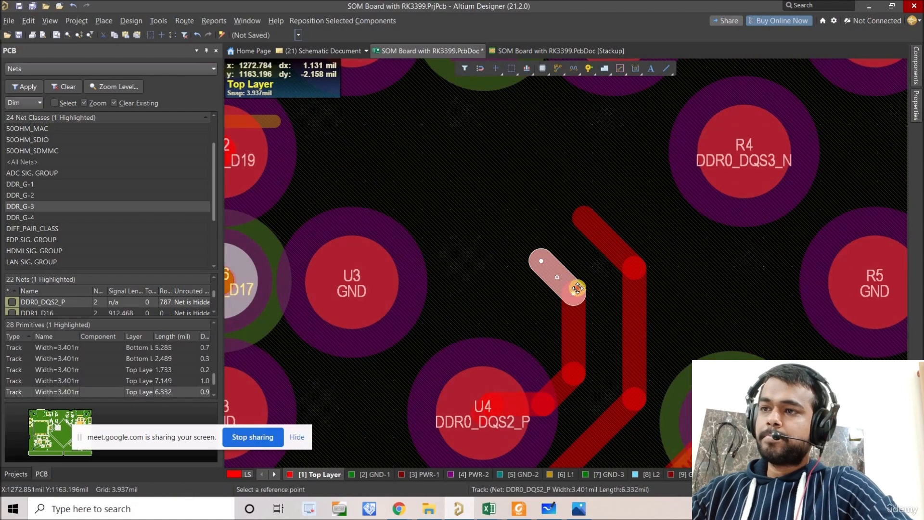
{"action": "left_click", "coordinate": [576, 292]}
{"action": "left_click", "coordinate": [536, 293]}
{"action": "key", "text": "ctrl+v"}
{"action": "key", "text": "space"}
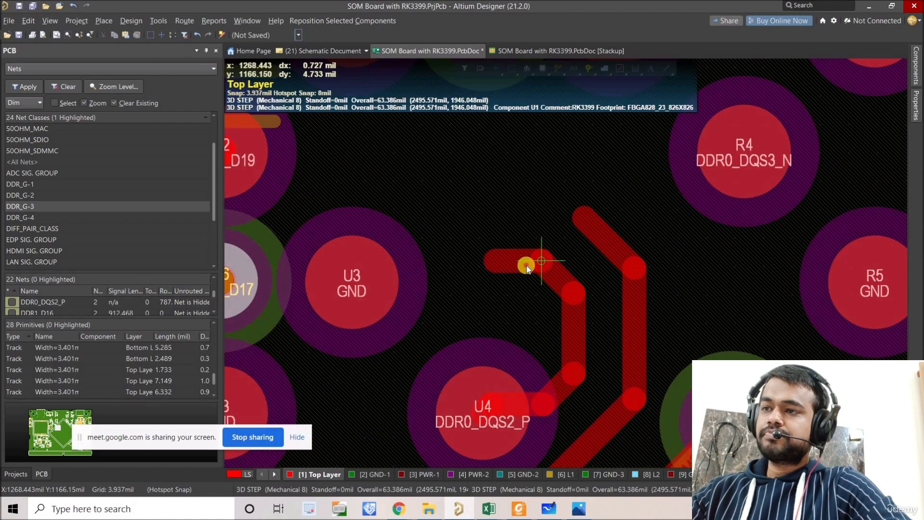
Paste another copy of the segment, rotated to vertical, at the open end of the DDR0_DQS2_N trace.
{"action": "right_click_drag", "start_coordinate": [552, 262], "coordinate": [536, 294]}
{"action": "left_click", "coordinate": [535, 294]}
{"action": "key", "text": "ctrl+v"}
{"action": "key", "text": "space"}
{"action": "key", "text": "space"}
{"action": "key", "text": "space"}
{"action": "key", "text": "space"}
{"action": "key", "text": "space"}
{"action": "key", "text": "space"}
{"action": "key", "text": "space"}
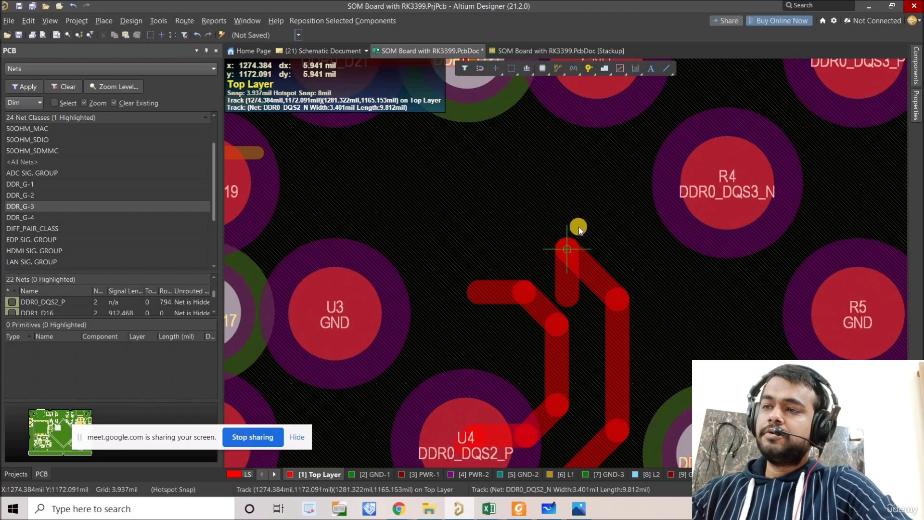
{"action": "left_click", "coordinate": [567, 249]}
Copy the DDR0_DM2 via and paste it at the open ends of the DDR0_DQS2_P and DDR0_DQS2_N top-layer traces.
{"action": "right_click_drag", "start_coordinate": [619, 324], "coordinate": [493, 175]}
{"action": "left_click", "coordinate": [600, 308]}
{"action": "key", "text": "ctrl+c"}
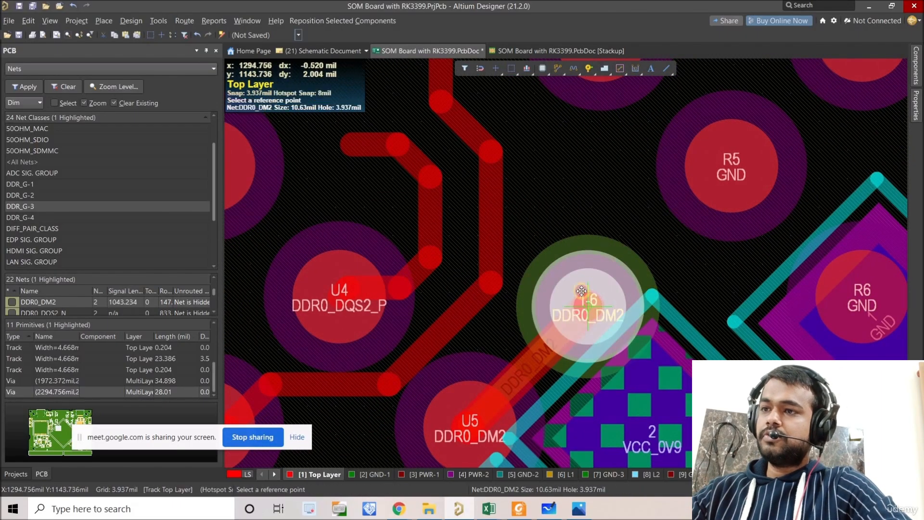
{"action": "left_click", "coordinate": [581, 291]}
{"action": "right_click_drag", "start_coordinate": [430, 150], "coordinate": [566, 316]}
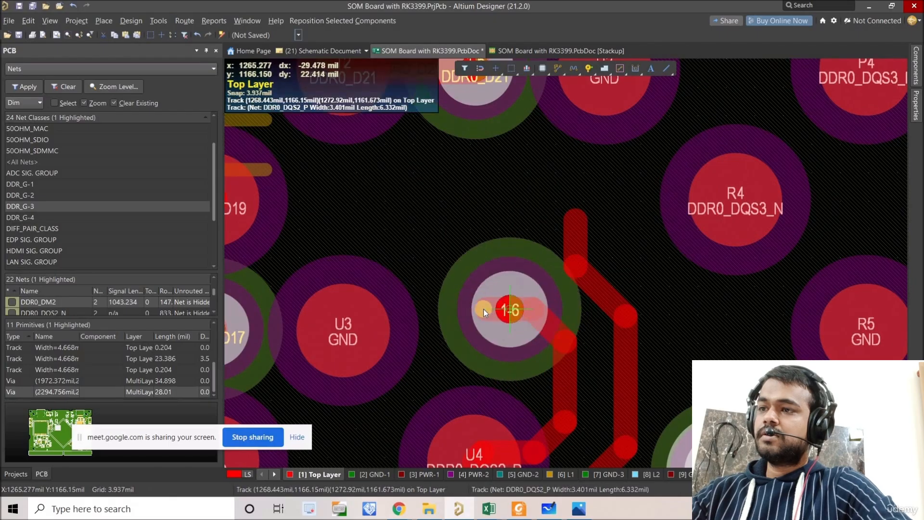
{"action": "left_click", "coordinate": [487, 309]}
{"action": "key", "text": "ctrl+v"}
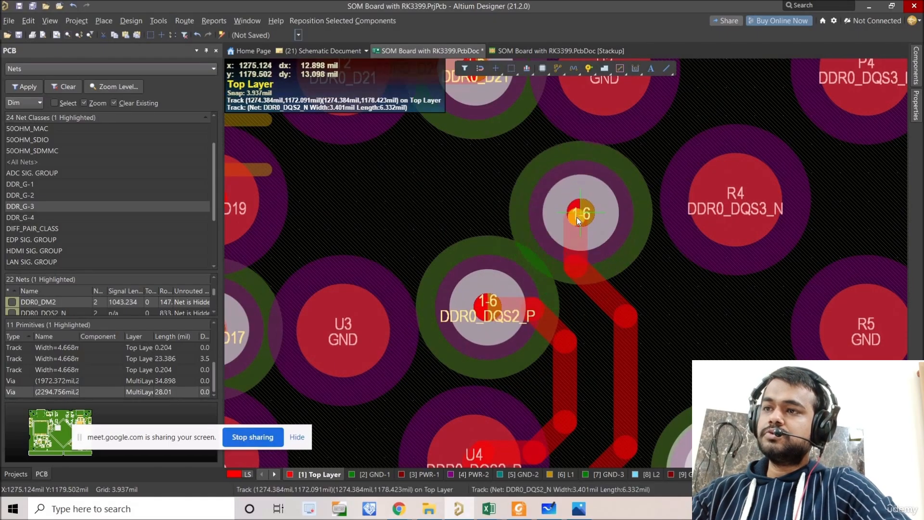
{"action": "left_click", "coordinate": [577, 218]}
On L1 in single-layer view, route the DDR0_DQS2 pair from its open ends near U2 to the new vias and widen the end loop.
{"action": "scroll", "coordinate": [548, 246], "scroll_direction": "down", "scroll_amount": 4, "text": "ctrl"}
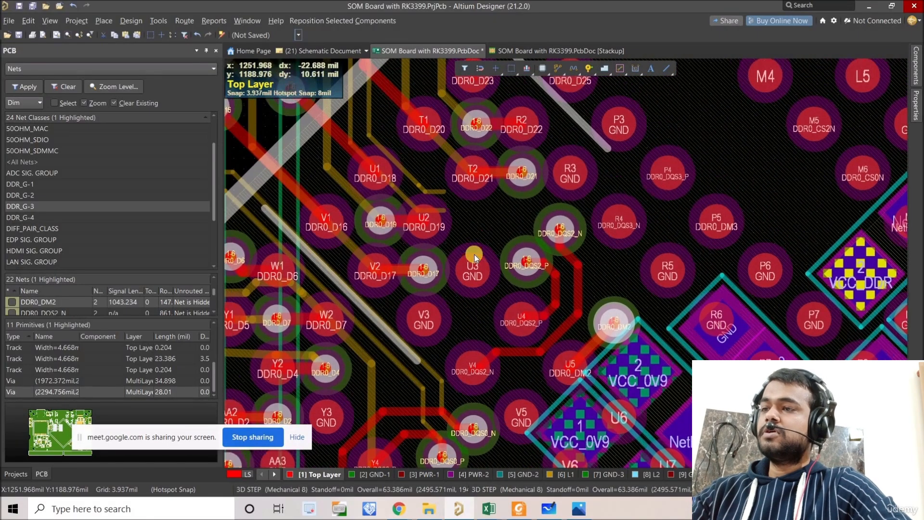
{"action": "key", "text": "shift+s"}
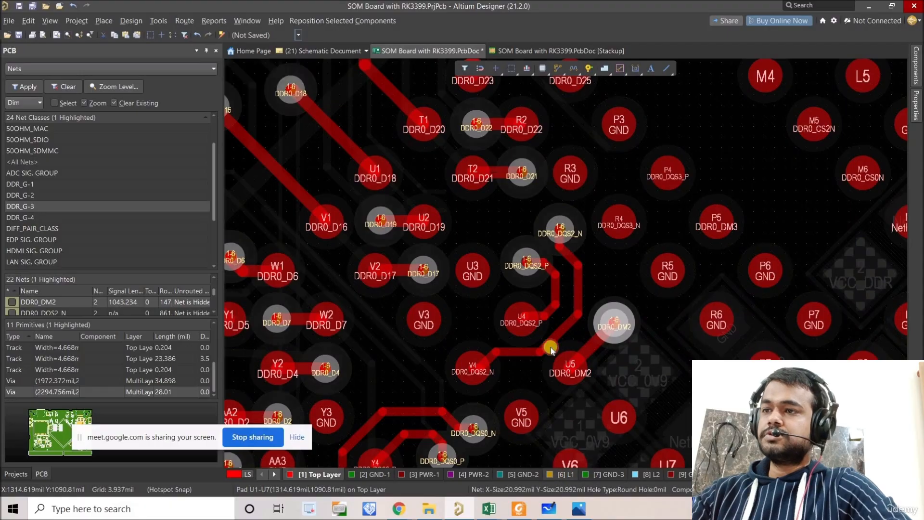
{"action": "key", "text": "KP_Multiply"}
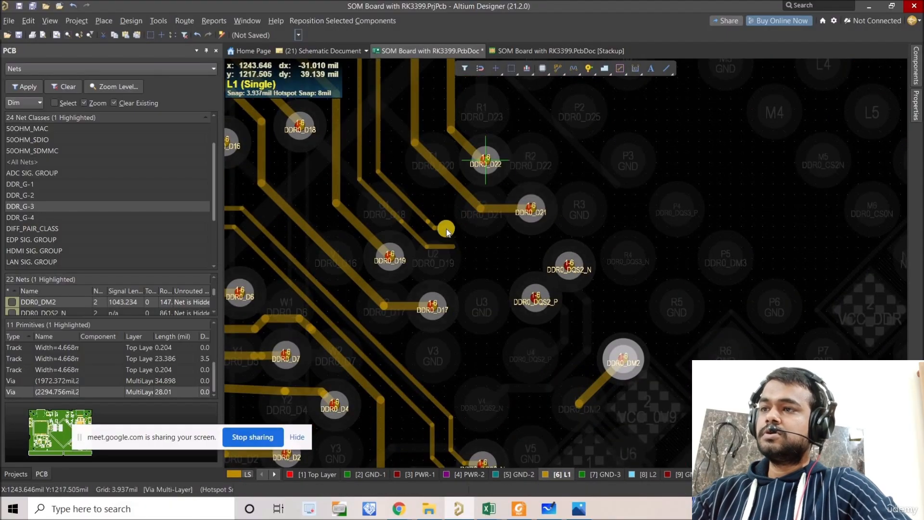
{"action": "scroll", "coordinate": [460, 227], "scroll_direction": "up", "scroll_amount": 1, "text": "ctrl"}
{"action": "left_click", "coordinate": [590, 291]}
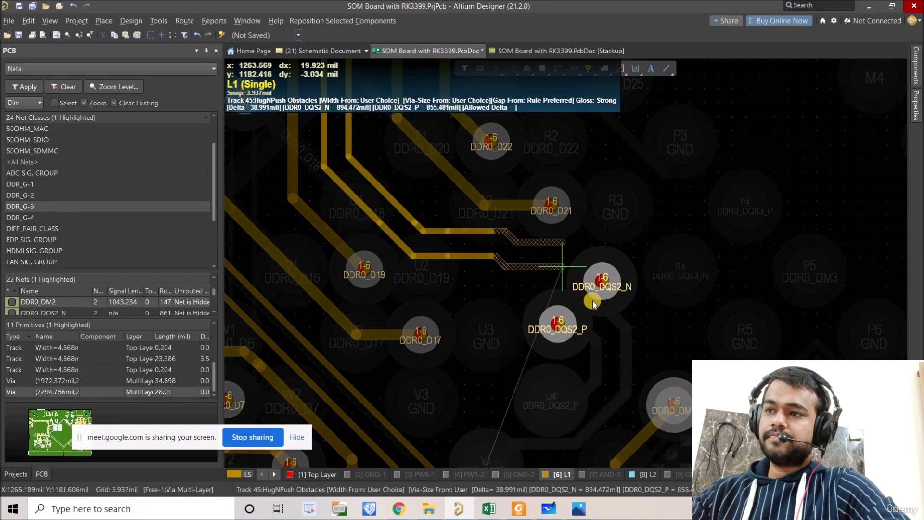
{"action": "left_click", "coordinate": [564, 326]}
{"action": "right_click", "coordinate": [564, 325]}
{"action": "mouse_move", "coordinate": [562, 323]}
{"action": "right_mouse_down"}
{"action": "mouse_move", "coordinate": [504, 260]}
{"action": "mouse_move", "coordinate": [538, 255]}
{"action": "right_mouse_up"}
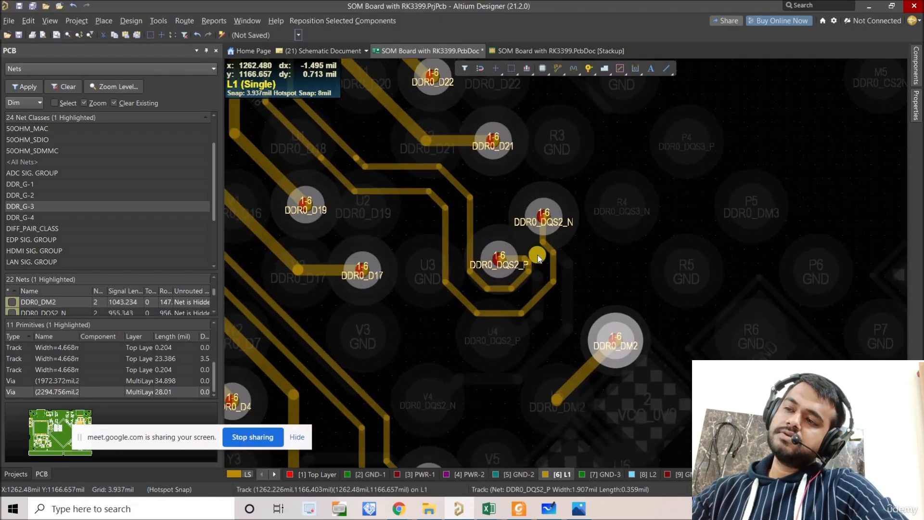
{"action": "scroll", "coordinate": [546, 243], "scroll_direction": "up", "scroll_amount": 2, "text": "ctrl"}
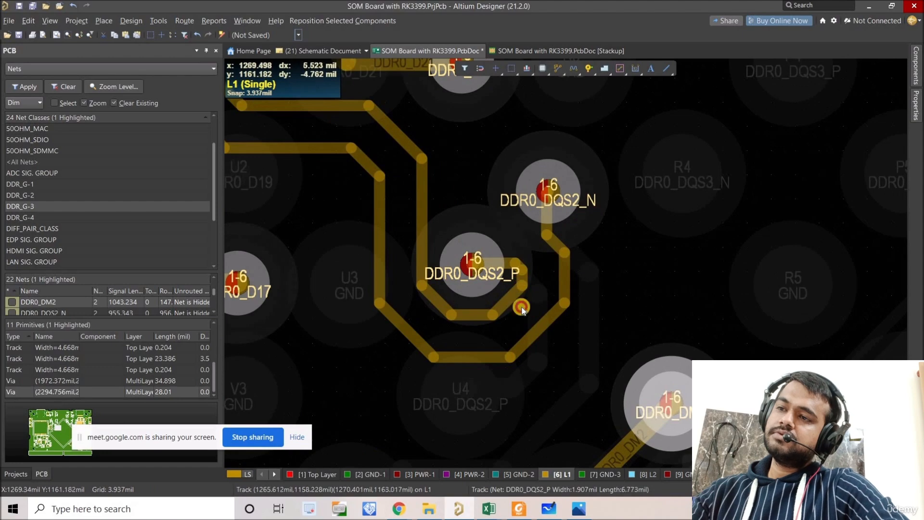
{"action": "left_click_drag", "start_coordinate": [521, 308], "coordinate": [526, 312]}
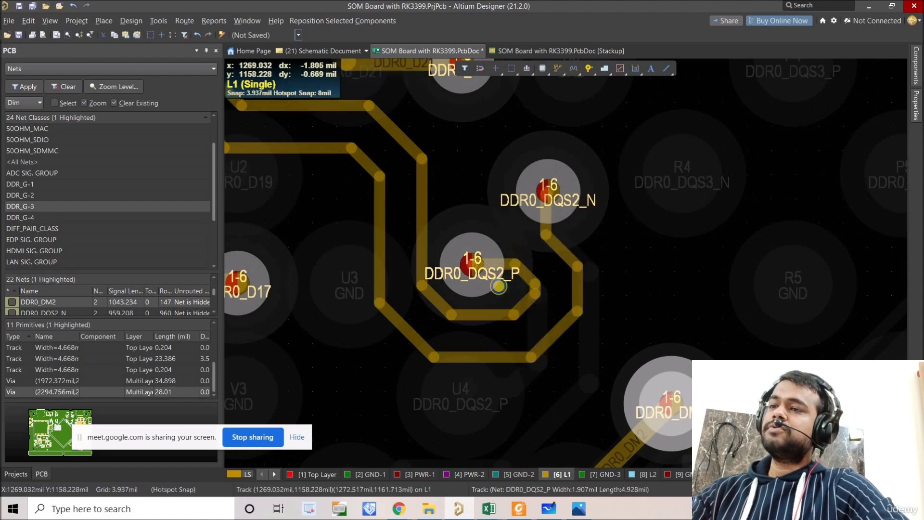
Route DDR0_DM2 on L1 from its processor-side via alongside the outermost DDR track, over the memory via group, to its memory-side via.
{"action": "scroll", "coordinate": [499, 286], "scroll_direction": "down", "scroll_amount": 6, "text": "ctrl"}
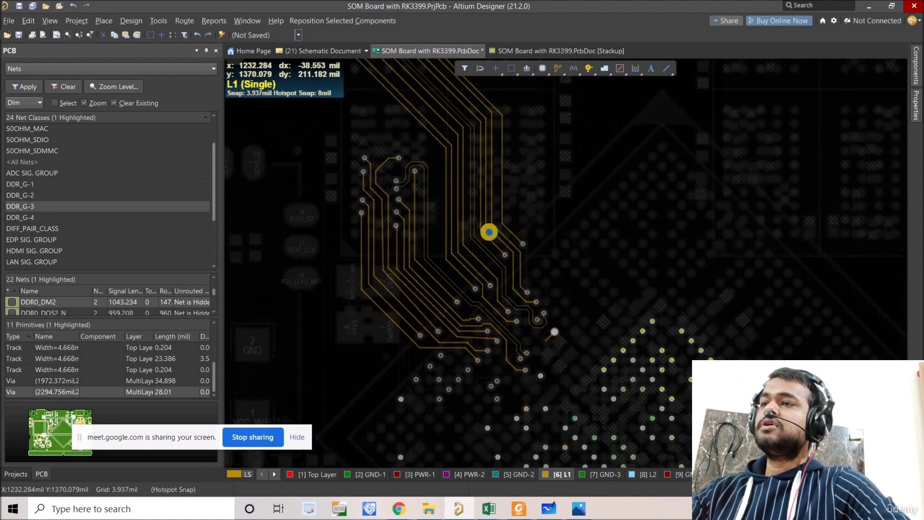
{"action": "scroll", "coordinate": [489, 232], "scroll_direction": "down", "scroll_amount": 2, "text": "ctrl"}
{"action": "right_click_drag", "start_coordinate": [384, 140], "coordinate": [400, 165]}
{"action": "right_click_drag", "start_coordinate": [502, 321], "coordinate": [429, 266]}
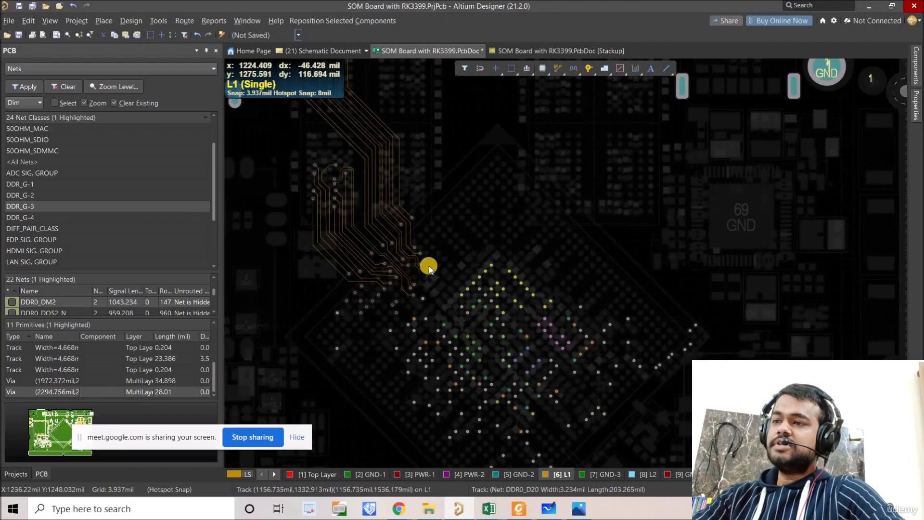
{"action": "scroll", "coordinate": [429, 268], "scroll_direction": "up", "scroll_amount": 3, "text": "ctrl"}
{"action": "scroll", "coordinate": [407, 183], "scroll_direction": "up", "scroll_amount": 2, "text": "ctrl"}
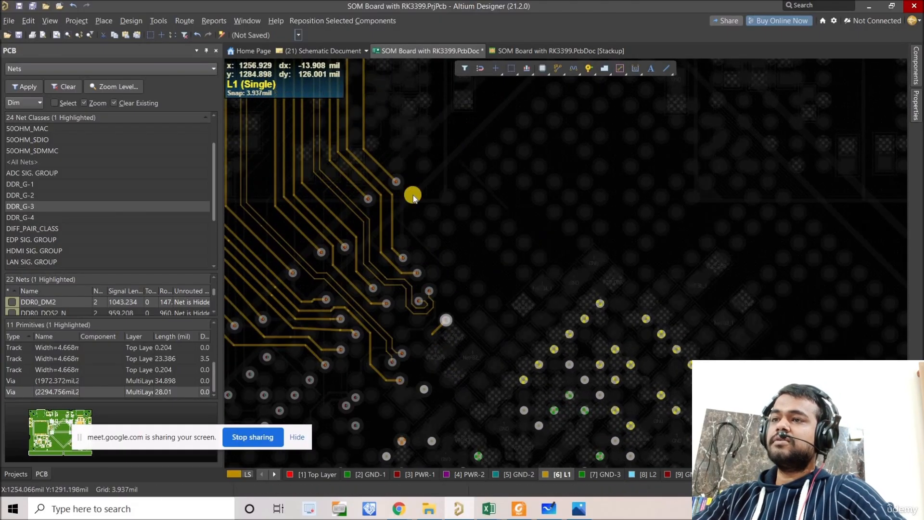
{"action": "left_click", "coordinate": [569, 86]}
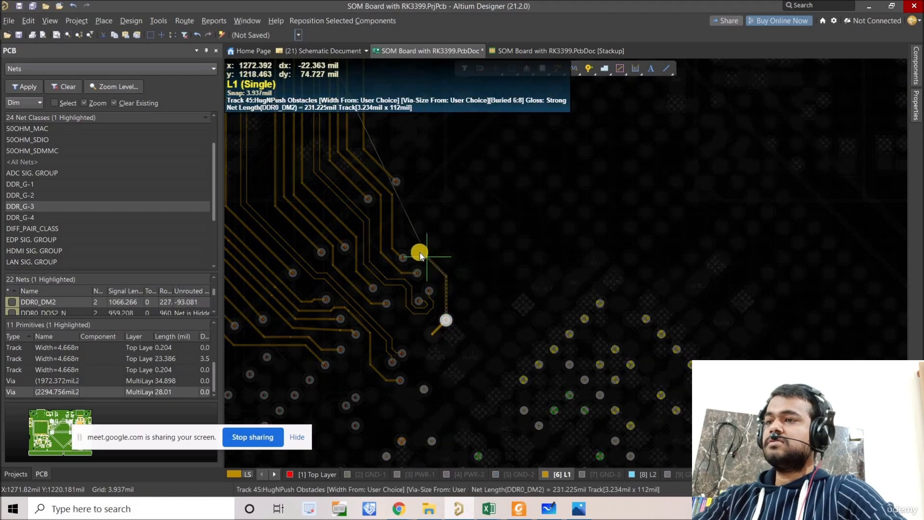
{"action": "scroll", "coordinate": [487, 334], "scroll_direction": "down", "scroll_amount": 5, "text": "ctrl"}
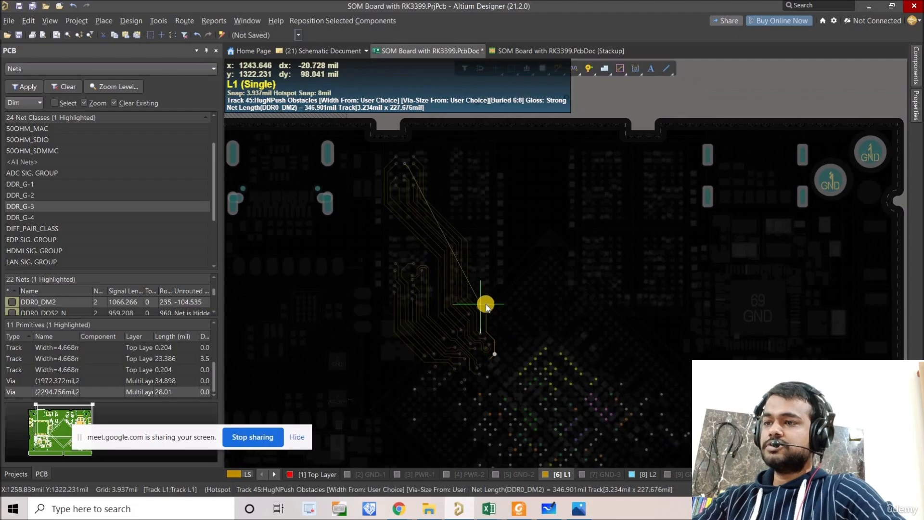
{"action": "scroll", "coordinate": [486, 304], "scroll_direction": "up", "scroll_amount": 2, "text": "ctrl"}
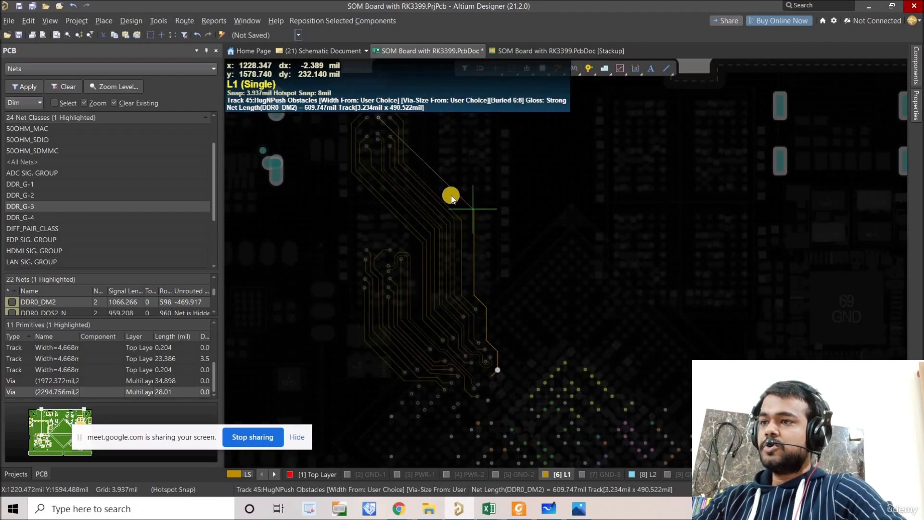
{"action": "scroll", "coordinate": [495, 234], "scroll_direction": "up", "scroll_amount": 3}
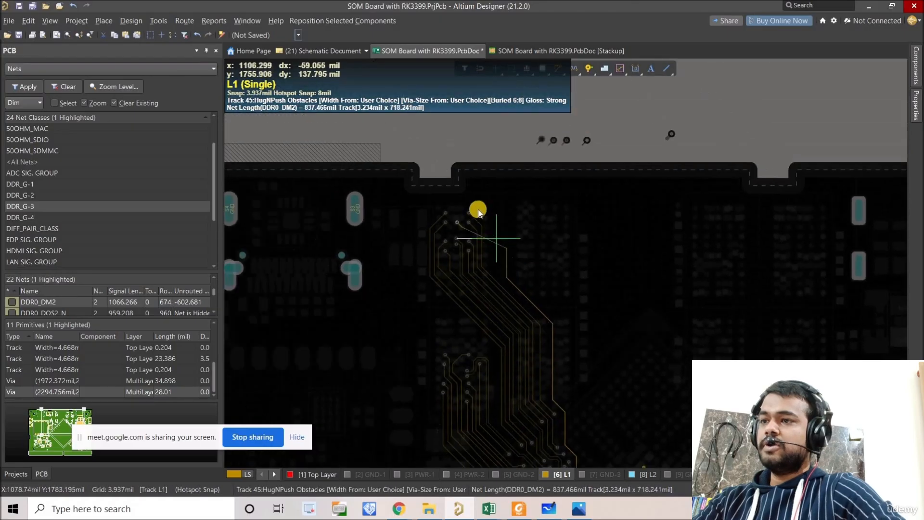
{"action": "left_click", "coordinate": [457, 201]}
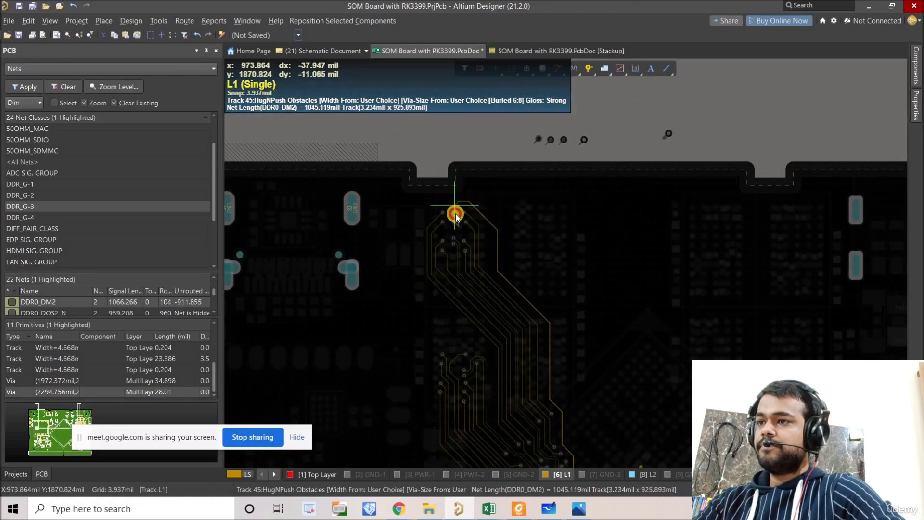
{"action": "left_click", "coordinate": [454, 222]}
{"action": "right_click", "coordinate": [454, 221]}
Delete the leftover DDR0_DM2 track stub on L1 at the memory-side via.
{"action": "scroll", "coordinate": [467, 208], "scroll_direction": "up", "scroll_amount": 6, "text": "ctrl"}
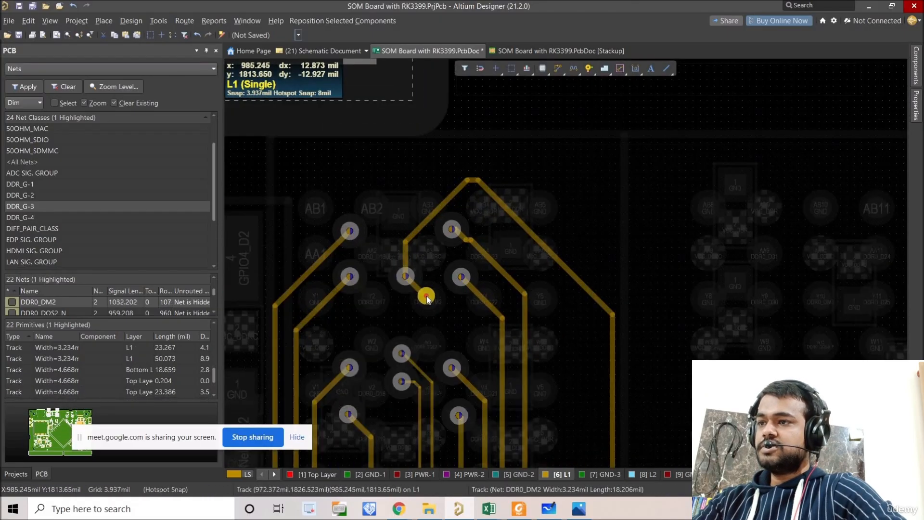
{"action": "left_click", "coordinate": [424, 296]}
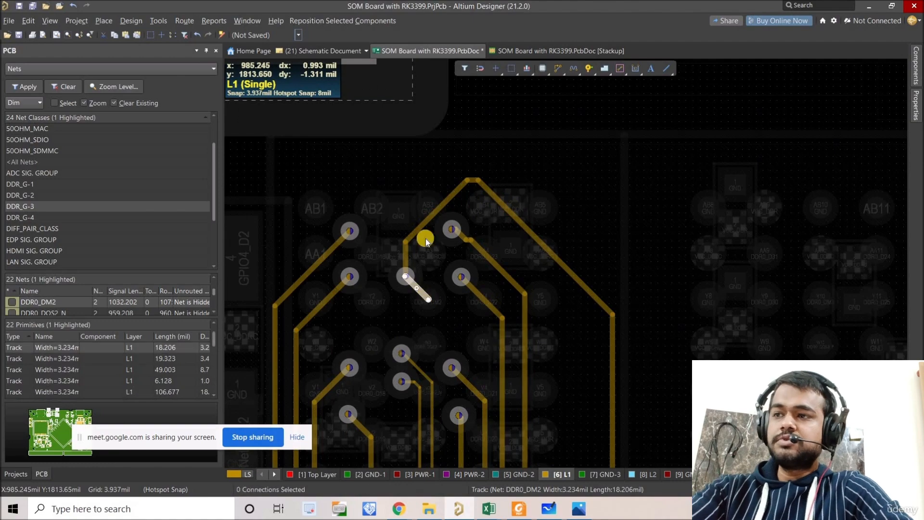
{"action": "key", "text": "Delete"}
Flatten the peak of the DDR0_DM2 track above the memory vias and straighten the kink in the DDR0_D23 track beside its via.
{"action": "scroll", "coordinate": [443, 197], "scroll_direction": "up", "scroll_amount": 2, "text": "ctrl"}
{"action": "left_click_drag", "start_coordinate": [444, 212], "coordinate": [465, 197]}
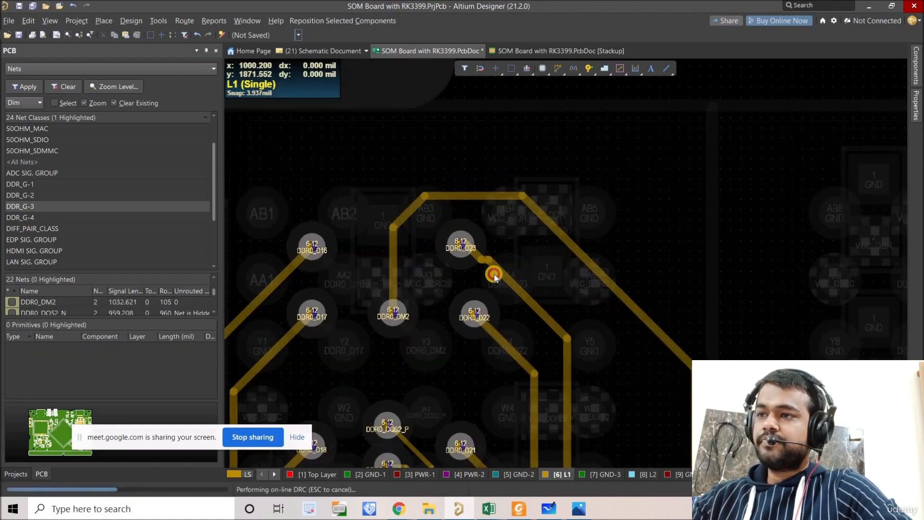
{"action": "mouse_move", "coordinate": [494, 273]}
{"action": "left_mouse_down"}
{"action": "mouse_move", "coordinate": [501, 292]}
{"action": "mouse_move", "coordinate": [495, 287]}
{"action": "left_mouse_up"}
{"action": "right_click_drag", "start_coordinate": [460, 239], "coordinate": [457, 233]}
Delete the leftover DDR0_DM2 track stub on L1 between the processor-side via and ball U5.
{"action": "scroll", "coordinate": [455, 212], "scroll_direction": "down", "scroll_amount": 5, "text": "ctrl"}
{"action": "right_click_drag", "start_coordinate": [482, 295], "coordinate": [452, 164]}
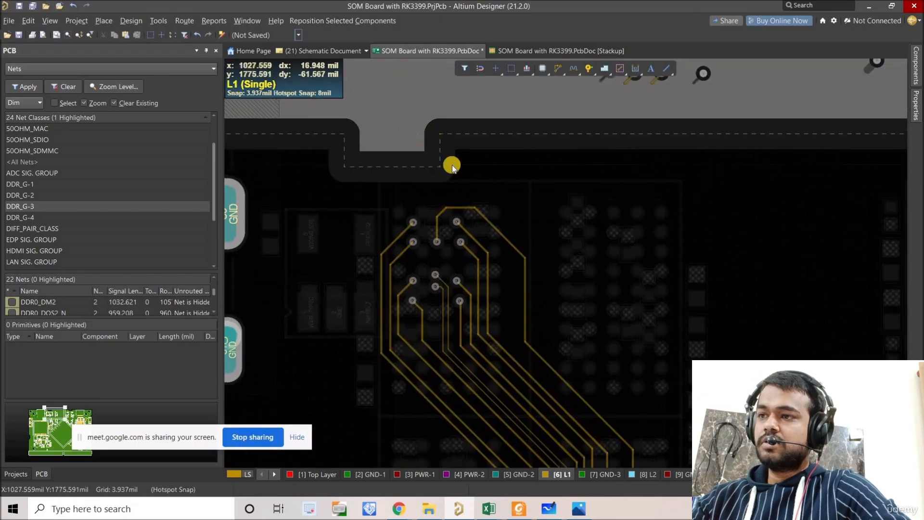
{"action": "right_click_drag", "start_coordinate": [532, 313], "coordinate": [462, 178]}
{"action": "right_click_drag", "start_coordinate": [528, 245], "coordinate": [516, 324]}
{"action": "scroll", "coordinate": [481, 334], "scroll_direction": "up", "scroll_amount": 6, "text": "ctrl"}
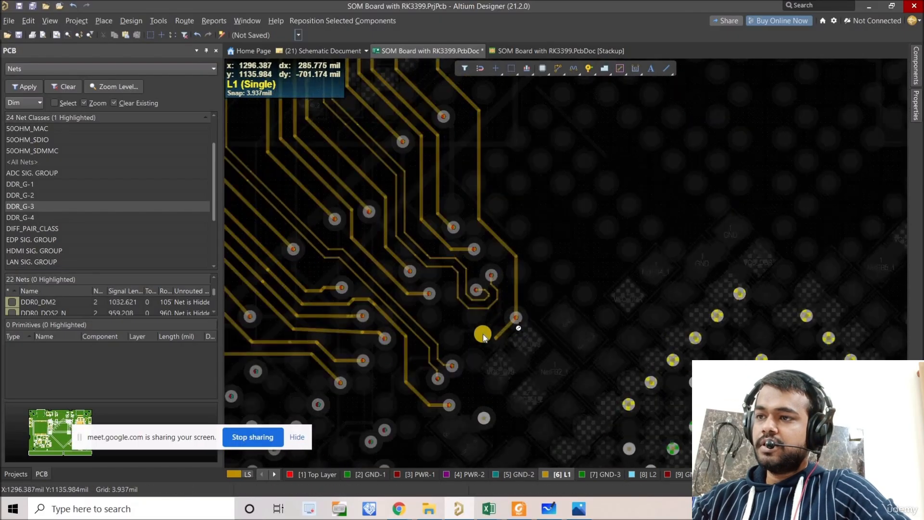
{"action": "key", "text": "Delete"}
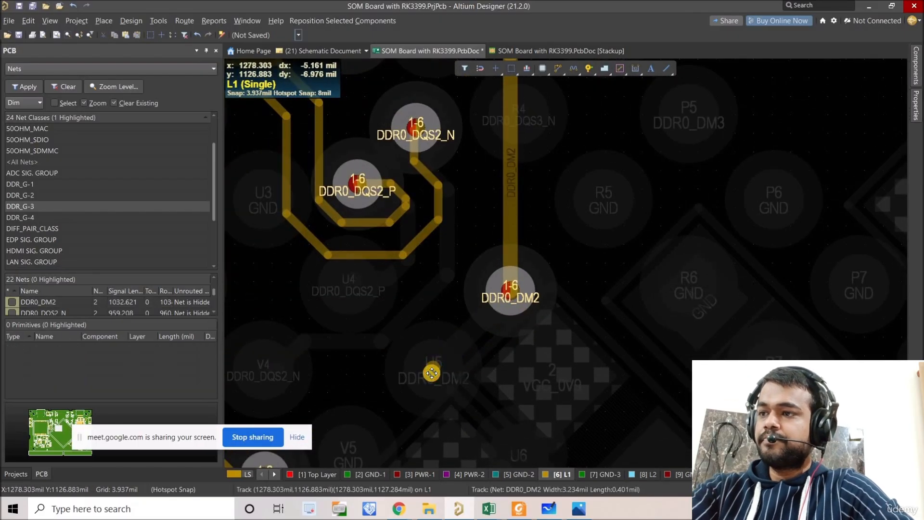
Tighten the DDR0_DQS2 pair's loop around the DDR0_DQS2_P via by shifting the DDR0_DQS2_N segment inward.
{"action": "right_click_drag", "start_coordinate": [409, 208], "coordinate": [493, 227]}
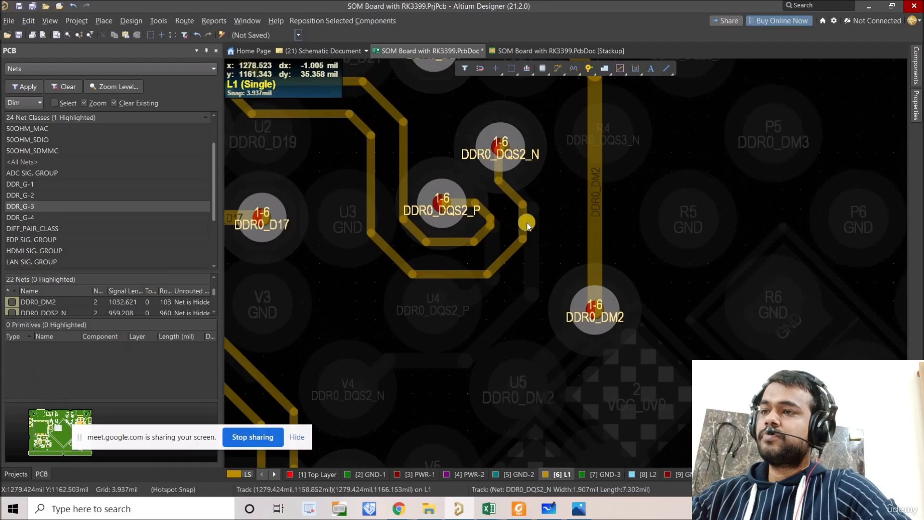
{"action": "left_click_drag", "start_coordinate": [519, 224], "coordinate": [514, 243]}
{"action": "scroll", "coordinate": [516, 330], "scroll_direction": "down", "scroll_amount": 6, "text": "ctrl"}
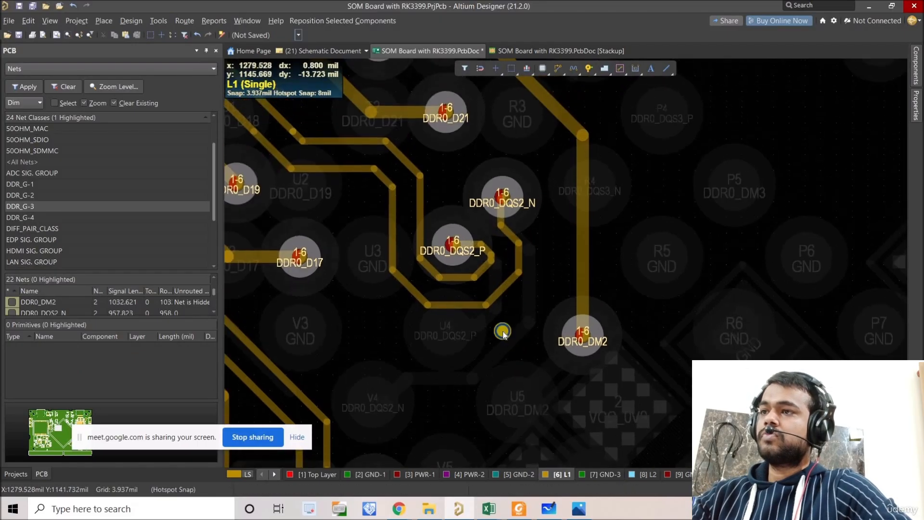
{"action": "scroll", "coordinate": [579, 335], "scroll_direction": "down", "scroll_amount": 8, "text": "ctrl"}
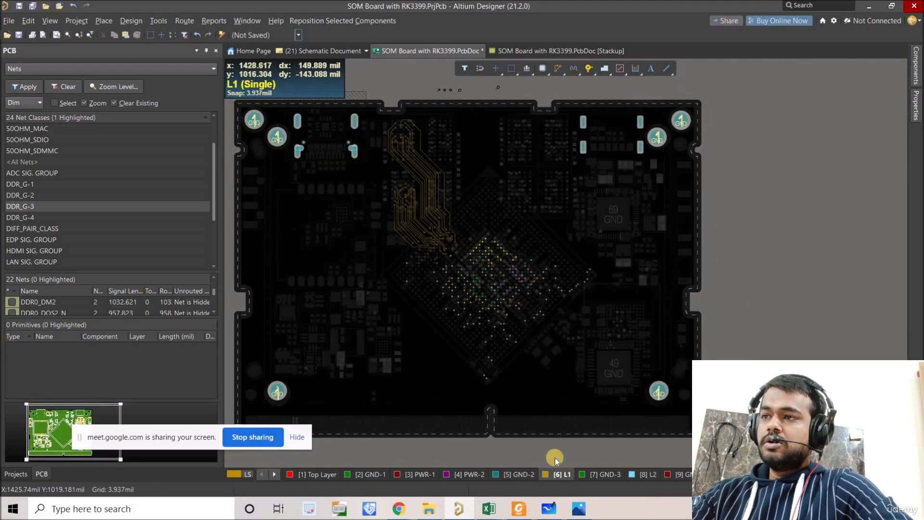
{"action": "scroll", "coordinate": [555, 458], "scroll_direction": "up", "scroll_amount": 2, "text": "ctrl"}
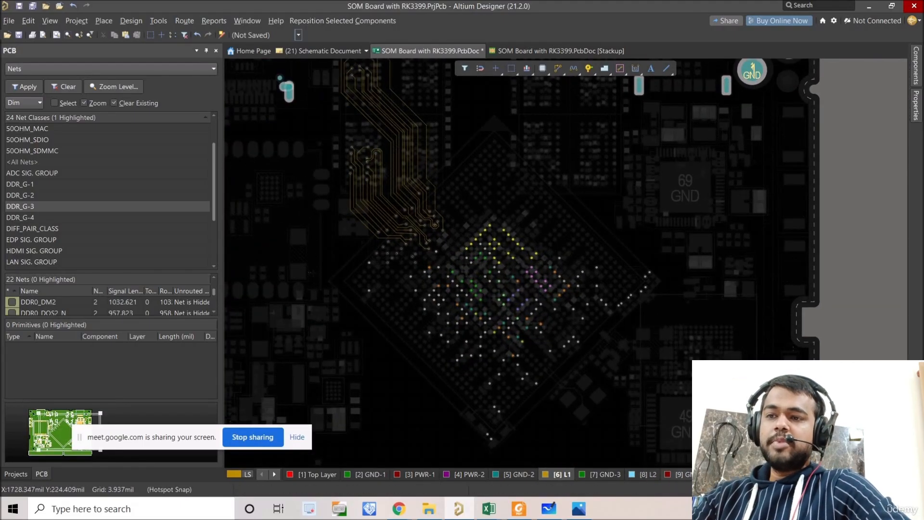
On L3, shift the DDR0_D13 and DDR0_D12 vias downward near balls E9 and F9, keeping their tracks attached.
{"action": "left_click", "coordinate": [729, 474]}
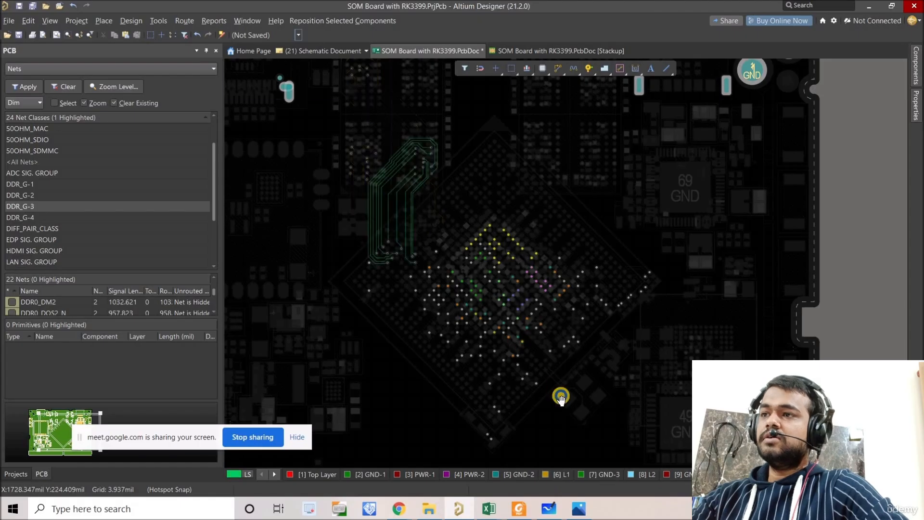
{"action": "right_click_drag", "start_coordinate": [380, 161], "coordinate": [446, 219]}
{"action": "scroll", "coordinate": [458, 244], "scroll_direction": "up", "scroll_amount": 5, "text": "ctrl"}
{"action": "scroll", "coordinate": [458, 243], "scroll_direction": "up", "scroll_amount": 3, "text": "ctrl"}
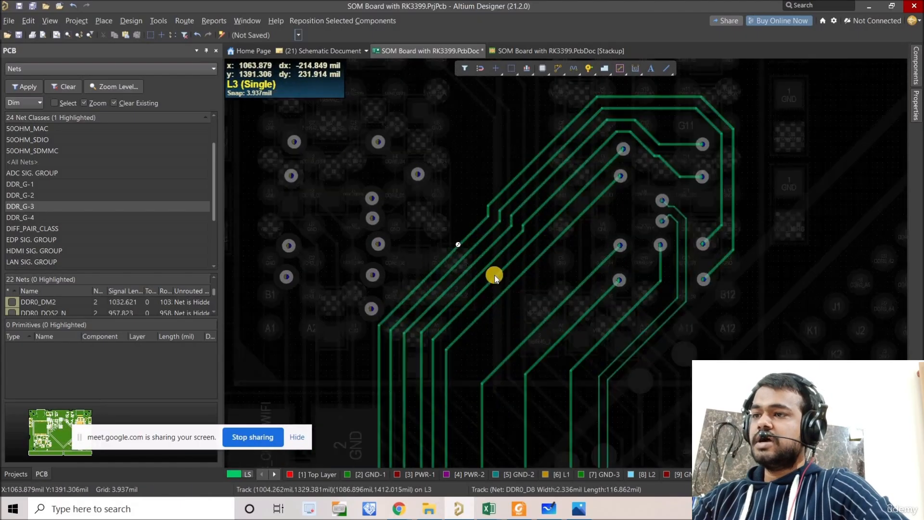
{"action": "right_click_drag", "start_coordinate": [349, 340], "coordinate": [435, 298]}
{"action": "right_click_drag", "start_coordinate": [541, 235], "coordinate": [447, 214]}
{"action": "right_click_drag", "start_coordinate": [551, 186], "coordinate": [442, 377]}
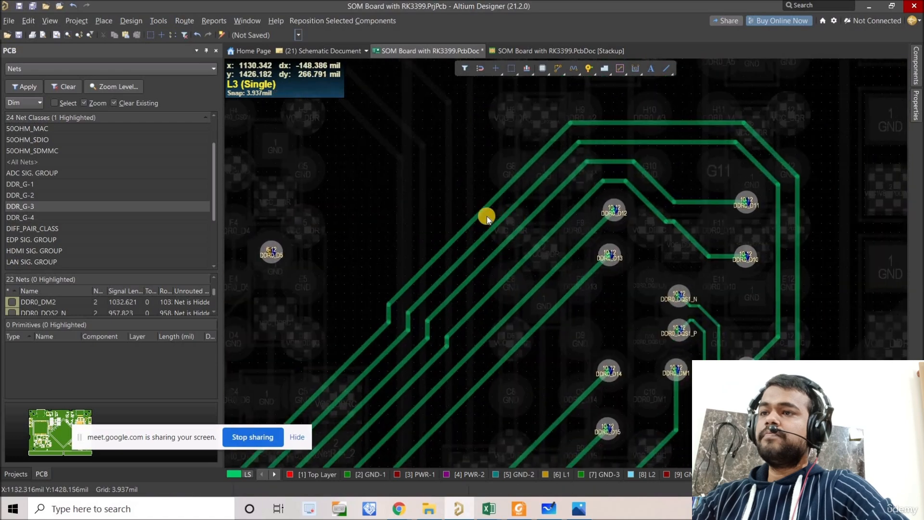
{"action": "left_click", "coordinate": [588, 232]}
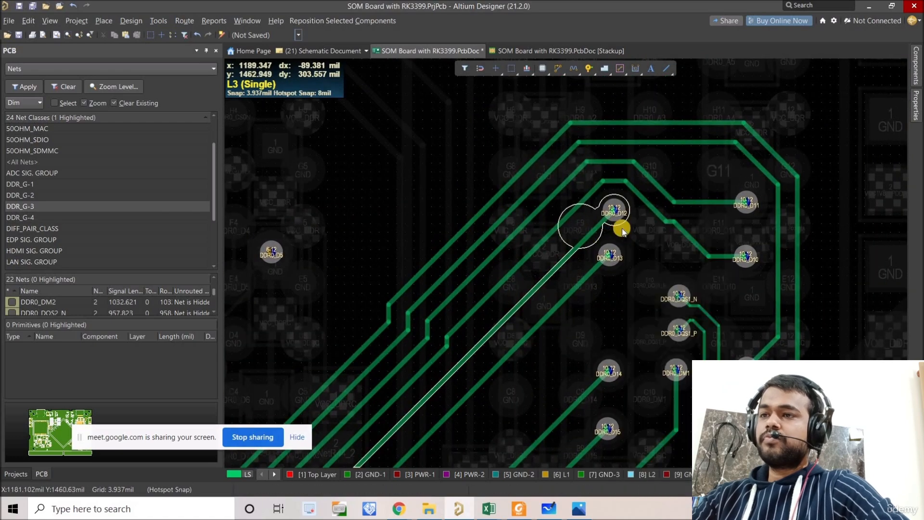
{"action": "scroll", "coordinate": [603, 251], "scroll_direction": "up", "scroll_amount": 6, "text": "ctrl"}
{"action": "key", "text": "shift+s"}
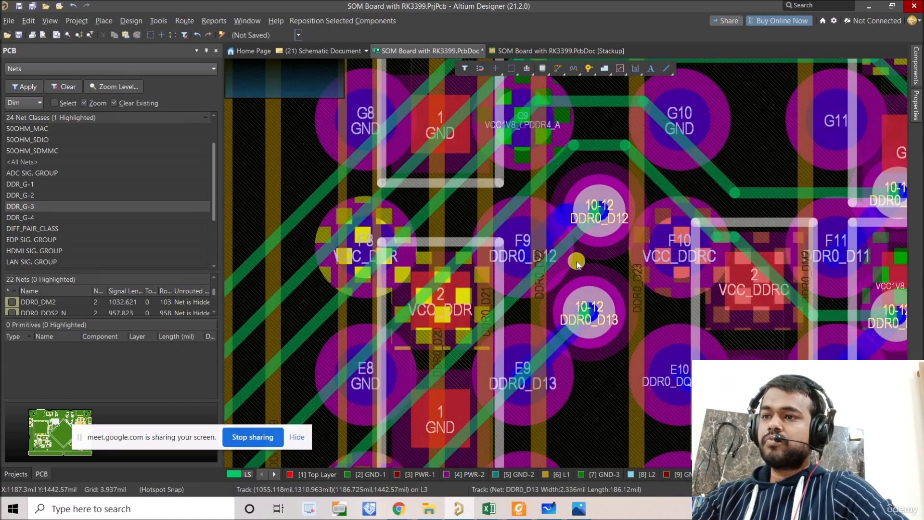
{"action": "left_click_drag", "start_coordinate": [570, 321], "coordinate": [567, 366]}
{"action": "left_click_drag", "start_coordinate": [580, 225], "coordinate": [574, 238]}
{"action": "scroll", "coordinate": [570, 150], "scroll_direction": "down", "scroll_amount": 3, "text": "ctrl"}
With L3 shown alone, lower the peaks of the DDR0_D10 and DDR0_D11 tracks and of the outer DDR0_D8 and DDR0_D9 tracks.
{"action": "key", "text": "shift+s"}
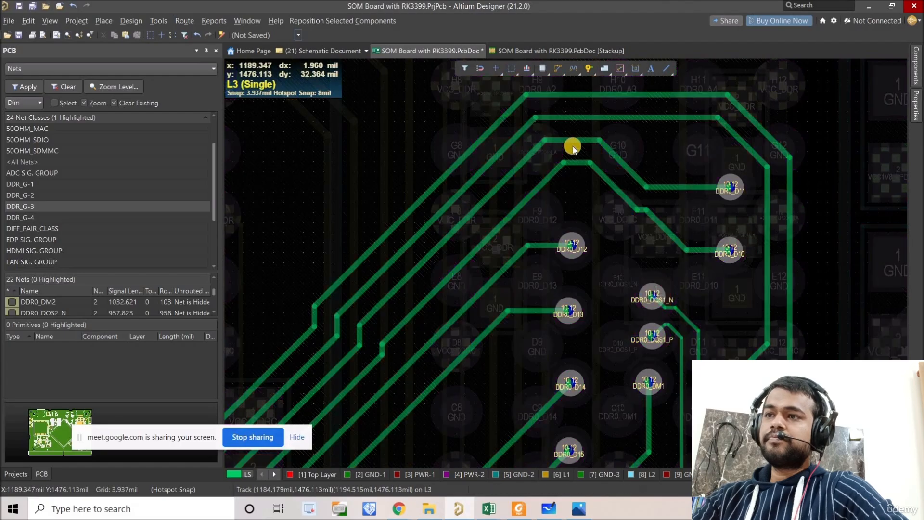
{"action": "left_click_drag", "start_coordinate": [573, 142], "coordinate": [580, 198]}
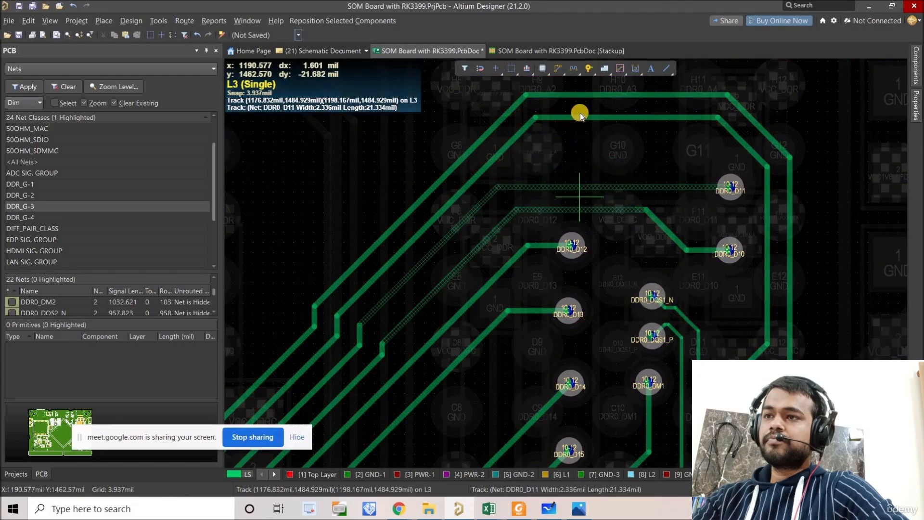
{"action": "left_click_drag", "start_coordinate": [597, 96], "coordinate": [601, 126]}
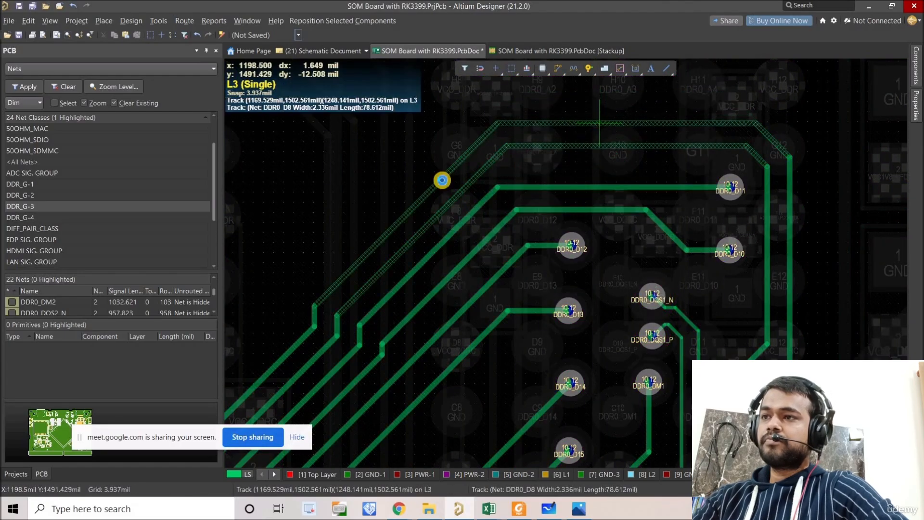
Remove the short vertical jogs from the diagonal runs of the DDR0_D8 to DDR0_D11 tracks on L3.
{"action": "scroll", "coordinate": [477, 186], "scroll_direction": "down", "scroll_amount": 3}
{"action": "scroll", "coordinate": [477, 186], "scroll_direction": "left", "scroll_amount": 2}
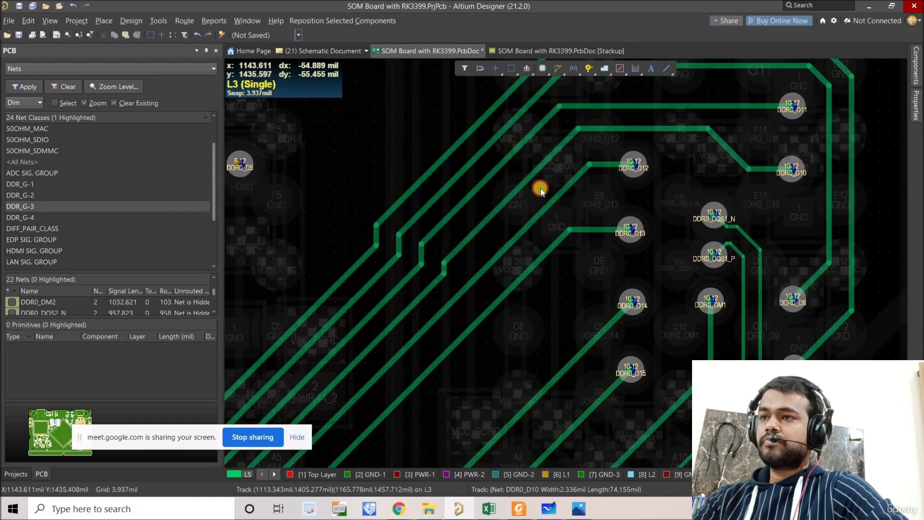
{"action": "mouse_move", "coordinate": [539, 187]}
{"action": "left_mouse_down"}
{"action": "mouse_move", "coordinate": [440, 165]}
{"action": "mouse_move", "coordinate": [486, 186]}
{"action": "left_mouse_up"}
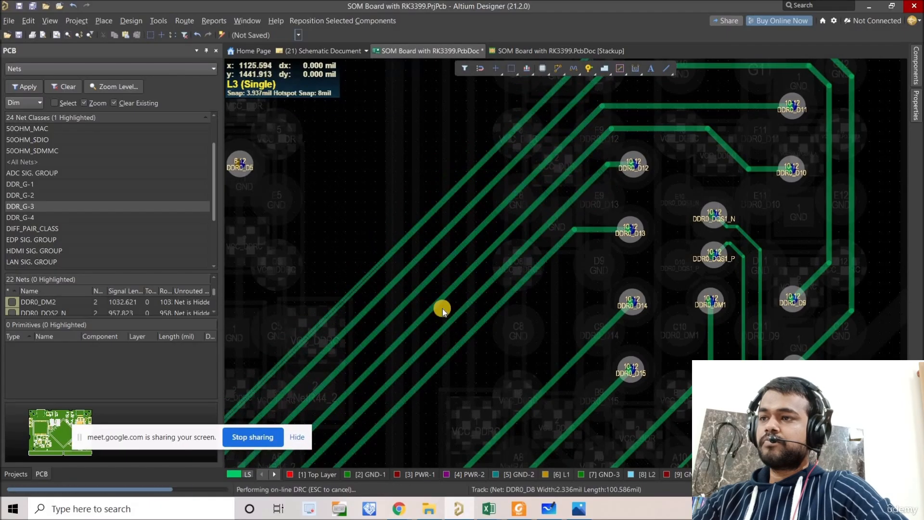
{"action": "scroll", "coordinate": [460, 233], "scroll_direction": "down", "scroll_amount": 6, "text": "ctrl"}
{"action": "scroll", "coordinate": [411, 231], "scroll_direction": "up", "scroll_amount": 8, "text": "ctrl"}
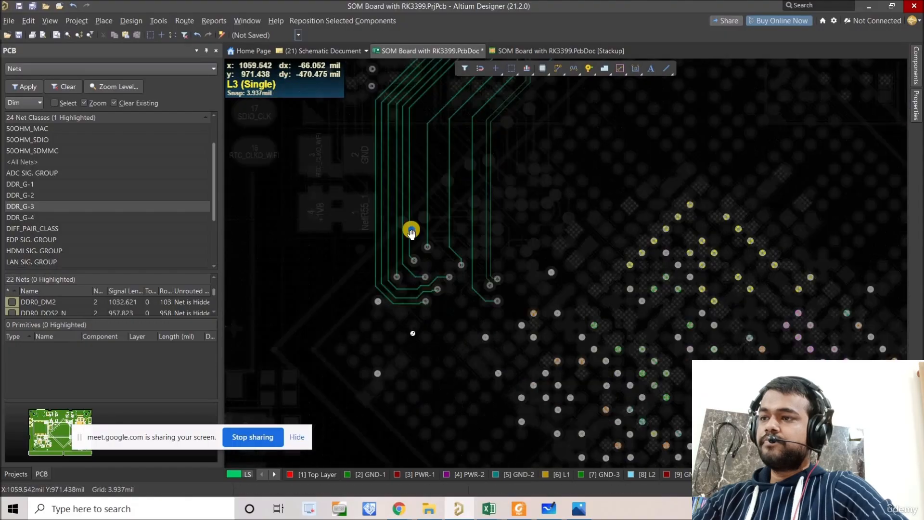
{"action": "scroll", "coordinate": [458, 271], "scroll_direction": "up", "scroll_amount": 2, "text": "ctrl"}
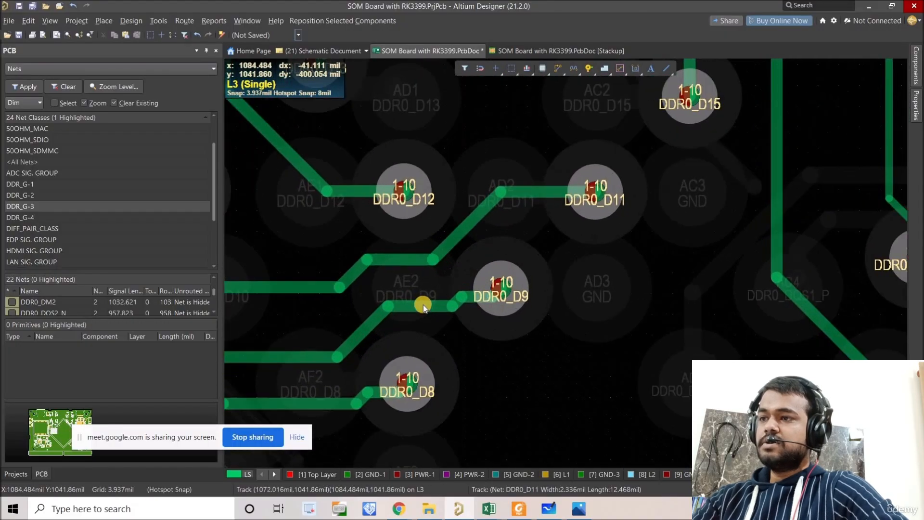
{"action": "left_click_drag", "start_coordinate": [415, 338], "coordinate": [444, 318]}
{"action": "right_click_drag", "start_coordinate": [490, 370], "coordinate": [464, 292]}
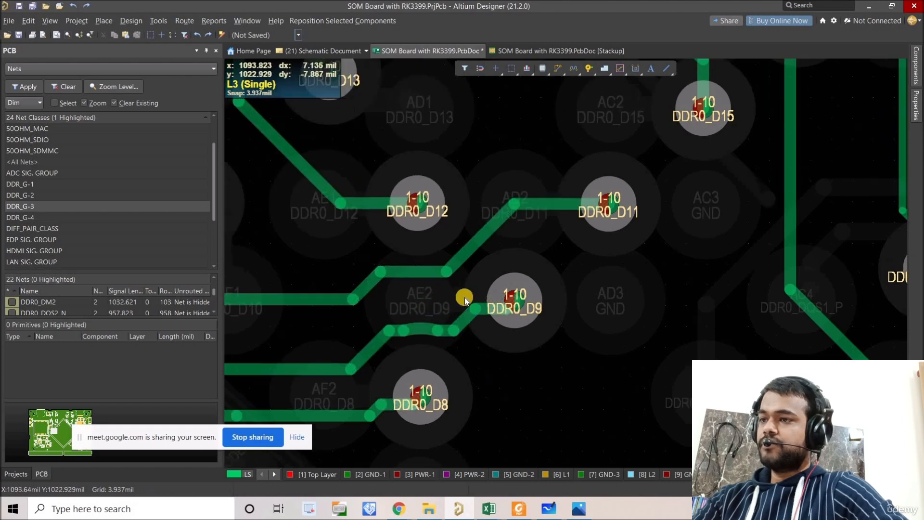
{"action": "key", "text": "ctrl+z"}
Move the processor-side DDR0_D9 via diagonally away from ball AE2, and shift the DDR0_D11 diagonal segment closer to its via.
{"action": "left_click_drag", "start_coordinate": [488, 223], "coordinate": [509, 303]}
{"action": "right_click_drag", "start_coordinate": [452, 159], "coordinate": [457, 176]}
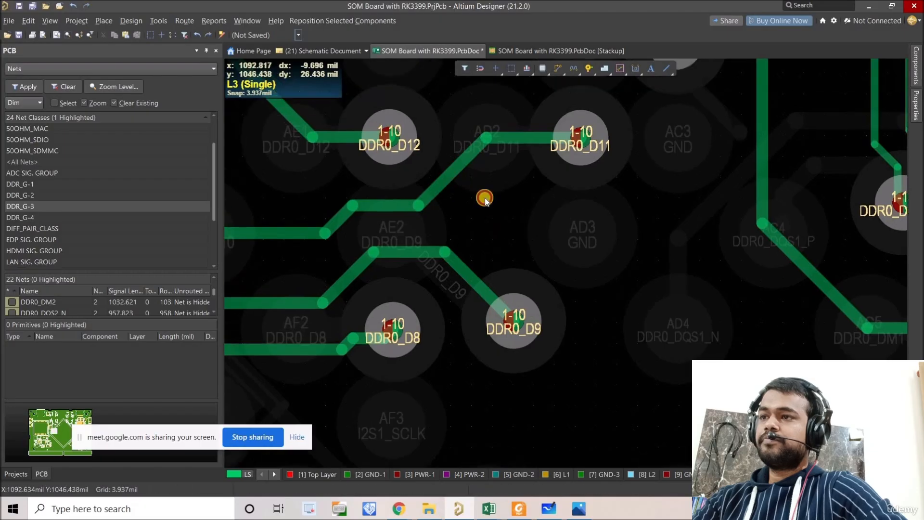
{"action": "left_click_drag", "start_coordinate": [452, 174], "coordinate": [549, 221]}
With all layers visible, move the DDR0_D8 via to the gap directly below ball AF2, between AG2 and AF3.
{"action": "right_click_drag", "start_coordinate": [412, 282], "coordinate": [492, 252]}
{"action": "key", "text": "shift+s"}
{"action": "key", "text": "shift+s"}
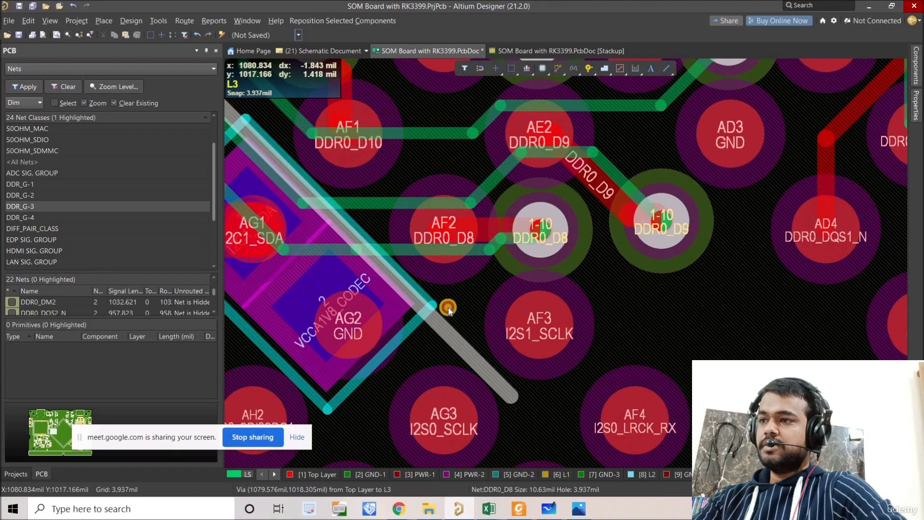
{"action": "left_click_drag", "start_coordinate": [449, 308], "coordinate": [444, 314]}
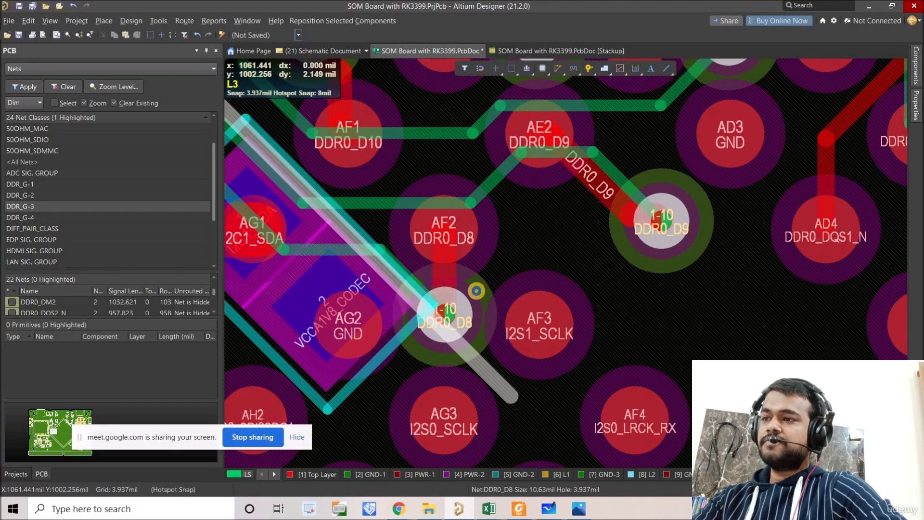
On L3 alone, lower the DDR0_D8, DDR0_D9 and DDR0_D11 segments near balls AF2 and AE2 to straighten their runs to the vias.
{"action": "scroll", "coordinate": [476, 291], "scroll_direction": "down", "scroll_amount": 4, "text": "ctrl"}
{"action": "scroll", "coordinate": [374, 298], "scroll_direction": "up", "scroll_amount": 2, "text": "ctrl"}
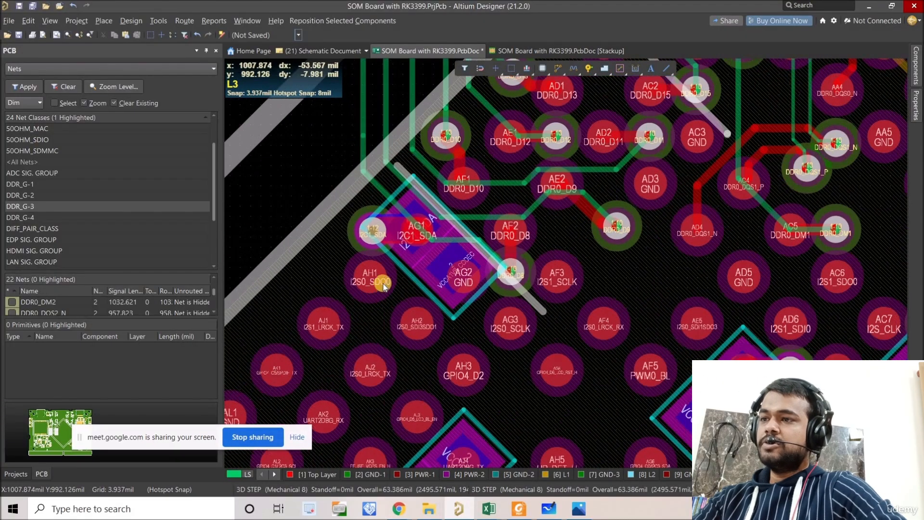
{"action": "scroll", "coordinate": [449, 268], "scroll_direction": "down", "scroll_amount": 1, "text": "ctrl"}
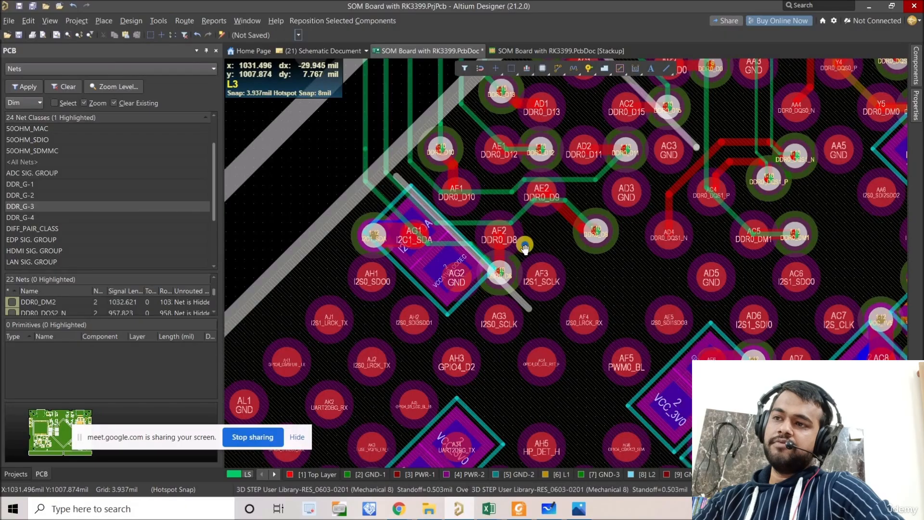
{"action": "scroll", "coordinate": [525, 247], "scroll_direction": "up", "scroll_amount": 3, "text": "ctrl"}
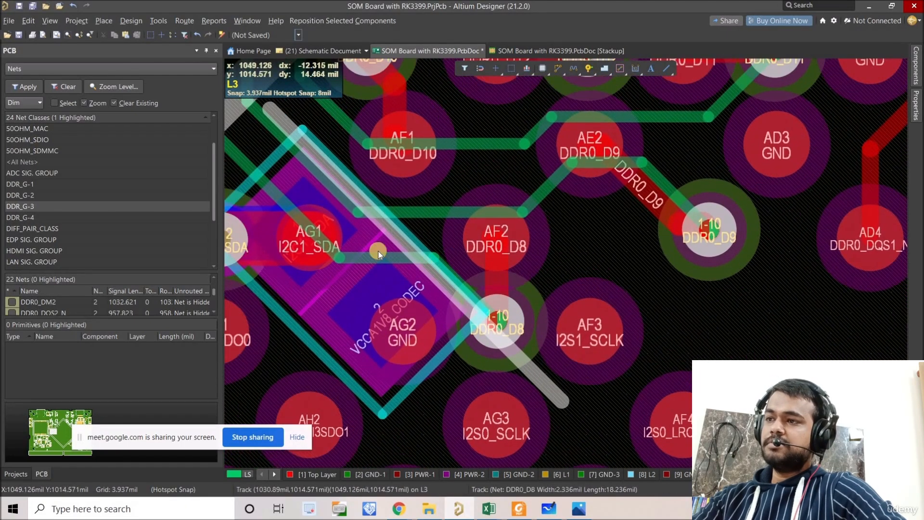
{"action": "key", "text": "shift+s"}
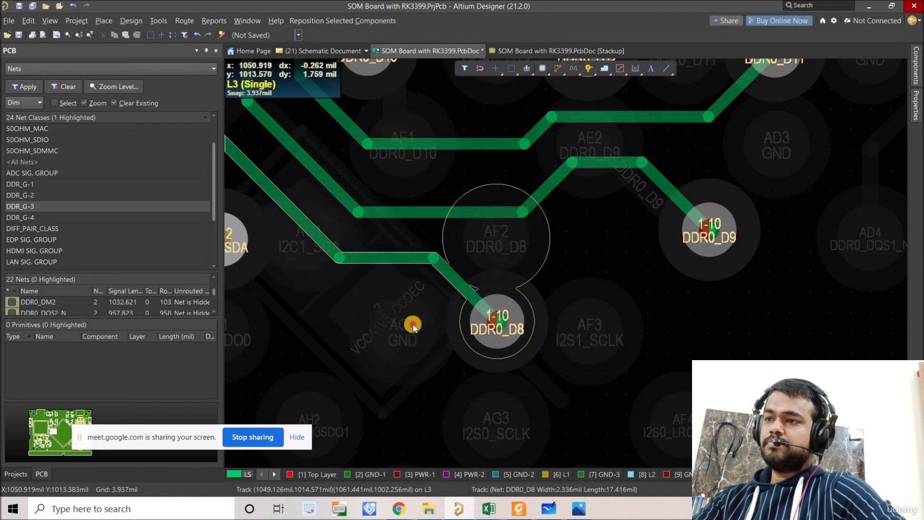
{"action": "left_click_drag", "start_coordinate": [616, 162], "coordinate": [599, 226]}
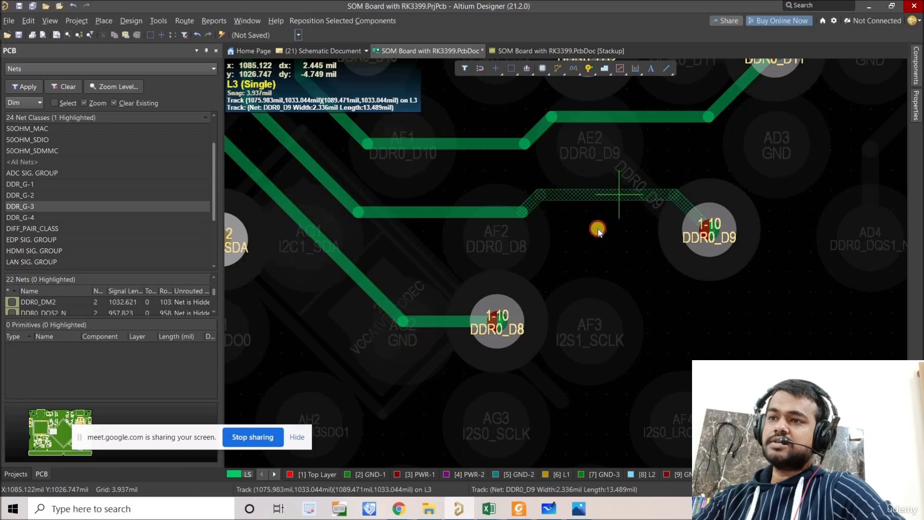
{"action": "left_click_drag", "start_coordinate": [613, 125], "coordinate": [533, 151]}
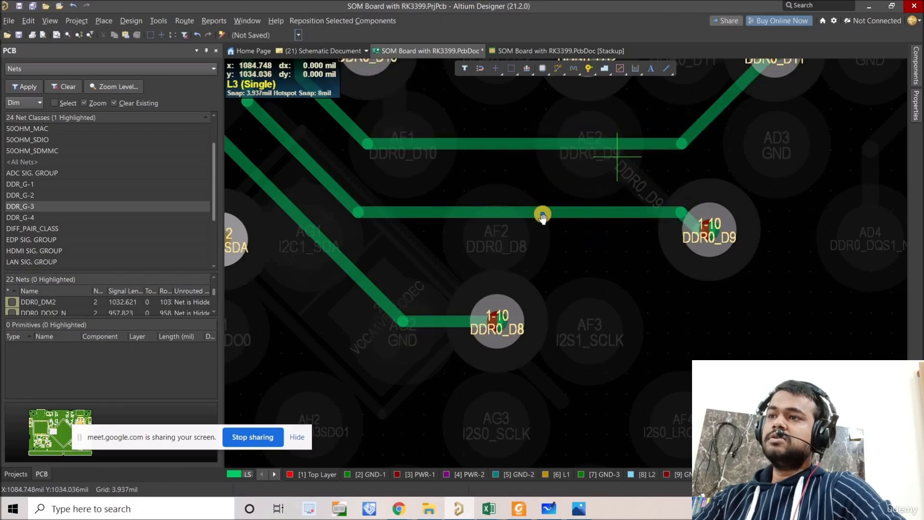
Review the completed DDR tracks on L3 alone, and inspect the whole board with all layers visible.
{"action": "scroll", "coordinate": [541, 211], "scroll_direction": "down", "scroll_amount": 3, "text": "ctrl"}
{"action": "scroll", "coordinate": [432, 178], "scroll_direction": "down", "scroll_amount": 6, "text": "ctrl"}
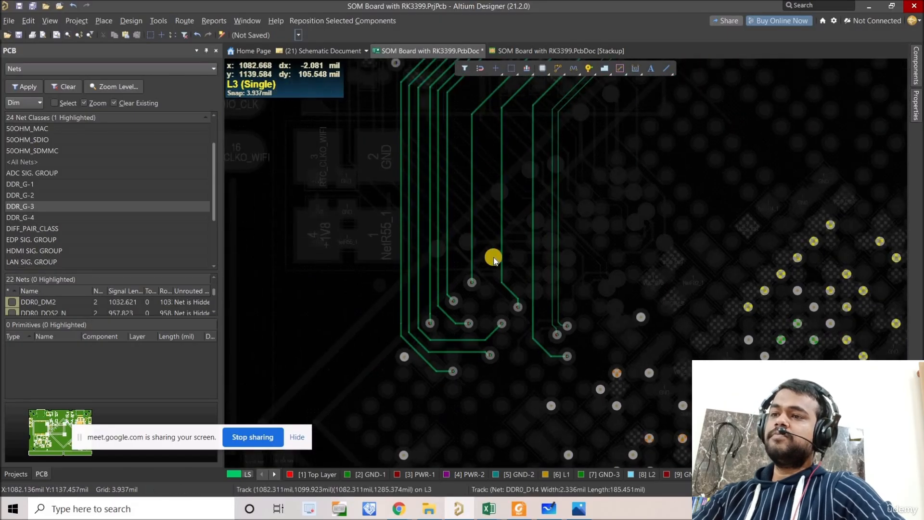
{"action": "scroll", "coordinate": [464, 243], "scroll_direction": "right", "scroll_amount": 3, "text": "shift"}
{"action": "scroll", "coordinate": [464, 243], "scroll_direction": "up", "scroll_amount": 1}
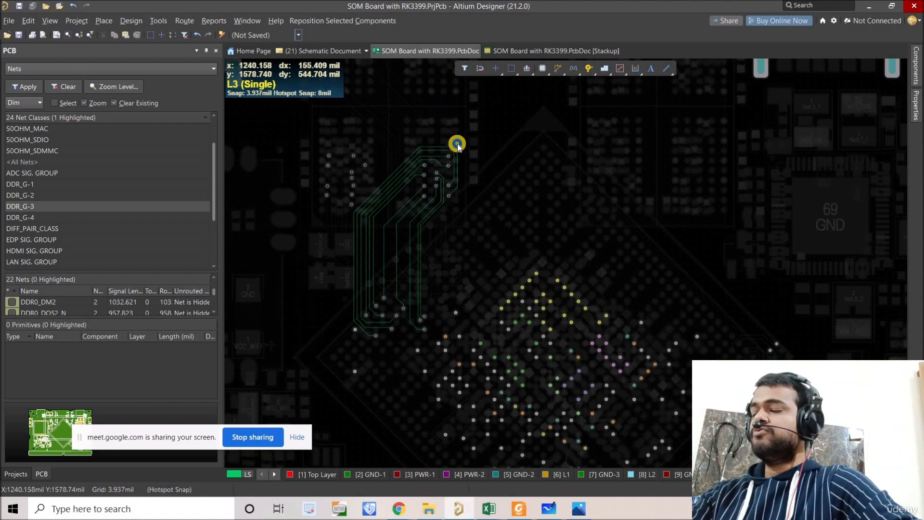
{"action": "scroll", "coordinate": [456, 145], "scroll_direction": "up", "scroll_amount": 1}
{"action": "key", "text": "shift+s"}
{"action": "scroll", "coordinate": [501, 173], "scroll_direction": "down", "scroll_amount": 2, "text": "ctrl"}
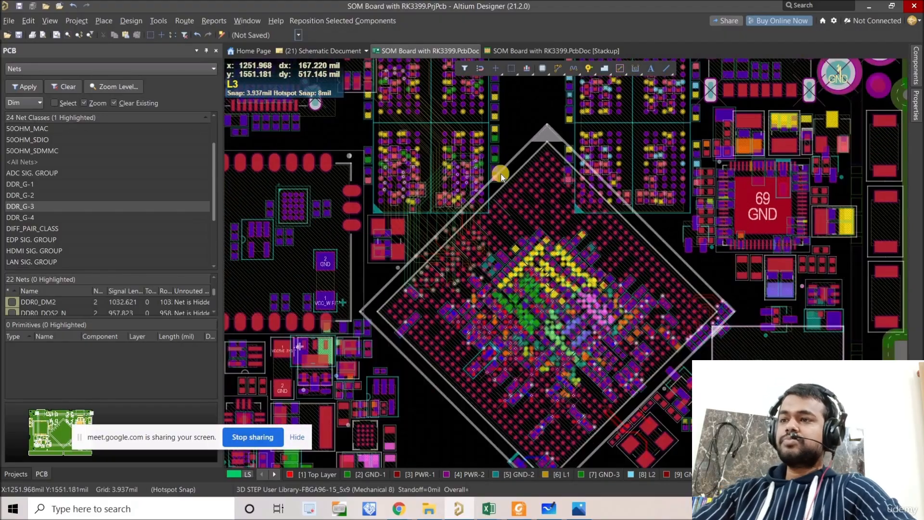
{"action": "scroll", "coordinate": [502, 207], "scroll_direction": "up", "scroll_amount": 1}
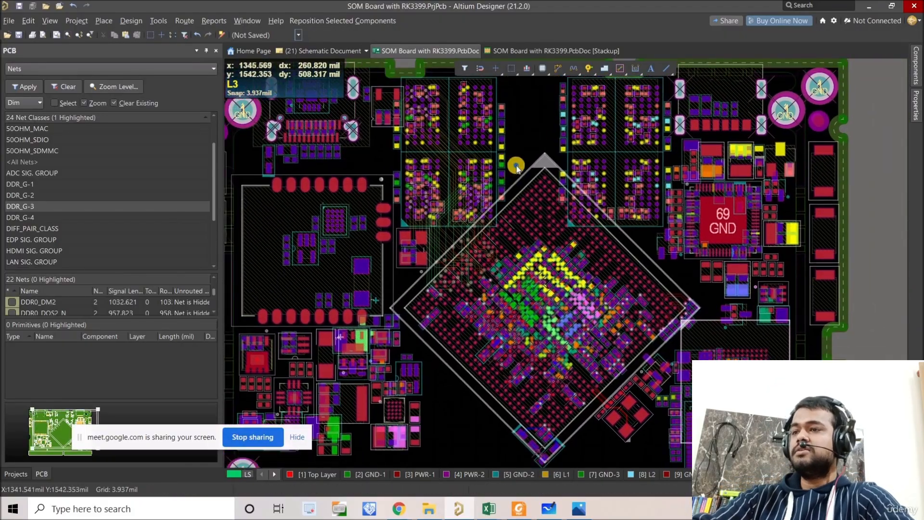
{"action": "scroll", "coordinate": [525, 164], "scroll_direction": "up", "scroll_amount": 1}
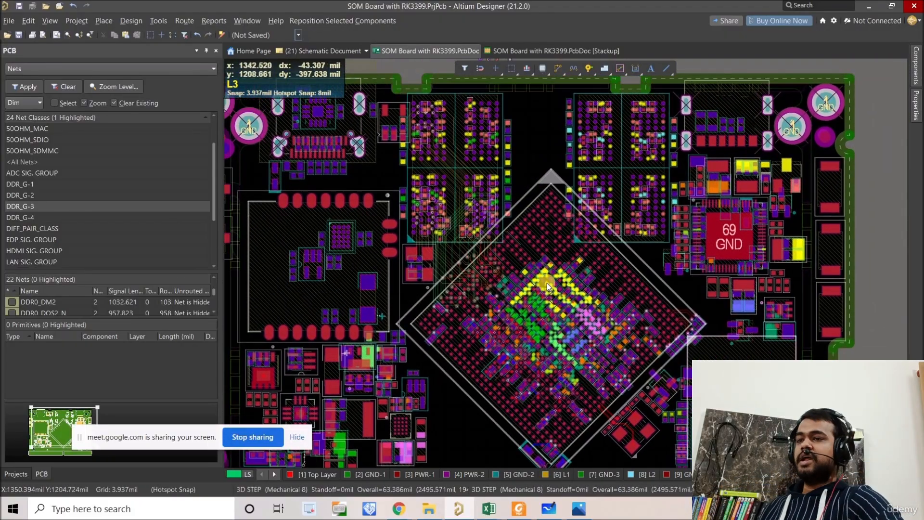
{"action": "scroll", "coordinate": [356, 135], "scroll_direction": "down", "scroll_amount": 2}
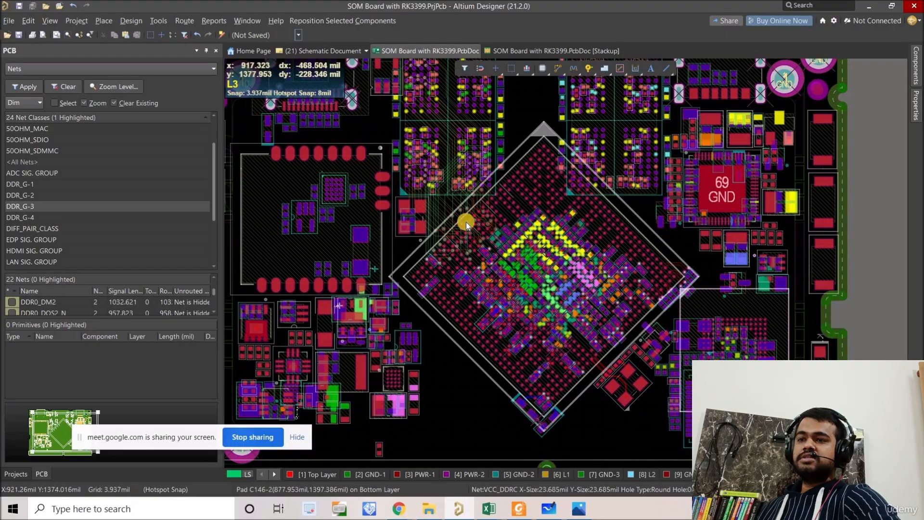
{"action": "scroll", "coordinate": [466, 224], "scroll_direction": "down", "scroll_amount": 4, "text": "ctrl"}
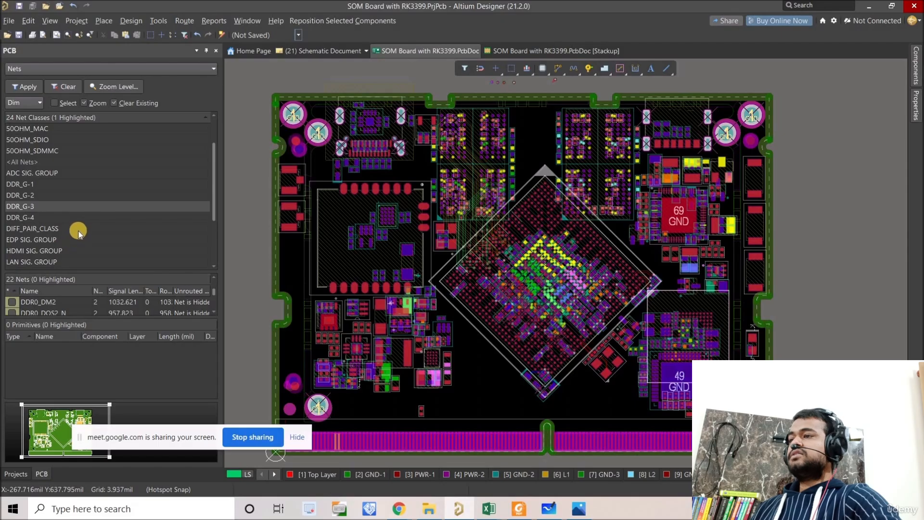
Highlight the nets of DIFF_PAIR_CLASS and inspect them around the memory chips and the processor.
{"action": "key", "text": "Down"}
{"action": "key", "text": "Down"}
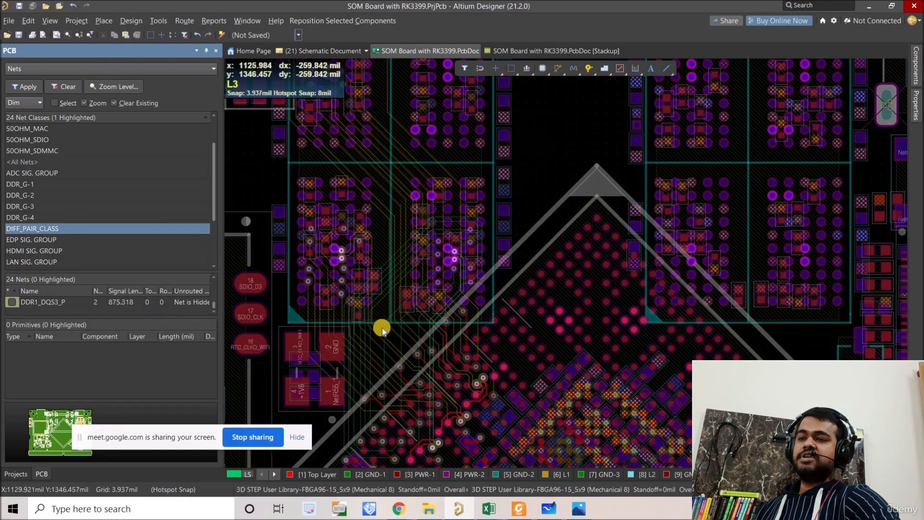
{"action": "scroll", "coordinate": [473, 298], "scroll_direction": "down", "scroll_amount": 2, "text": "ctrl"}
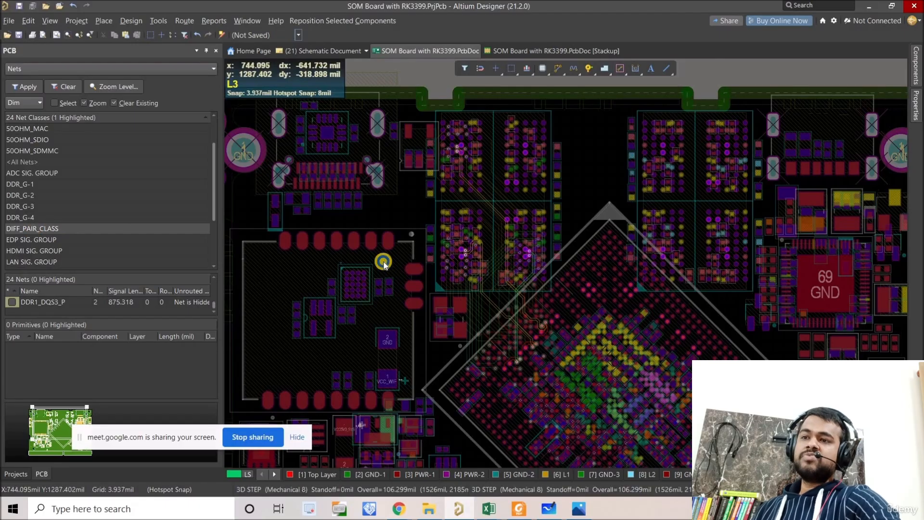
{"action": "scroll", "coordinate": [383, 264], "scroll_direction": "down", "scroll_amount": 1}
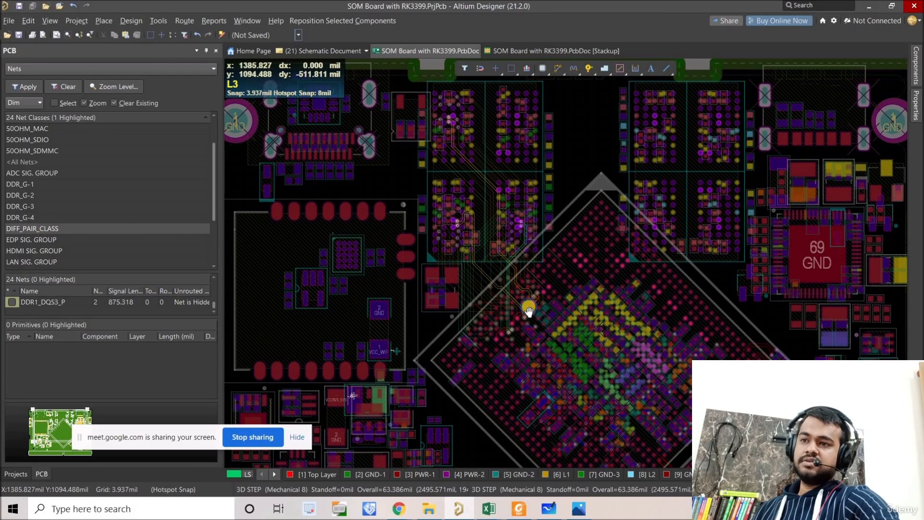
{"action": "scroll", "coordinate": [525, 305], "scroll_direction": "right", "scroll_amount": 2, "text": "shift"}
Show the Top Layer alone and examine the processor's differential pairs, including the DDR0 DQS fanouts and the DDR1 DQS and HDMI balls.
{"action": "key", "text": "shift+s"}
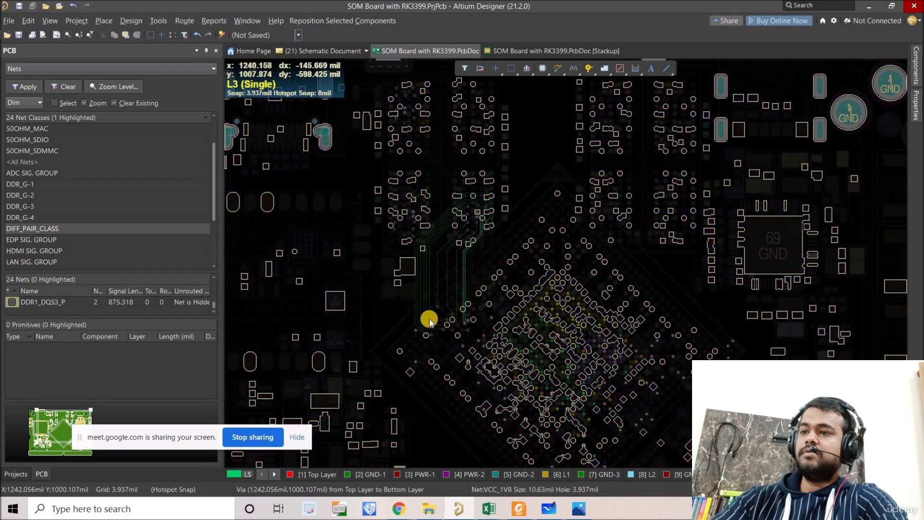
{"action": "left_click", "coordinate": [316, 475]}
{"action": "scroll", "coordinate": [487, 318], "scroll_direction": "up", "scroll_amount": 6, "text": "ctrl"}
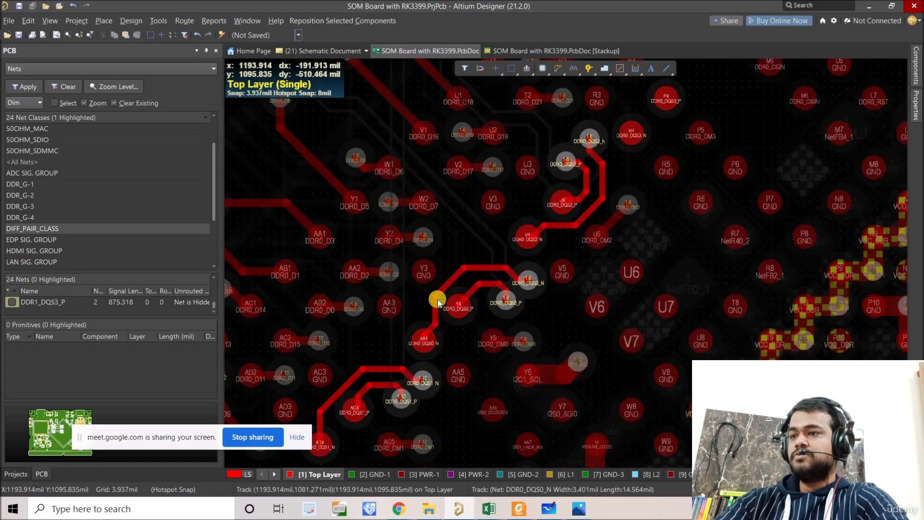
{"action": "scroll", "coordinate": [429, 227], "scroll_direction": "down", "scroll_amount": 3, "text": "ctrl"}
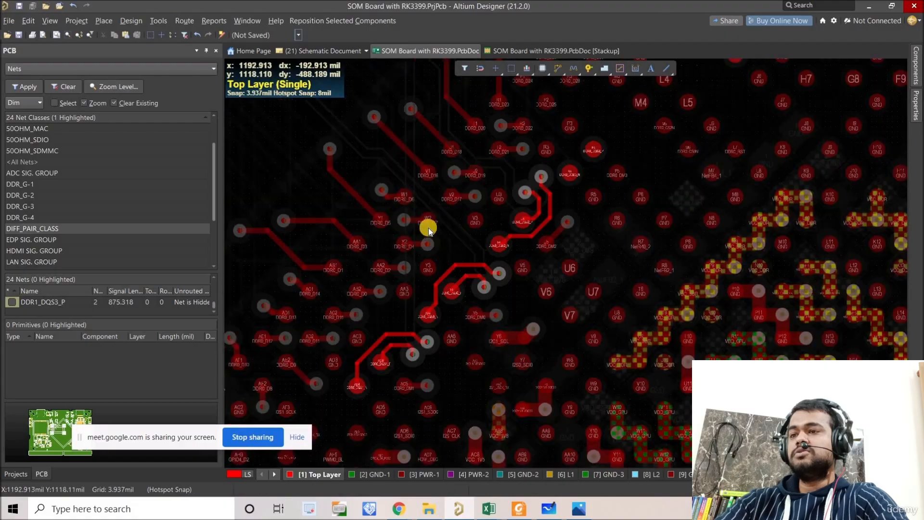
{"action": "scroll", "coordinate": [429, 229], "scroll_direction": "down", "scroll_amount": 2, "text": "ctrl"}
{"action": "scroll", "coordinate": [712, 284], "scroll_direction": "up", "scroll_amount": 4, "text": "ctrl"}
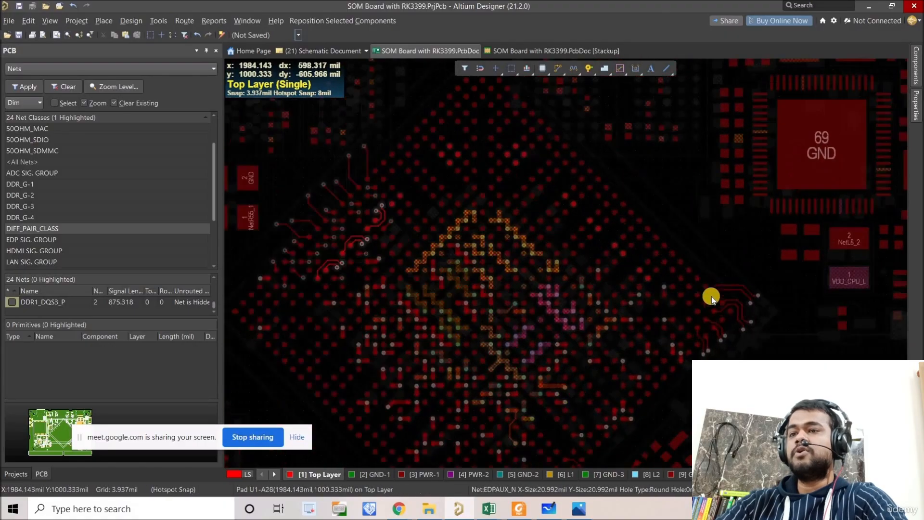
{"action": "scroll", "coordinate": [713, 310], "scroll_direction": "up", "scroll_amount": 2, "text": "ctrl"}
{"action": "scroll", "coordinate": [652, 247], "scroll_direction": "up", "scroll_amount": 2, "text": "ctrl"}
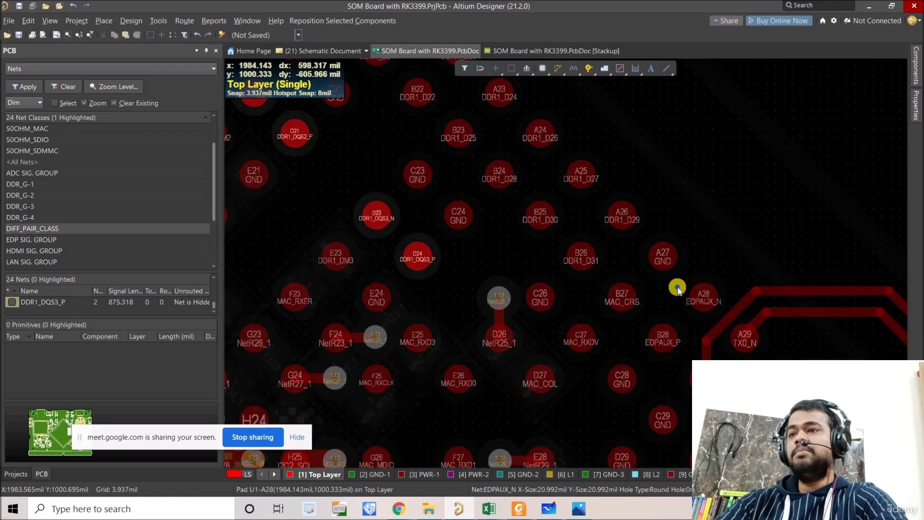
{"action": "scroll", "coordinate": [677, 287], "scroll_direction": "down", "scroll_amount": 2, "text": "ctrl"}
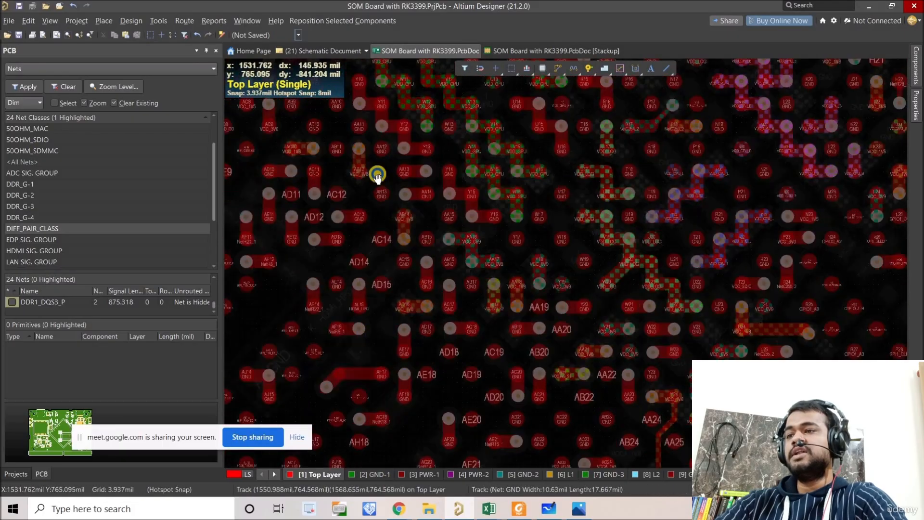
{"action": "scroll", "coordinate": [355, 264], "scroll_direction": "up", "scroll_amount": 4, "text": "ctrl"}
{"action": "scroll", "coordinate": [444, 217], "scroll_direction": "up", "scroll_amount": 1, "text": "ctrl"}
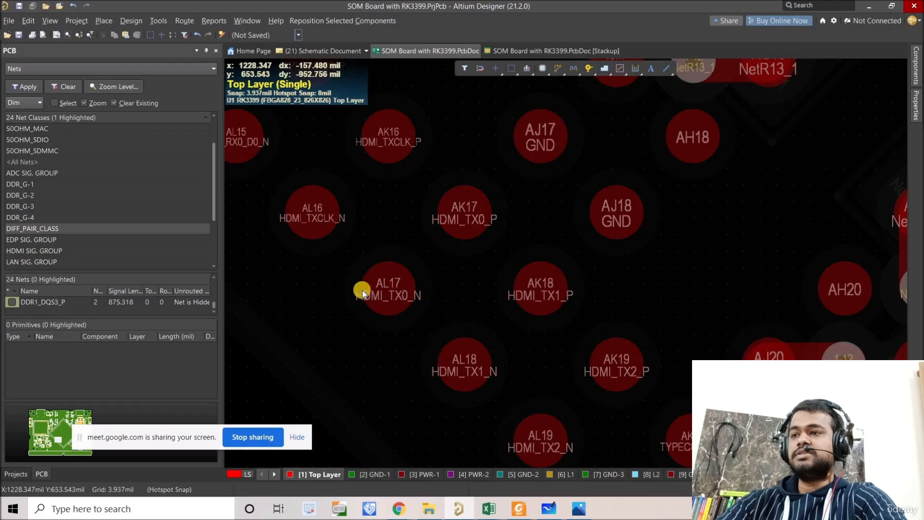
{"action": "right_click_drag", "start_coordinate": [407, 276], "coordinate": [460, 261]}
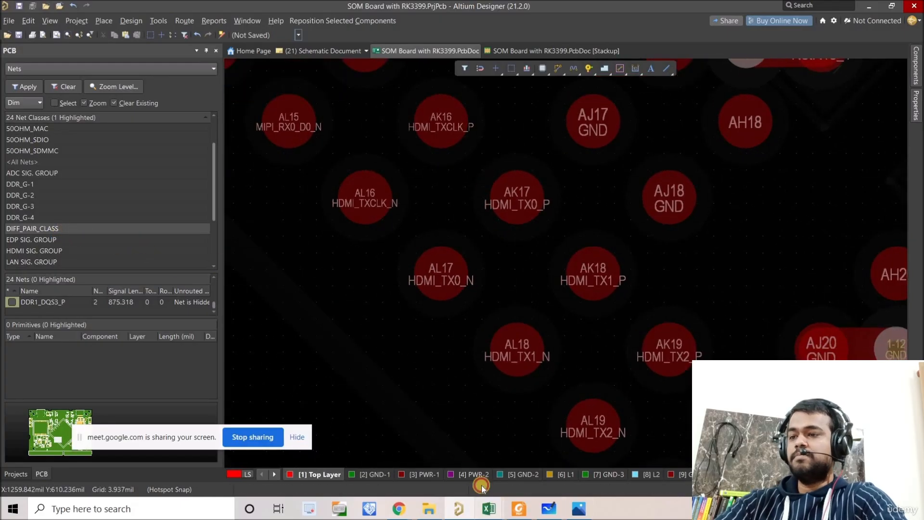
Switch to the Daywise Doc workbook in Excel and enter the heading "Assi:" in cell A12 of the DAY-11 sheet.
{"action": "mouse_move", "coordinate": [489, 509]}
{"action": "left_click", "coordinate": [508, 462]}
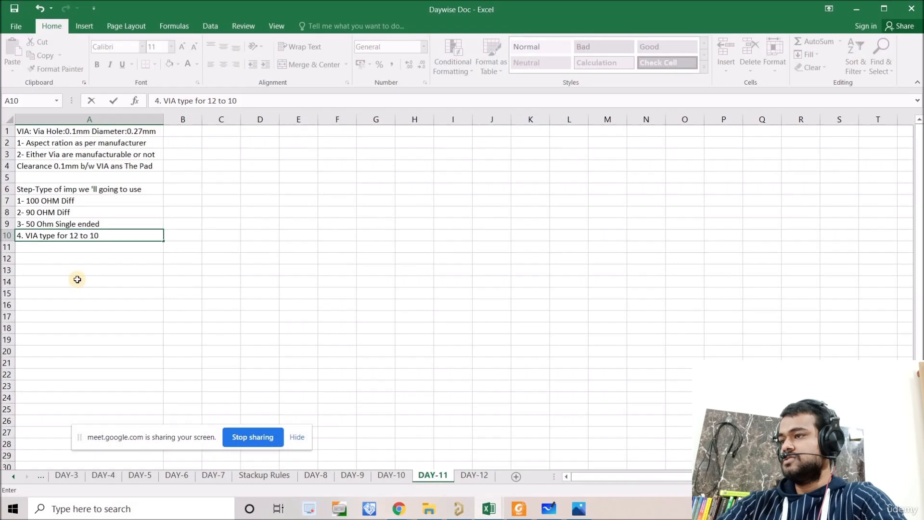
{"action": "double_click", "coordinate": [47, 260]}
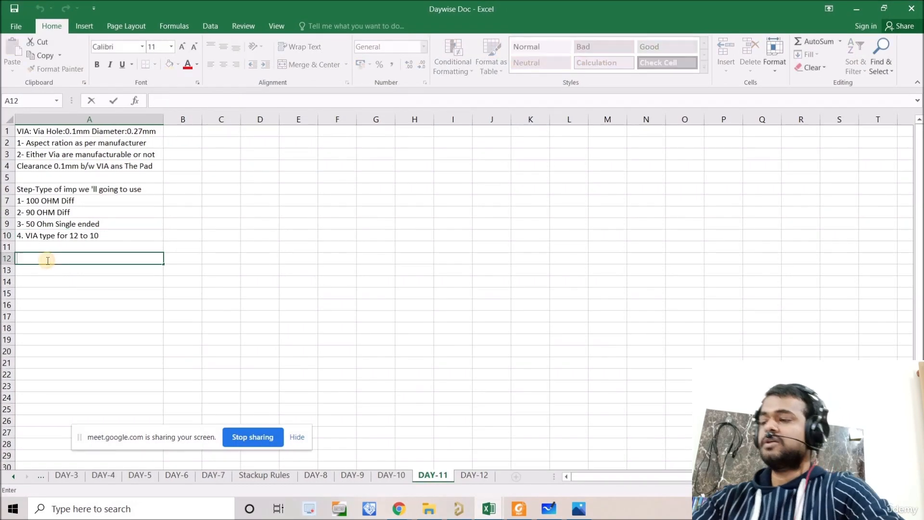
{"action": "type", "text": "Assi:"}
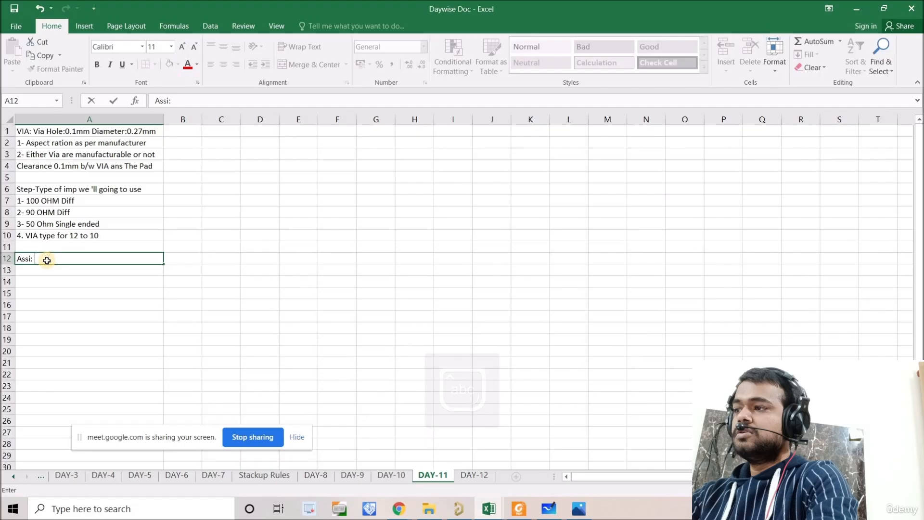
{"action": "key", "text": "Return"}
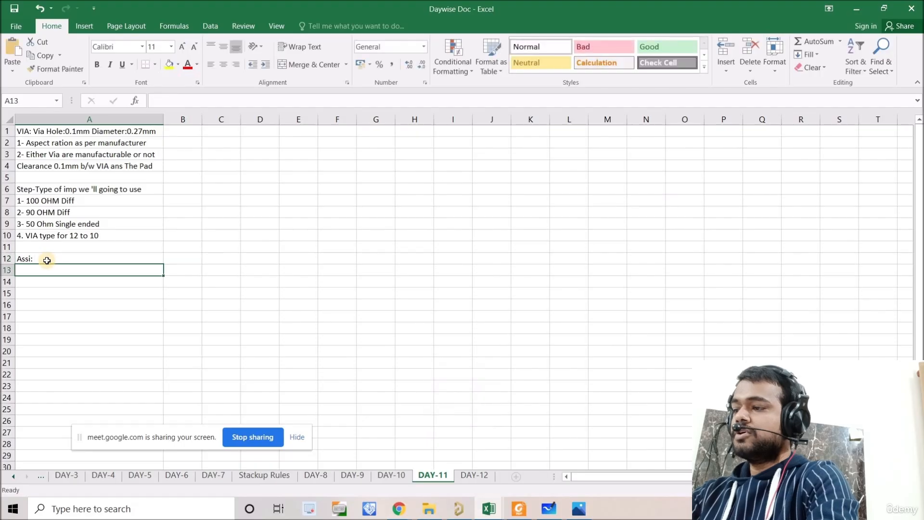
Enter "1- Diff Pair net class on each diff pair used on schematic" in A13 and begin the following item in A14 with "2-".
{"action": "type", "text": "1-"}
{"action": "key", "text": "Caps_Lock"}
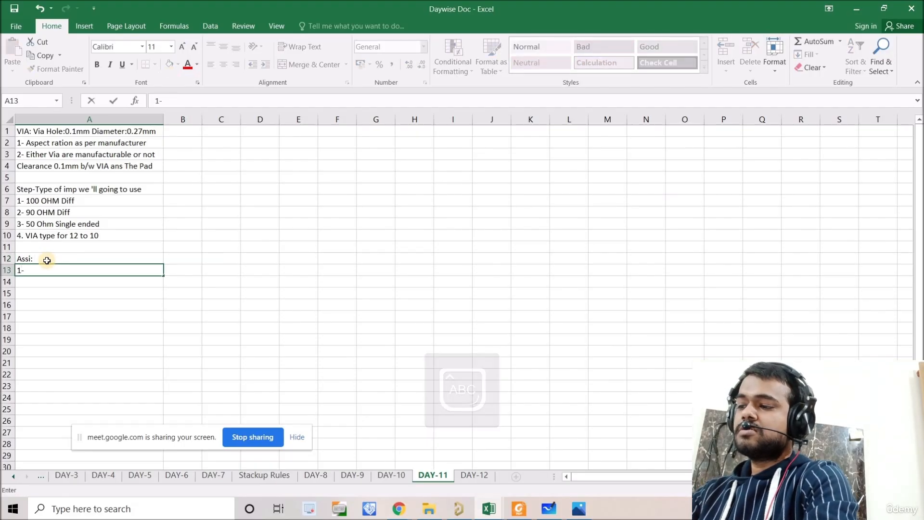
{"action": "type", "text": "D"}
{"action": "key", "text": "Caps_Lock"}
{"action": "type", "text": "i"}
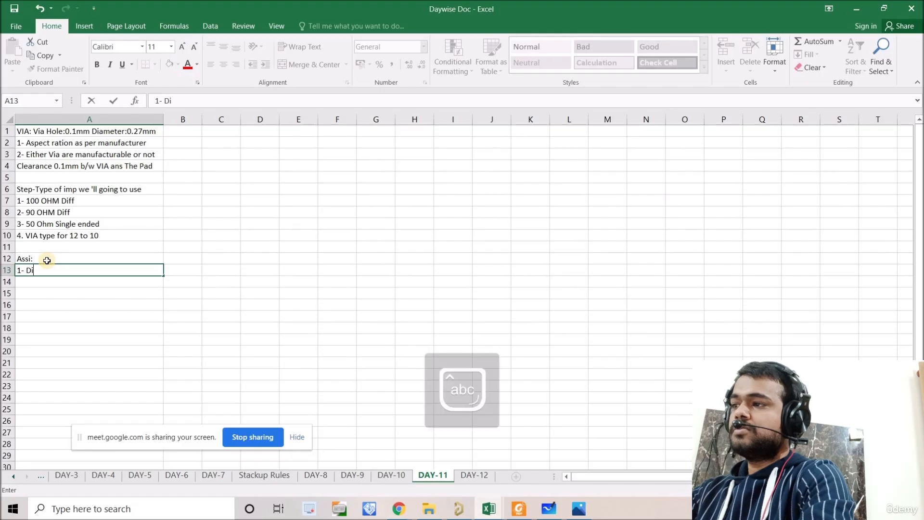
{"action": "type", "text": "ff p"}
{"action": "key", "text": "BackSpace"}
{"action": "key", "text": "Caps_Lock"}
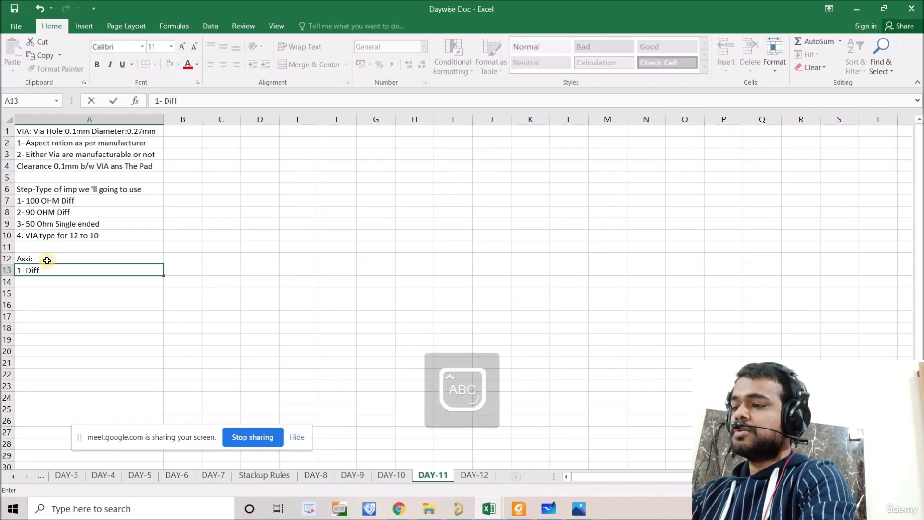
{"action": "type", "text": "Pair"}
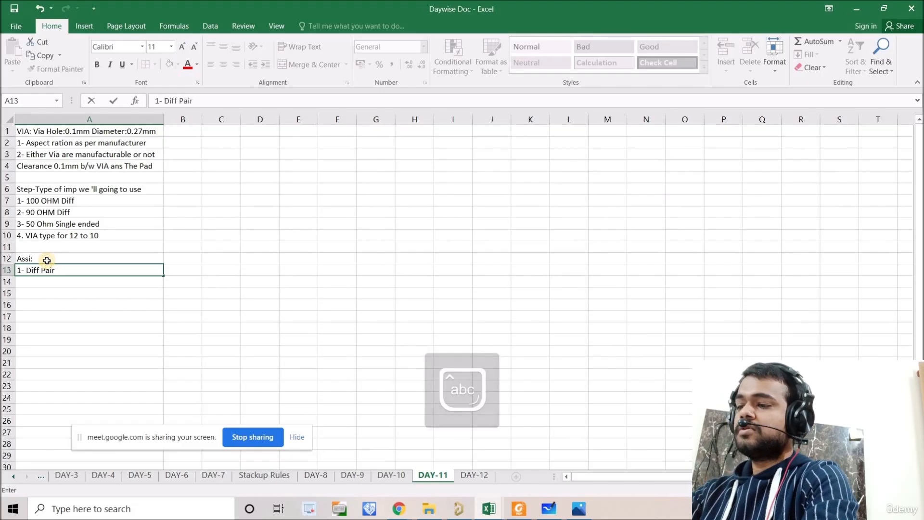
{"action": "type", "text": " net clas"}
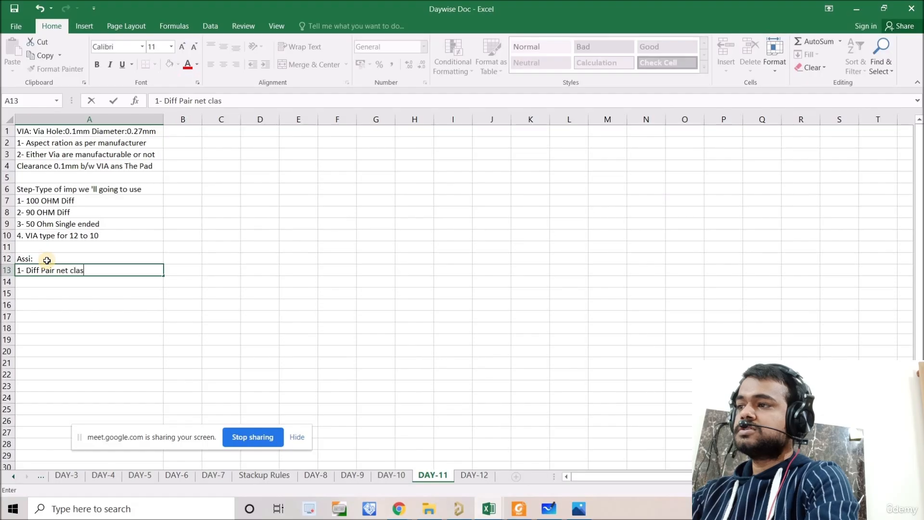
{"action": "type", "text": "s on each diff pair used on"}
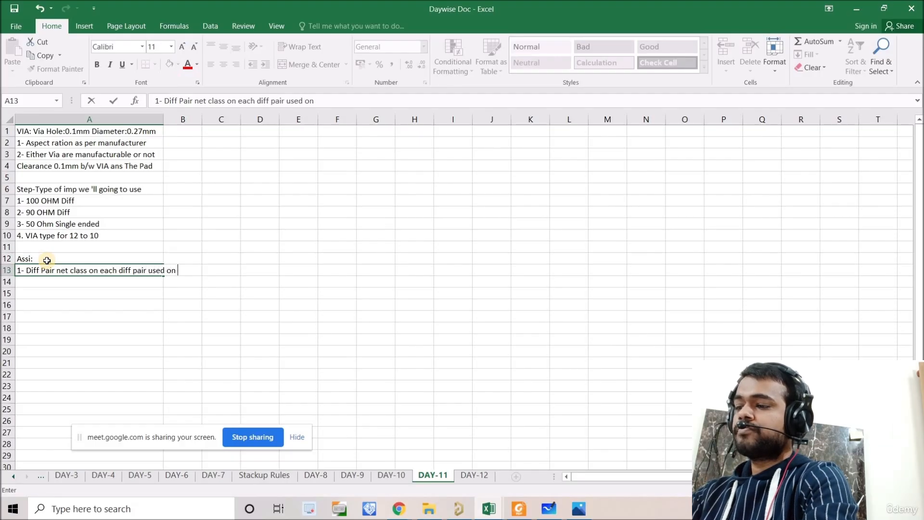
{"action": "type", "text": "schematic"}
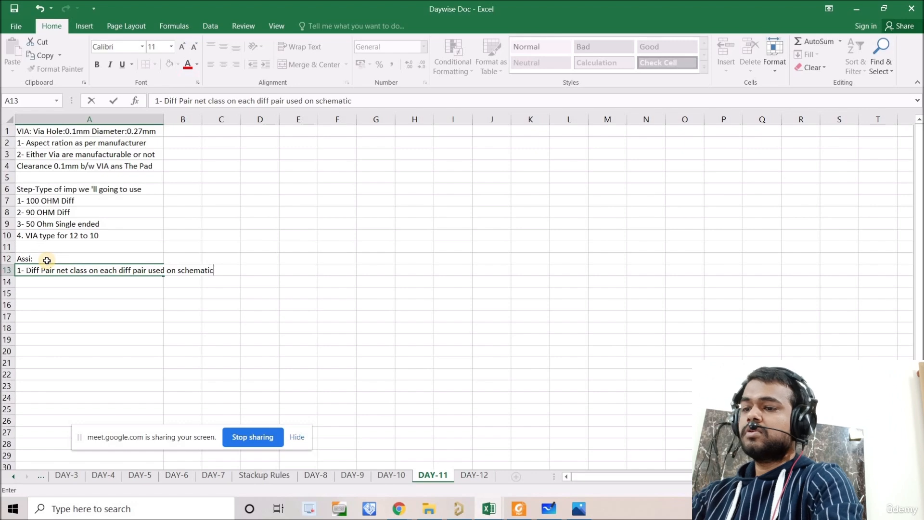
{"action": "key", "text": "Return"}
{"action": "type", "text": "2-"}
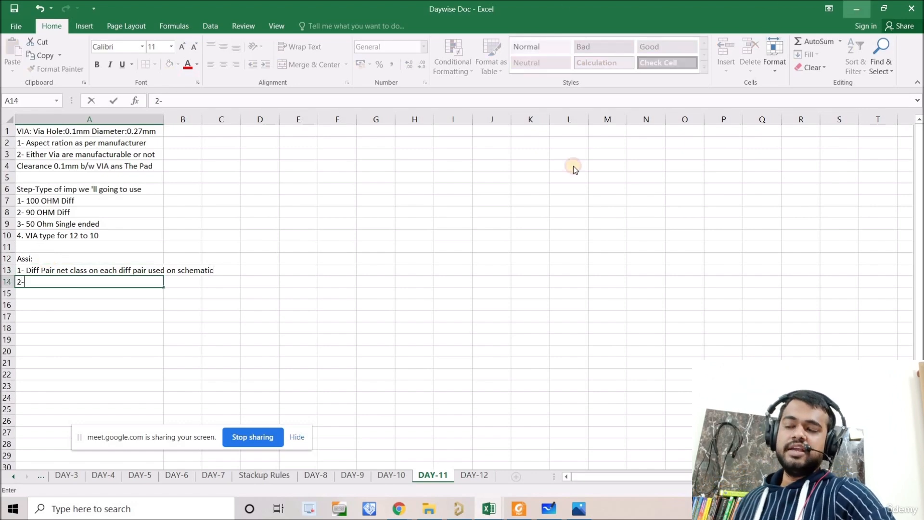
Return to the RK3399 SOM board in Altium Designer and show all layers around the processor instead of the Top Layer alone.
{"action": "scroll", "coordinate": [469, 261], "scroll_direction": "down", "scroll_amount": 7, "text": "ctrl"}
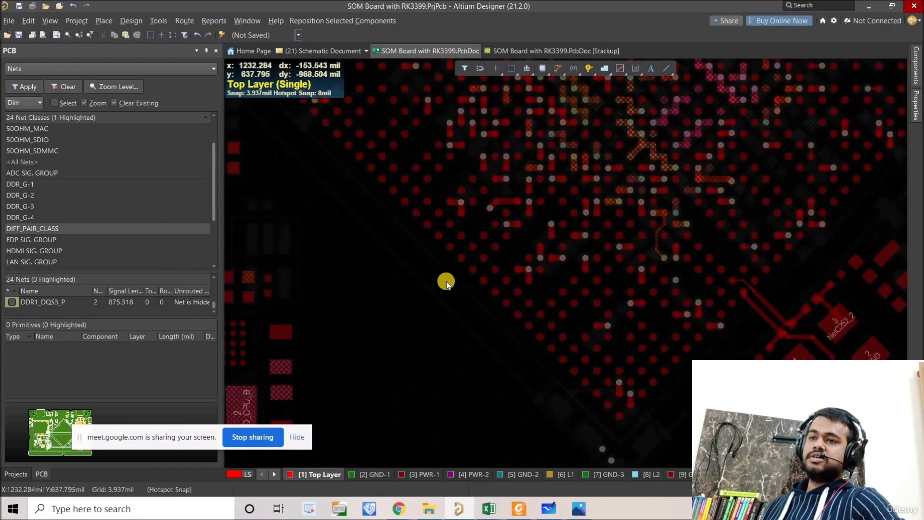
{"action": "scroll", "coordinate": [446, 281], "scroll_direction": "down", "scroll_amount": 6, "text": "ctrl"}
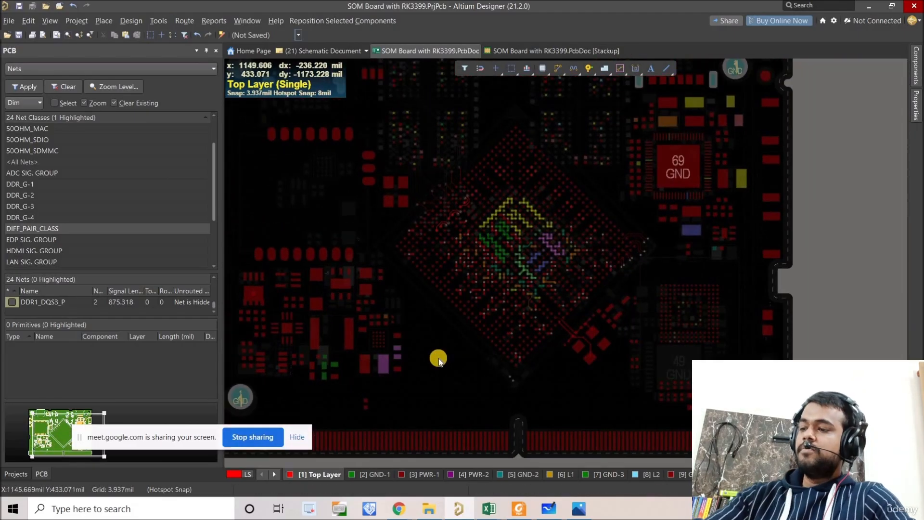
{"action": "key", "text": "shift+s"}
{"action": "right_click_drag", "start_coordinate": [450, 164], "coordinate": [428, 237]}
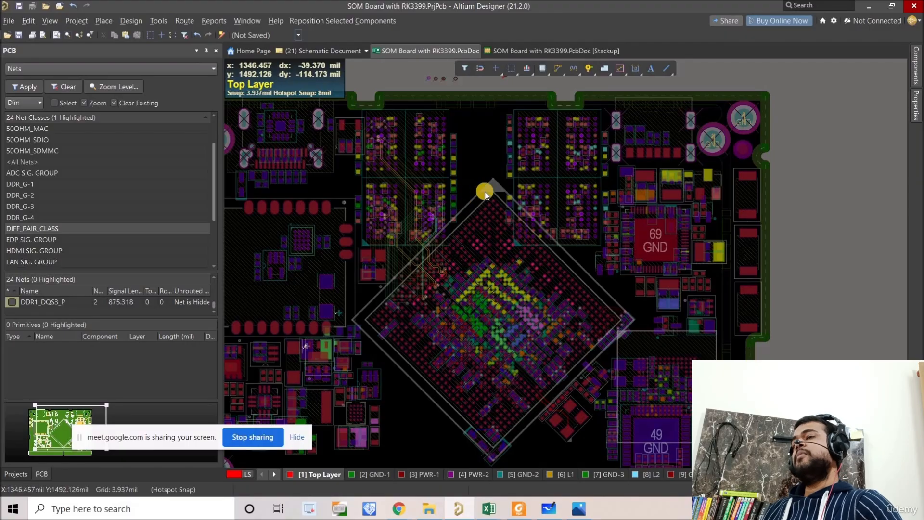
Examine the highlighted DIFF_PAIR_CLASS pads and the routing between the DDR memory chips and the processor.
{"action": "scroll", "coordinate": [560, 168], "scroll_direction": "up", "scroll_amount": 3, "text": "ctrl"}
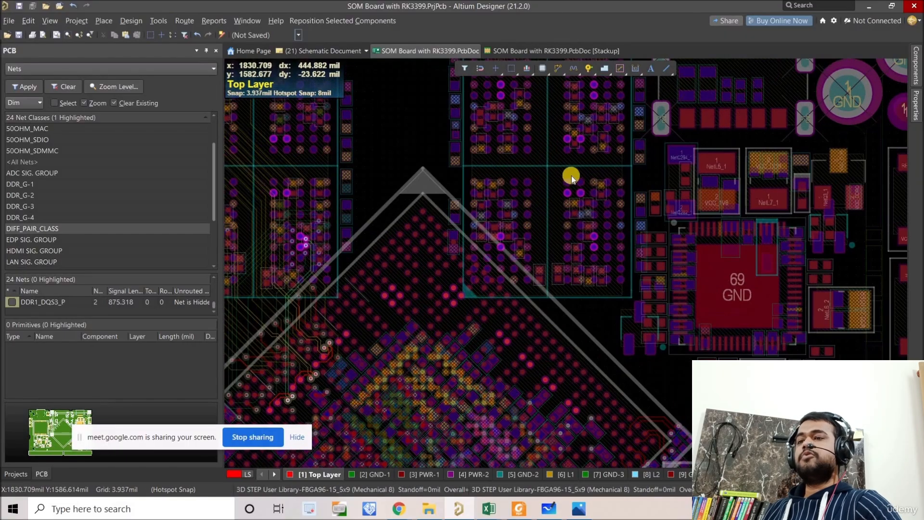
{"action": "scroll", "coordinate": [612, 224], "scroll_direction": "down", "scroll_amount": 2, "text": "ctrl"}
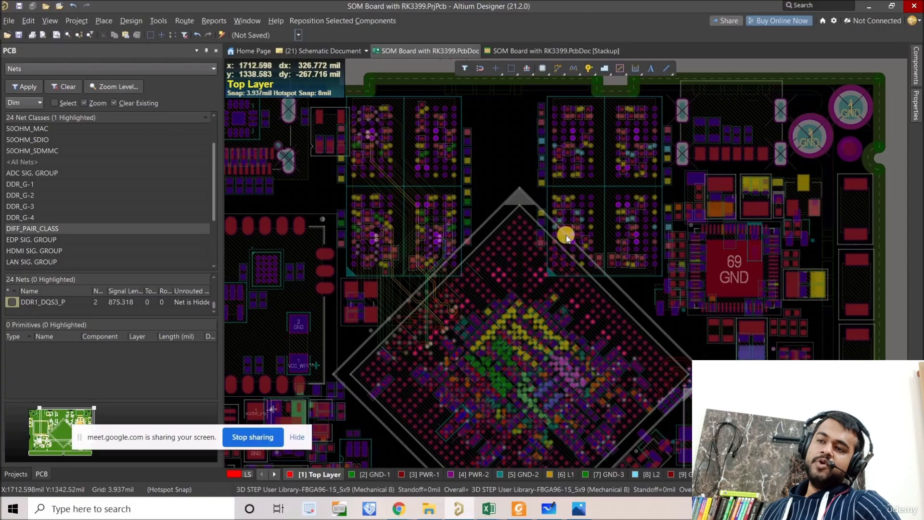
{"action": "scroll", "coordinate": [568, 241], "scroll_direction": "up", "scroll_amount": 3, "text": "ctrl"}
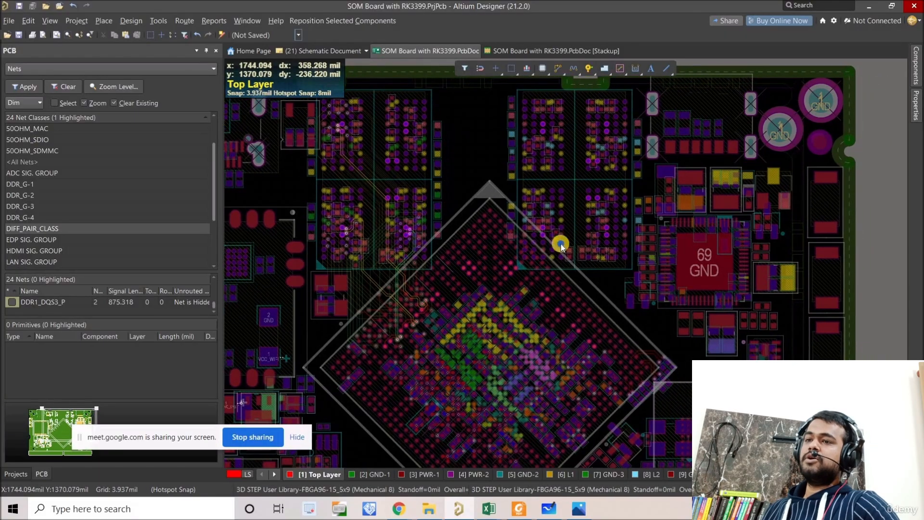
{"action": "scroll", "coordinate": [525, 173], "scroll_direction": "up", "scroll_amount": 2, "text": "ctrl"}
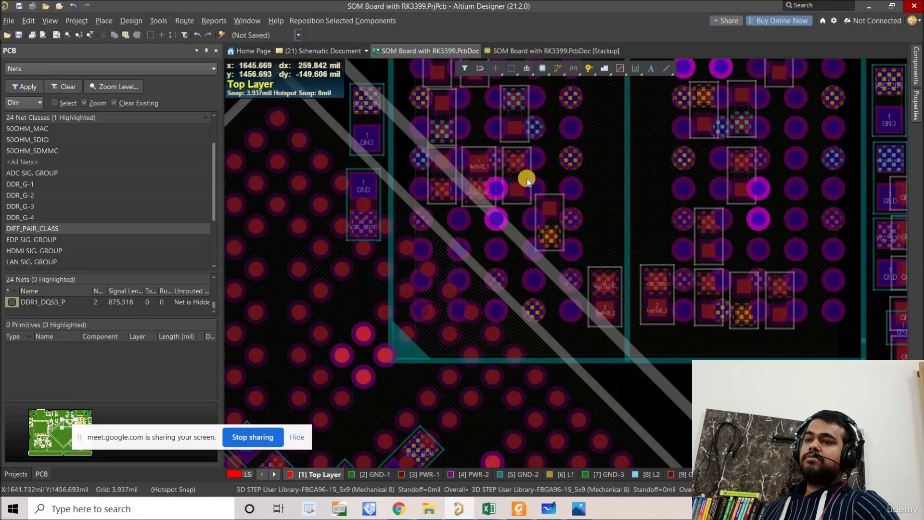
{"action": "scroll", "coordinate": [527, 180], "scroll_direction": "down", "scroll_amount": 6, "text": "ctrl"}
{"action": "scroll", "coordinate": [527, 166], "scroll_direction": "up", "scroll_amount": 2, "text": "ctrl"}
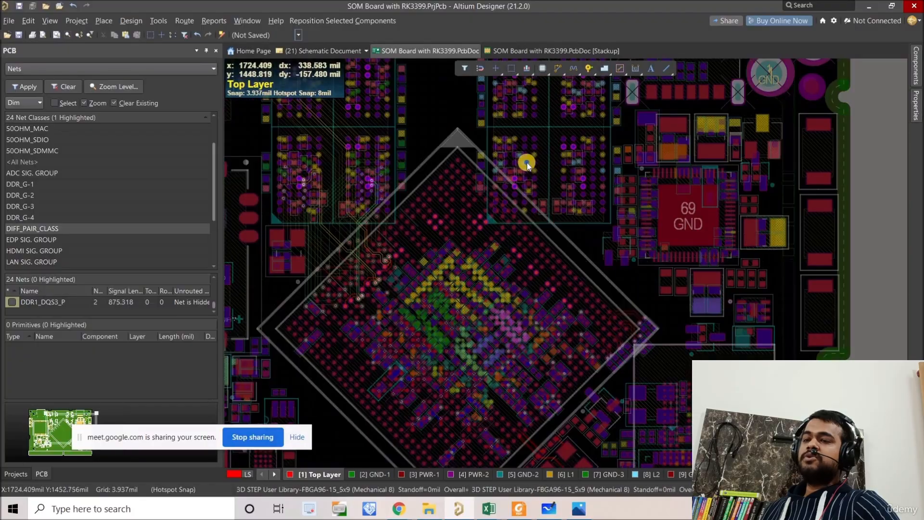
{"action": "scroll", "coordinate": [528, 202], "scroll_direction": "up", "scroll_amount": 2, "text": "ctrl"}
{"action": "scroll", "coordinate": [543, 241], "scroll_direction": "up", "scroll_amount": 1, "text": "ctrl"}
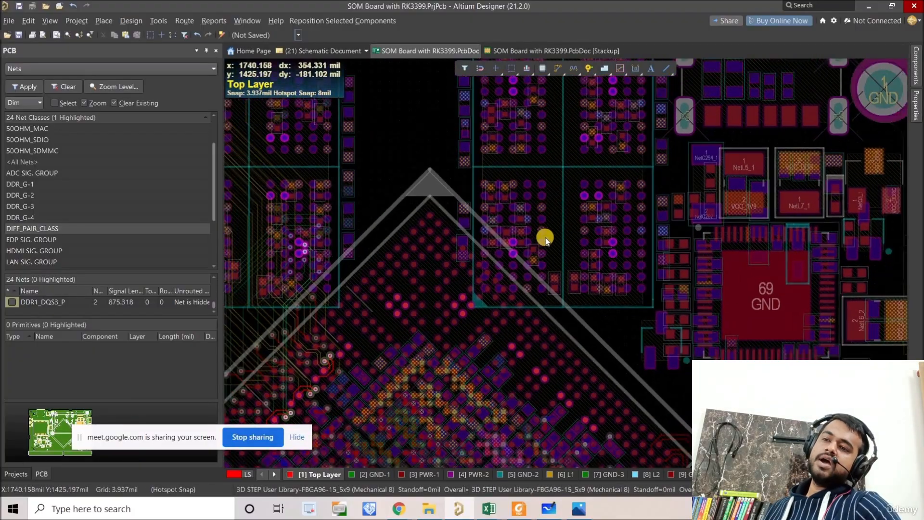
{"action": "scroll", "coordinate": [545, 239], "scroll_direction": "down", "scroll_amount": 2, "text": "ctrl"}
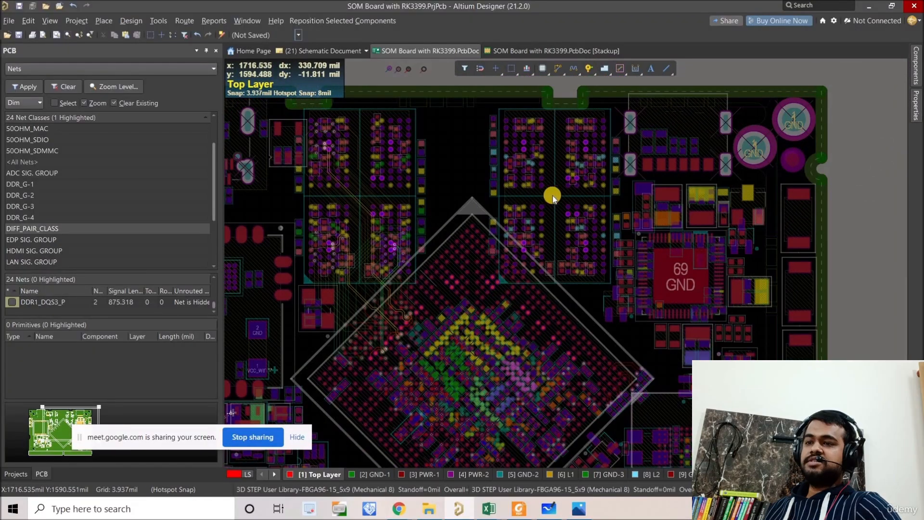
{"action": "scroll", "coordinate": [532, 218], "scroll_direction": "up", "scroll_amount": 4, "text": "ctrl"}
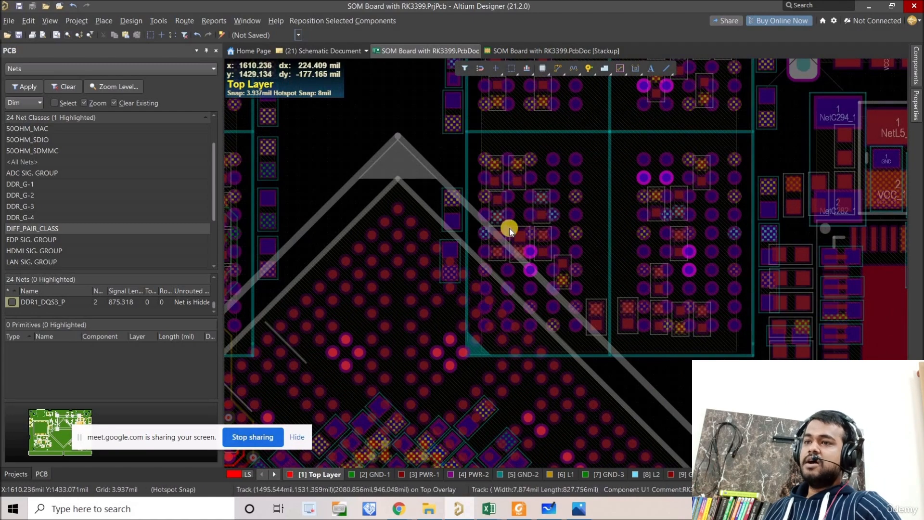
{"action": "scroll", "coordinate": [510, 230], "scroll_direction": "down", "scroll_amount": 3, "text": "ctrl"}
{"action": "scroll", "coordinate": [398, 120], "scroll_direction": "up", "scroll_amount": 2, "text": "ctrl"}
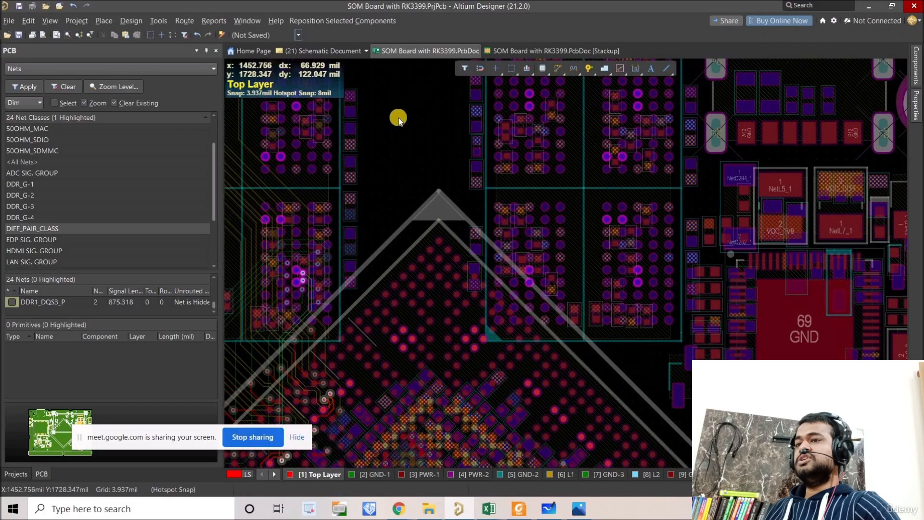
{"action": "right_click_drag", "start_coordinate": [398, 120], "coordinate": [407, 135]}
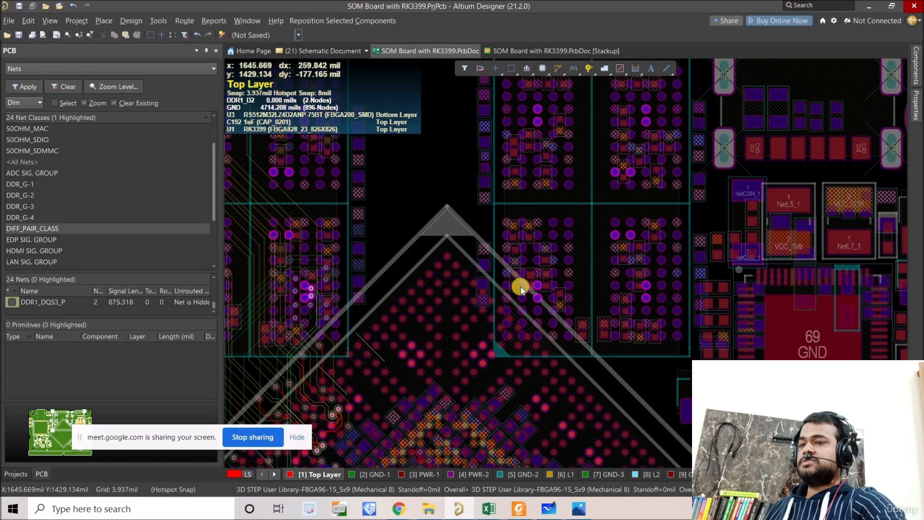
{"action": "scroll", "coordinate": [521, 288], "scroll_direction": "down", "scroll_amount": 2, "text": "ctrl"}
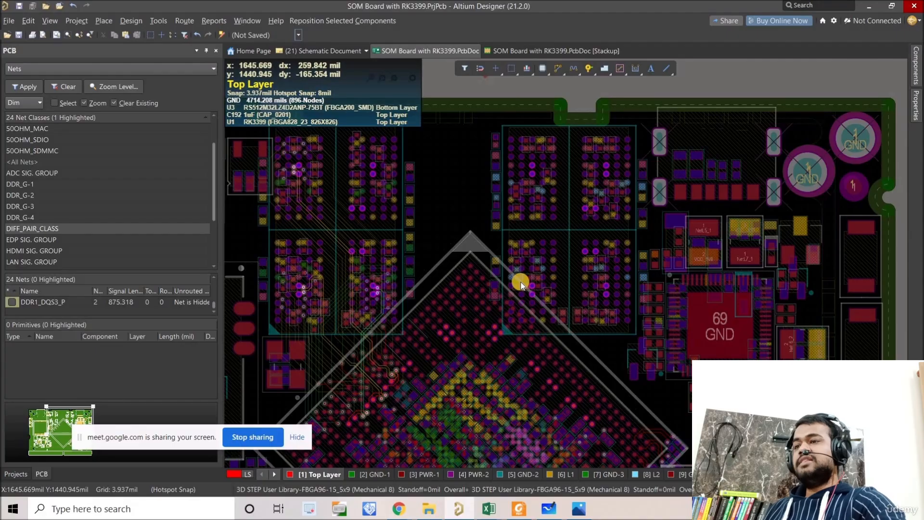
{"action": "right_click_drag", "start_coordinate": [462, 224], "coordinate": [455, 213]}
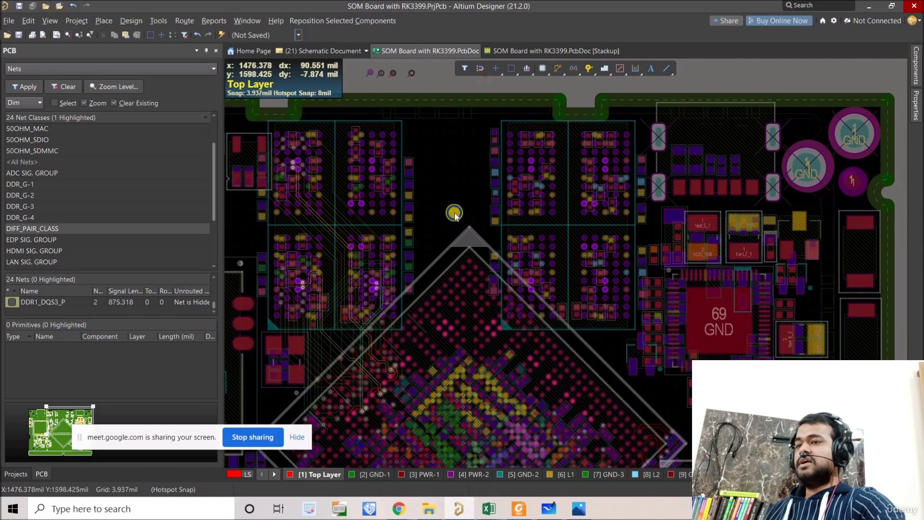
{"action": "scroll", "coordinate": [455, 213], "scroll_direction": "down", "scroll_amount": 1, "text": "ctrl"}
{"action": "scroll", "coordinate": [454, 266], "scroll_direction": "down", "scroll_amount": 2}
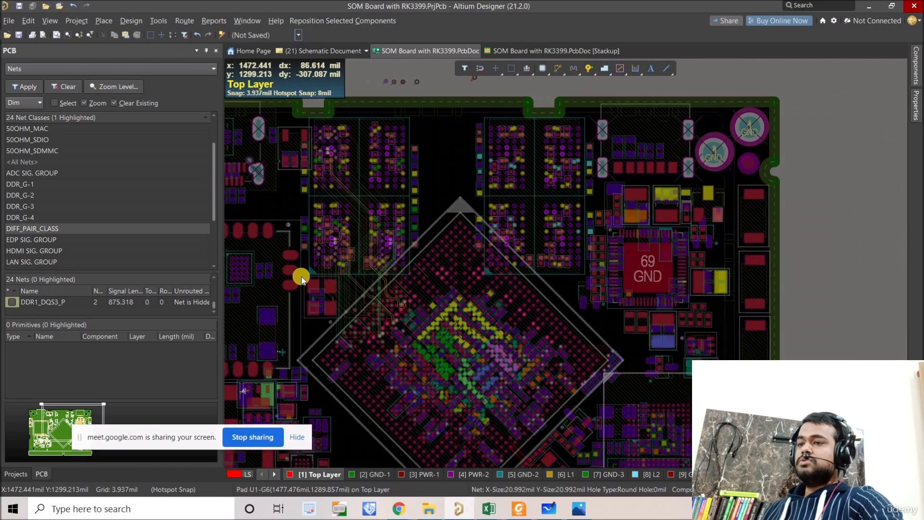
{"action": "scroll", "coordinate": [518, 186], "scroll_direction": "up", "scroll_amount": 1, "text": "ctrl"}
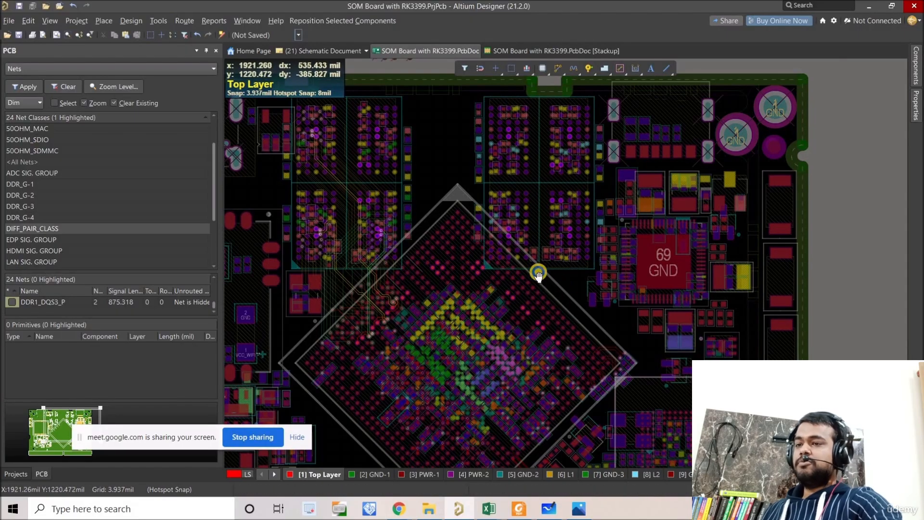
{"action": "right_click_drag", "start_coordinate": [538, 275], "coordinate": [512, 256]}
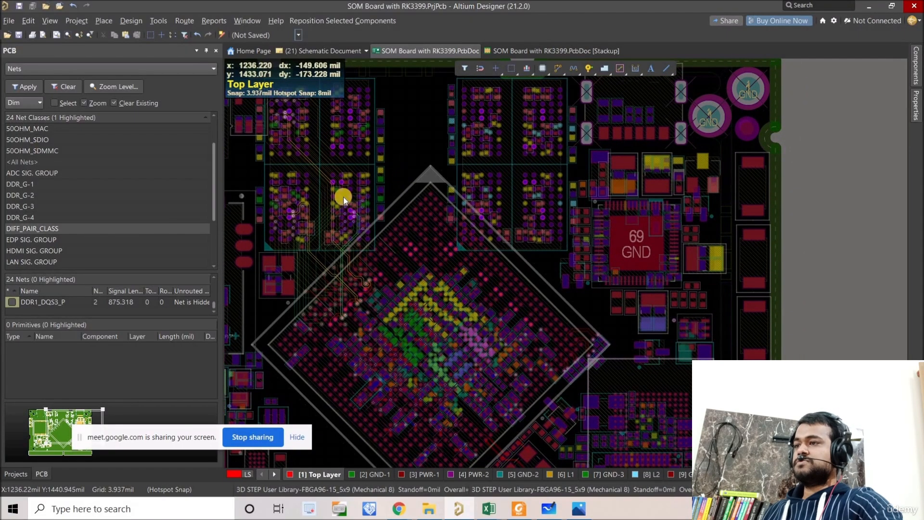
{"action": "scroll", "coordinate": [402, 175], "scroll_direction": "down", "scroll_amount": 1, "text": "ctrl"}
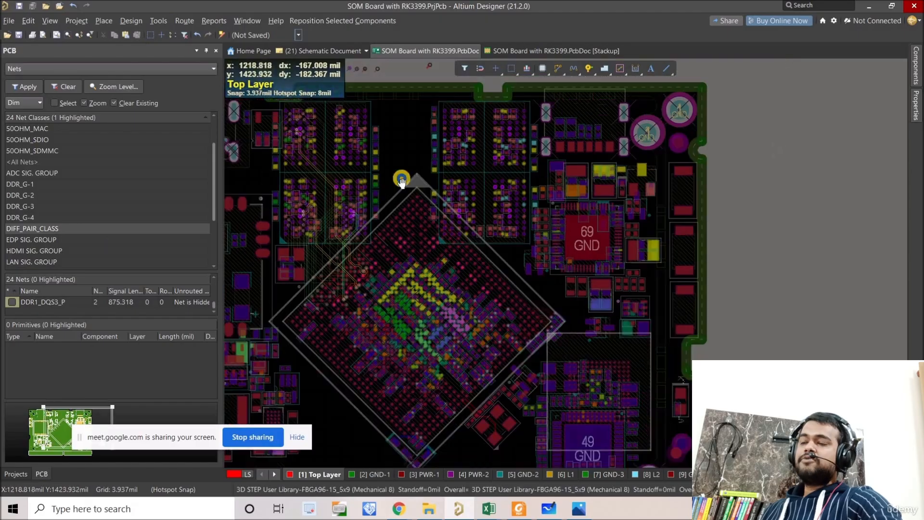
Highlight the nets of EDP SIG. GROUP and inspect them from the processor's corner to the board's edge connector.
{"action": "left_click", "coordinate": [67, 242]}
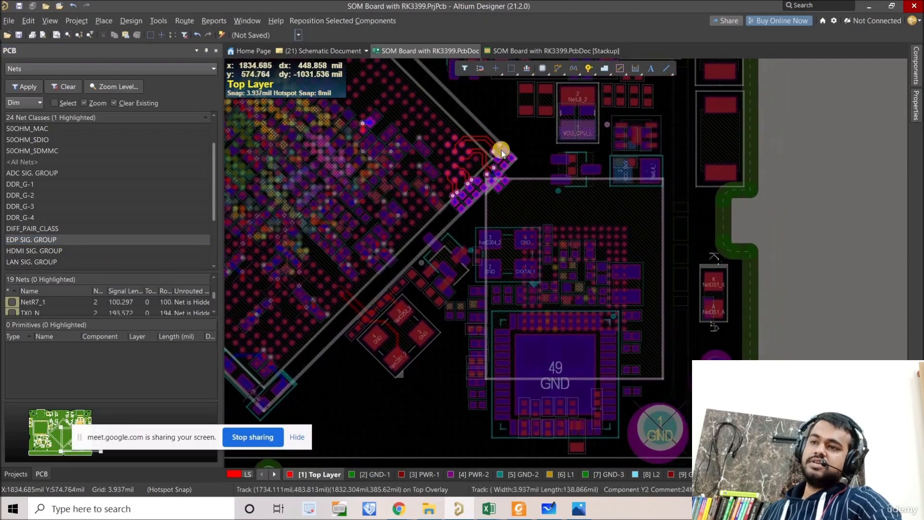
{"action": "scroll", "coordinate": [518, 183], "scroll_direction": "up", "scroll_amount": 2, "text": "ctrl"}
{"action": "scroll", "coordinate": [480, 151], "scroll_direction": "down", "scroll_amount": 3, "text": "ctrl"}
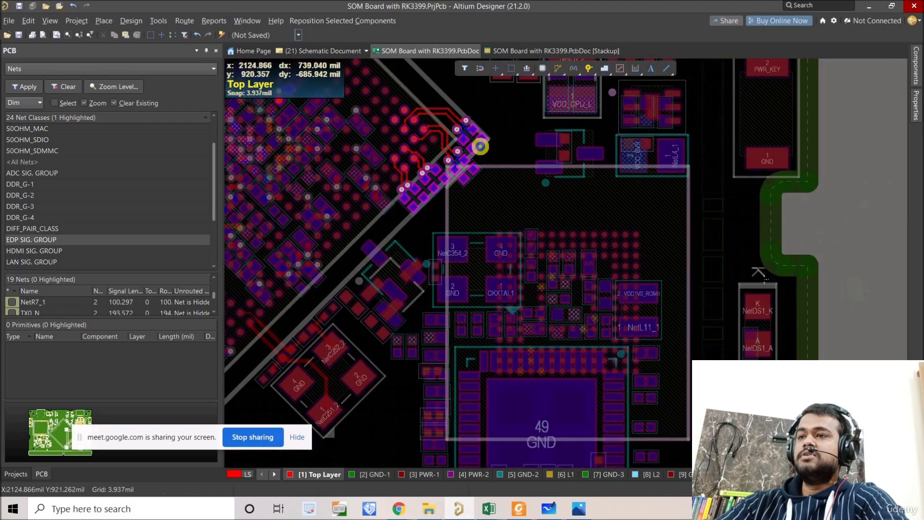
{"action": "scroll", "coordinate": [478, 147], "scroll_direction": "up", "scroll_amount": 2, "text": "ctrl"}
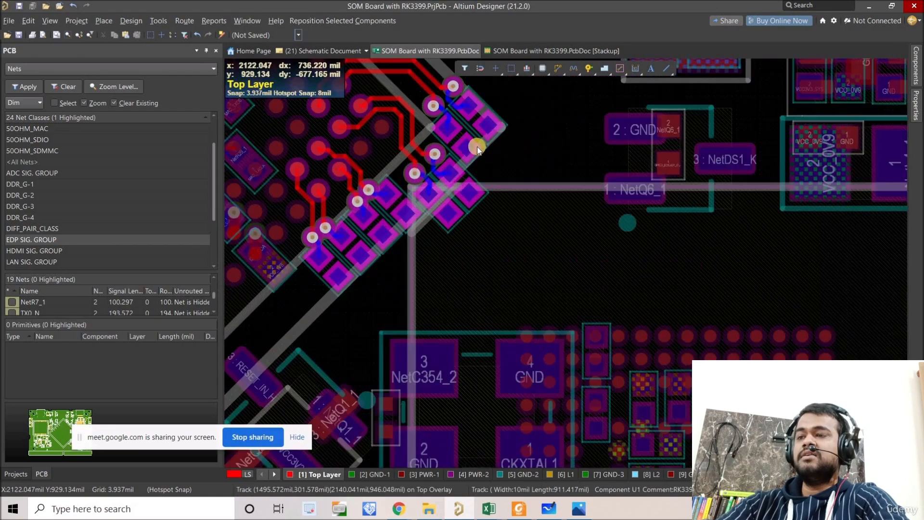
{"action": "scroll", "coordinate": [480, 145], "scroll_direction": "down", "scroll_amount": 2, "text": "ctrl"}
{"action": "scroll", "coordinate": [482, 142], "scroll_direction": "down", "scroll_amount": 2, "text": "ctrl"}
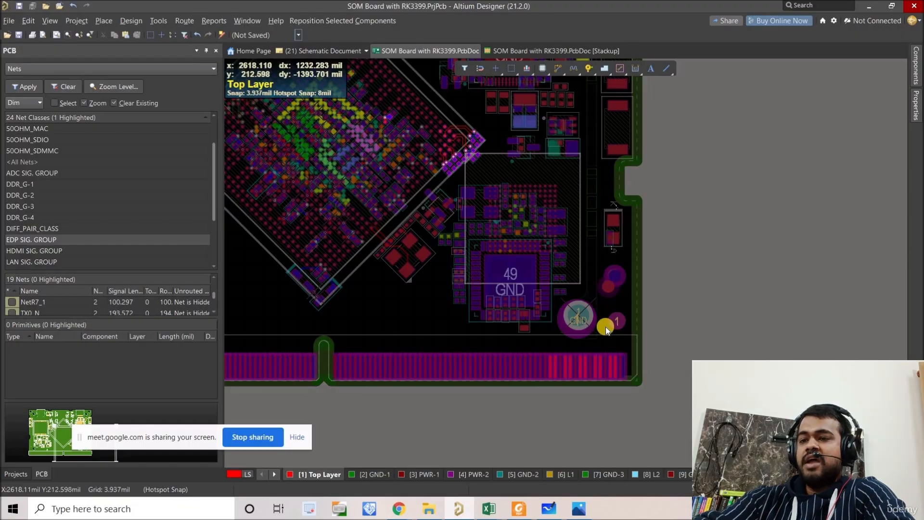
Make layer L1 active and examine the path from the processor's corner to the EDP pads on the edge connector.
{"action": "left_click", "coordinate": [567, 476]}
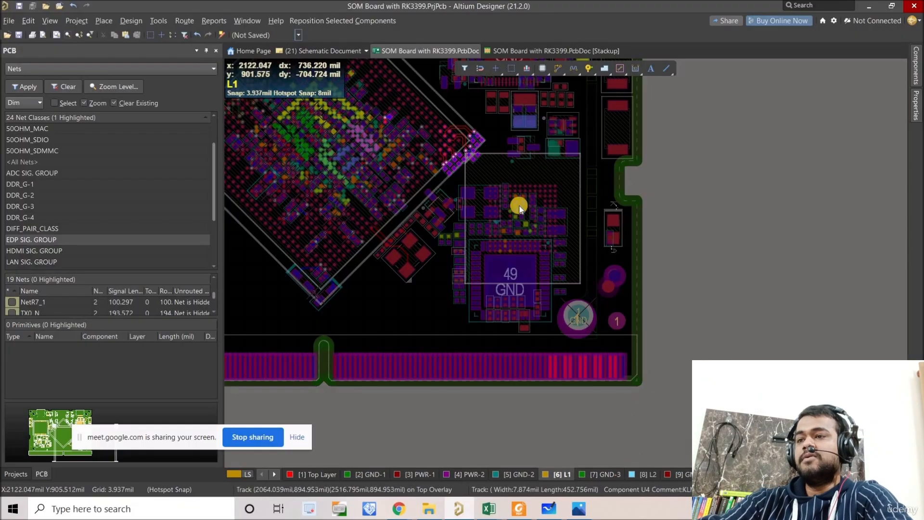
{"action": "scroll", "coordinate": [578, 287], "scroll_direction": "down", "scroll_amount": 1, "text": "ctrl"}
{"action": "scroll", "coordinate": [578, 288], "scroll_direction": "down", "scroll_amount": 3, "text": "ctrl"}
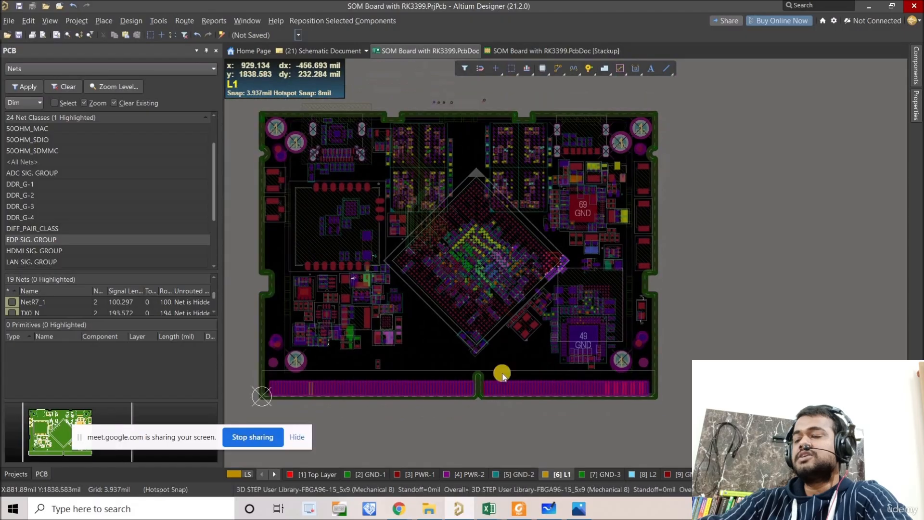
{"action": "right_click_drag", "start_coordinate": [609, 246], "coordinate": [563, 233]}
{"action": "scroll", "coordinate": [552, 297], "scroll_direction": "up", "scroll_amount": 3, "text": "ctrl"}
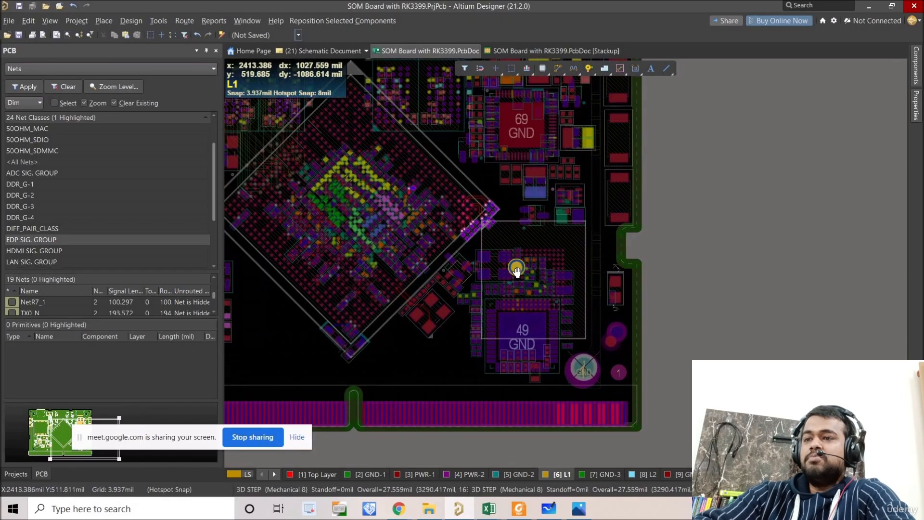
{"action": "scroll", "coordinate": [410, 186], "scroll_direction": "up", "scroll_amount": 2, "text": "ctrl"}
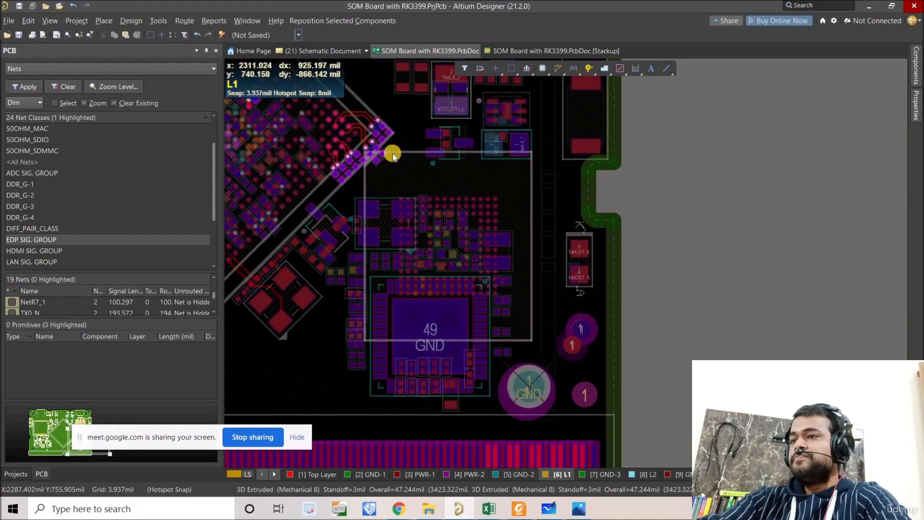
{"action": "right_click_drag", "start_coordinate": [414, 238], "coordinate": [415, 193]}
{"action": "right_click_drag", "start_coordinate": [486, 375], "coordinate": [559, 398]}
{"action": "scroll", "coordinate": [582, 405], "scroll_direction": "up", "scroll_amount": 3, "text": "ctrl"}
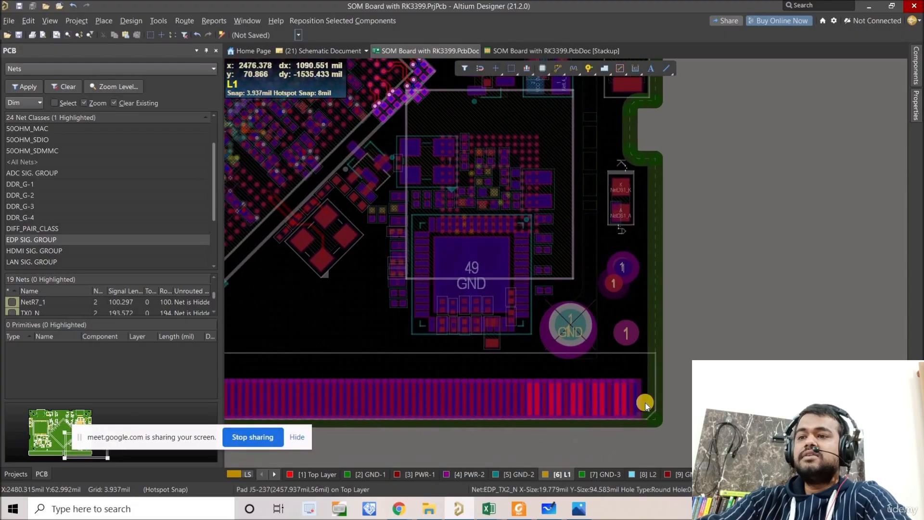
{"action": "scroll", "coordinate": [648, 382], "scroll_direction": "up", "scroll_amount": 3, "text": "ctrl"}
{"action": "scroll", "coordinate": [529, 190], "scroll_direction": "down", "scroll_amount": 6, "text": "ctrl"}
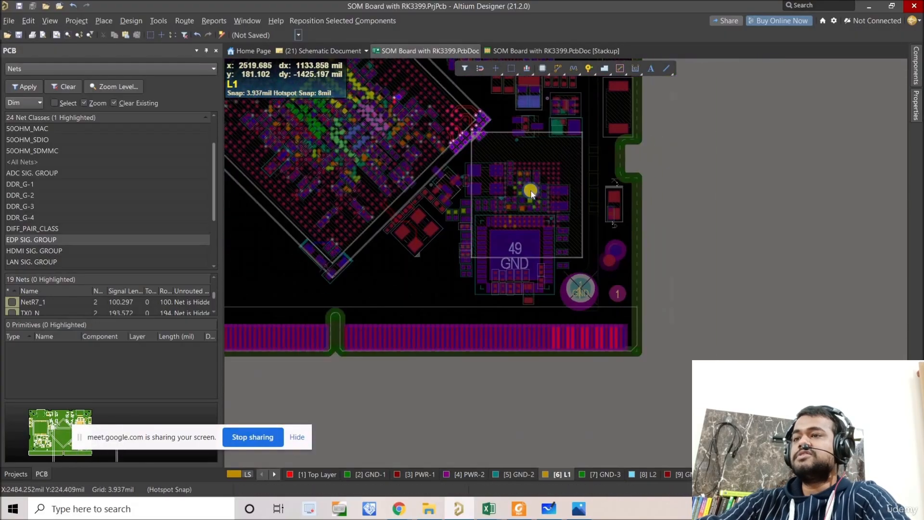
Route a short differential pair stub from the EDP_TX0_P and EDP_TX0_N pads on the Bottom Layer, away from the processor's corner.
{"action": "scroll", "coordinate": [500, 179], "scroll_direction": "up", "scroll_amount": 5, "text": "ctrl"}
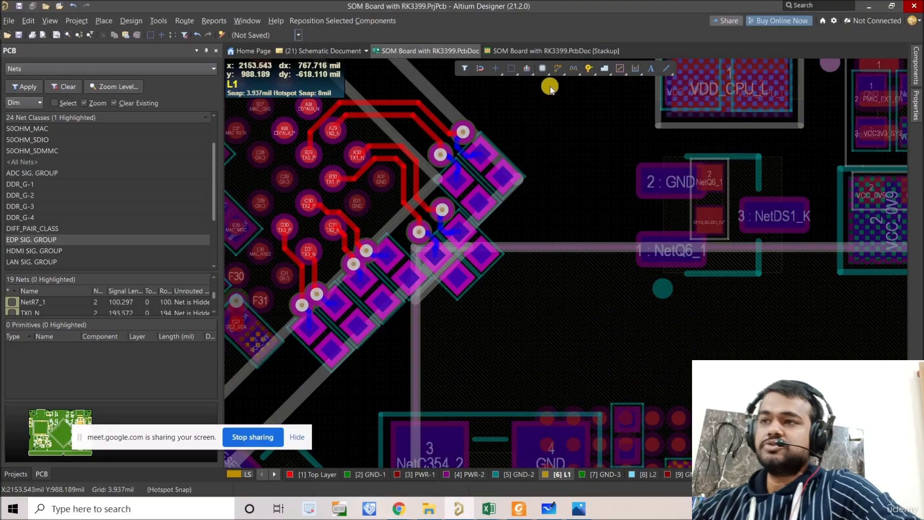
{"action": "right_click_drag", "start_coordinate": [468, 144], "coordinate": [380, 170]}
{"action": "scroll", "coordinate": [451, 202], "scroll_direction": "up", "scroll_amount": 3, "text": "ctrl"}
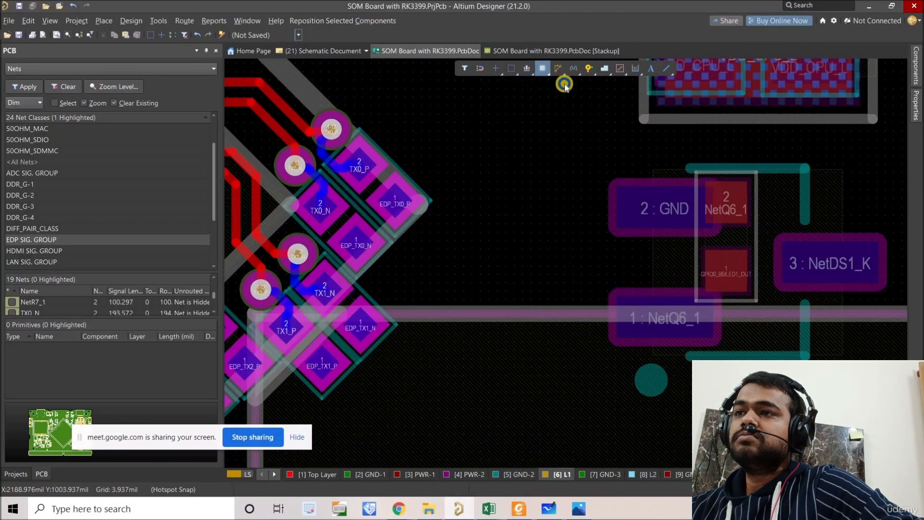
{"action": "left_click", "coordinate": [559, 70]}
{"action": "left_click", "coordinate": [562, 98]}
{"action": "scroll", "coordinate": [385, 203], "scroll_direction": "up", "scroll_amount": 2, "text": "ctrl"}
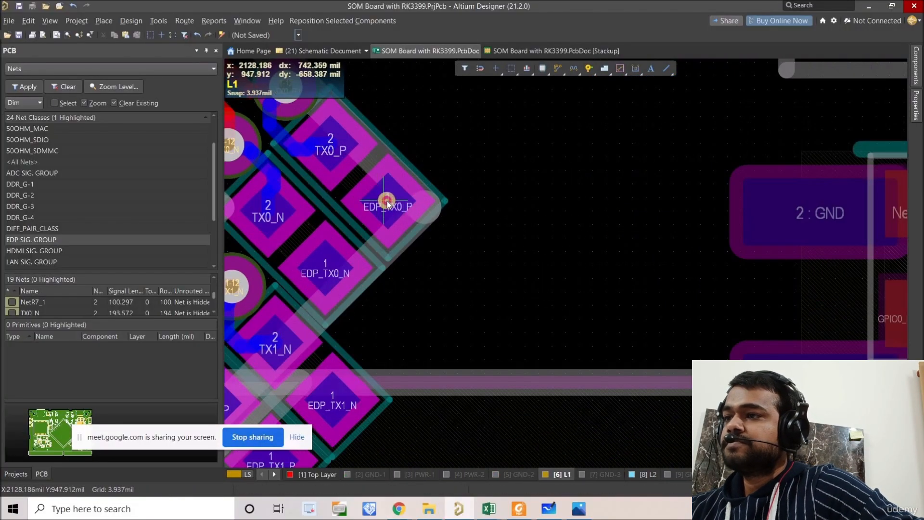
{"action": "left_click", "coordinate": [425, 274]}
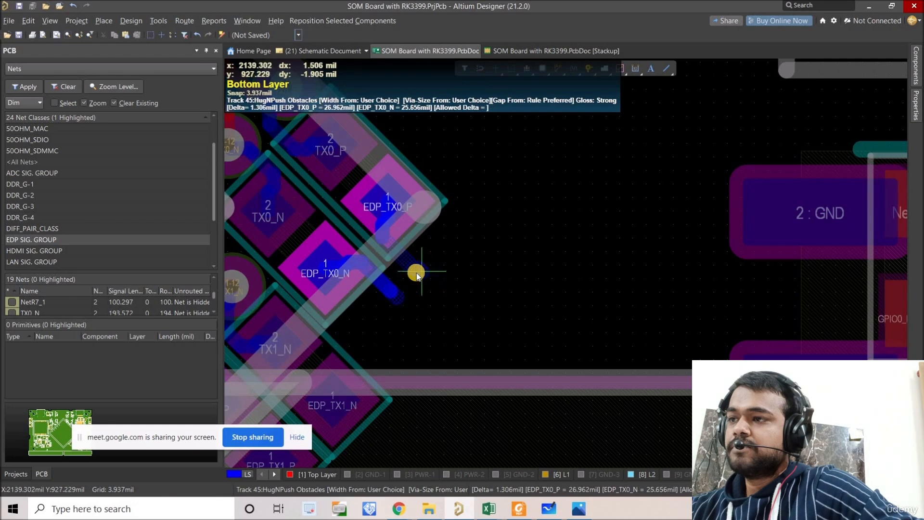
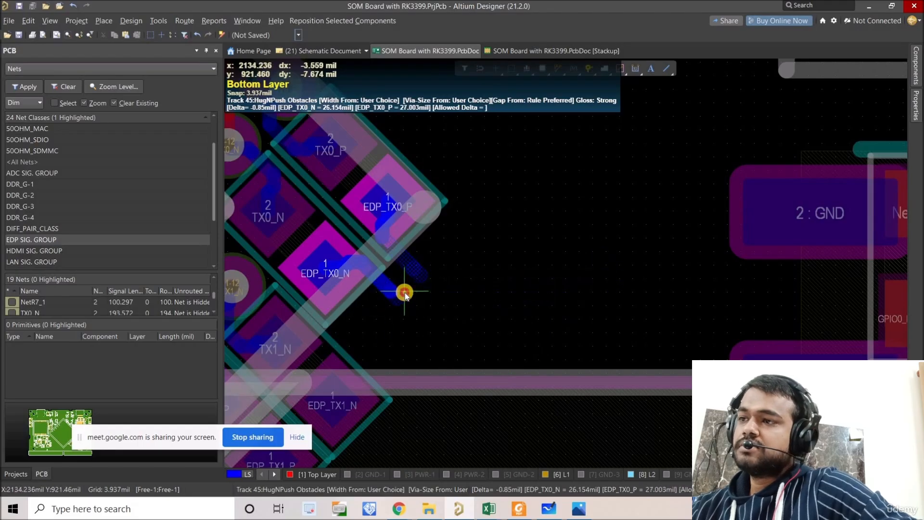
{"action": "left_click", "coordinate": [405, 294]}
{"action": "right_click", "coordinate": [412, 295]}
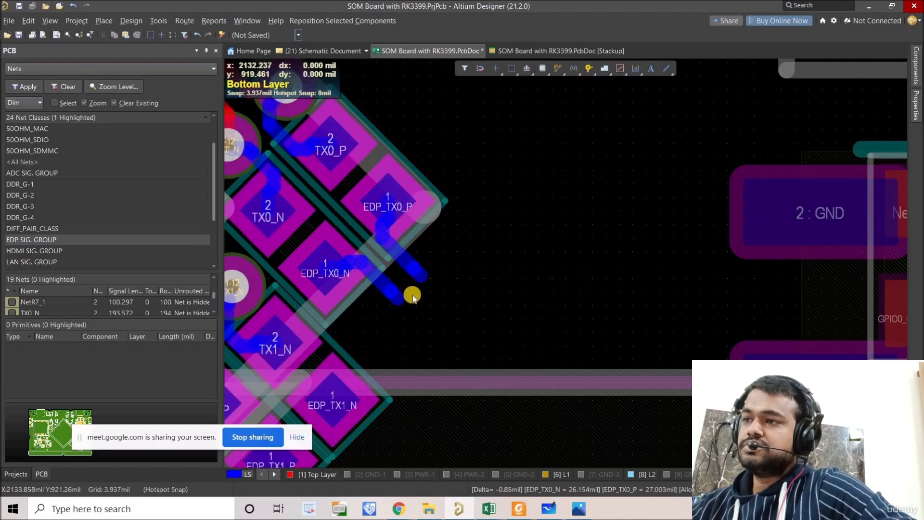
Extend the EDP_TX0_N trace vertically downward by about 7.5 mil on the Bottom Layer.
{"action": "scroll", "coordinate": [412, 295], "scroll_direction": "up", "scroll_amount": 2, "text": "ctrl"}
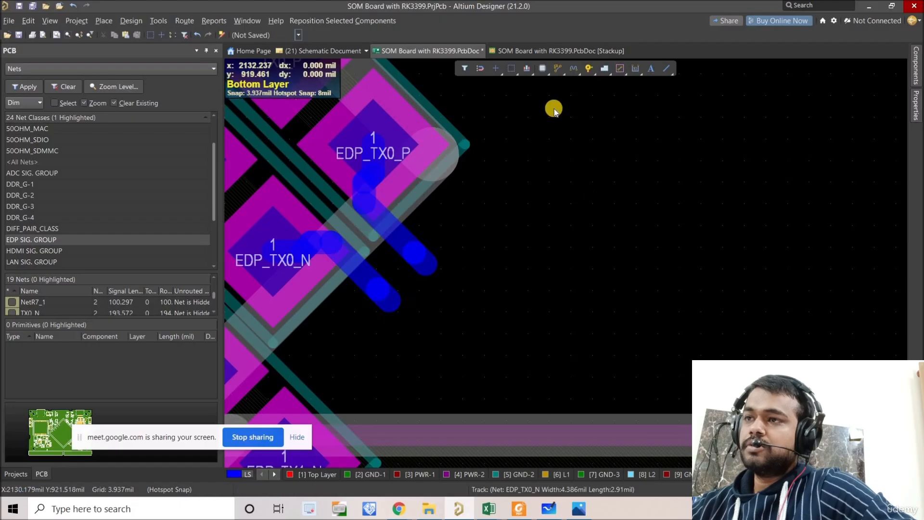
{"action": "right_click", "coordinate": [559, 78]}
{"action": "left_click", "coordinate": [608, 97]}
{"action": "scroll", "coordinate": [376, 325], "scroll_direction": "up", "scroll_amount": 2, "text": "ctrl"}
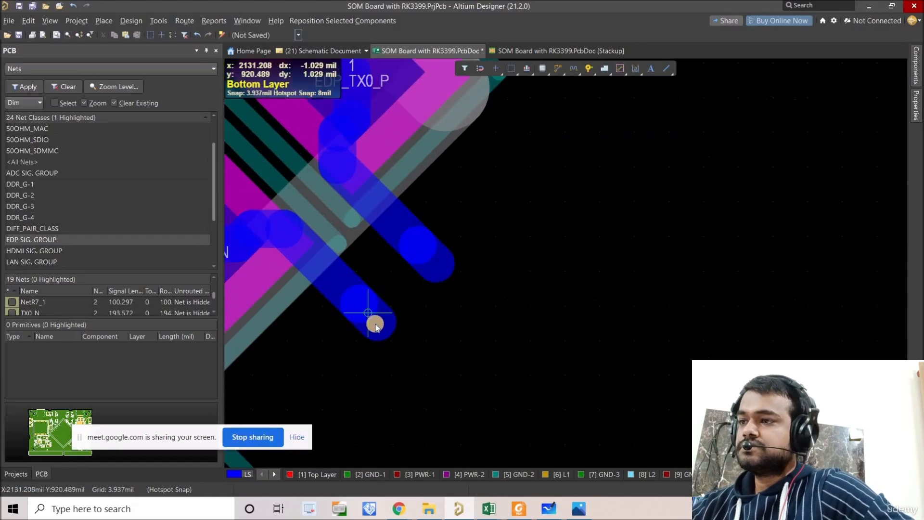
{"action": "left_click", "coordinate": [379, 385]}
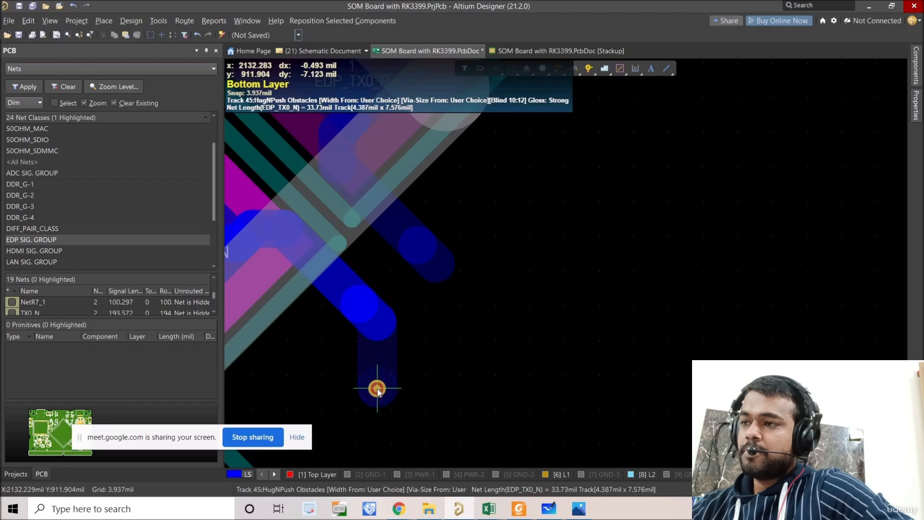
{"action": "left_click", "coordinate": [377, 390]}
{"action": "key", "text": "Escape"}
{"action": "scroll", "coordinate": [406, 317], "scroll_direction": "down", "scroll_amount": 2}
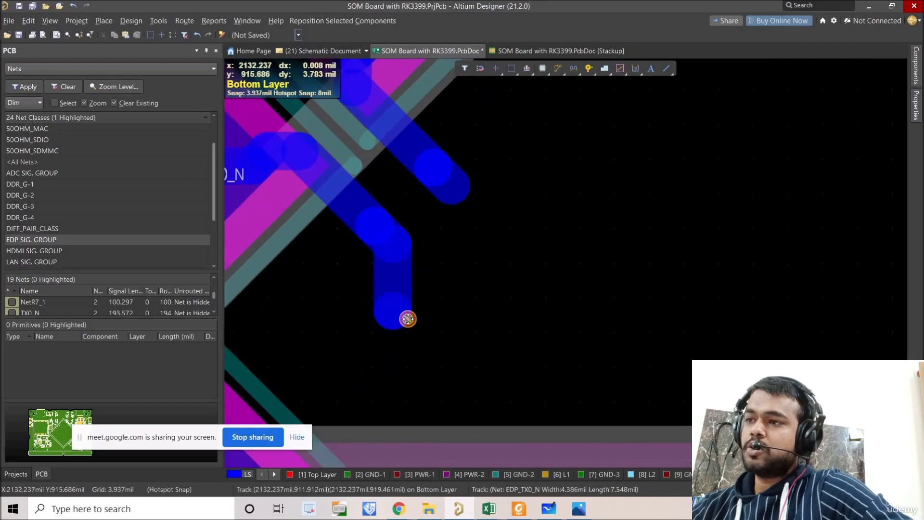
Extend the EDP_TX0_P trace horizontally outward by about 7.5 mil on the Bottom Layer.
{"action": "left_click", "coordinate": [404, 322]}
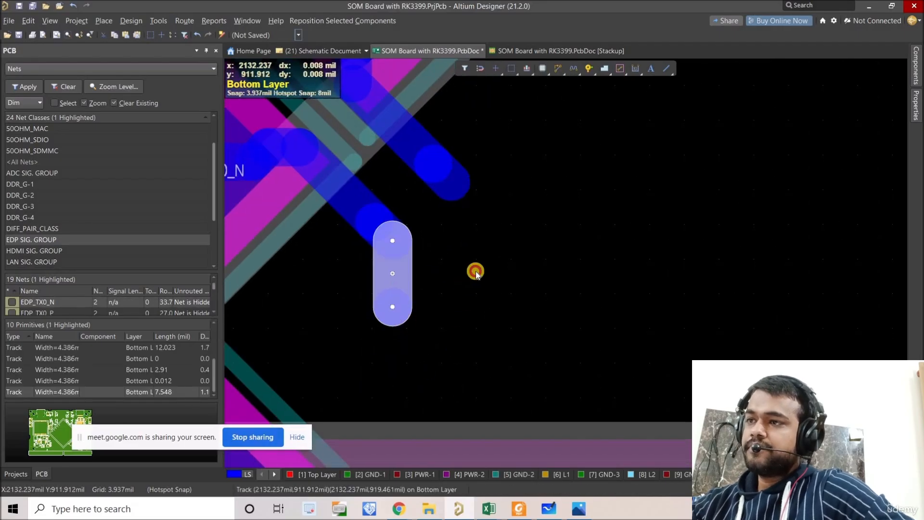
{"action": "scroll", "coordinate": [474, 270], "scroll_direction": "down", "scroll_amount": 2}
{"action": "scroll", "coordinate": [448, 348], "scroll_direction": "up", "scroll_amount": 2}
{"action": "key", "text": "Escape"}
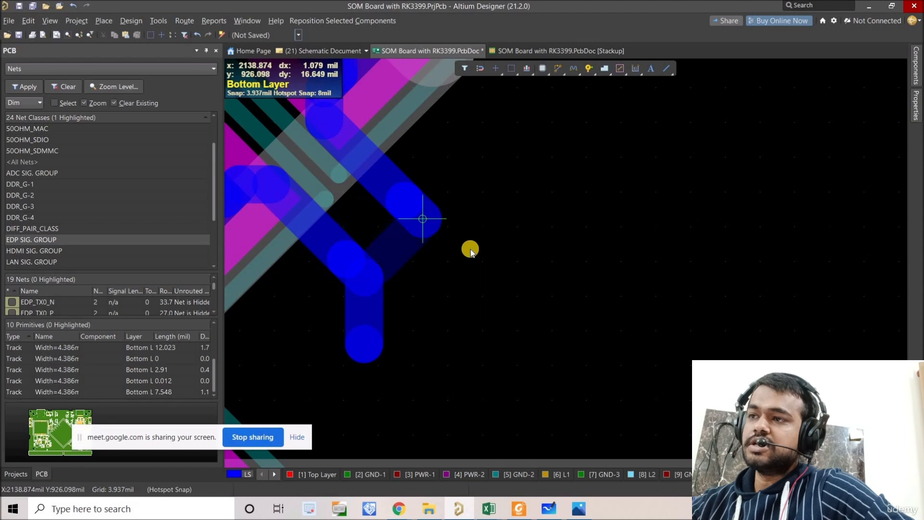
{"action": "left_click", "coordinate": [470, 250]}
{"action": "scroll", "coordinate": [498, 240], "scroll_direction": "down", "scroll_amount": 3, "text": "ctrl"}
{"action": "scroll", "coordinate": [498, 239], "scroll_direction": "down", "scroll_amount": 2, "text": "ctrl"}
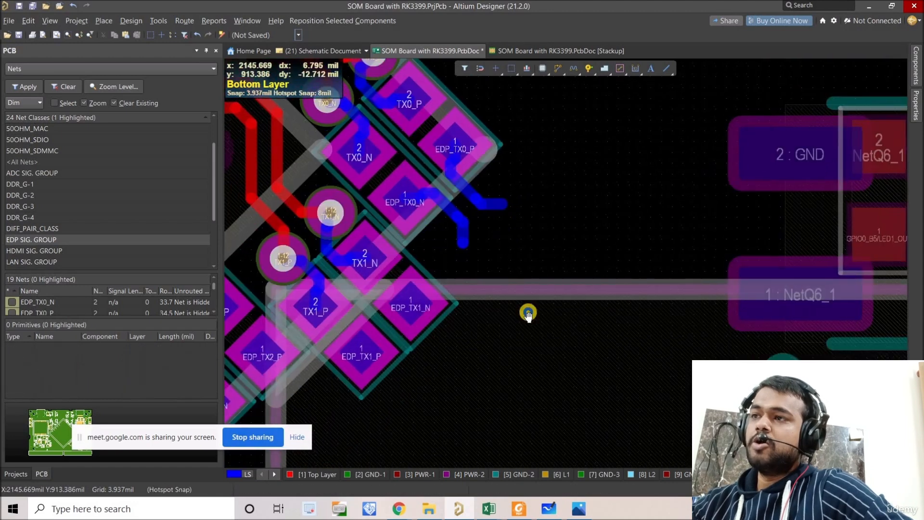
Copy the TX0_P via onto the free ends of the EDP_TX0_P and EDP_TX0_N traces.
{"action": "scroll", "coordinate": [414, 169], "scroll_direction": "up", "scroll_amount": 2, "text": "ctrl"}
{"action": "left_click", "coordinate": [396, 135]}
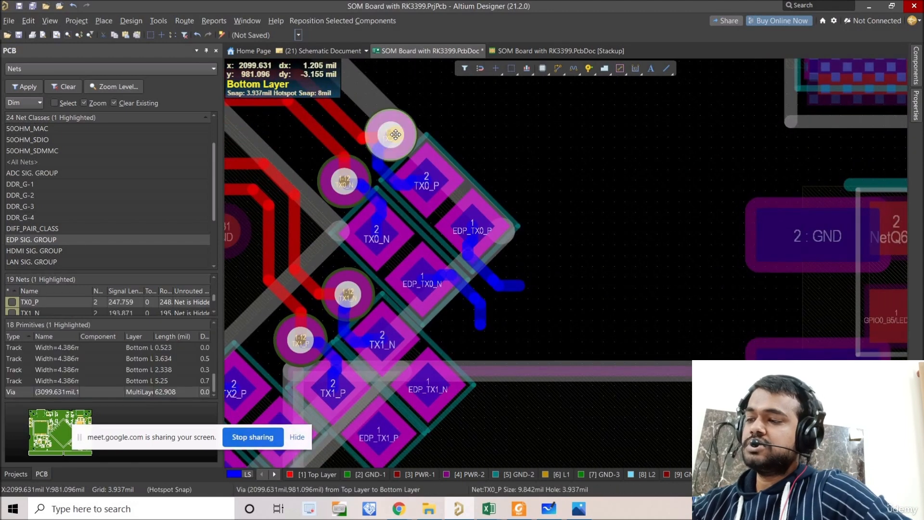
{"action": "left_click", "coordinate": [520, 285]}
{"action": "key", "text": "ctrl+v"}
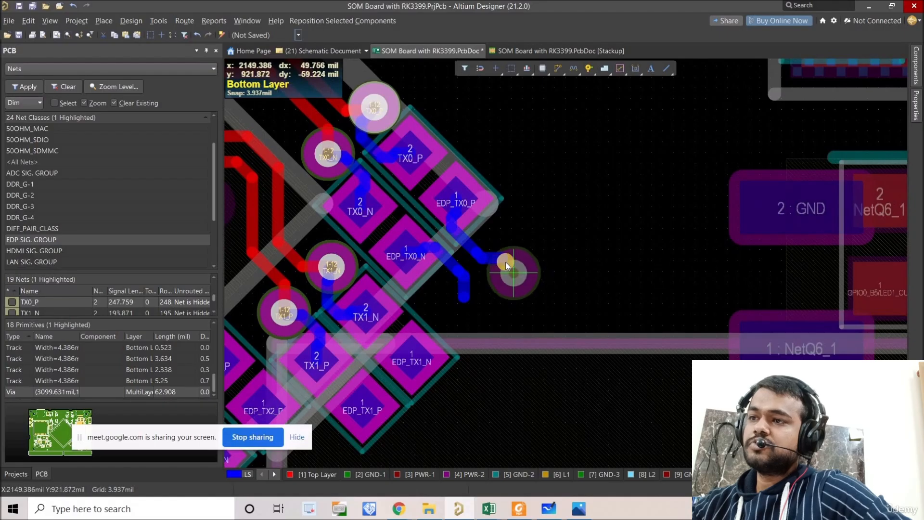
{"action": "left_click", "coordinate": [504, 259]}
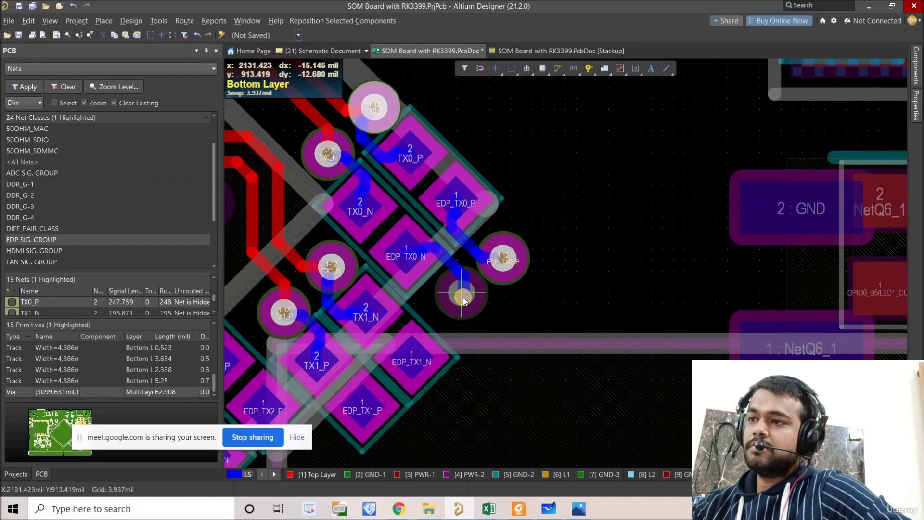
{"action": "key", "text": "ctrl+v"}
{"action": "left_click", "coordinate": [464, 299]}
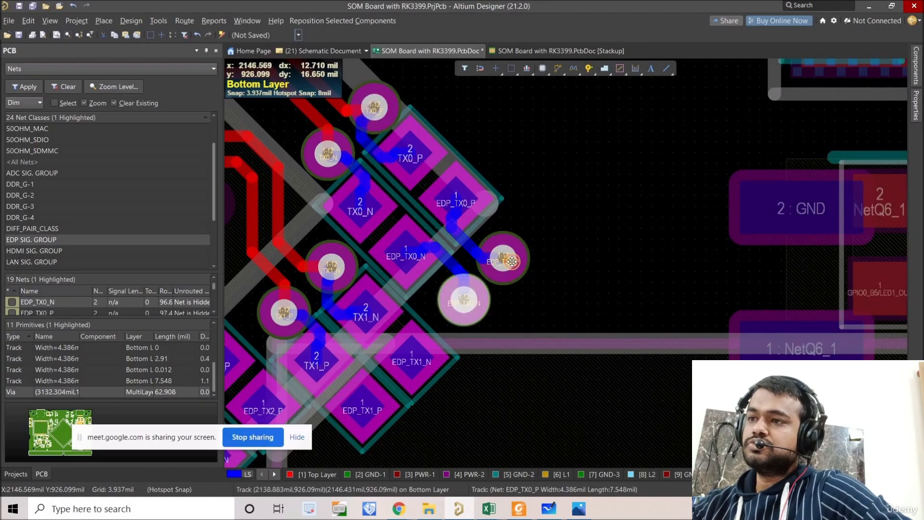
Set the EDP_TX0_P and EDP_TX0_N vias to the Blind 1:6 via type.
{"action": "double_click", "coordinate": [518, 275]}
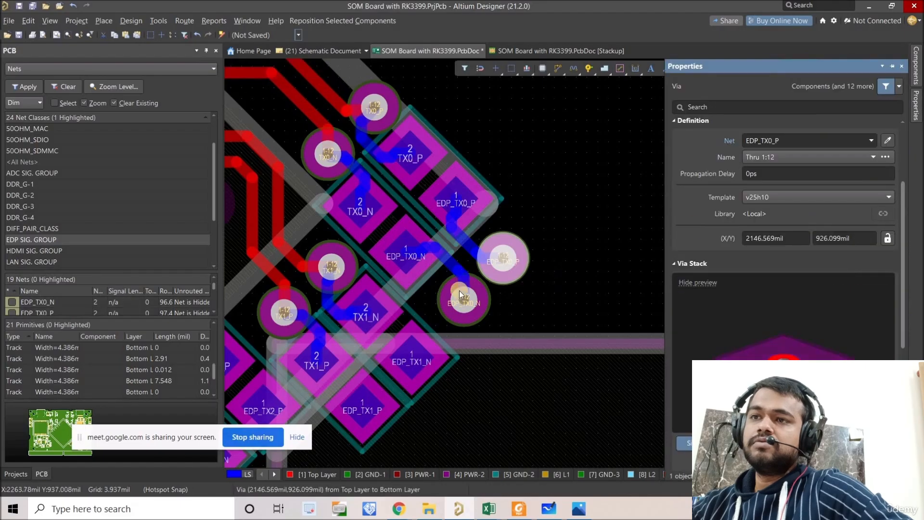
{"action": "left_click", "coordinate": [786, 157]}
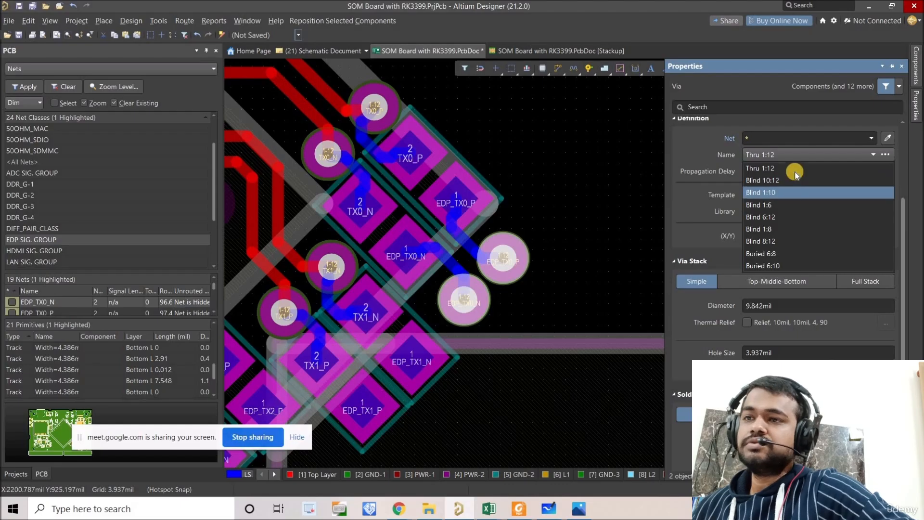
{"action": "key", "text": "Return"}
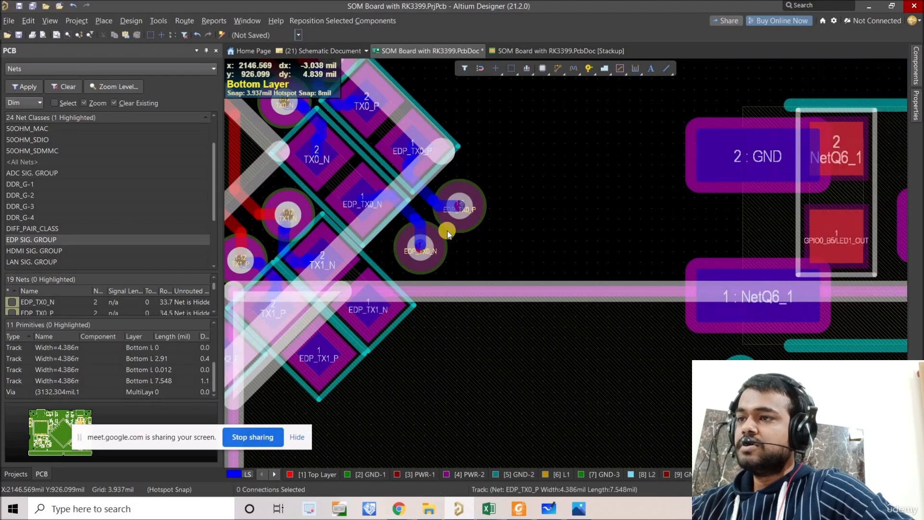
Change the EDP_TX0_P and EDP_TX0_N vias to the Blind 6:12 via type.
{"action": "left_click", "coordinate": [434, 244]}
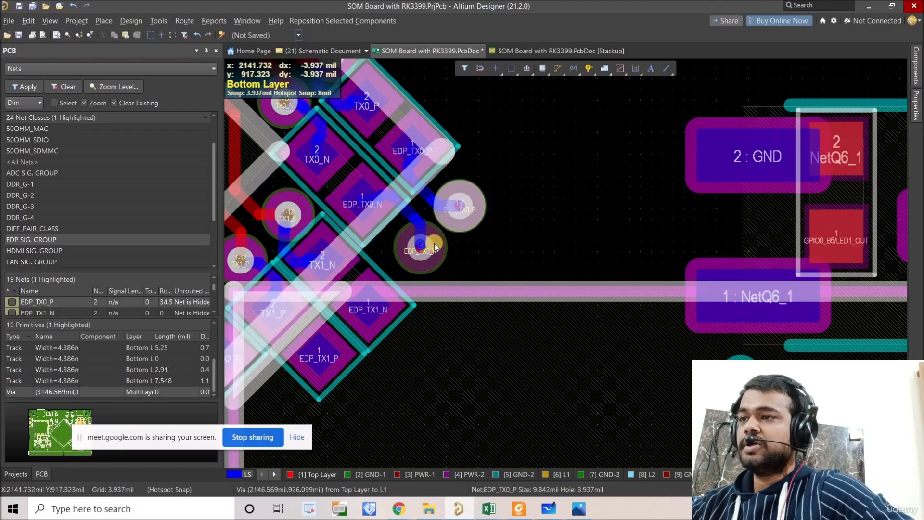
{"action": "left_click", "coordinate": [459, 207], "text": "shift"}
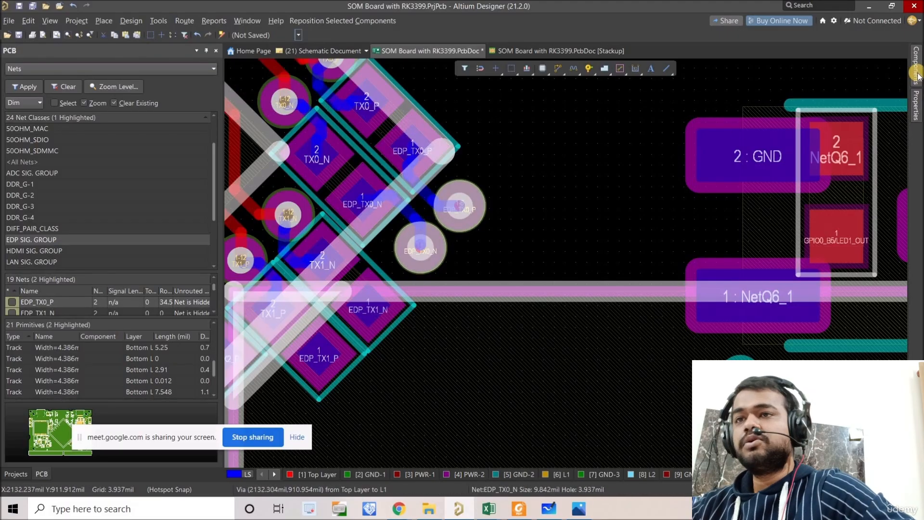
{"action": "left_click", "coordinate": [916, 102]}
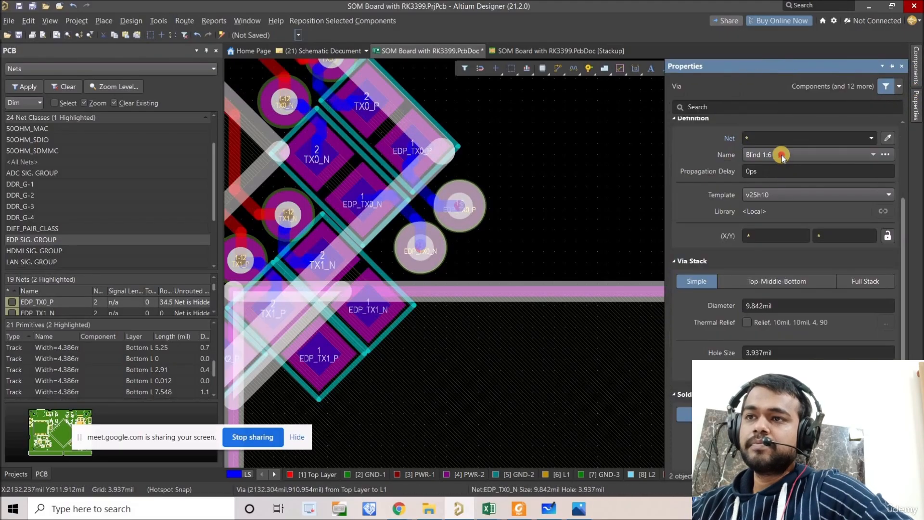
{"action": "left_click", "coordinate": [782, 155]}
{"action": "left_click", "coordinate": [780, 220]}
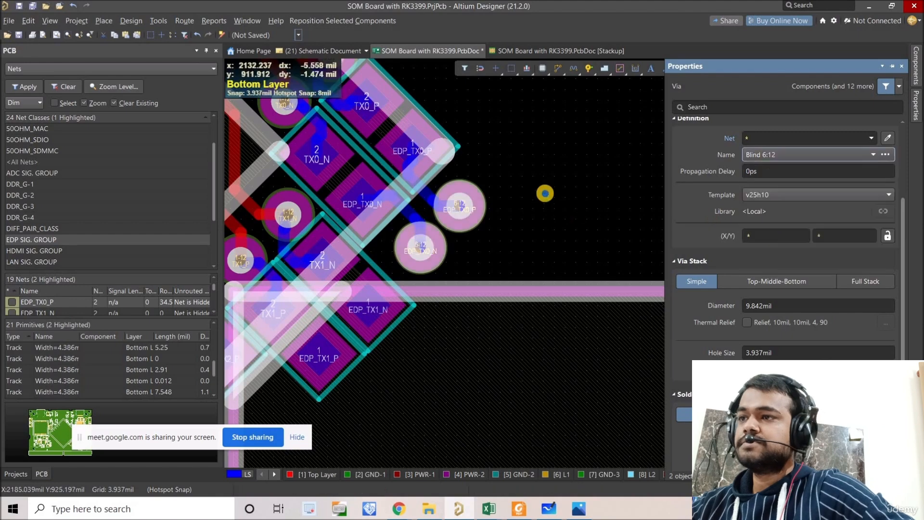
{"action": "left_click", "coordinate": [546, 193]}
Locate the EDP_TX0_P pad 251 on the edge connector and make the Top Layer active.
{"action": "scroll", "coordinate": [544, 72], "scroll_direction": "down", "scroll_amount": 3, "text": "ctrl"}
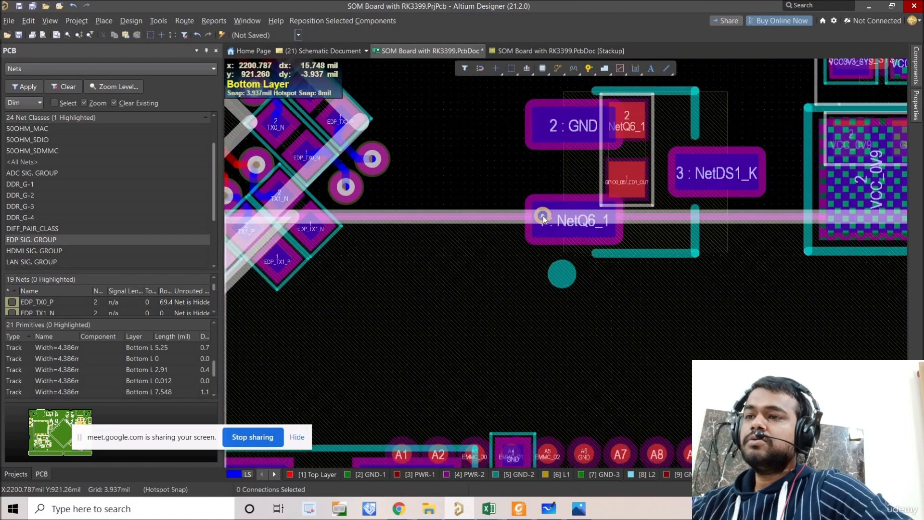
{"action": "scroll", "coordinate": [543, 220], "scroll_direction": "down", "scroll_amount": 5, "text": "ctrl"}
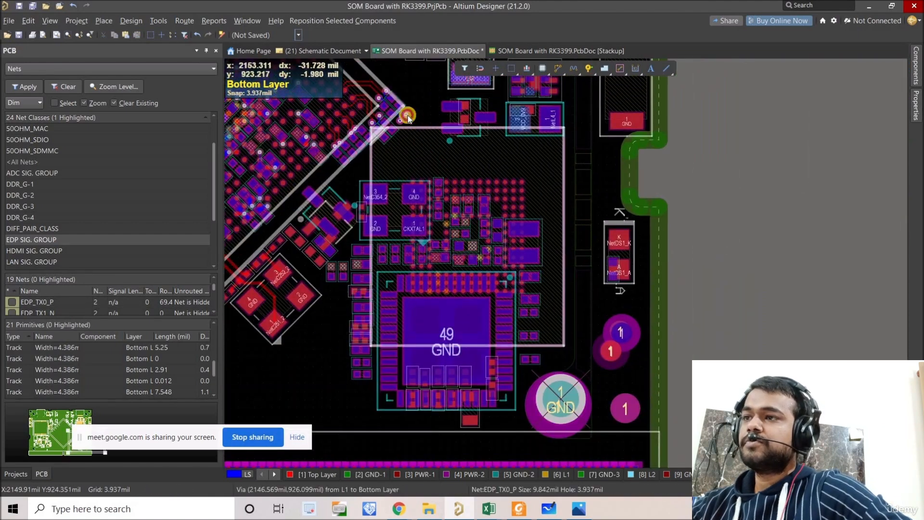
{"action": "scroll", "coordinate": [529, 250], "scroll_direction": "up", "scroll_amount": 3, "text": "ctrl"}
{"action": "scroll", "coordinate": [466, 295], "scroll_direction": "down", "scroll_amount": 3}
{"action": "scroll", "coordinate": [508, 320], "scroll_direction": "up", "scroll_amount": 2, "text": "ctrl"}
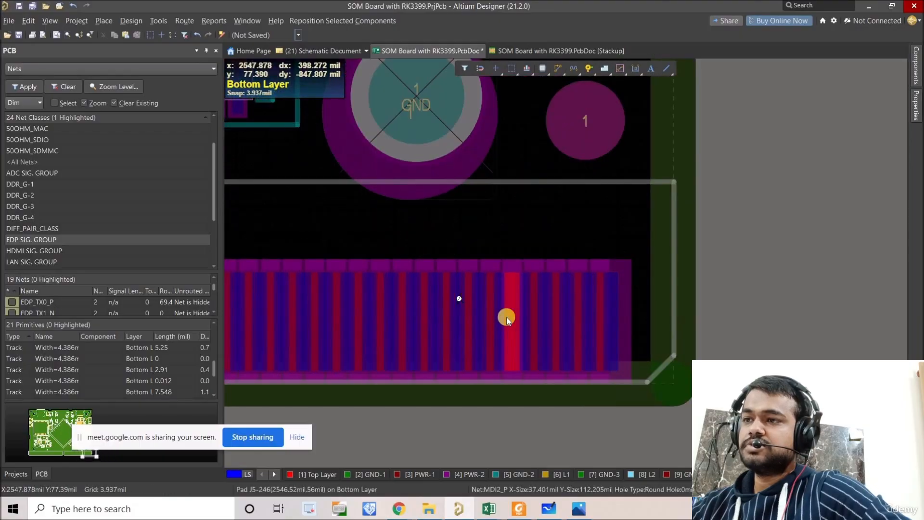
{"action": "scroll", "coordinate": [510, 309], "scroll_direction": "up", "scroll_amount": 5, "text": "ctrl"}
{"action": "scroll", "coordinate": [520, 304], "scroll_direction": "down", "scroll_amount": 2, "text": "ctrl"}
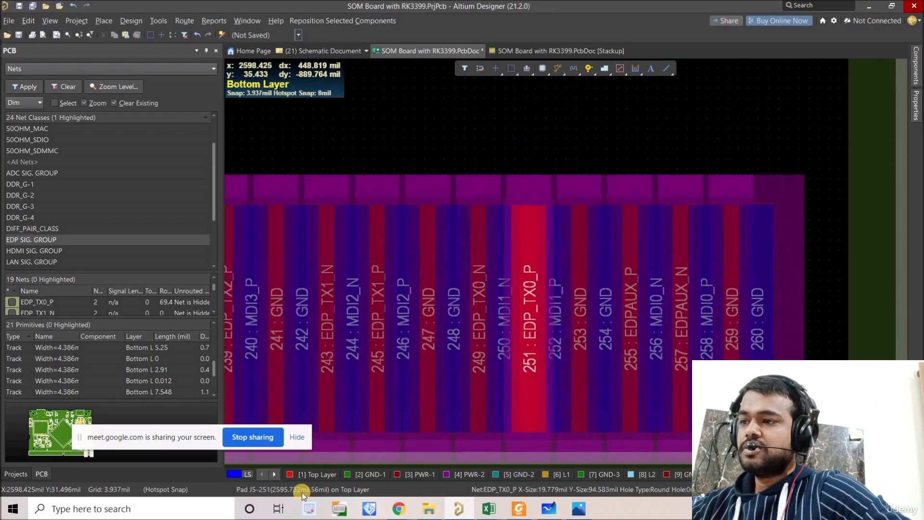
{"action": "left_click", "coordinate": [301, 475]}
{"action": "scroll", "coordinate": [556, 270], "scroll_direction": "up", "scroll_amount": 1, "text": "ctrl"}
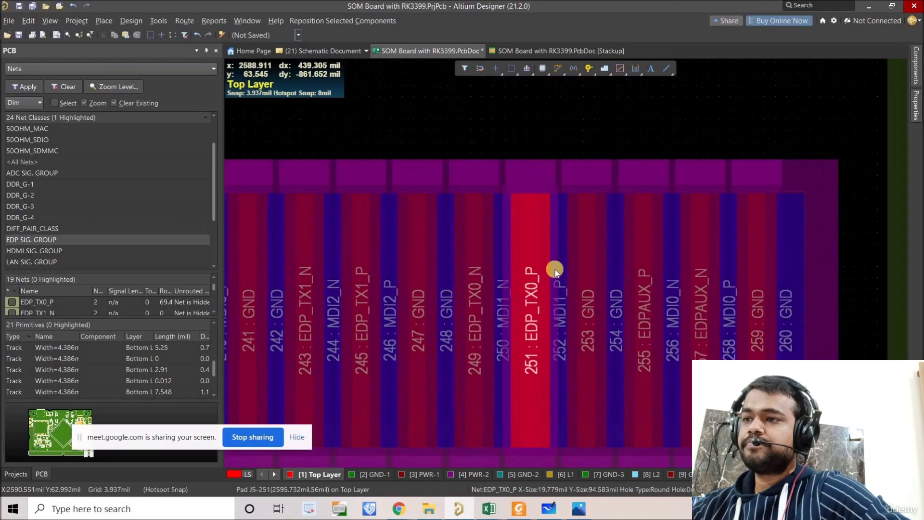
Route the EDP_TX0 differential pair a short way straight out of connector pads 249 and 251 on the Top Layer.
{"action": "left_click_drag", "start_coordinate": [565, 70], "coordinate": [621, 96]}
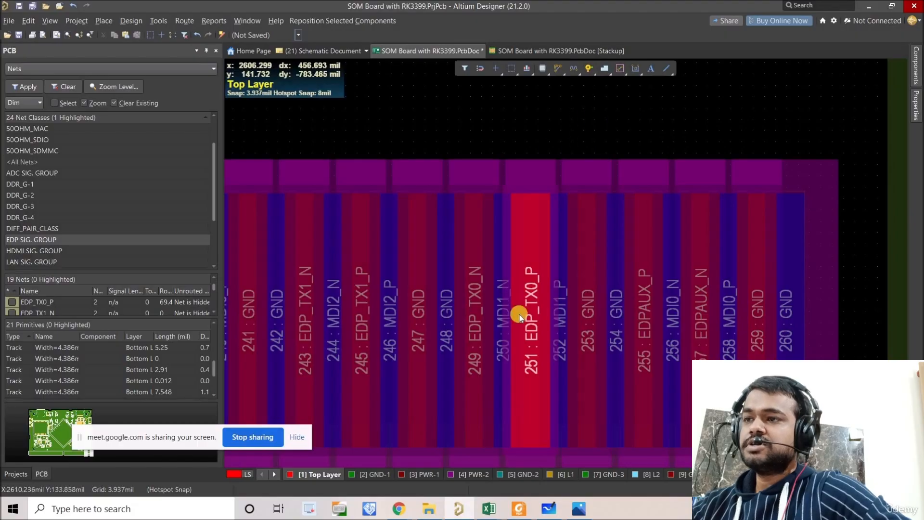
{"action": "left_click", "coordinate": [525, 142]}
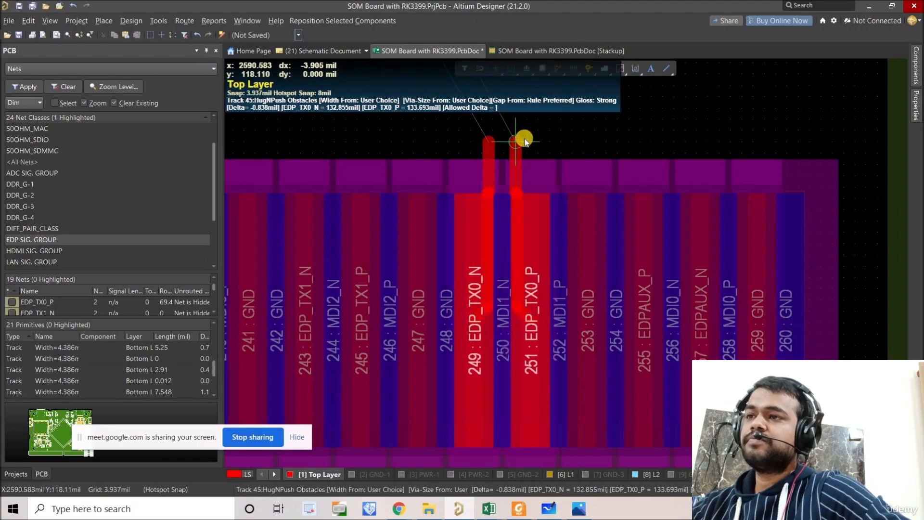
{"action": "right_click", "coordinate": [527, 135]}
Extend the free end of the EDP_TX0_P trace with an outward diagonal segment about 8 mil long on the Top Layer.
{"action": "left_click", "coordinate": [557, 68]}
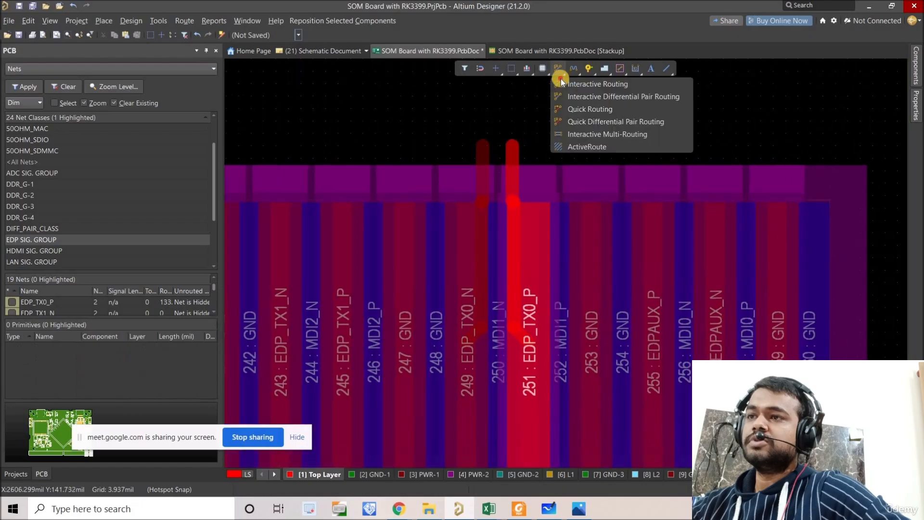
{"action": "scroll", "coordinate": [503, 154], "scroll_direction": "up", "scroll_amount": 4, "text": "ctrl"}
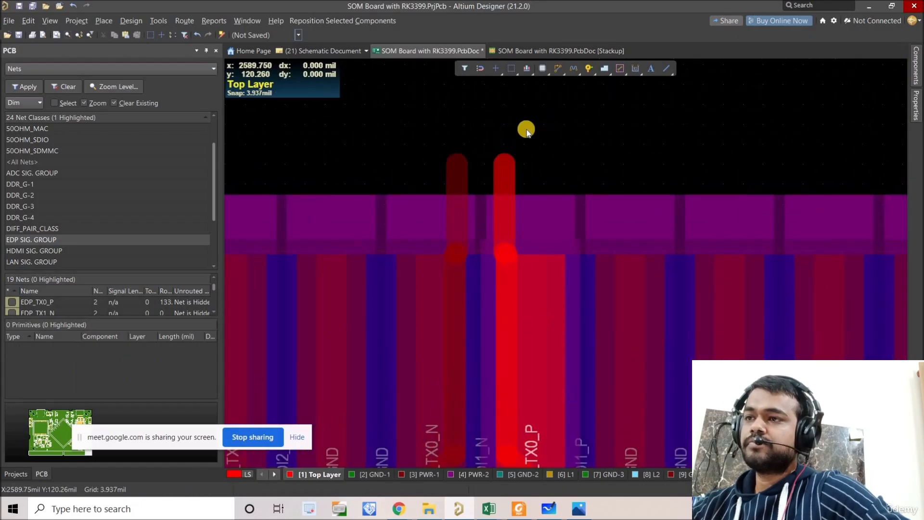
{"action": "left_click", "coordinate": [523, 150]}
{"action": "right_click", "coordinate": [519, 163]}
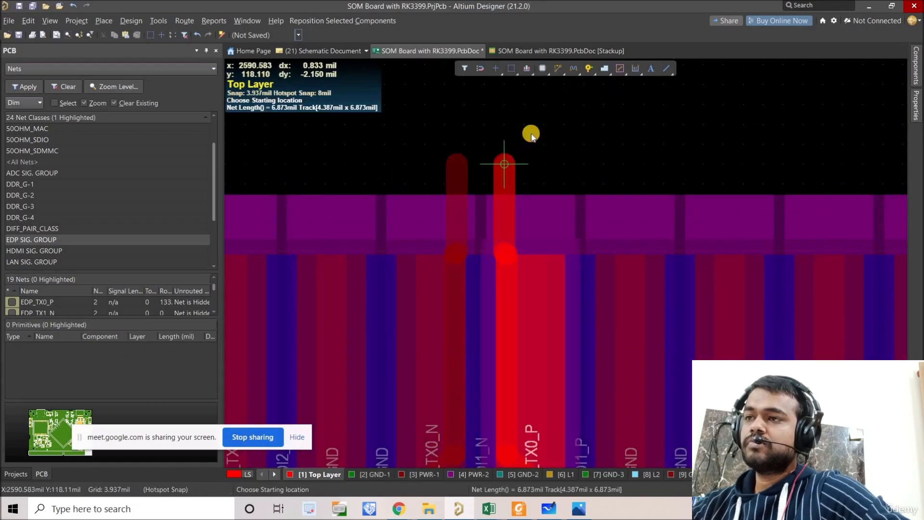
{"action": "left_click", "coordinate": [531, 136]}
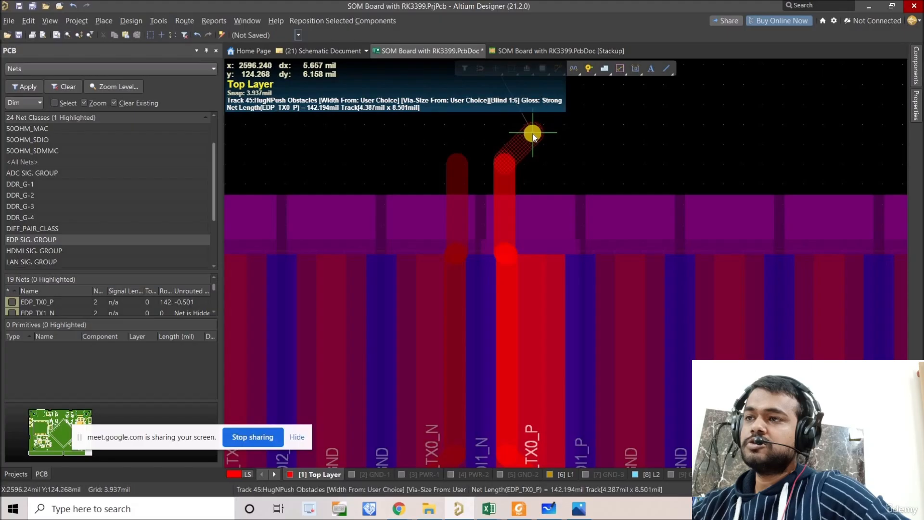
{"action": "right_click", "coordinate": [533, 136]}
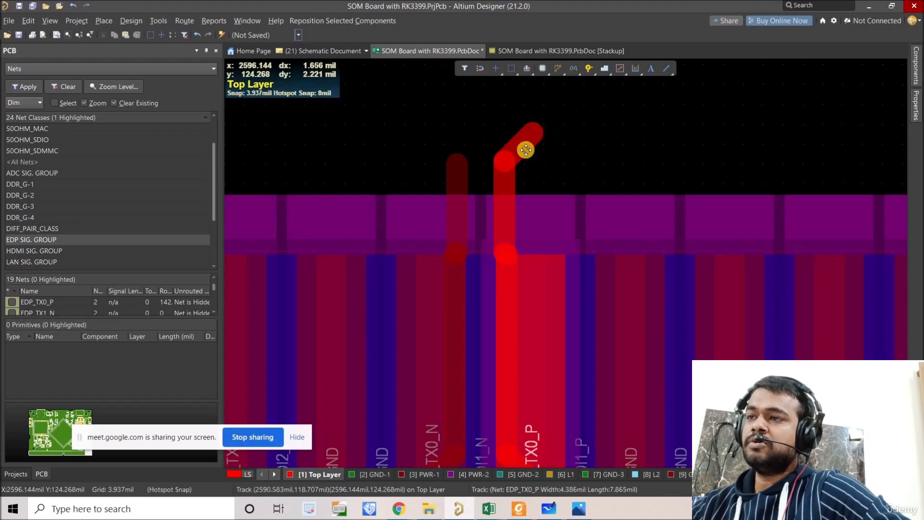
Copy the diagonal EDP_TX0_P segment onto the free end of the EDP_TX0_N trace, angled the opposite way.
{"action": "left_click", "coordinate": [529, 140]}
{"action": "key", "text": "m"}
{"action": "key", "text": "s"}
{"action": "left_click", "coordinate": [559, 140]}
{"action": "right_click_drag", "start_coordinate": [559, 141], "coordinate": [610, 178]}
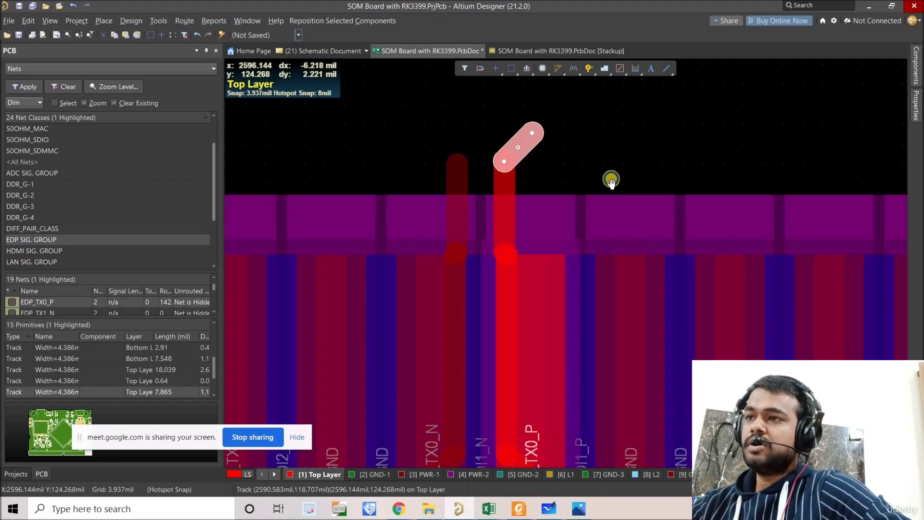
{"action": "key", "text": "ctrl+v"}
{"action": "key", "text": "space"}
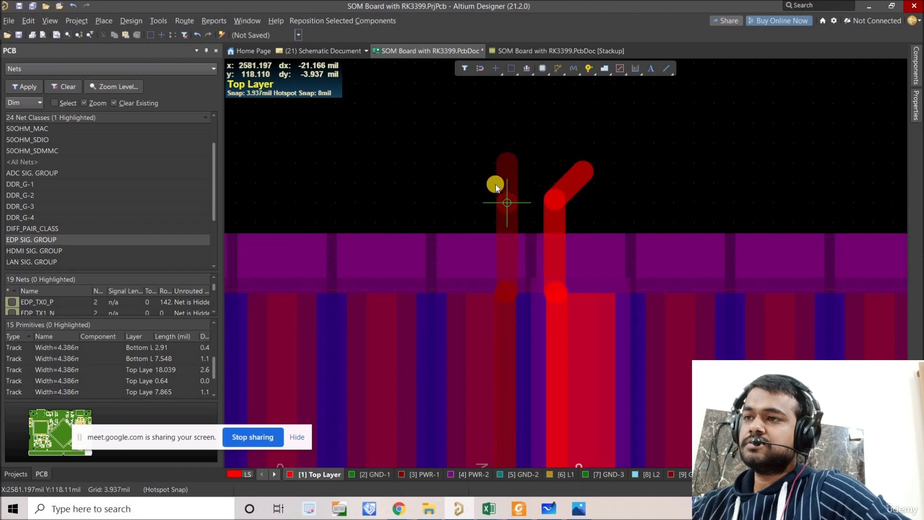
{"action": "scroll", "coordinate": [552, 141], "scroll_direction": "down", "scroll_amount": 1, "text": "ctrl"}
Place a via on the free end of the EDP_TX0_P trace above connector pad 251.
{"action": "left_click", "coordinate": [916, 106]}
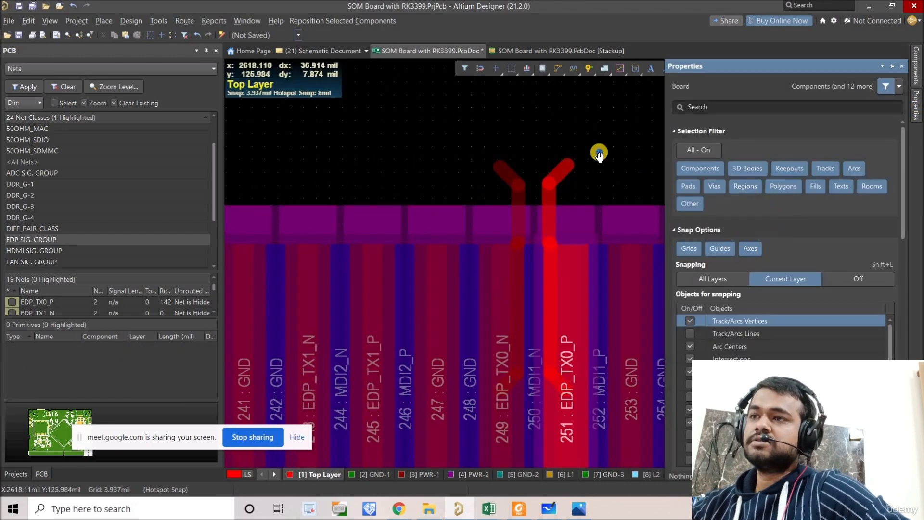
{"action": "right_click_drag", "start_coordinate": [599, 152], "coordinate": [528, 308]}
{"action": "scroll", "coordinate": [531, 149], "scroll_direction": "down", "scroll_amount": 2, "text": "ctrl"}
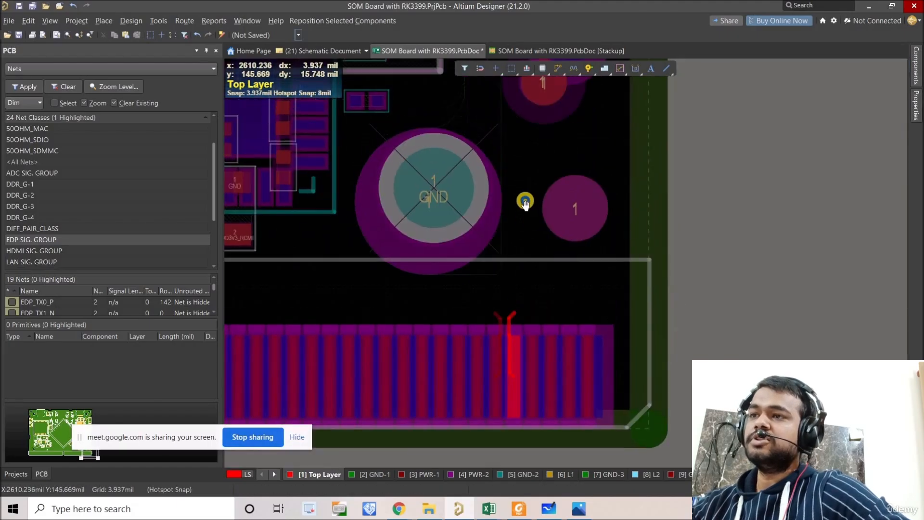
{"action": "right_click_drag", "start_coordinate": [542, 202], "coordinate": [528, 95]}
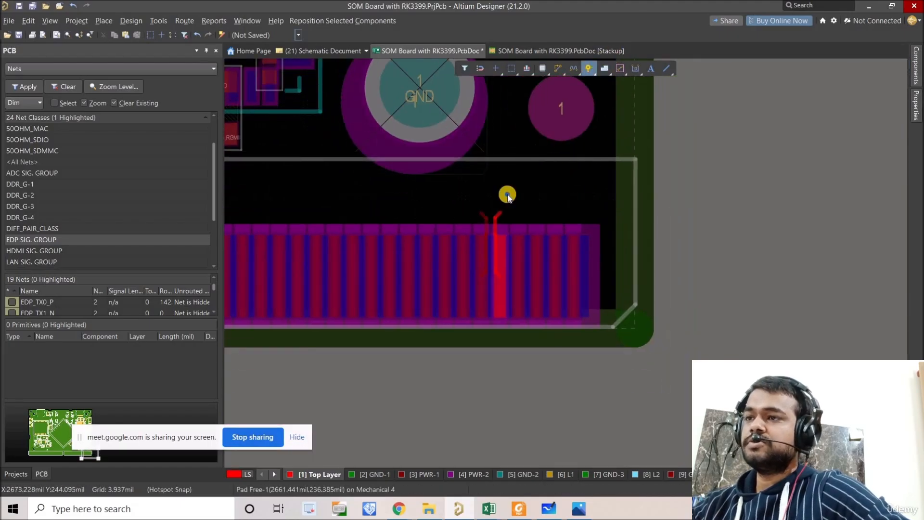
{"action": "scroll", "coordinate": [508, 194], "scroll_direction": "up", "scroll_amount": 5, "text": "ctrl"}
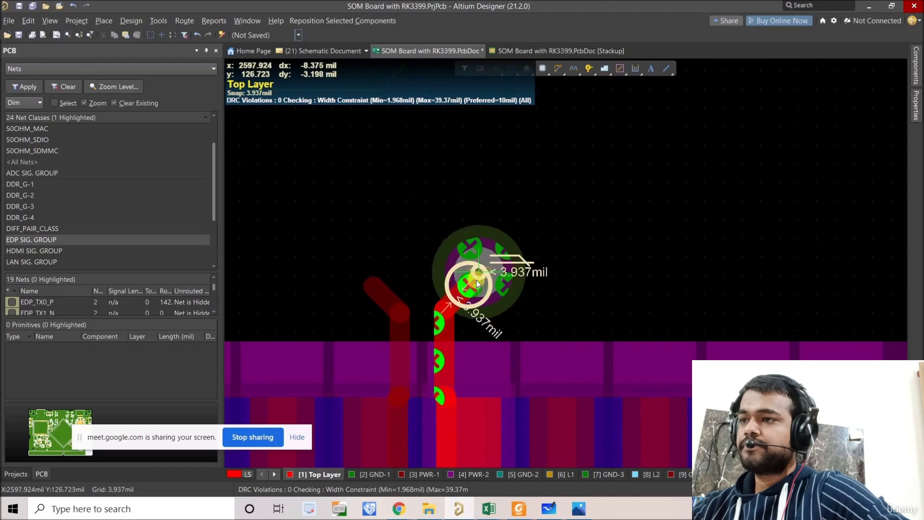
{"action": "left_click", "coordinate": [473, 283]}
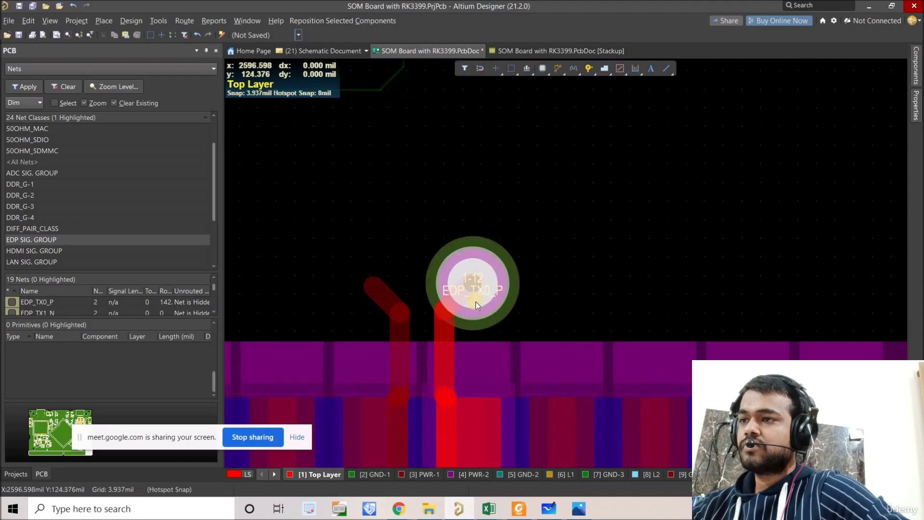
{"action": "double_click", "coordinate": [630, 257]}
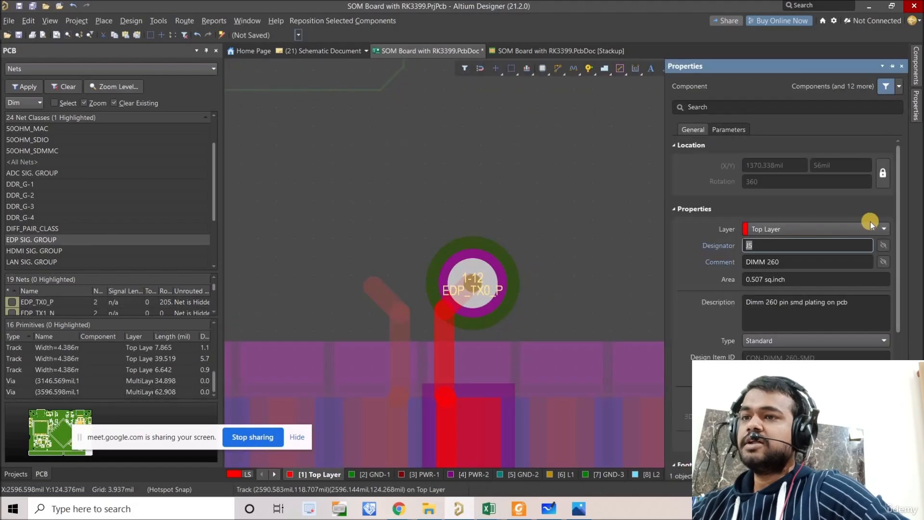
{"action": "left_click", "coordinate": [837, 230]}
{"action": "left_click", "coordinate": [795, 214]}
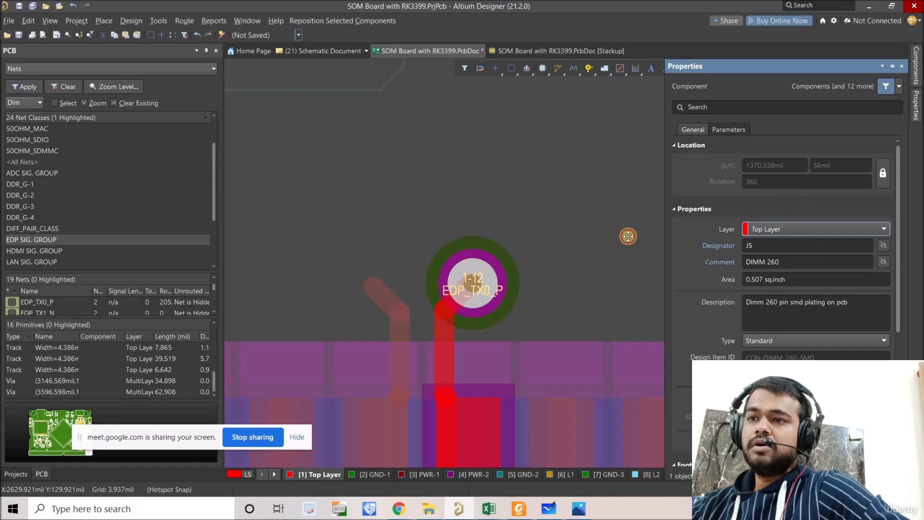
Set the EDP_TX0_P via beside the edge connector to the Blind 1:6 via type.
{"action": "left_click", "coordinate": [478, 277]}
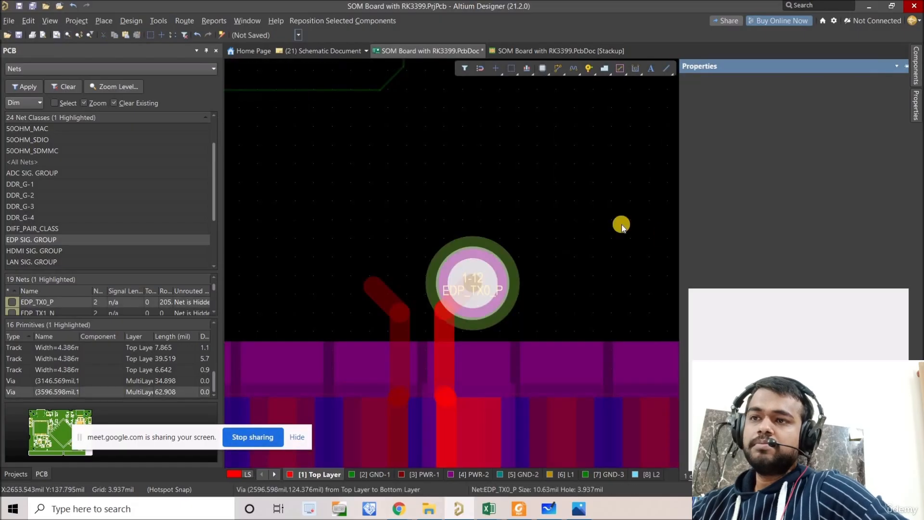
{"action": "left_click", "coordinate": [795, 150]}
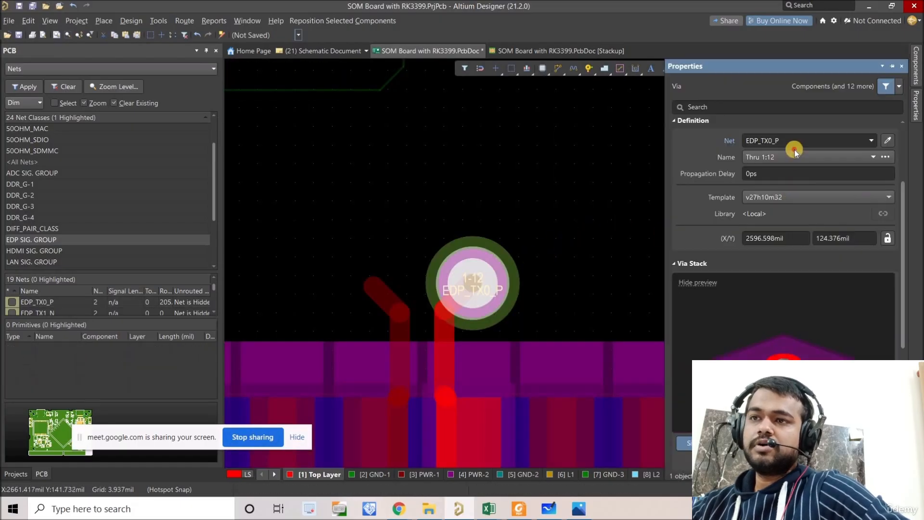
{"action": "left_click", "coordinate": [799, 160]}
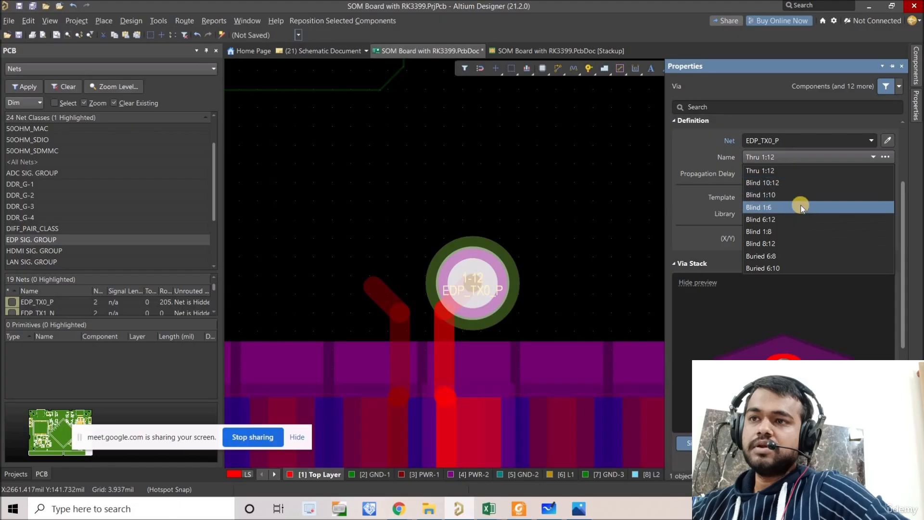
{"action": "left_click", "coordinate": [580, 225]}
Copy the Blind 1:6 via onto the free end of the EDP_TX0_N trace.
{"action": "right_click_drag", "start_coordinate": [494, 277], "coordinate": [511, 227]}
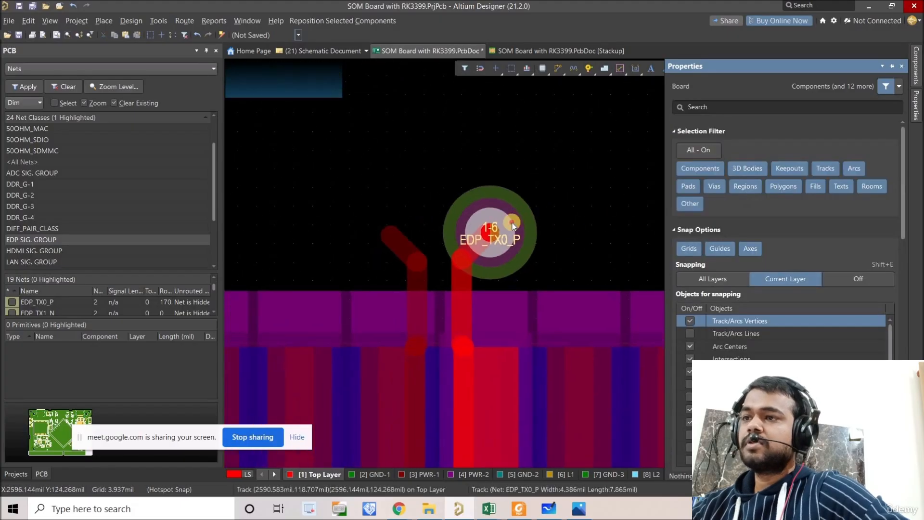
{"action": "left_click", "coordinate": [510, 227]}
{"action": "key", "text": "ctrl+c"}
{"action": "left_click", "coordinate": [487, 233]}
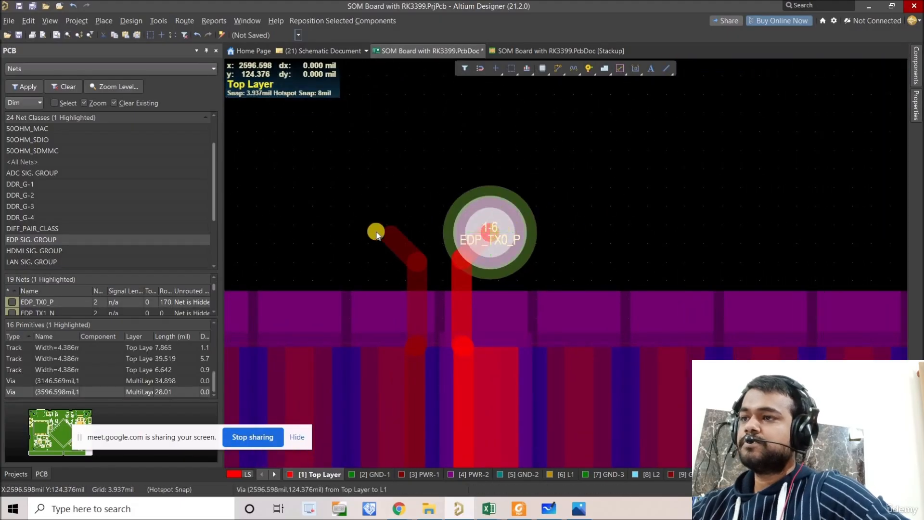
{"action": "key", "text": "ctrl+v"}
{"action": "scroll", "coordinate": [406, 182], "scroll_direction": "down", "scroll_amount": 4, "text": "ctrl"}
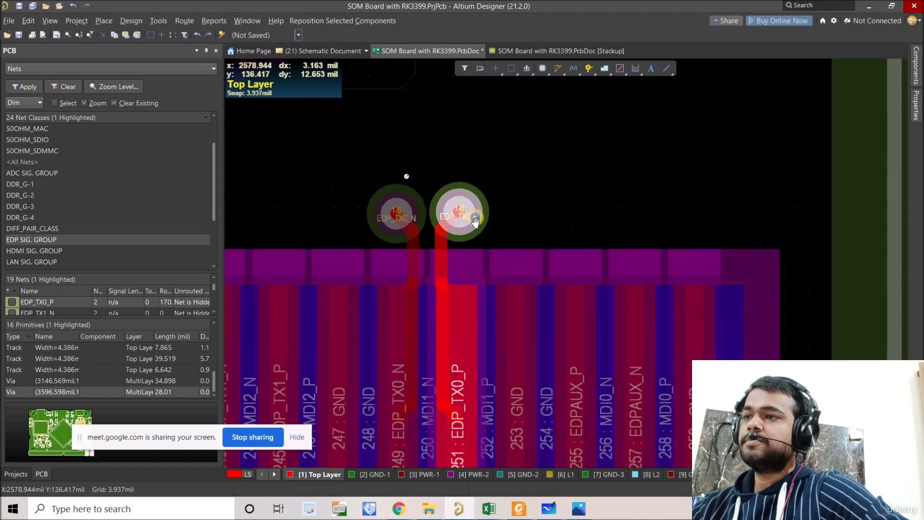
Start routing the EDP_TX0 differential pair on layer L1 from the vias at the processor's corner toward the board's edge.
{"action": "scroll", "coordinate": [481, 221], "scroll_direction": "down", "scroll_amount": 4, "text": "ctrl"}
{"action": "right_click_drag", "start_coordinate": [481, 175], "coordinate": [524, 304]}
{"action": "scroll", "coordinate": [508, 236], "scroll_direction": "down", "scroll_amount": 2, "text": "ctrl"}
{"action": "right_click_drag", "start_coordinate": [505, 185], "coordinate": [539, 316]}
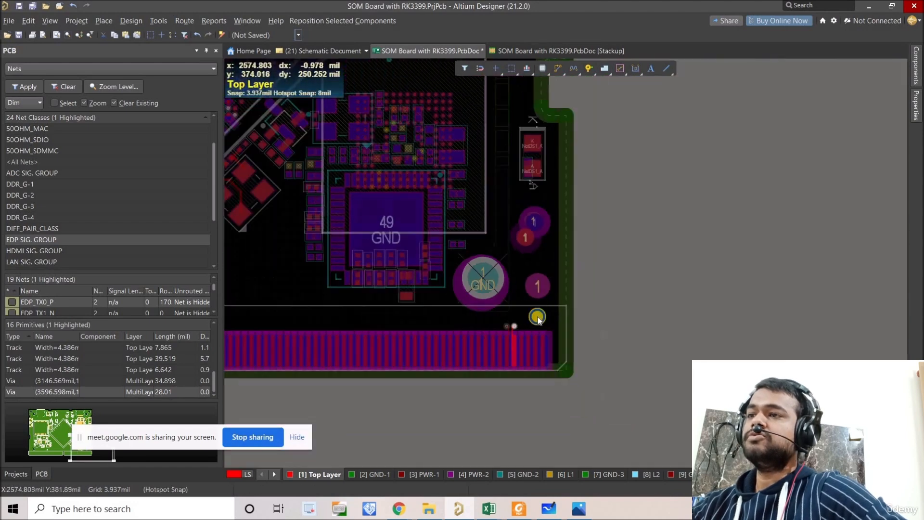
{"action": "scroll", "coordinate": [456, 219], "scroll_direction": "down", "scroll_amount": 2, "text": "ctrl"}
{"action": "right_click_drag", "start_coordinate": [405, 143], "coordinate": [360, 77]}
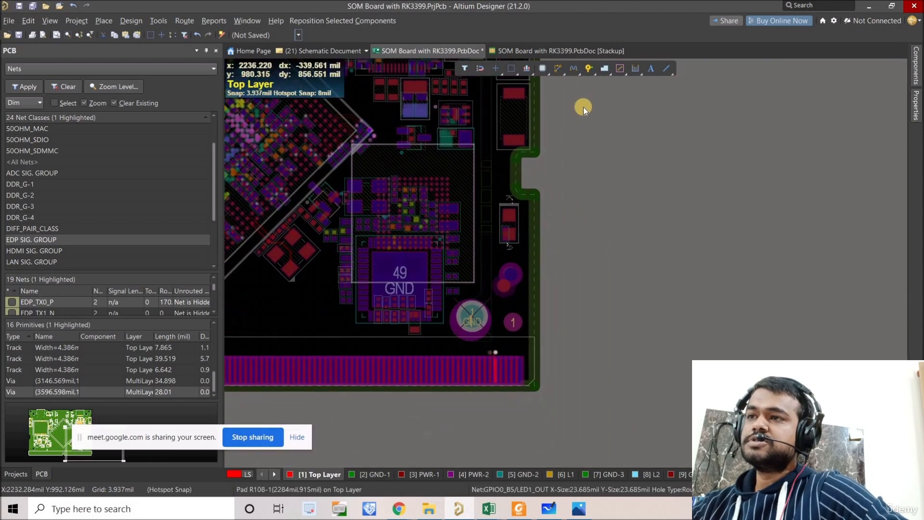
{"action": "left_click", "coordinate": [554, 68]}
{"action": "left_click", "coordinate": [592, 95]}
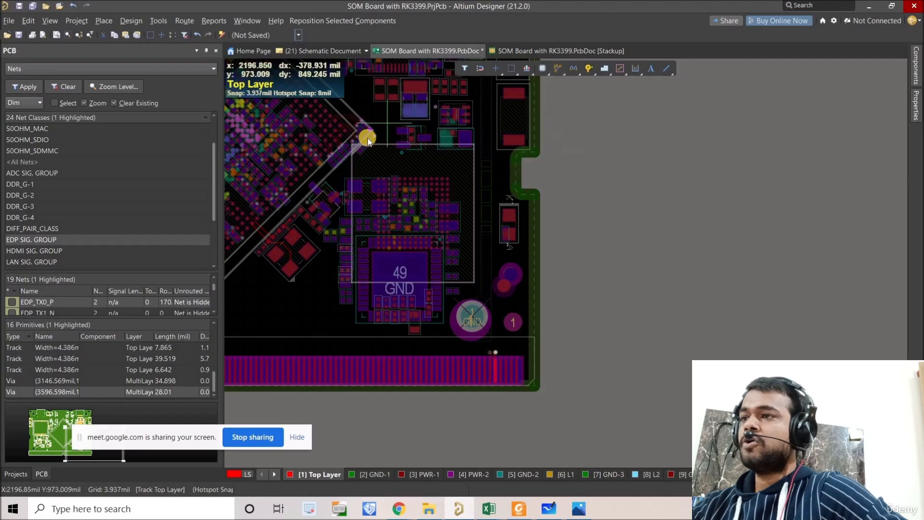
{"action": "scroll", "coordinate": [380, 135], "scroll_direction": "up", "scroll_amount": 3, "text": "ctrl"}
{"action": "scroll", "coordinate": [396, 140], "scroll_direction": "up", "scroll_amount": 1, "text": "ctrl"}
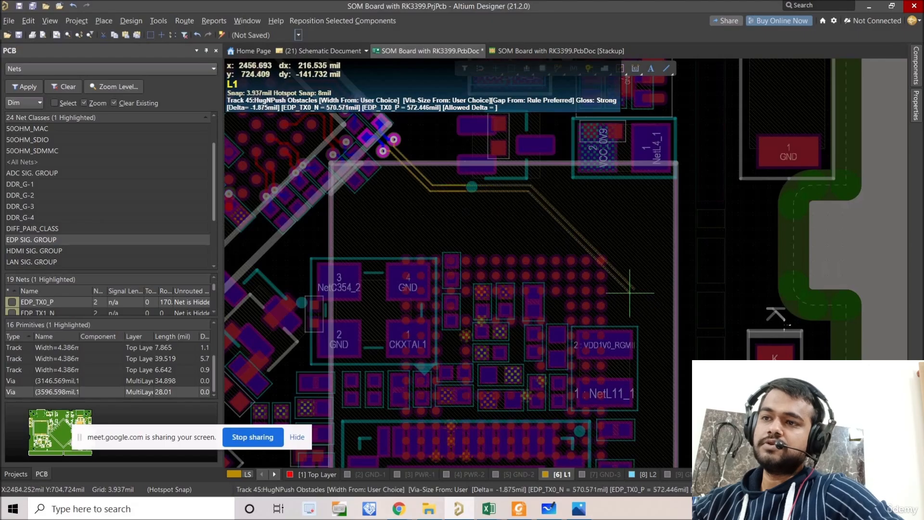
Continue the EDP_TX0 pair on L1 past the GND mounting hole and finish it at the two vias above the edge connector.
{"action": "right_click_drag", "start_coordinate": [727, 371], "coordinate": [596, 144]}
{"action": "left_click", "coordinate": [626, 330]}
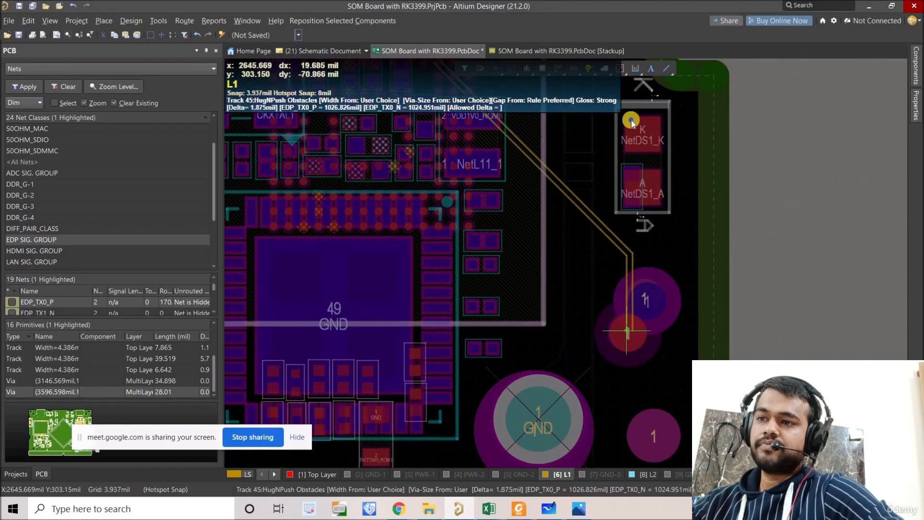
{"action": "scroll", "coordinate": [611, 223], "scroll_direction": "down", "scroll_amount": 5}
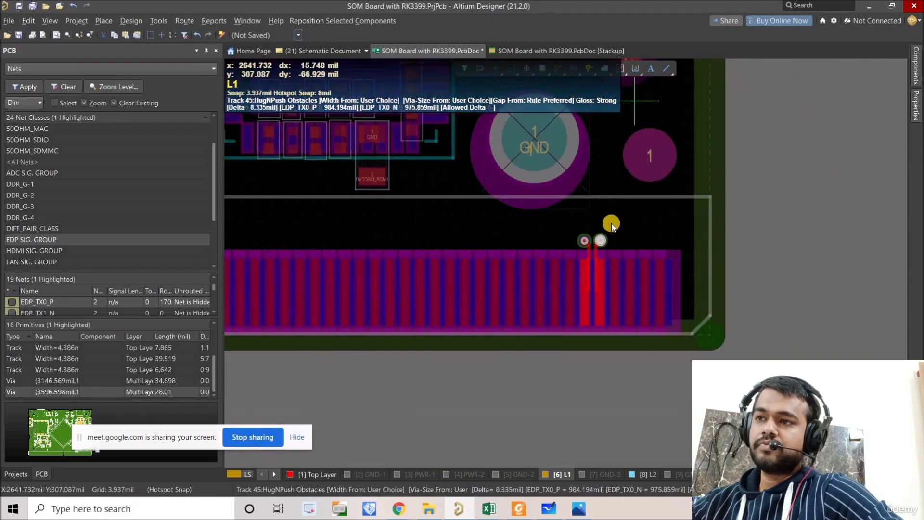
{"action": "left_click", "coordinate": [600, 247]}
{"action": "scroll", "coordinate": [627, 235], "scroll_direction": "down", "scroll_amount": 2, "text": "ctrl"}
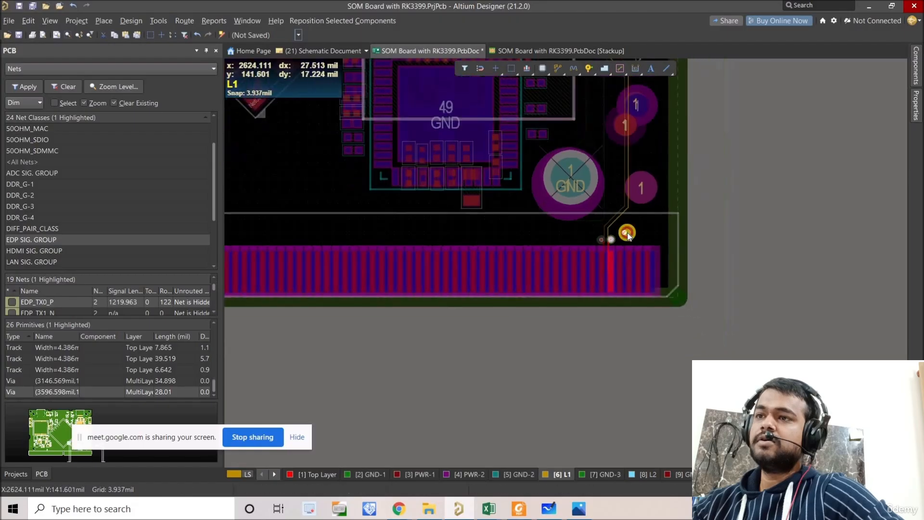
{"action": "right_click", "coordinate": [628, 235]}
Examine the routed EDP_TX0 pair, highlight the EDP SIG. GROUP net class and inspect its pads on the edge connector.
{"action": "right_click_drag", "start_coordinate": [627, 235], "coordinate": [619, 363]}
{"action": "scroll", "coordinate": [598, 287], "scroll_direction": "down", "scroll_amount": 2, "text": "ctrl"}
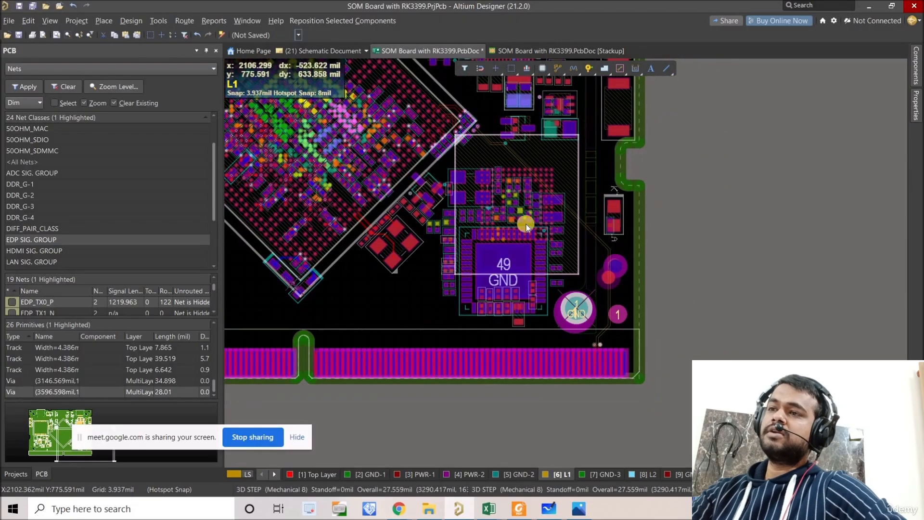
{"action": "scroll", "coordinate": [614, 355], "scroll_direction": "up", "scroll_amount": 4, "text": "ctrl"}
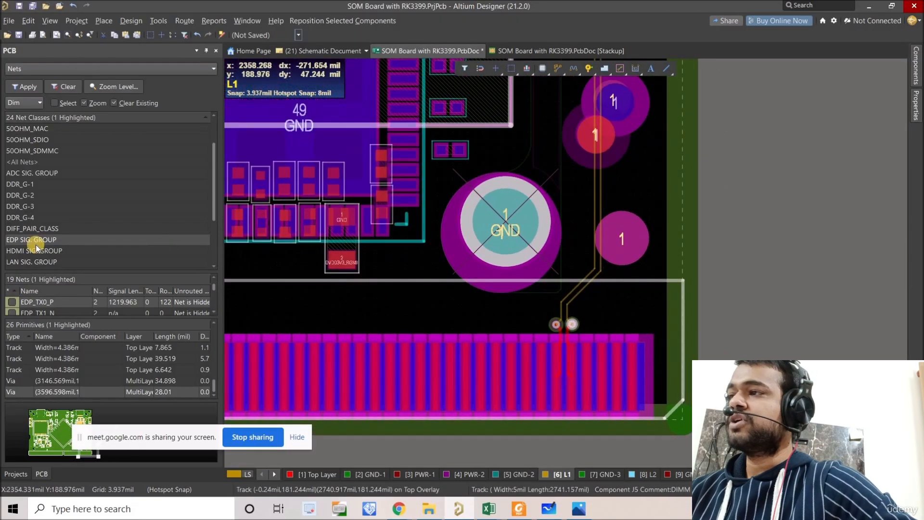
{"action": "left_click", "coordinate": [34, 240]}
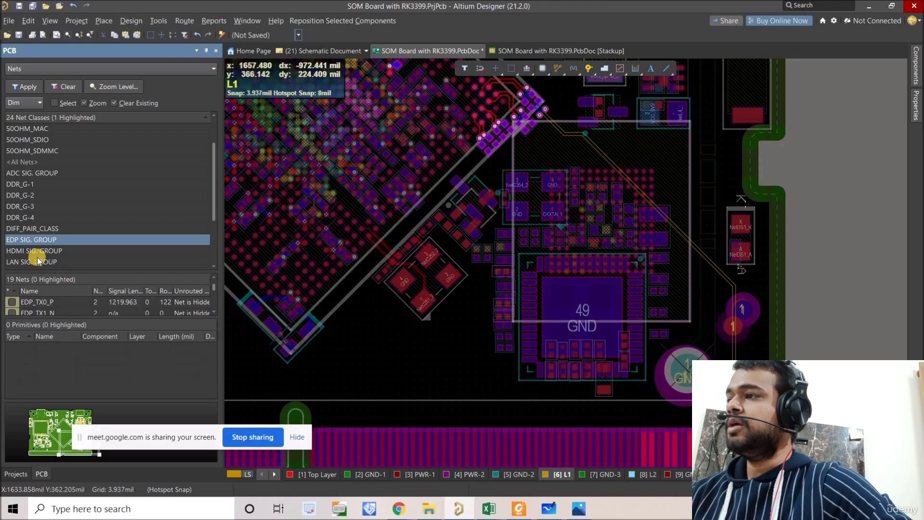
{"action": "right_click_drag", "start_coordinate": [463, 256], "coordinate": [405, 250]}
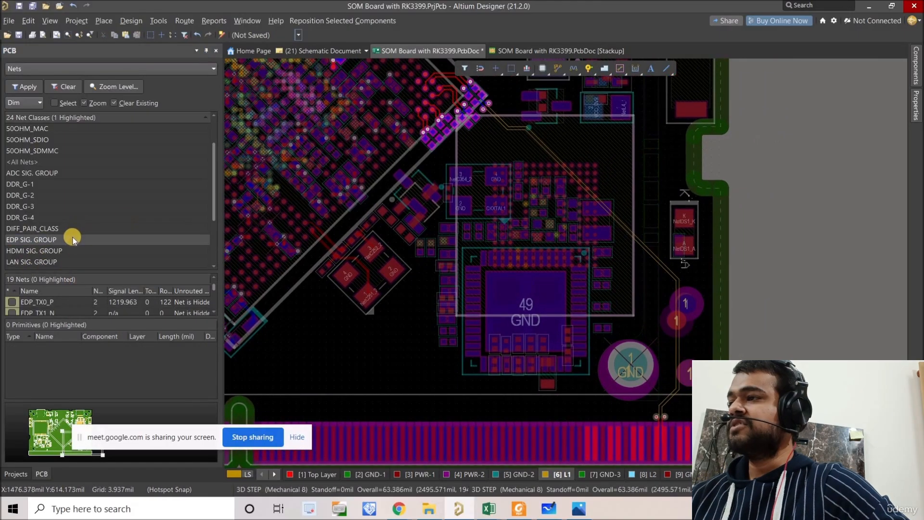
{"action": "scroll", "coordinate": [75, 244], "scroll_direction": "up", "scroll_amount": 2}
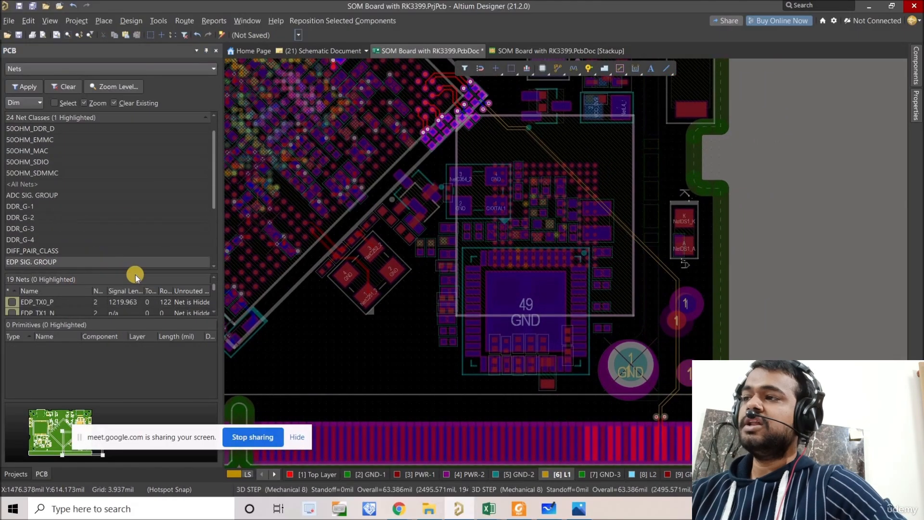
{"action": "scroll", "coordinate": [135, 274], "scroll_direction": "down", "scroll_amount": 3}
{"action": "scroll", "coordinate": [552, 413], "scroll_direction": "up", "scroll_amount": 6, "text": "ctrl"}
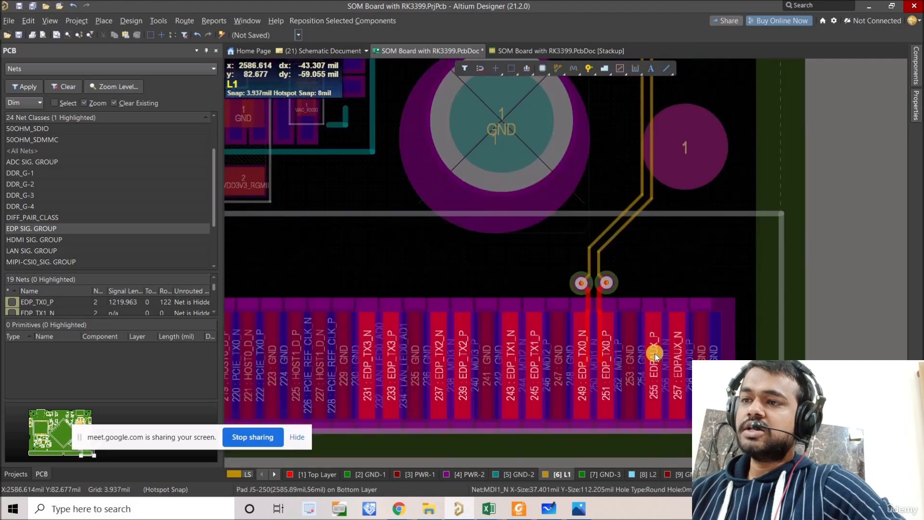
Inspect the two blind vias above the edge connector, selecting the EDP_TX0_P and EDP_TX0_N vias with their short top-layer segments.
{"action": "scroll", "coordinate": [655, 355], "scroll_direction": "up", "scroll_amount": 2, "text": "ctrl"}
{"action": "scroll", "coordinate": [650, 302], "scroll_direction": "up", "scroll_amount": 2, "text": "ctrl"}
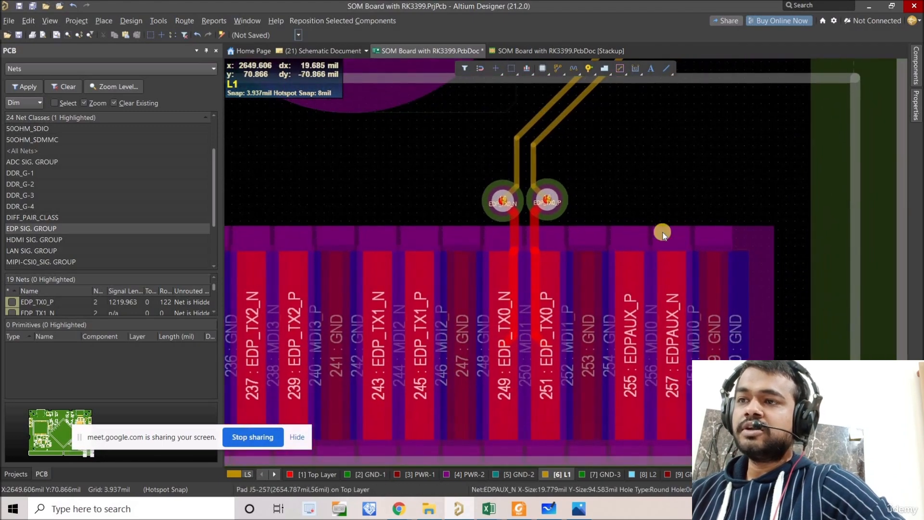
{"action": "scroll", "coordinate": [537, 204], "scroll_direction": "up", "scroll_amount": 2, "text": "ctrl"}
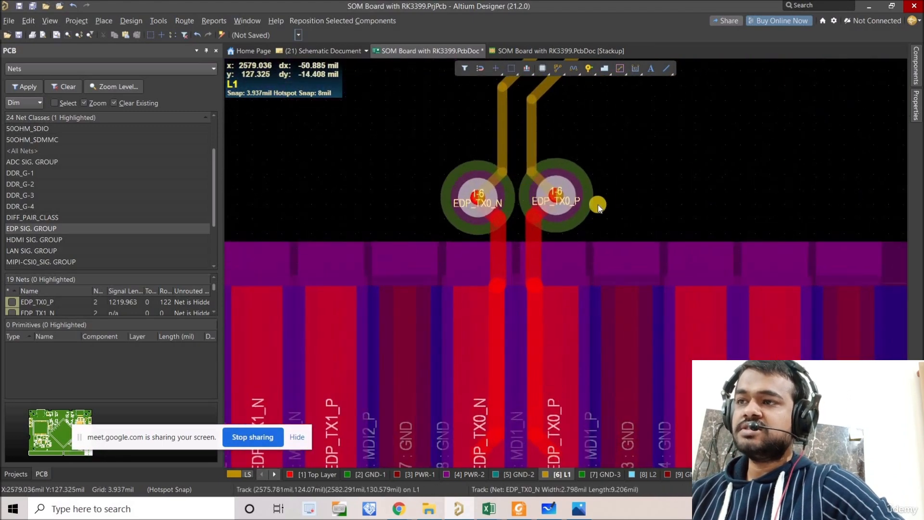
{"action": "scroll", "coordinate": [599, 208], "scroll_direction": "down", "scroll_amount": 2, "text": "ctrl"}
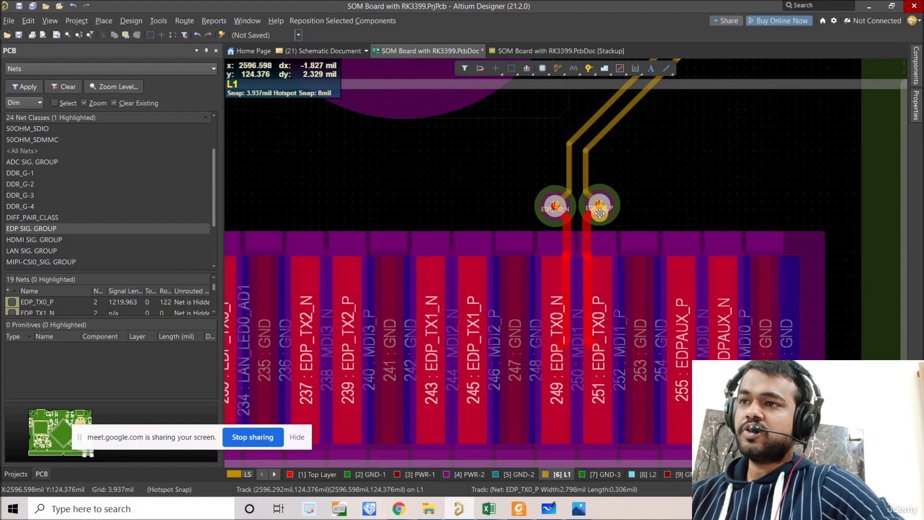
{"action": "left_click", "coordinate": [599, 213]}
{"action": "scroll", "coordinate": [599, 214], "scroll_direction": "up", "scroll_amount": 2, "text": "ctrl"}
{"action": "scroll", "coordinate": [584, 219], "scroll_direction": "up", "scroll_amount": 1, "text": "shift"}
{"action": "left_click", "coordinate": [587, 220], "text": "shift"}
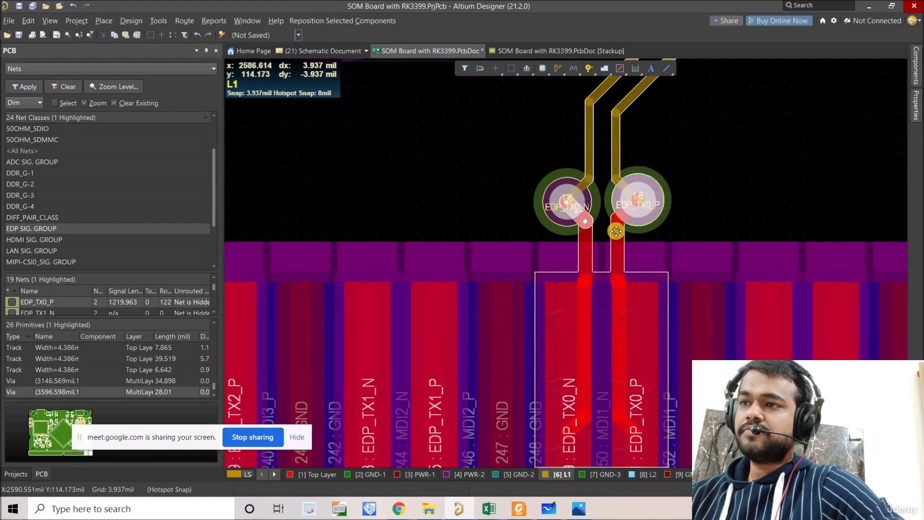
{"action": "left_click", "coordinate": [619, 227], "text": "shift"}
{"action": "left_click", "coordinate": [701, 204]}
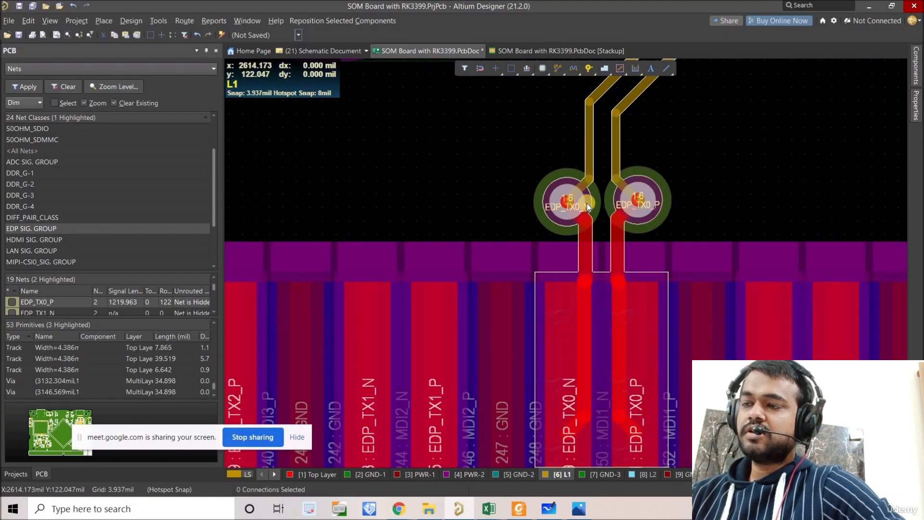
Pick out the EDP_TX0_P via and its short angled trace above the edge connector, then clear the selection.
{"action": "right_click_drag", "start_coordinate": [588, 203], "coordinate": [582, 204]}
{"action": "left_click", "coordinate": [559, 214]}
{"action": "left_click", "coordinate": [557, 216]}
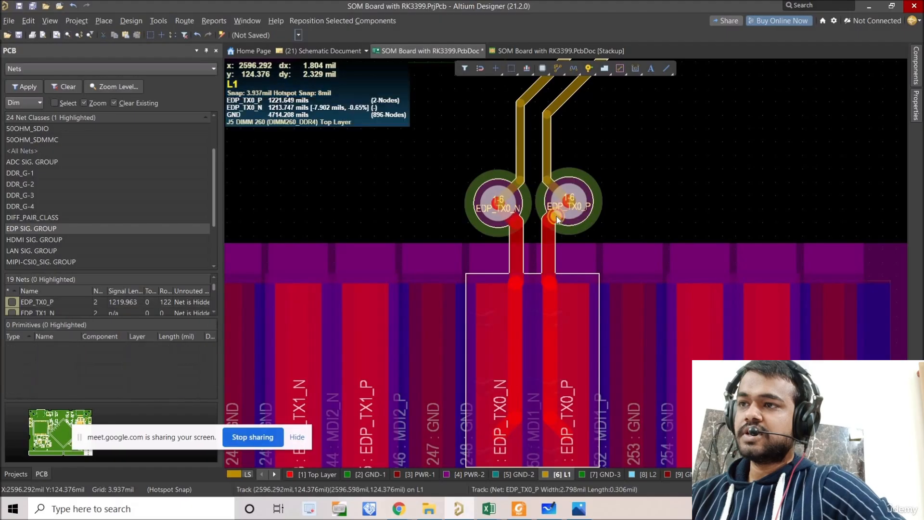
{"action": "left_click", "coordinate": [578, 217], "text": "shift"}
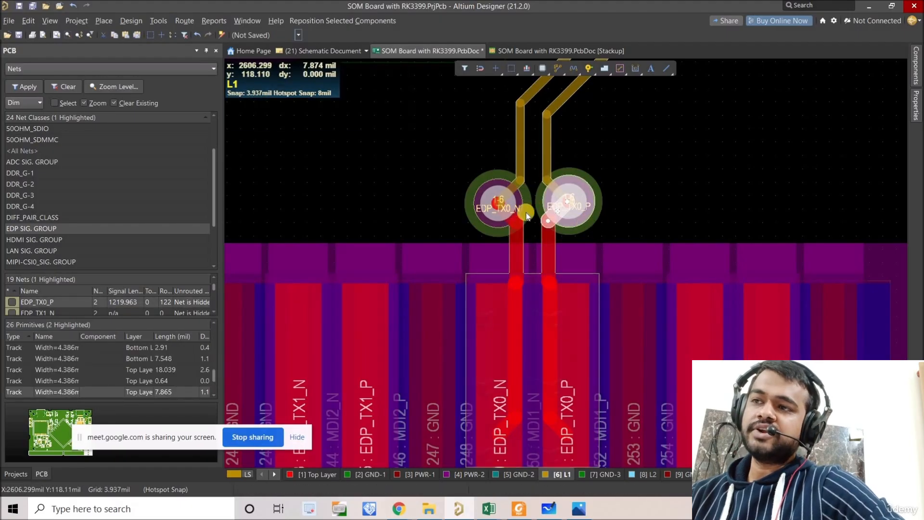
{"action": "right_click_drag", "start_coordinate": [578, 225], "coordinate": [526, 217]}
{"action": "scroll", "coordinate": [568, 208], "scroll_direction": "down", "scroll_amount": 4, "text": "ctrl"}
{"action": "left_click", "coordinate": [591, 184]}
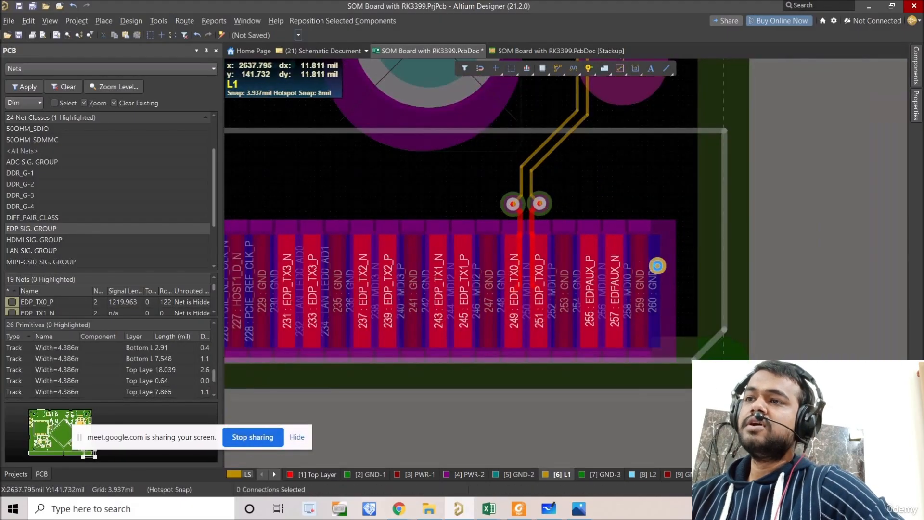
Examine the EDP_TX0 pair's path on L1 between the processor's corner and the edge connector pads.
{"action": "right_click_drag", "start_coordinate": [593, 175], "coordinate": [656, 266]}
{"action": "scroll", "coordinate": [656, 266], "scroll_direction": "down", "scroll_amount": 3, "text": "ctrl"}
{"action": "scroll", "coordinate": [671, 336], "scroll_direction": "up", "scroll_amount": 5, "text": "ctrl"}
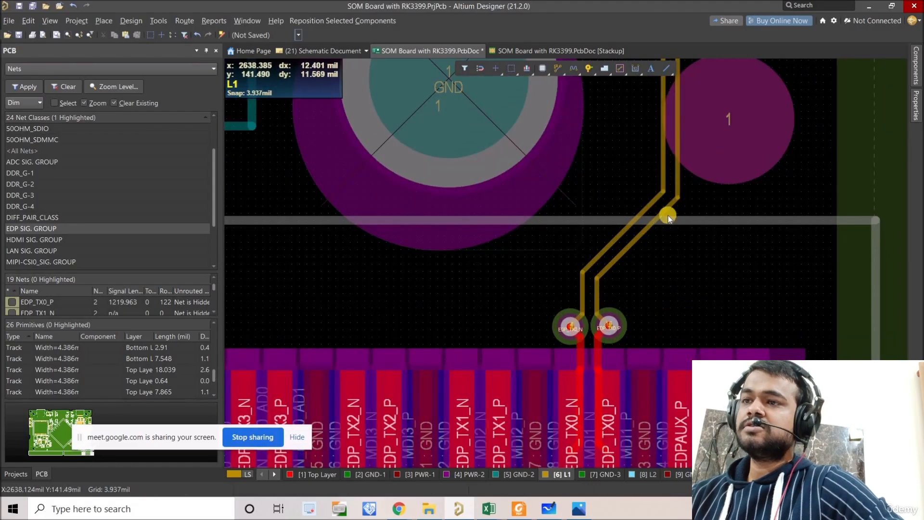
{"action": "scroll", "coordinate": [667, 216], "scroll_direction": "down", "scroll_amount": 6, "text": "ctrl"}
{"action": "right_click_drag", "start_coordinate": [561, 99], "coordinate": [607, 213]}
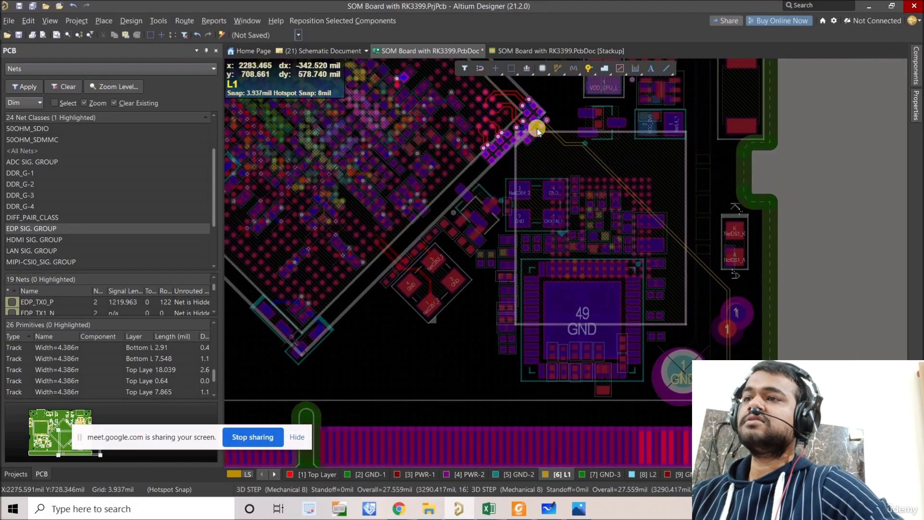
{"action": "scroll", "coordinate": [536, 128], "scroll_direction": "up", "scroll_amount": 4, "text": "ctrl"}
{"action": "scroll", "coordinate": [538, 192], "scroll_direction": "down", "scroll_amount": 4, "text": "ctrl"}
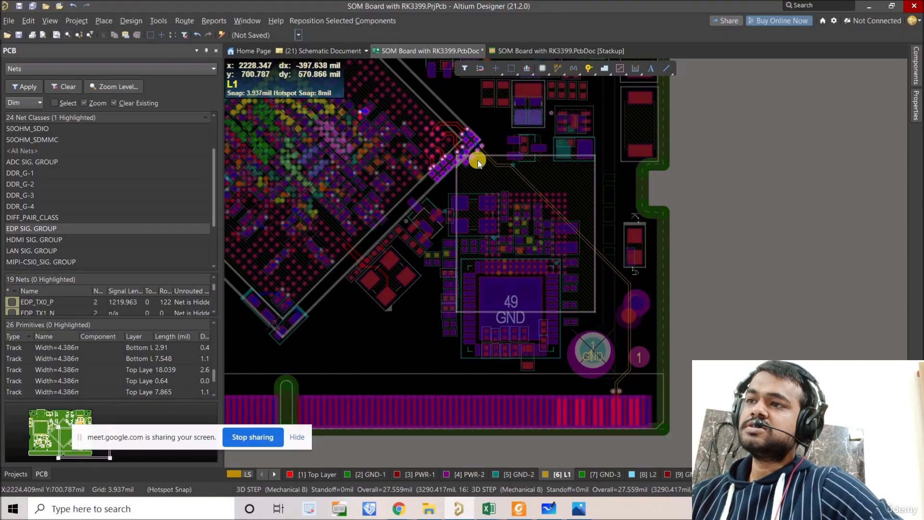
{"action": "scroll", "coordinate": [469, 152], "scroll_direction": "up", "scroll_amount": 5, "text": "ctrl"}
{"action": "scroll", "coordinate": [455, 148], "scroll_direction": "down", "scroll_amount": 4, "text": "ctrl"}
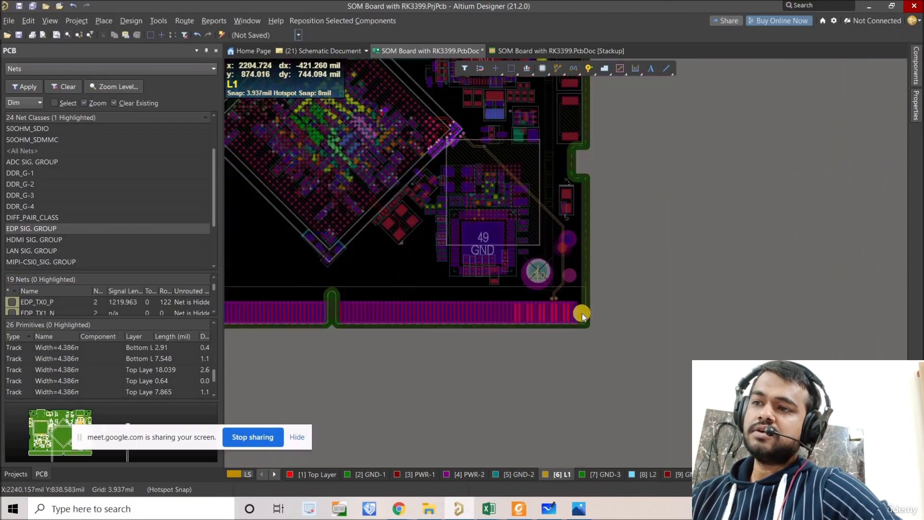
{"action": "scroll", "coordinate": [559, 311], "scroll_direction": "up", "scroll_amount": 6, "text": "ctrl"}
{"action": "scroll", "coordinate": [543, 305], "scroll_direction": "up", "scroll_amount": 2, "text": "ctrl"}
{"action": "scroll", "coordinate": [528, 210], "scroll_direction": "down", "scroll_amount": 6, "text": "ctrl"}
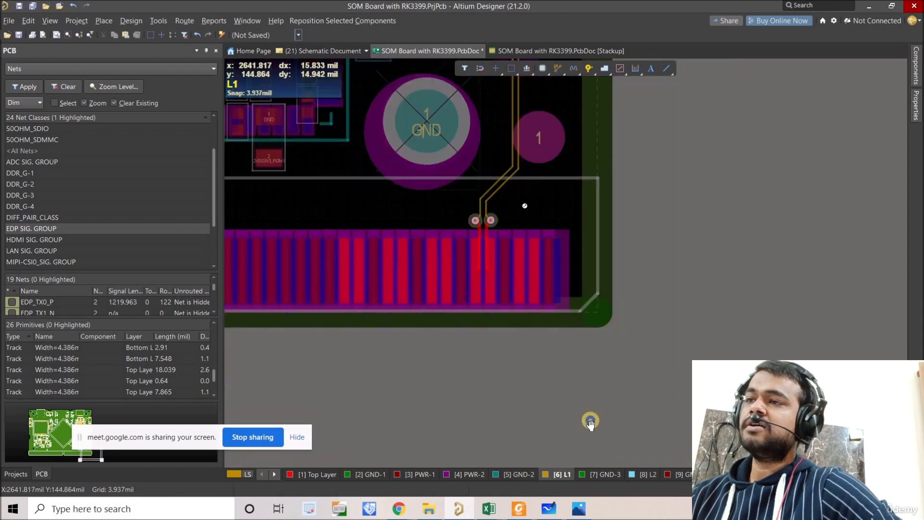
Examine the EDP_TX0 vias and capacitor pads at the processor's corner and how the L1 pair leaves them.
{"action": "scroll", "coordinate": [345, 215], "scroll_direction": "up", "scroll_amount": 5, "text": "ctrl"}
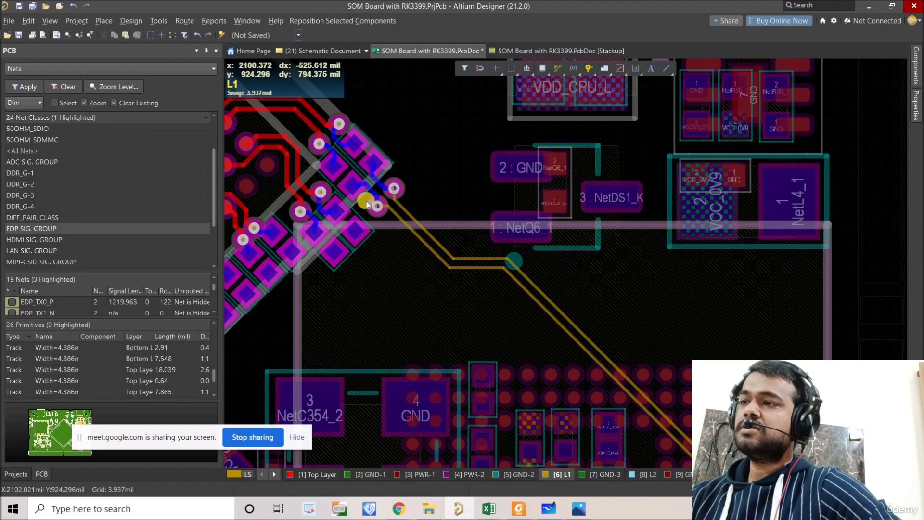
{"action": "scroll", "coordinate": [340, 191], "scroll_direction": "up", "scroll_amount": 3, "text": "ctrl"}
{"action": "right_click_drag", "start_coordinate": [417, 190], "coordinate": [455, 214]}
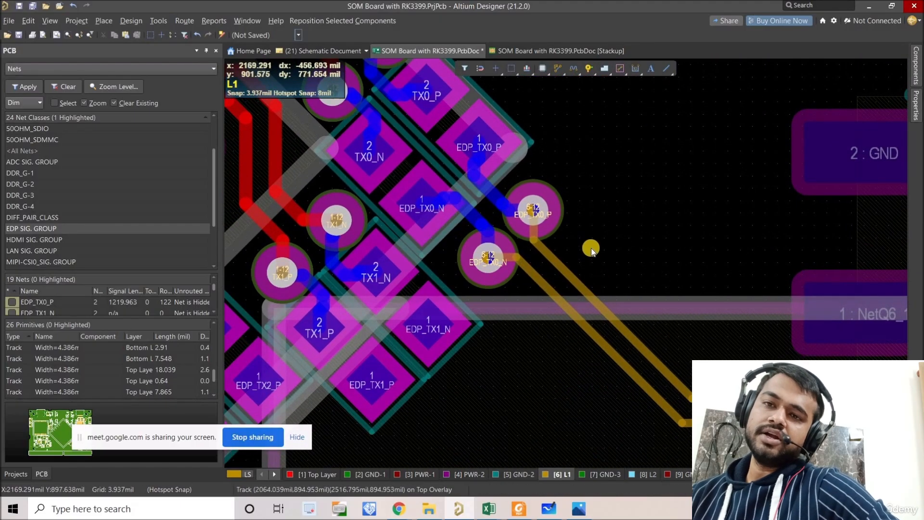
{"action": "scroll", "coordinate": [578, 221], "scroll_direction": "down", "scroll_amount": 4, "text": "ctrl"}
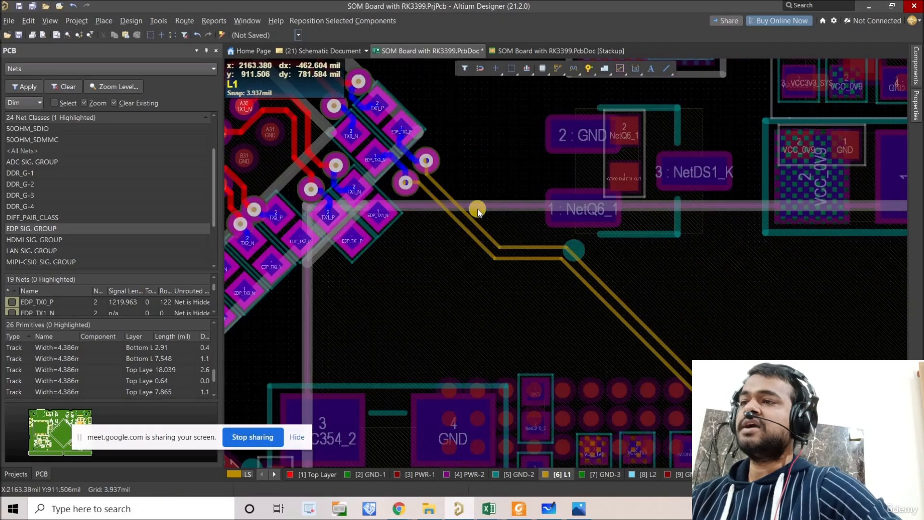
{"action": "scroll", "coordinate": [466, 181], "scroll_direction": "down", "scroll_amount": 4, "text": "ctrl"}
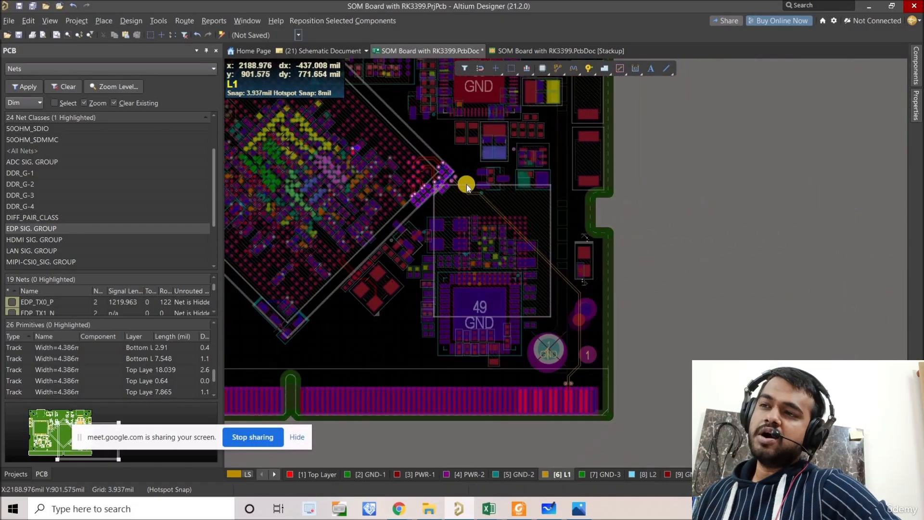
{"action": "scroll", "coordinate": [467, 184], "scroll_direction": "down", "scroll_amount": 1, "text": "ctrl"}
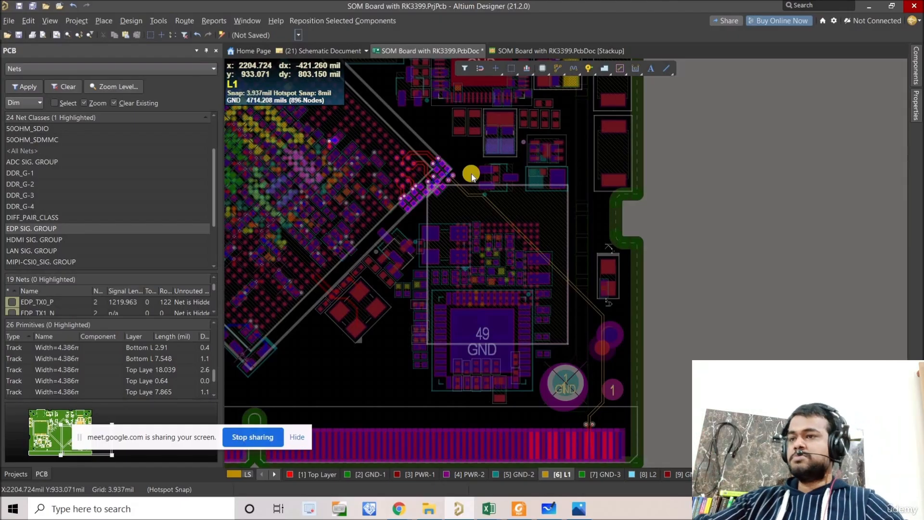
Highlight the HDMI SIG. GROUP net class and examine its pads on the processor and the edge connector.
{"action": "scroll", "coordinate": [481, 217], "scroll_direction": "down", "scroll_amount": 3}
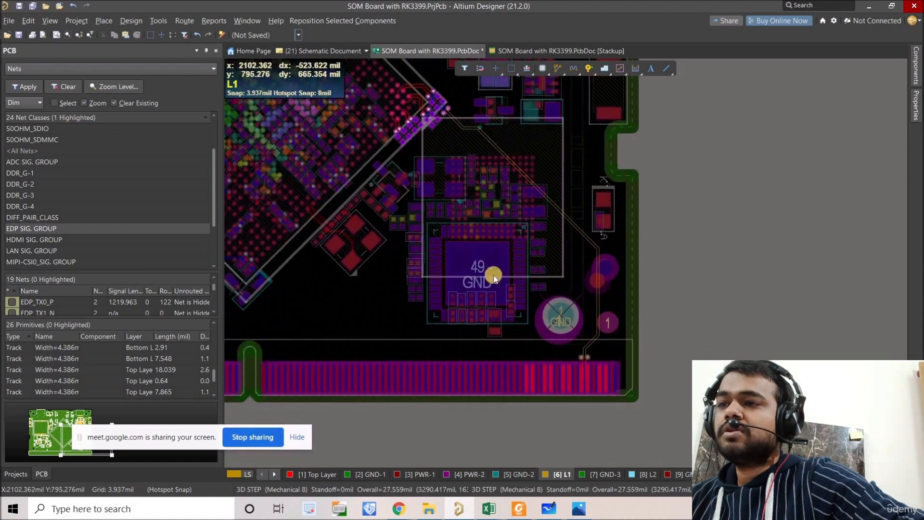
{"action": "right_click_drag", "start_coordinate": [550, 356], "coordinate": [646, 403]}
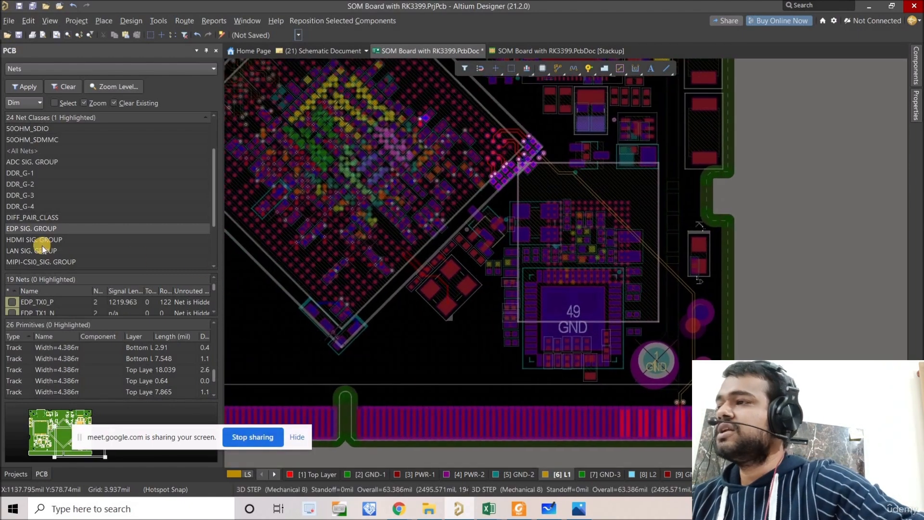
{"action": "left_click", "coordinate": [31, 239]}
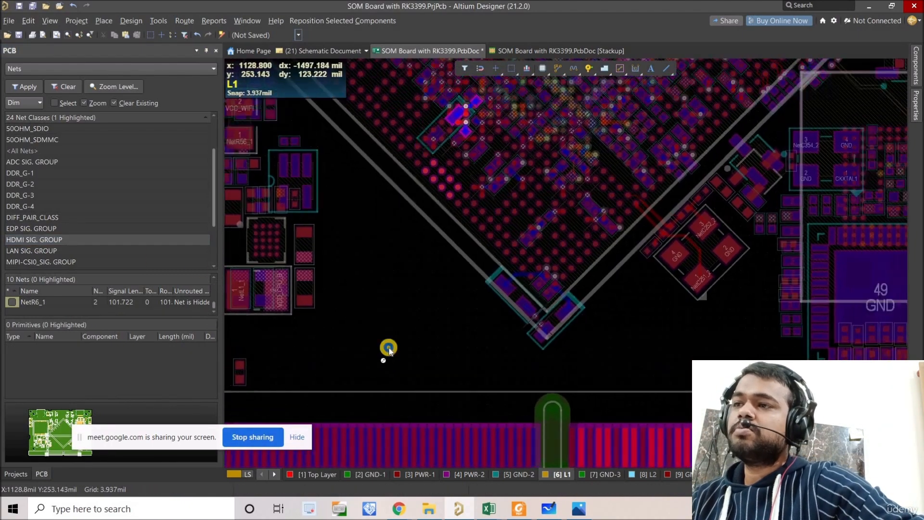
{"action": "scroll", "coordinate": [407, 221], "scroll_direction": "up", "scroll_amount": 3, "text": "ctrl"}
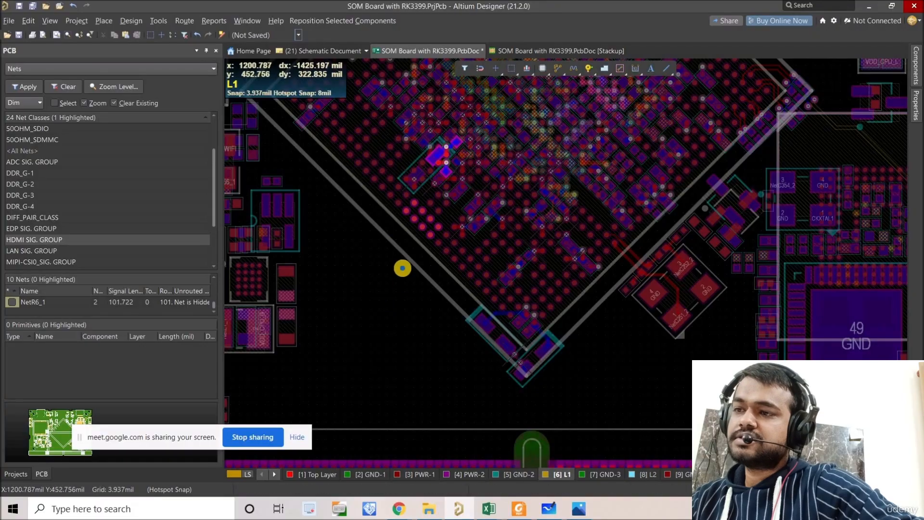
{"action": "scroll", "coordinate": [418, 200], "scroll_direction": "up", "scroll_amount": 2, "text": "ctrl"}
{"action": "scroll", "coordinate": [402, 226], "scroll_direction": "down", "scroll_amount": 1, "text": "ctrl"}
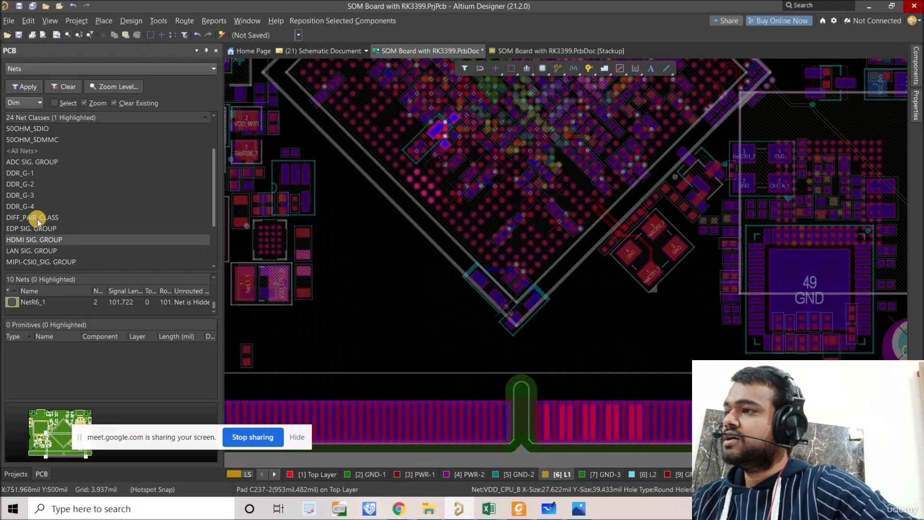
Highlight the EDP SIG. GROUP and LAN SIG. GROUP net classes in turn and examine the LAN pads on the edge connector.
{"action": "left_click", "coordinate": [28, 230]}
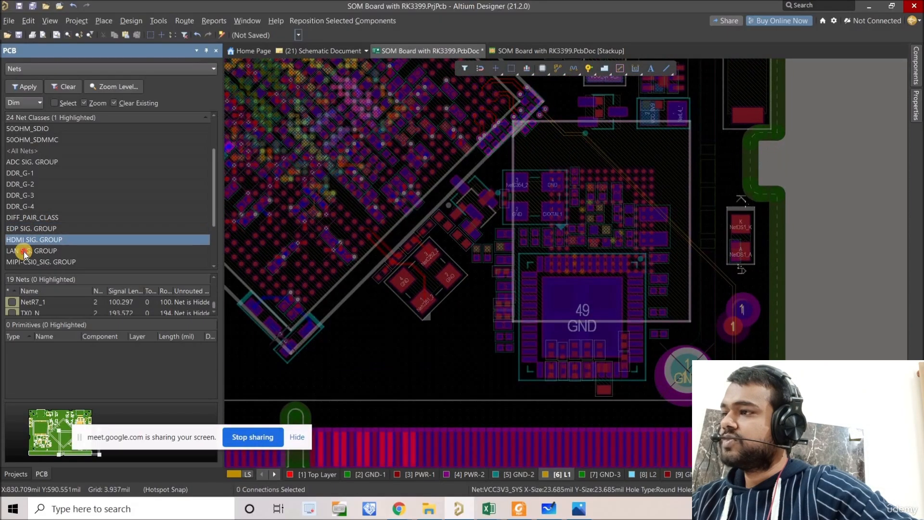
{"action": "left_click", "coordinate": [24, 251]}
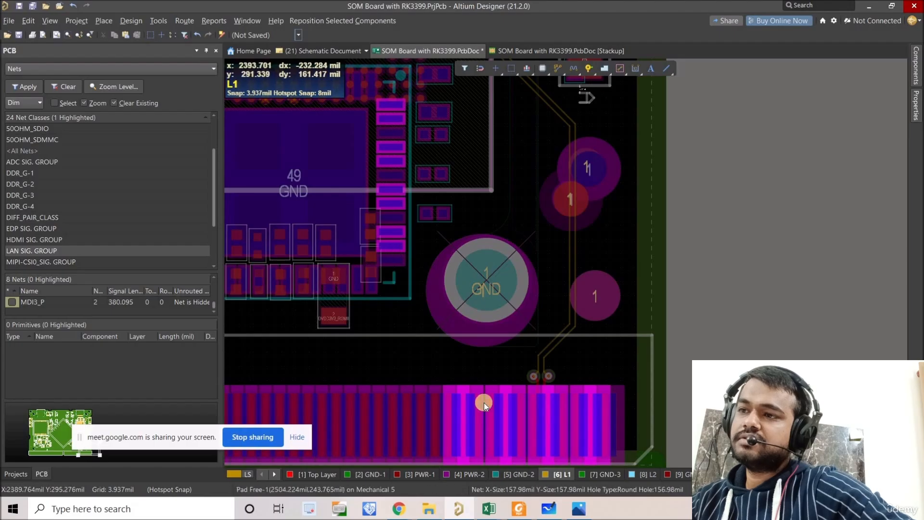
{"action": "scroll", "coordinate": [437, 254], "scroll_direction": "down", "scroll_amount": 2, "text": "ctrl"}
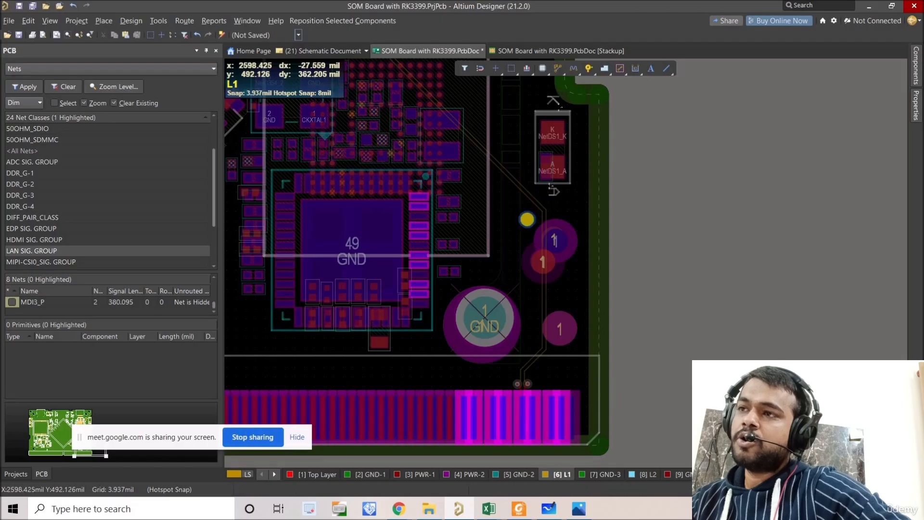
{"action": "scroll", "coordinate": [527, 219], "scroll_direction": "down", "scroll_amount": 1, "text": "ctrl"}
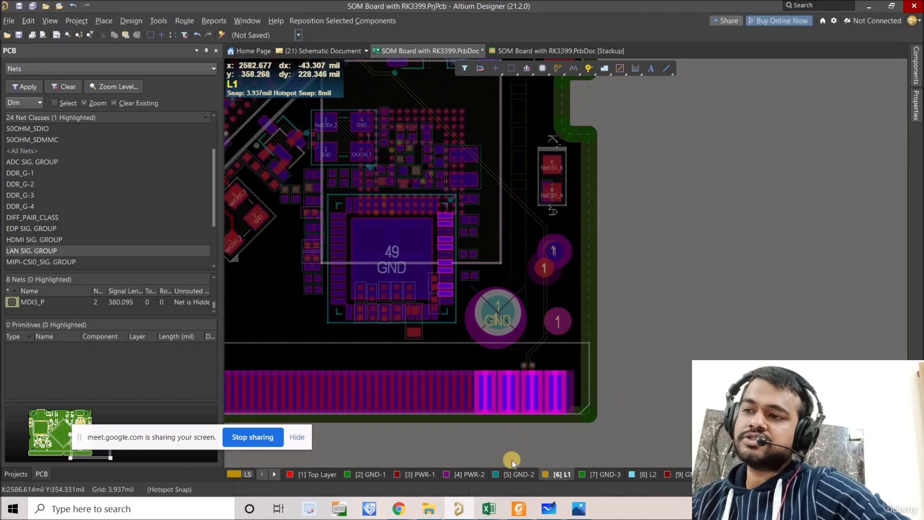
{"action": "scroll", "coordinate": [451, 246], "scroll_direction": "down", "scroll_amount": 1, "text": "ctrl"}
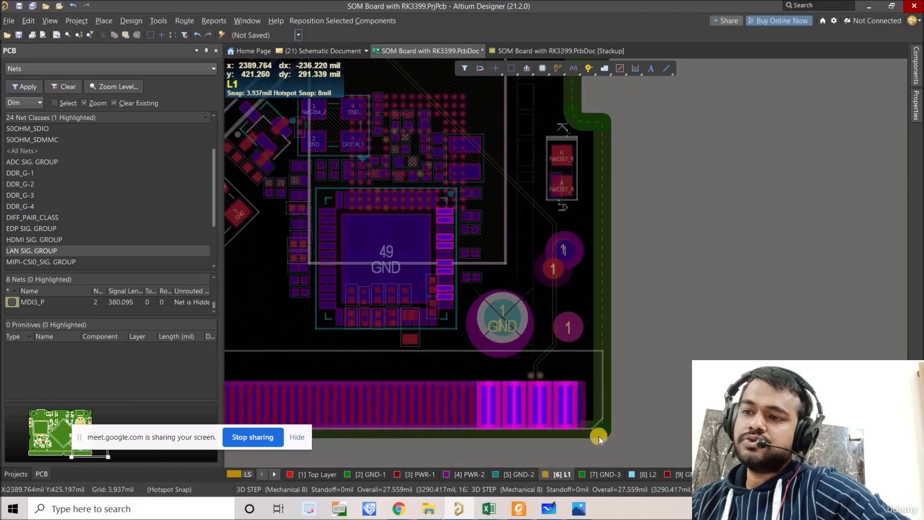
Make L3 the active routing layer.
{"action": "key", "text": "KP_Multiply"}
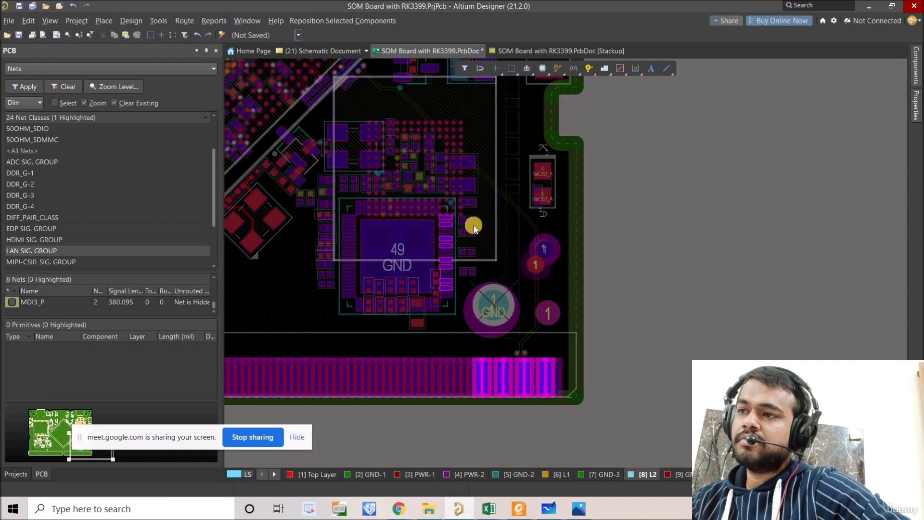
{"action": "key", "text": "KP_Multiply"}
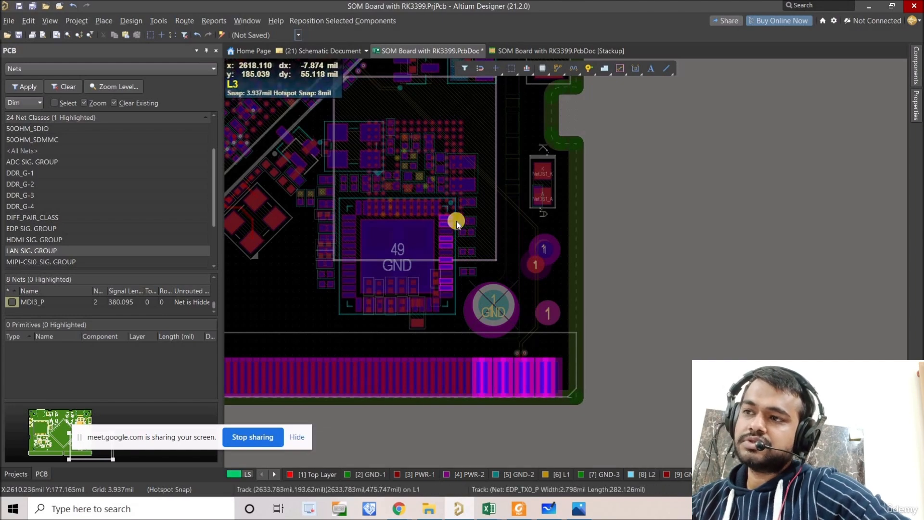
{"action": "scroll", "coordinate": [521, 259], "scroll_direction": "down", "scroll_amount": 3, "text": "ctrl"}
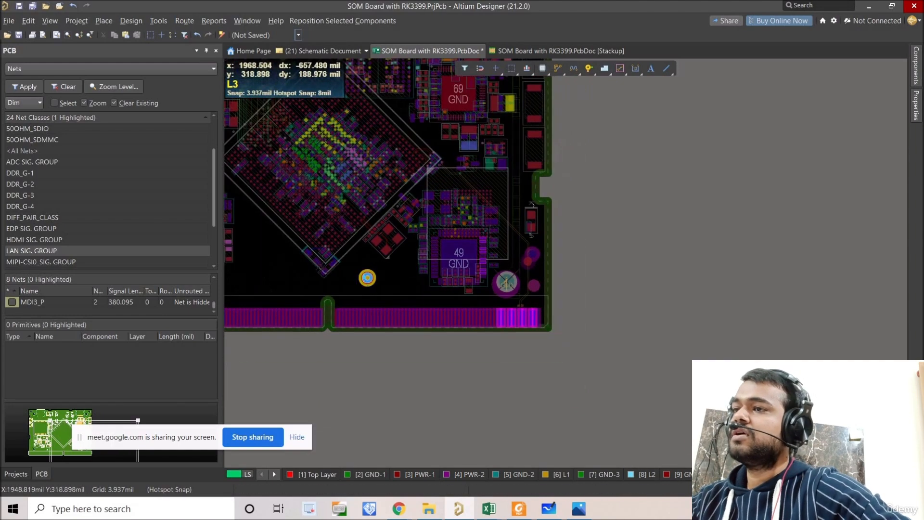
Highlight the MIPI-CSI0_SIG. GROUP net class and examine its pads on the processor and the edge connector.
{"action": "left_click", "coordinate": [68, 262]}
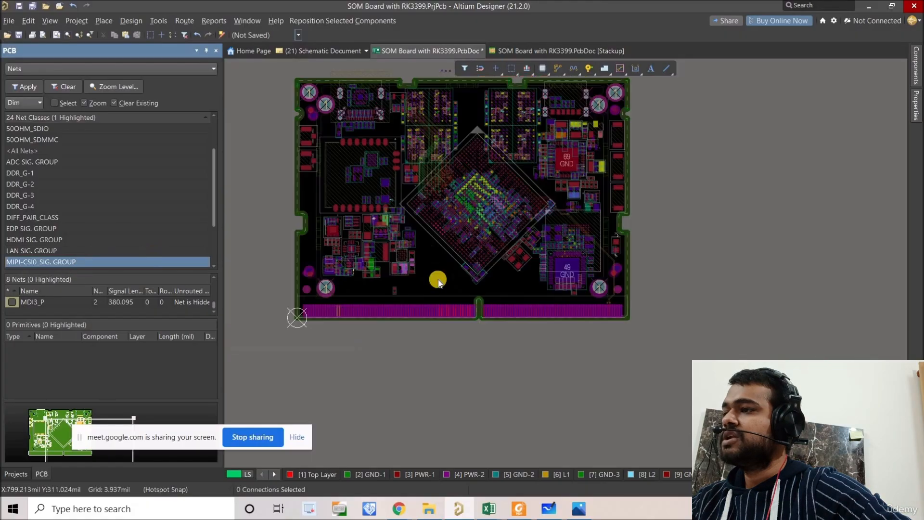
{"action": "scroll", "coordinate": [438, 282], "scroll_direction": "up", "scroll_amount": 4, "text": "ctrl"}
{"action": "scroll", "coordinate": [492, 276], "scroll_direction": "up", "scroll_amount": 1}
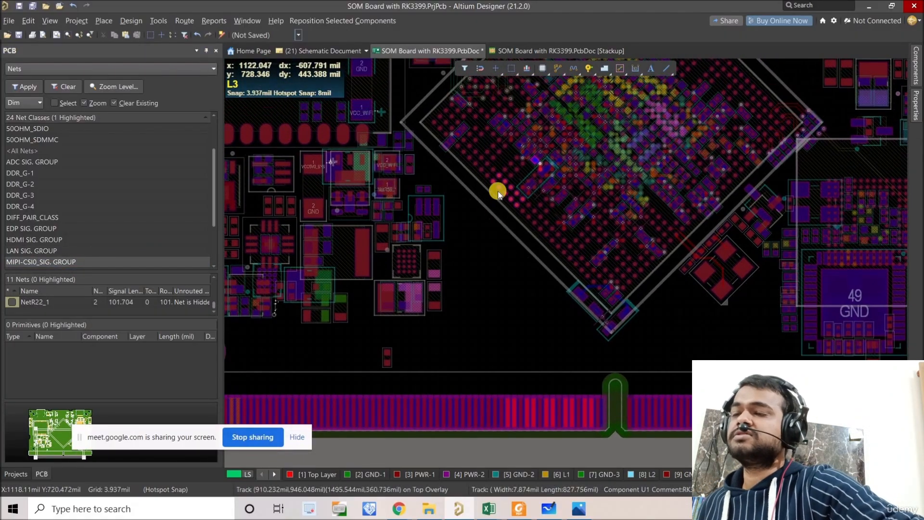
{"action": "scroll", "coordinate": [487, 199], "scroll_direction": "down", "scroll_amount": 1, "text": "ctrl"}
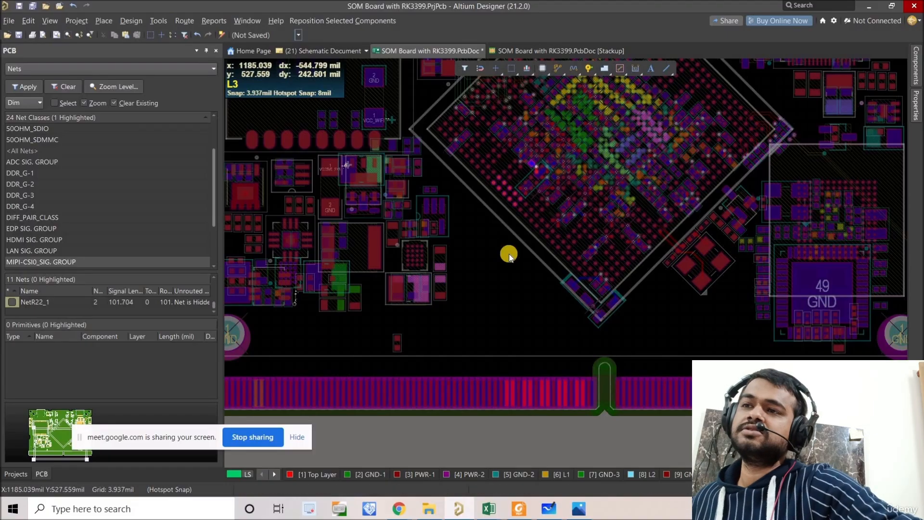
{"action": "scroll", "coordinate": [518, 242], "scroll_direction": "down", "scroll_amount": 1, "text": "ctrl"}
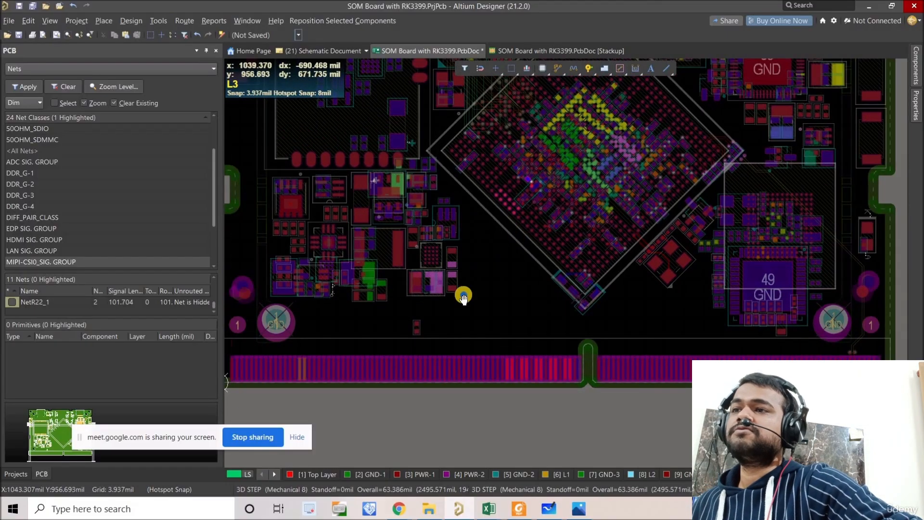
Examine the DDR pads at the processor's upper corner and the memory chips beside them.
{"action": "scroll", "coordinate": [552, 214], "scroll_direction": "up", "scroll_amount": 3}
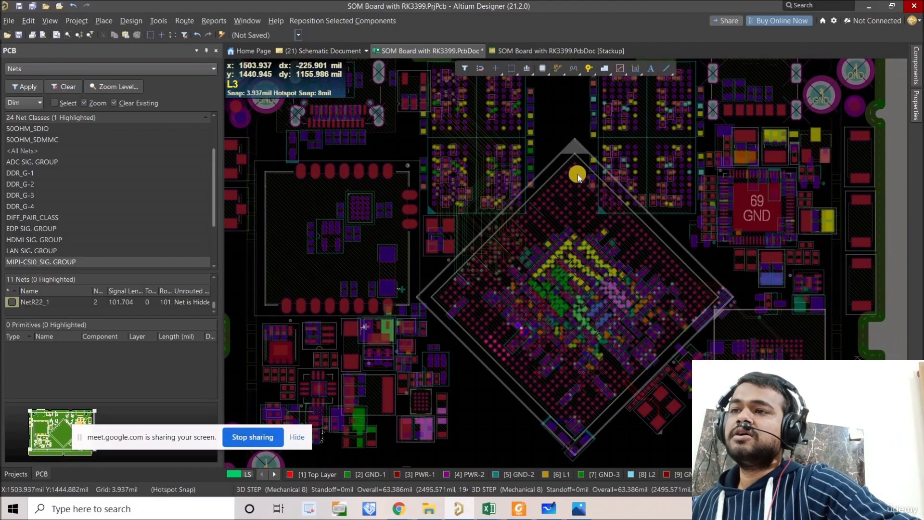
{"action": "scroll", "coordinate": [578, 174], "scroll_direction": "up", "scroll_amount": 5, "text": "ctrl"}
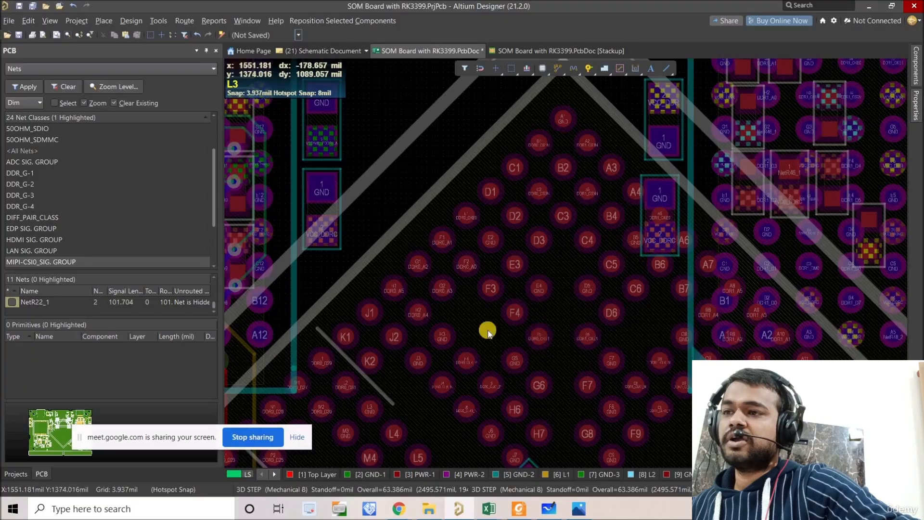
{"action": "scroll", "coordinate": [539, 313], "scroll_direction": "up", "scroll_amount": 3, "text": "ctrl"}
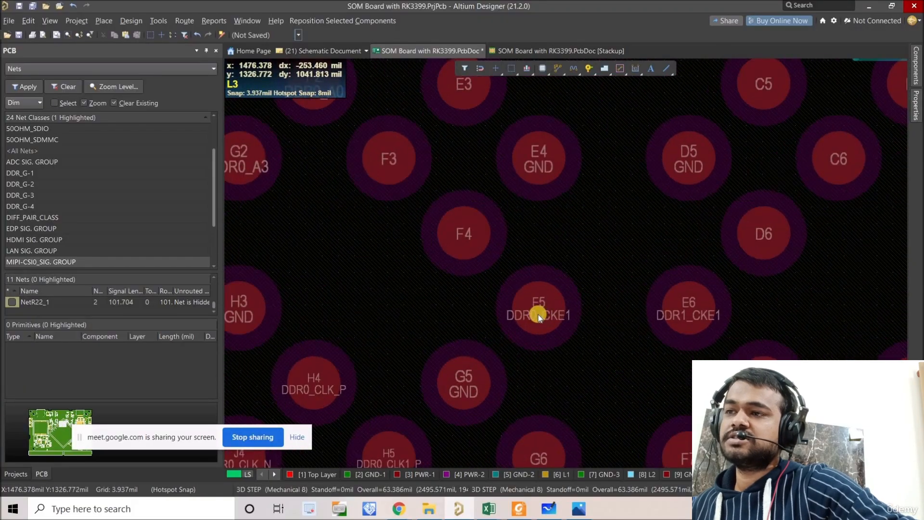
{"action": "scroll", "coordinate": [538, 314], "scroll_direction": "down", "scroll_amount": 5, "text": "ctrl"}
{"action": "scroll", "coordinate": [538, 314], "scroll_direction": "down", "scroll_amount": 3, "text": "ctrl"}
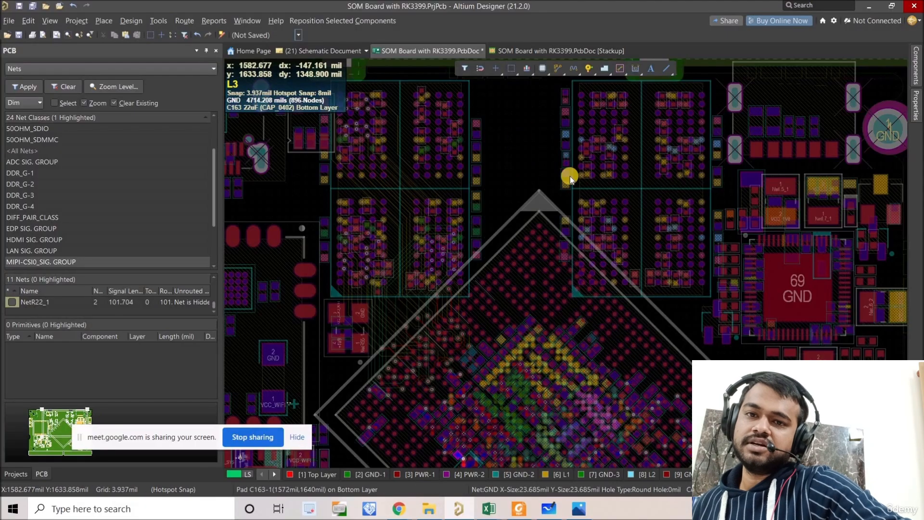
{"action": "scroll", "coordinate": [525, 163], "scroll_direction": "down", "scroll_amount": 1, "text": "ctrl"}
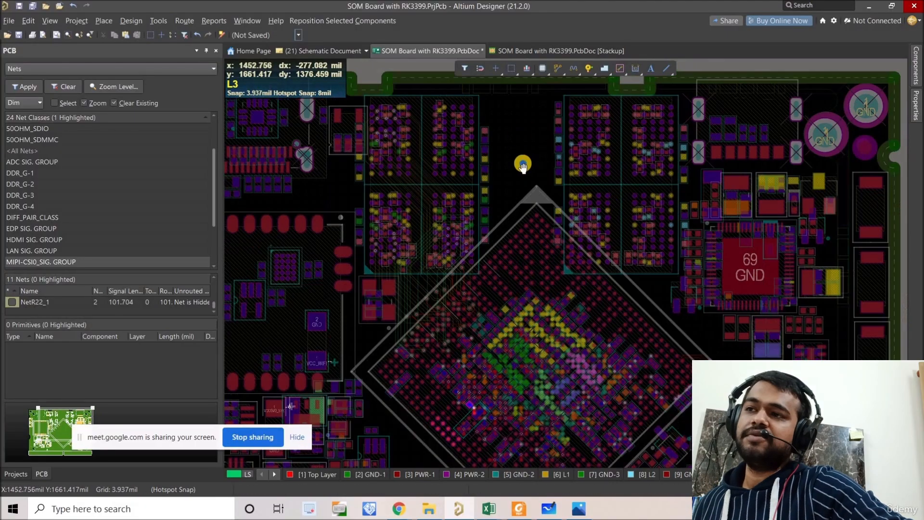
{"action": "right_click_drag", "start_coordinate": [518, 144], "coordinate": [516, 145]}
{"action": "scroll", "coordinate": [514, 147], "scroll_direction": "down", "scroll_amount": 1, "text": "ctrl"}
{"action": "right_click_drag", "start_coordinate": [483, 284], "coordinate": [485, 211]}
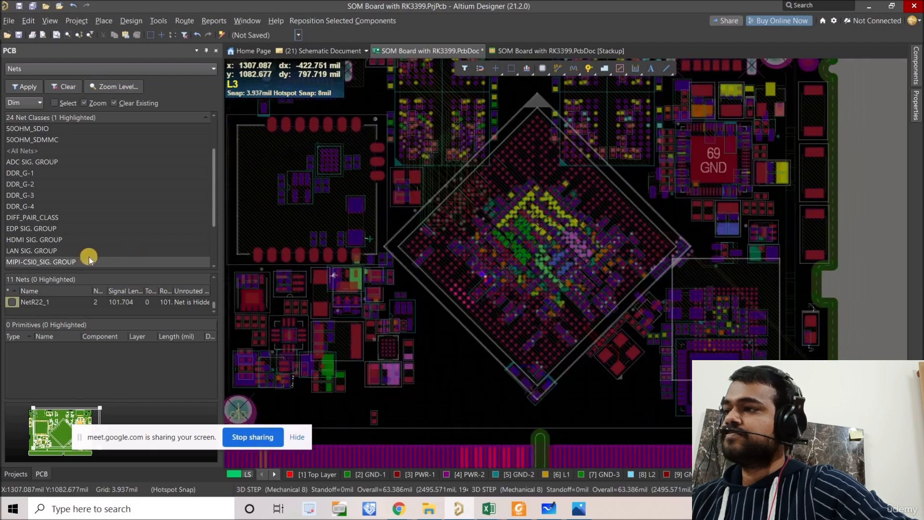
Highlight the MIPI-CSI1_SIG. GROUP and MIPI-DSI0 SIG. GROUP net classes in turn and examine the MIPI_TX0 pads on the processor.
{"action": "scroll", "coordinate": [81, 235], "scroll_direction": "down", "scroll_amount": 2}
{"action": "left_click", "coordinate": [72, 217]}
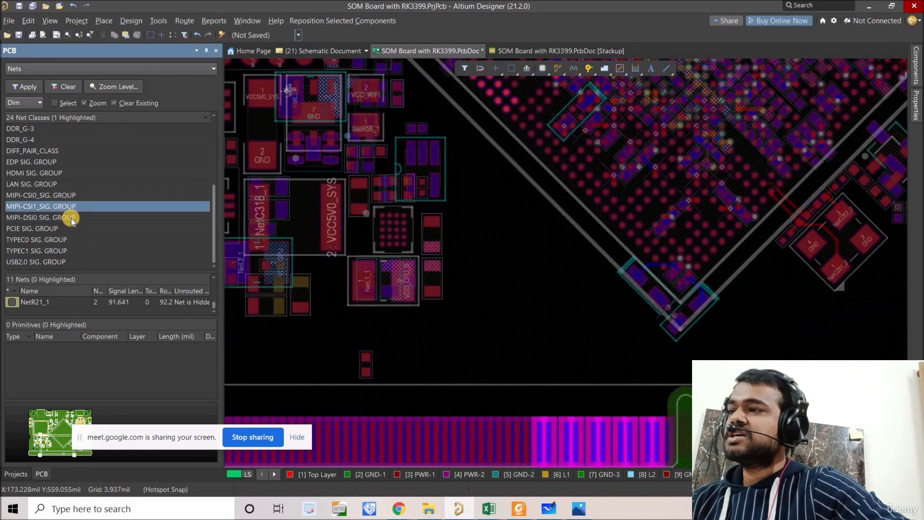
{"action": "scroll", "coordinate": [365, 273], "scroll_direction": "down", "scroll_amount": 1, "text": "ctrl"}
{"action": "scroll", "coordinate": [414, 277], "scroll_direction": "down", "scroll_amount": 2, "text": "ctrl"}
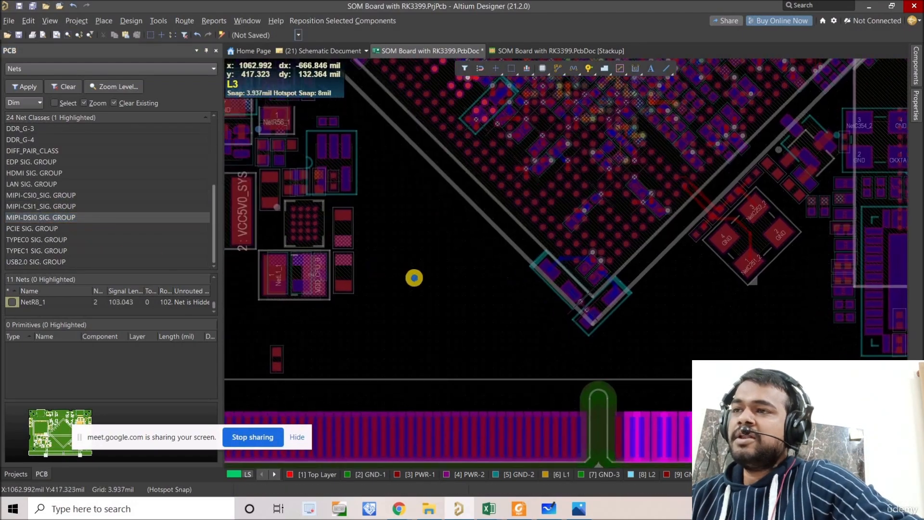
{"action": "scroll", "coordinate": [475, 134], "scroll_direction": "up", "scroll_amount": 4, "text": "ctrl"}
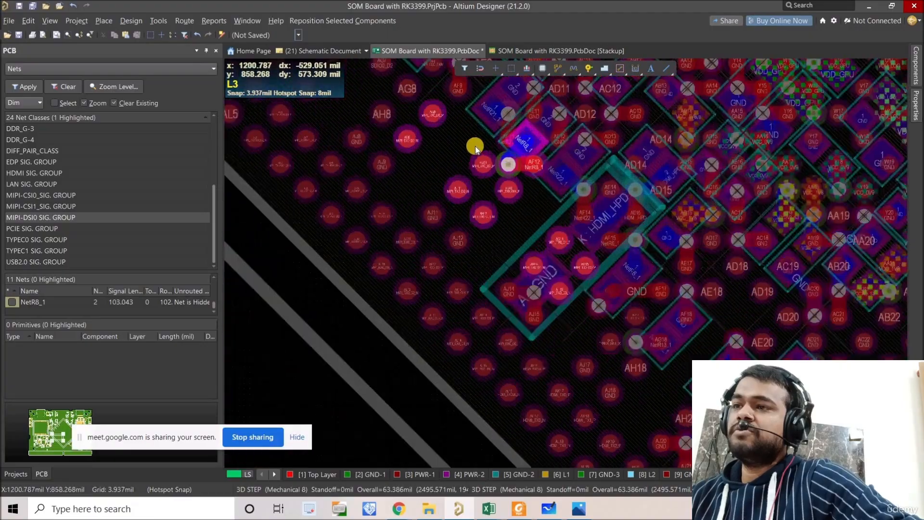
{"action": "scroll", "coordinate": [435, 201], "scroll_direction": "down", "scroll_amount": 3, "text": "ctrl"}
{"action": "scroll", "coordinate": [456, 149], "scroll_direction": "up", "scroll_amount": 5, "text": "ctrl"}
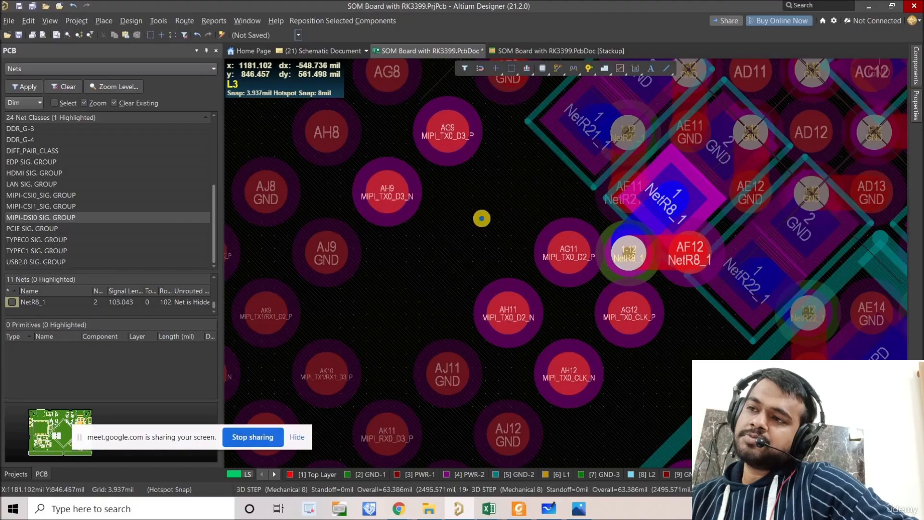
{"action": "scroll", "coordinate": [482, 218], "scroll_direction": "down", "scroll_amount": 2, "text": "ctrl"}
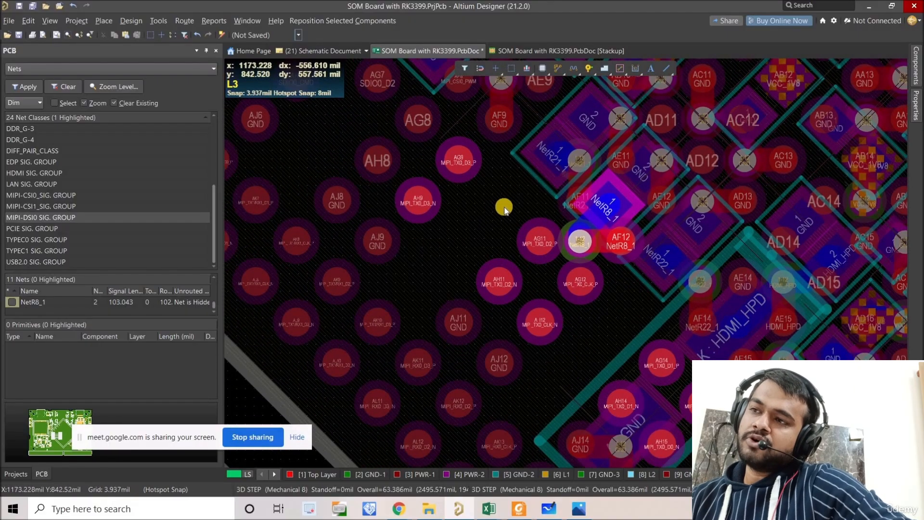
{"action": "scroll", "coordinate": [471, 170], "scroll_direction": "up", "scroll_amount": 2, "text": "ctrl"}
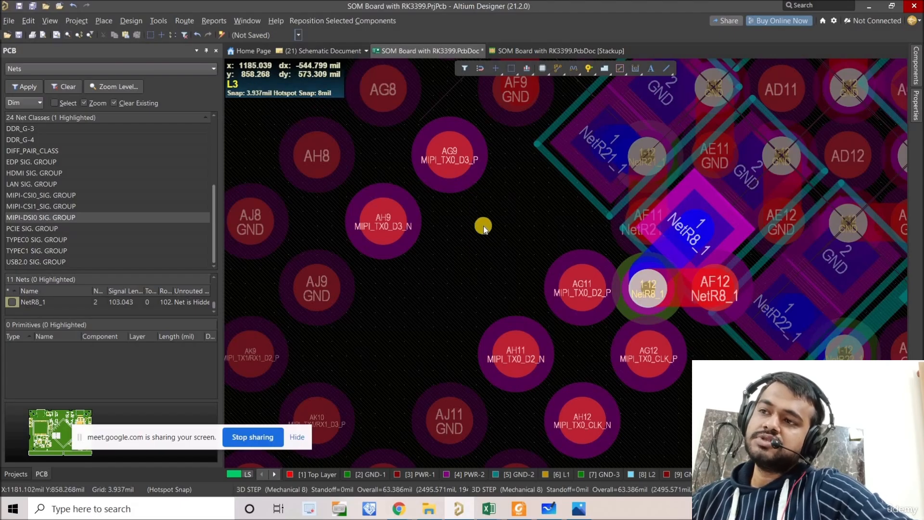
{"action": "scroll", "coordinate": [476, 244], "scroll_direction": "down", "scroll_amount": 5, "text": "ctrl"}
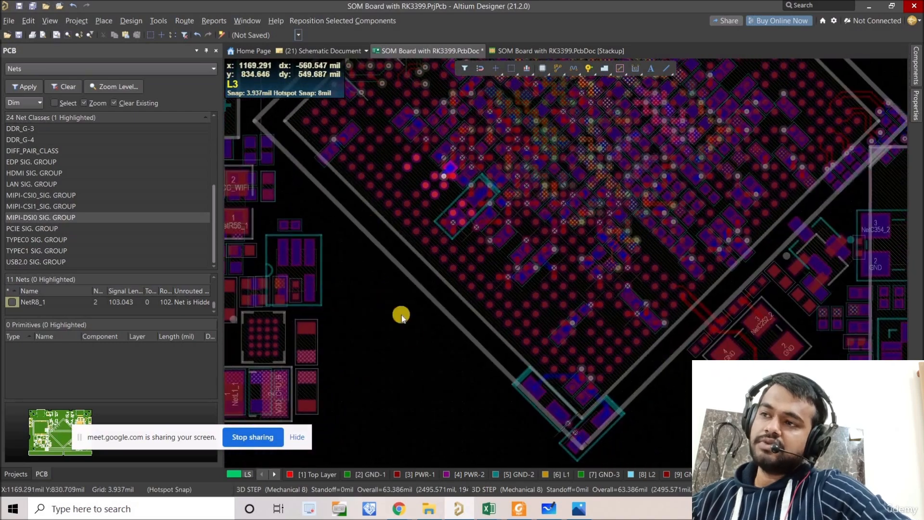
Highlight the PCIE SIG. GROUP net class and examine its pads on the processor and the edge connector.
{"action": "left_click", "coordinate": [56, 229]}
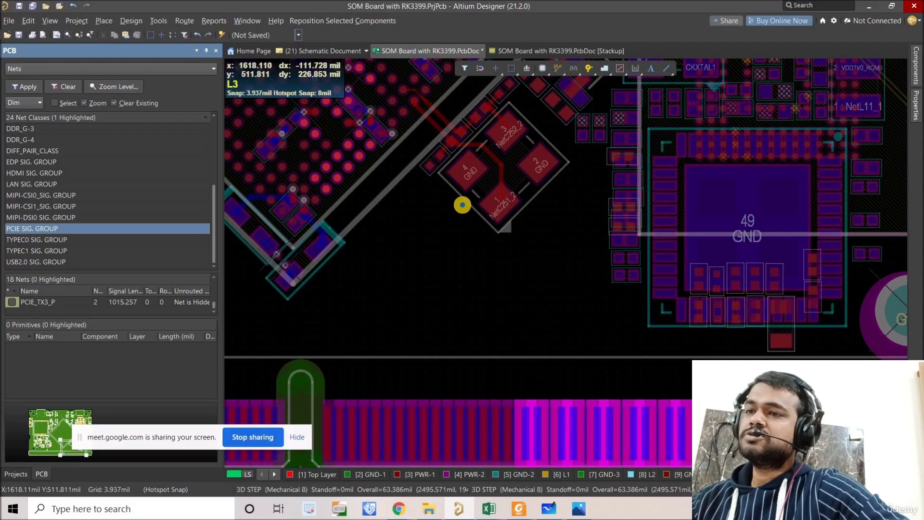
{"action": "scroll", "coordinate": [501, 239], "scroll_direction": "down", "scroll_amount": 2, "text": "ctrl"}
{"action": "scroll", "coordinate": [502, 269], "scroll_direction": "up", "scroll_amount": 1, "text": "ctrl"}
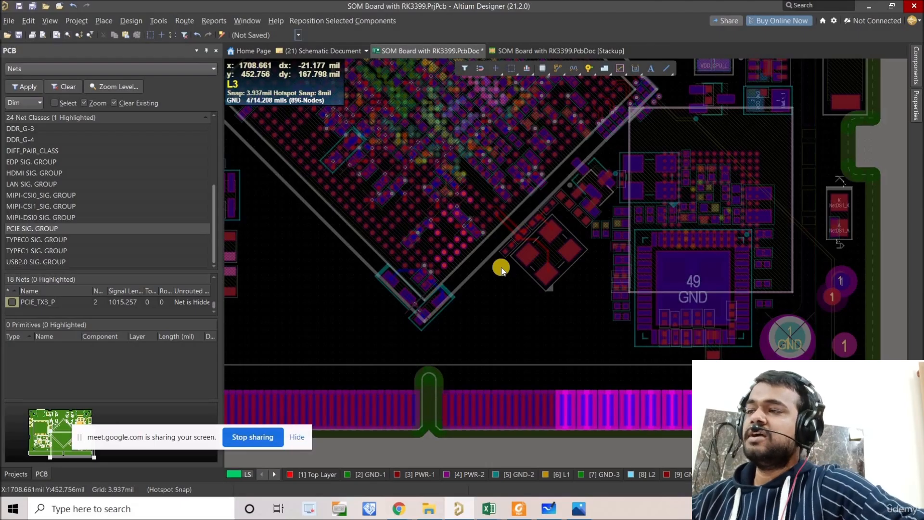
Highlight the TYPEC0 SIG. GROUP net class and examine its pads on the processor and the Type-C connector.
{"action": "left_click", "coordinate": [22, 241]}
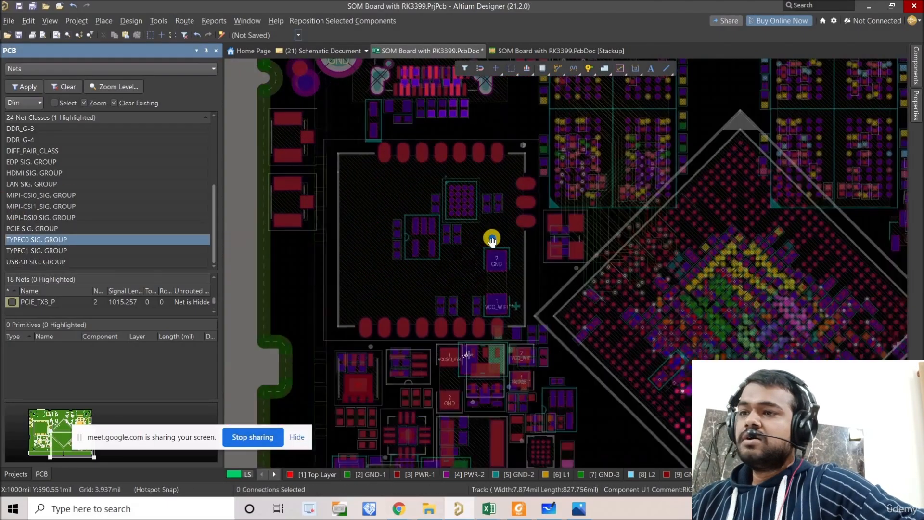
{"action": "scroll", "coordinate": [597, 274], "scroll_direction": "down", "scroll_amount": 3}
{"action": "scroll", "coordinate": [549, 313], "scroll_direction": "down", "scroll_amount": 3}
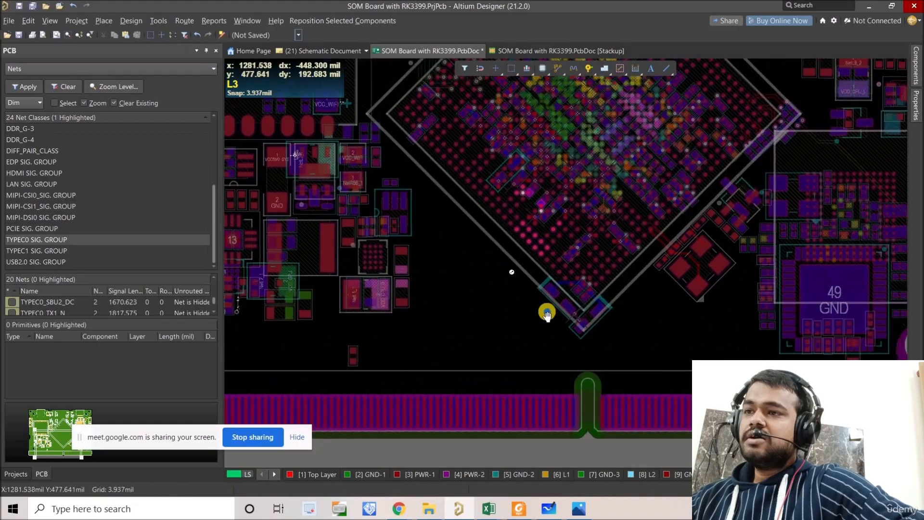
{"action": "scroll", "coordinate": [553, 371], "scroll_direction": "down", "scroll_amount": 1, "text": "ctrl"}
{"action": "scroll", "coordinate": [554, 373], "scroll_direction": "up", "scroll_amount": 3}
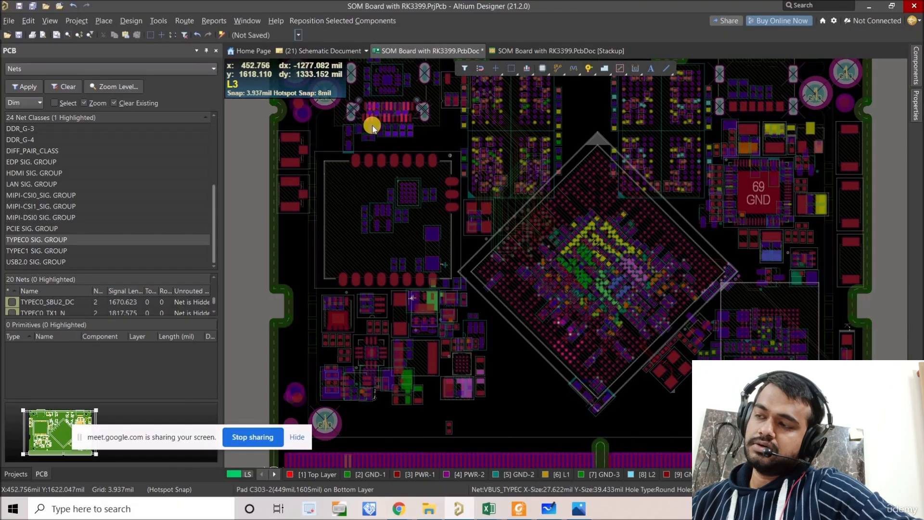
{"action": "mouse_move", "coordinate": [372, 129]}
{"action": "scroll", "coordinate": [387, 145], "scroll_direction": "up", "scroll_amount": 1}
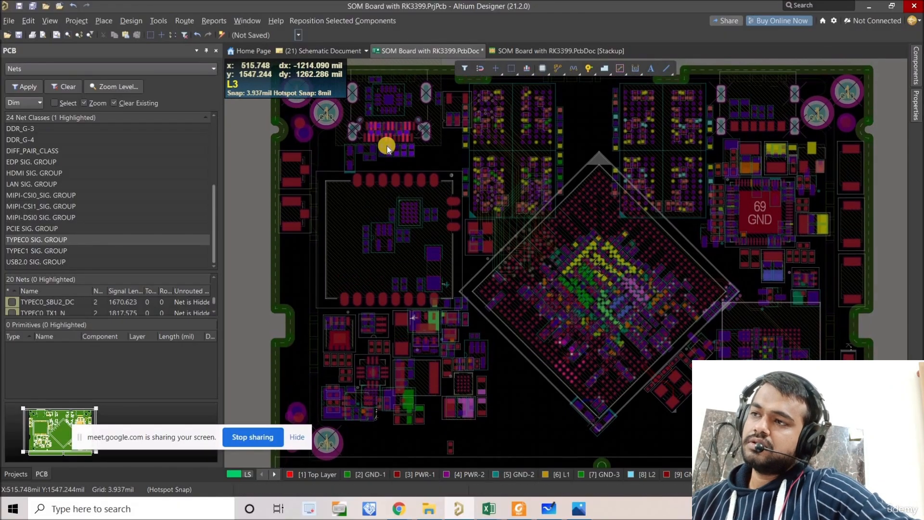
{"action": "scroll", "coordinate": [390, 147], "scroll_direction": "up", "scroll_amount": 1}
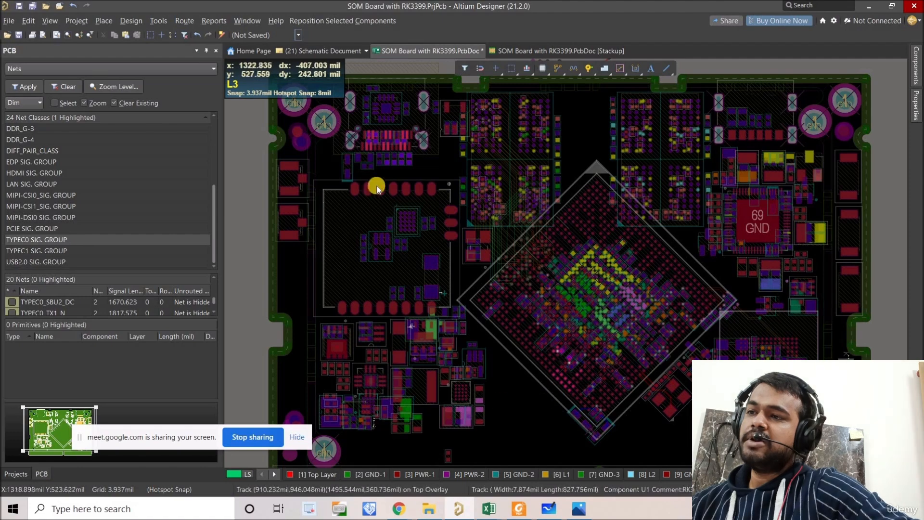
{"action": "scroll", "coordinate": [523, 388], "scroll_direction": "down", "scroll_amount": 1}
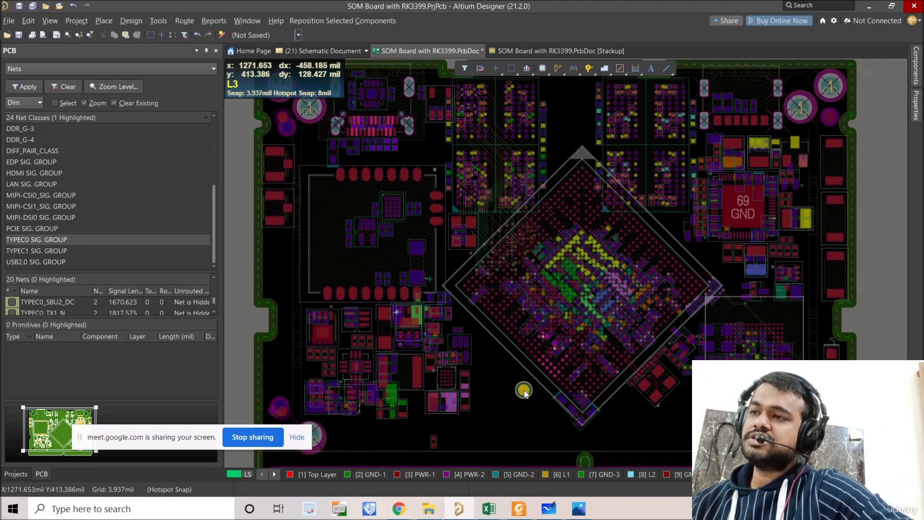
Highlight the TYPEC1 SIG. GROUP net class and examine its pads near the processor's lower corner.
{"action": "left_click", "coordinate": [63, 251]}
{"action": "scroll", "coordinate": [469, 234], "scroll_direction": "up", "scroll_amount": 3, "text": "ctrl"}
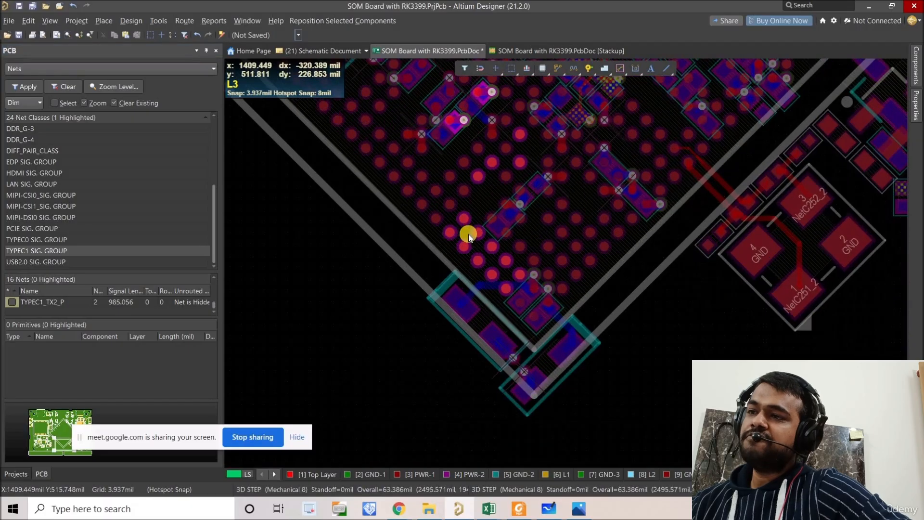
{"action": "scroll", "coordinate": [447, 218], "scroll_direction": "down", "scroll_amount": 2, "text": "ctrl"}
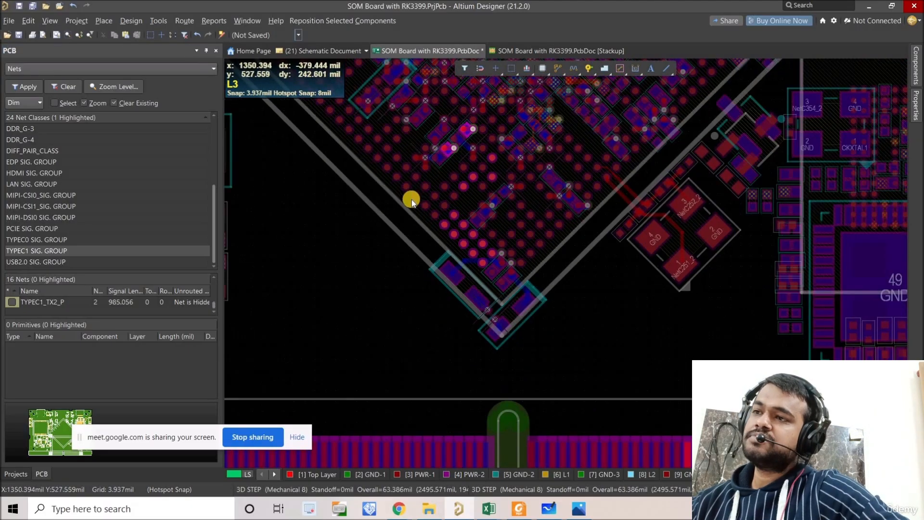
Highlight the TYPEC0 SIG. GROUP net class again and examine its pads along the processor's lower-left edge.
{"action": "left_click", "coordinate": [83, 240]}
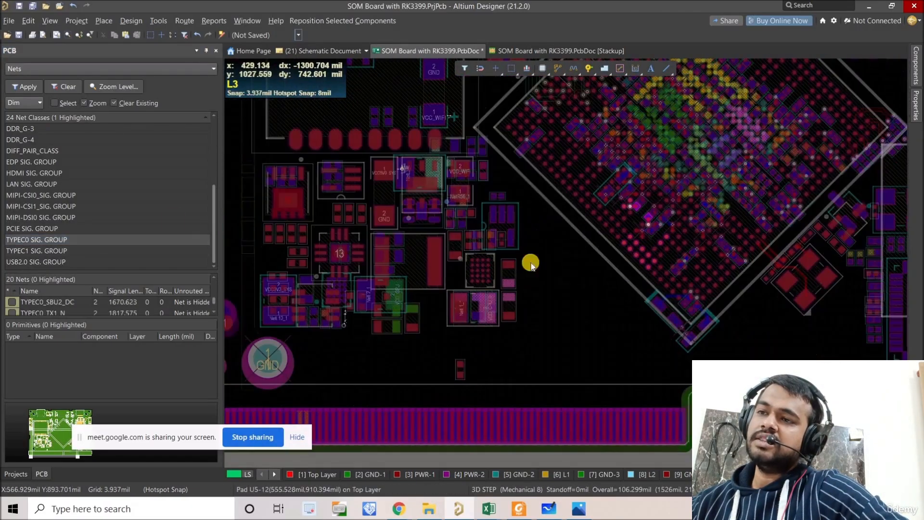
{"action": "right_click_drag", "start_coordinate": [649, 280], "coordinate": [600, 252]}
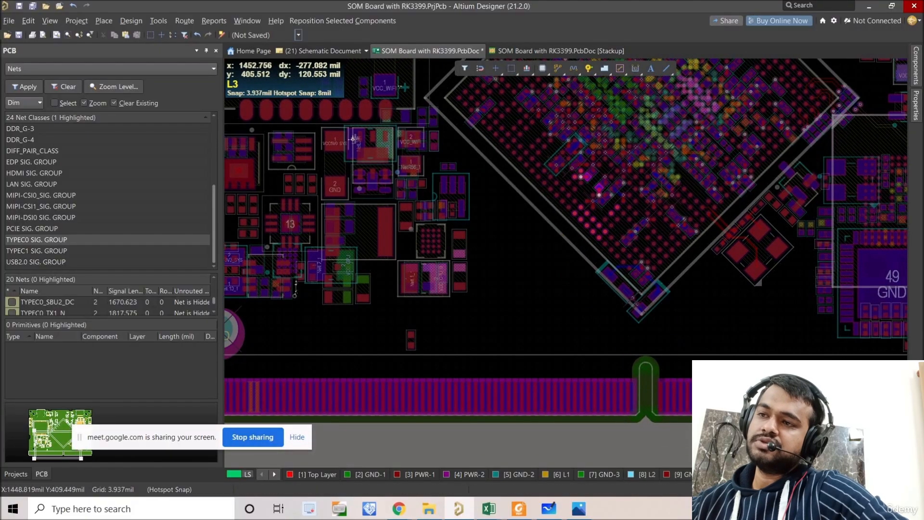
{"action": "scroll", "coordinate": [602, 244], "scroll_direction": "up", "scroll_amount": 4, "text": "ctrl"}
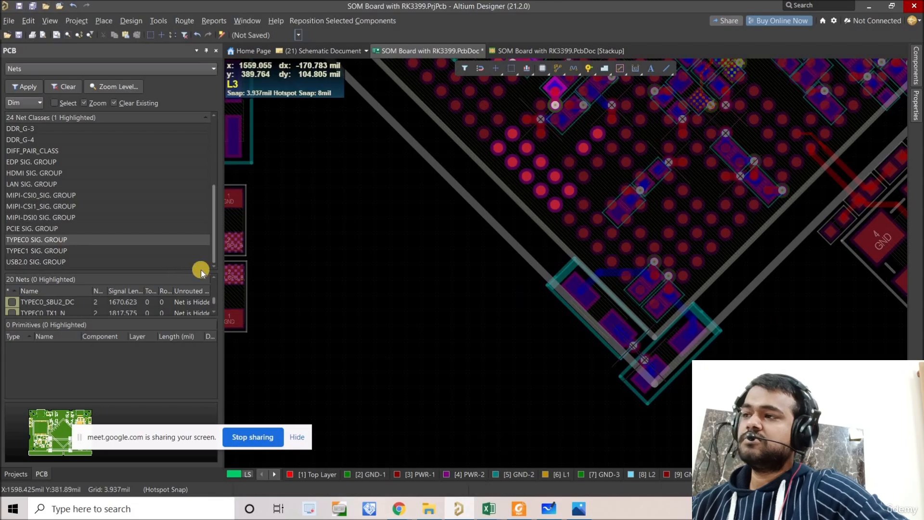
Highlight the USB2.0 SIG. GROUP net class and examine its pads on the processor and the edge connector.
{"action": "left_click", "coordinate": [69, 260]}
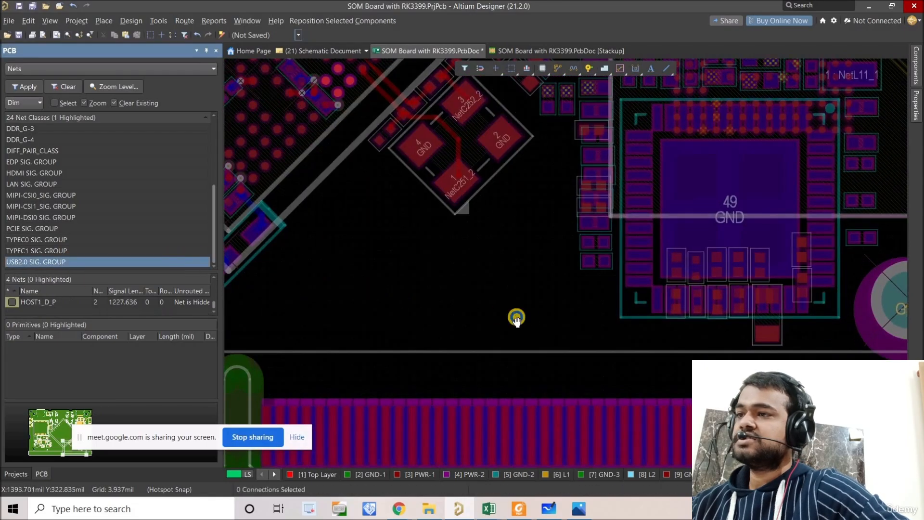
{"action": "scroll", "coordinate": [516, 310], "scroll_direction": "down", "scroll_amount": 3, "text": "ctrl"}
{"action": "scroll", "coordinate": [486, 303], "scroll_direction": "down", "scroll_amount": 2, "text": "ctrl"}
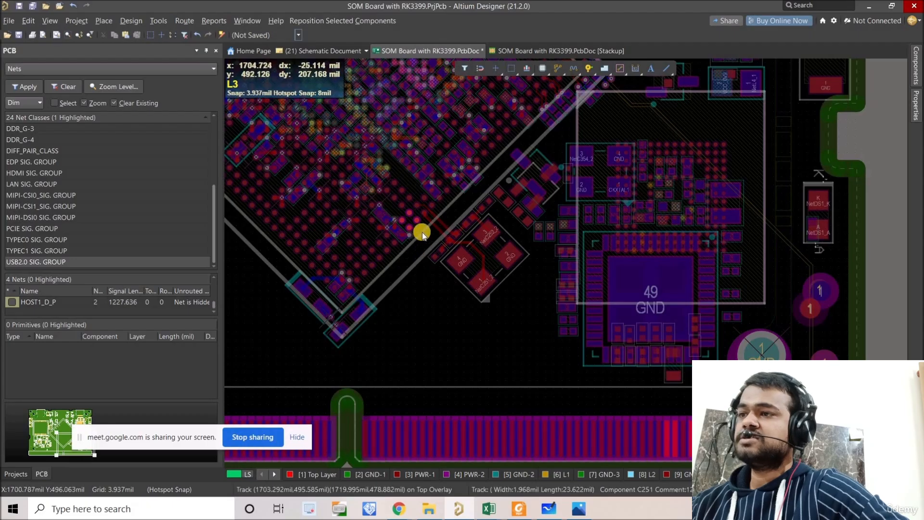
{"action": "scroll", "coordinate": [368, 159], "scroll_direction": "up", "scroll_amount": 4, "text": "ctrl"}
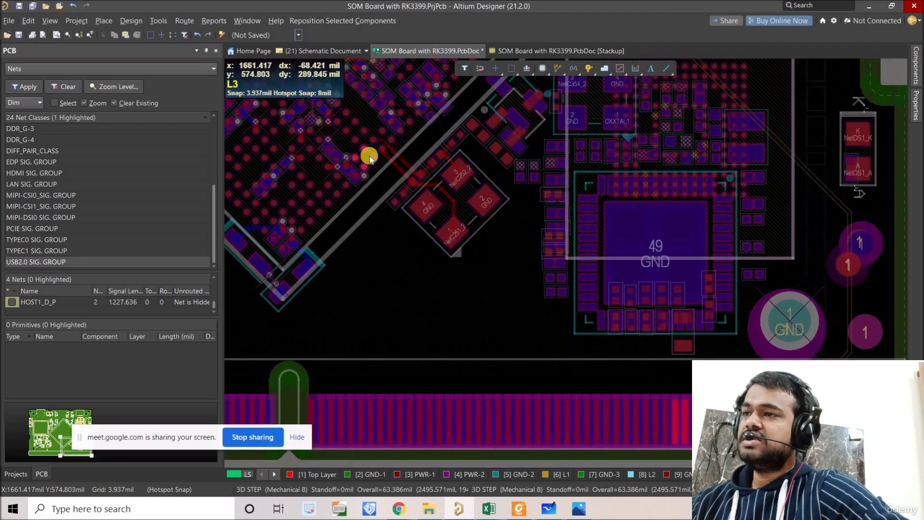
{"action": "scroll", "coordinate": [376, 171], "scroll_direction": "down", "scroll_amount": 1, "text": "ctrl"}
{"action": "scroll", "coordinate": [475, 279], "scroll_direction": "down", "scroll_amount": 1, "text": "ctrl"}
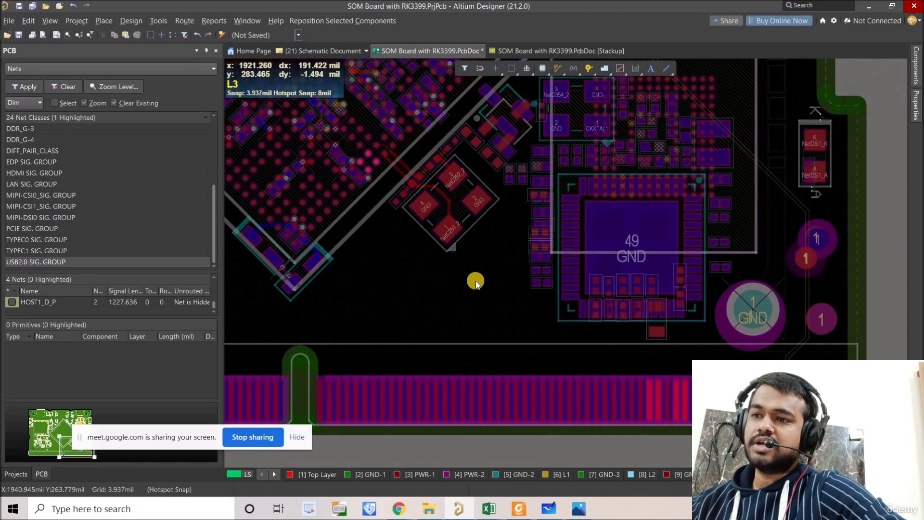
{"action": "scroll", "coordinate": [485, 299], "scroll_direction": "down", "scroll_amount": 2, "text": "ctrl"}
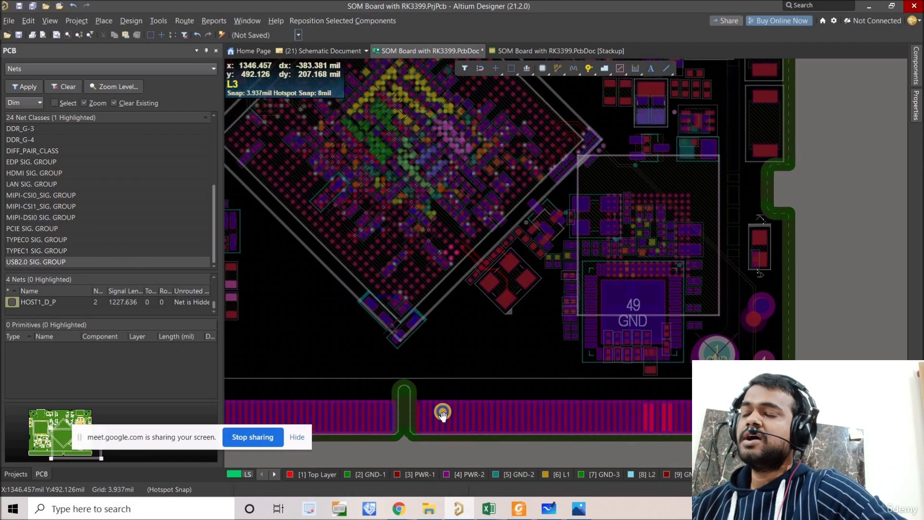
Review the board area between the processor's upper edges and the two memory chips.
{"action": "scroll", "coordinate": [496, 222], "scroll_direction": "up", "scroll_amount": 6}
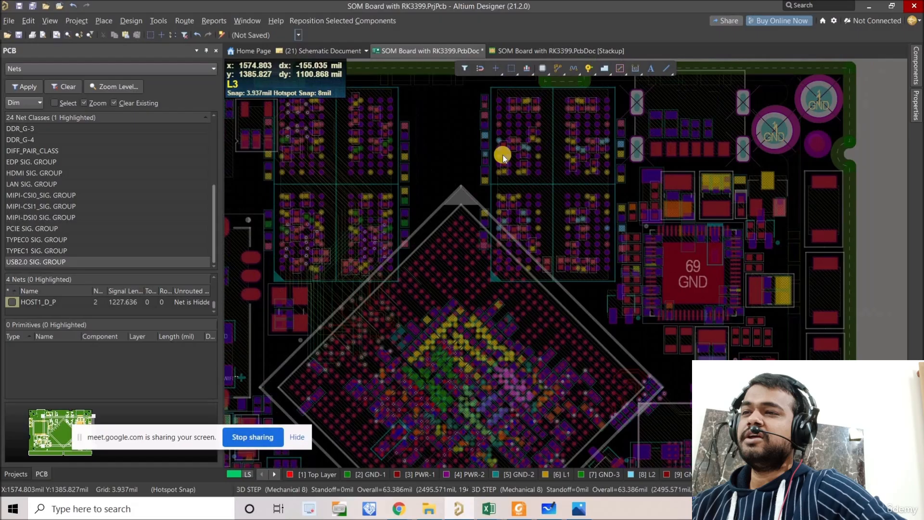
{"action": "right_click_drag", "start_coordinate": [503, 159], "coordinate": [518, 136]}
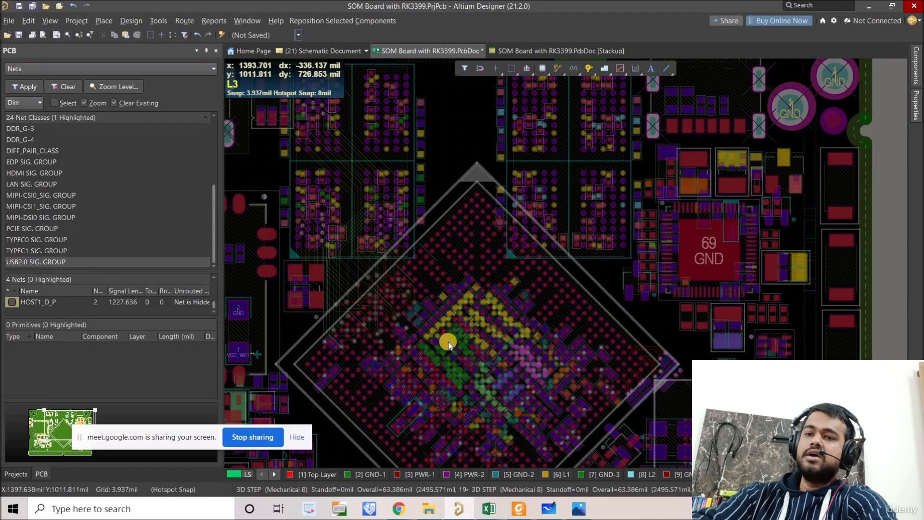
{"action": "scroll", "coordinate": [449, 342], "scroll_direction": "down", "scroll_amount": 1, "text": "ctrl"}
{"action": "scroll", "coordinate": [465, 240], "scroll_direction": "down", "scroll_amount": 1}
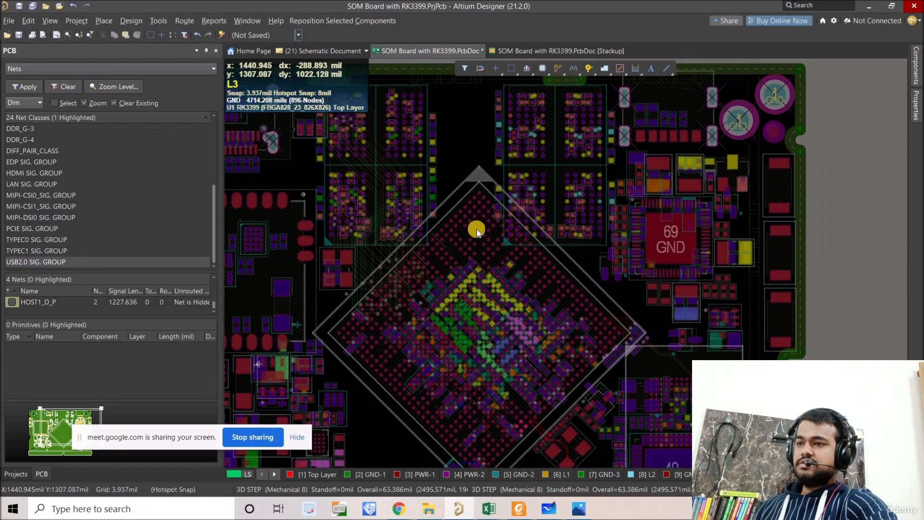
{"action": "scroll", "coordinate": [513, 198], "scroll_direction": "down", "scroll_amount": 1}
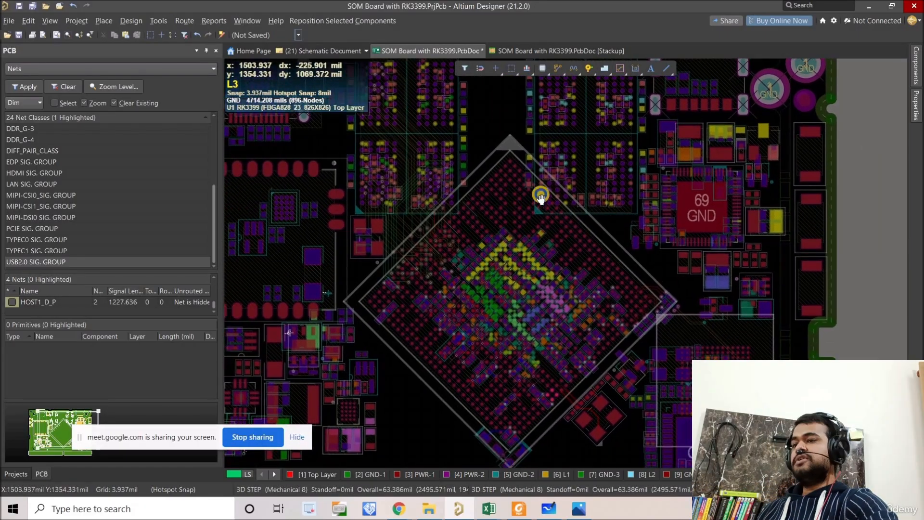
{"action": "scroll", "coordinate": [540, 196], "scroll_direction": "down", "scroll_amount": 1}
{"action": "scroll", "coordinate": [562, 186], "scroll_direction": "up", "scroll_amount": 1}
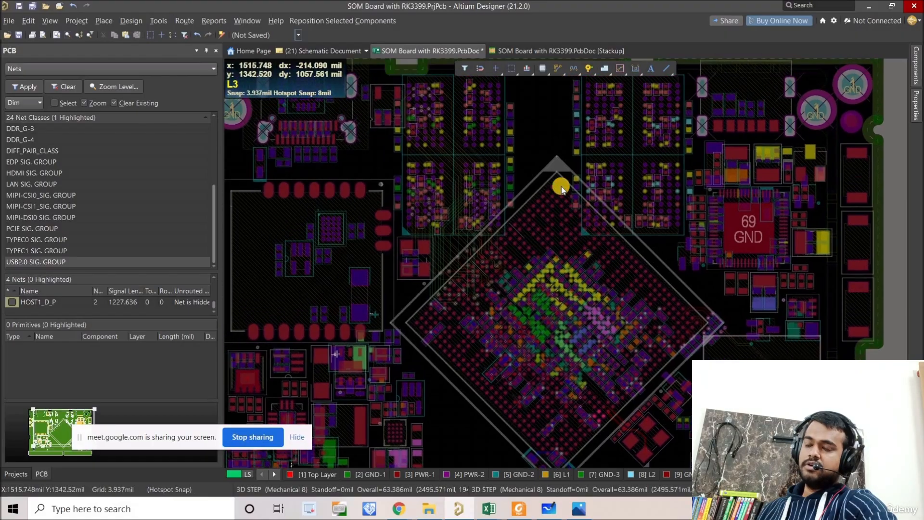